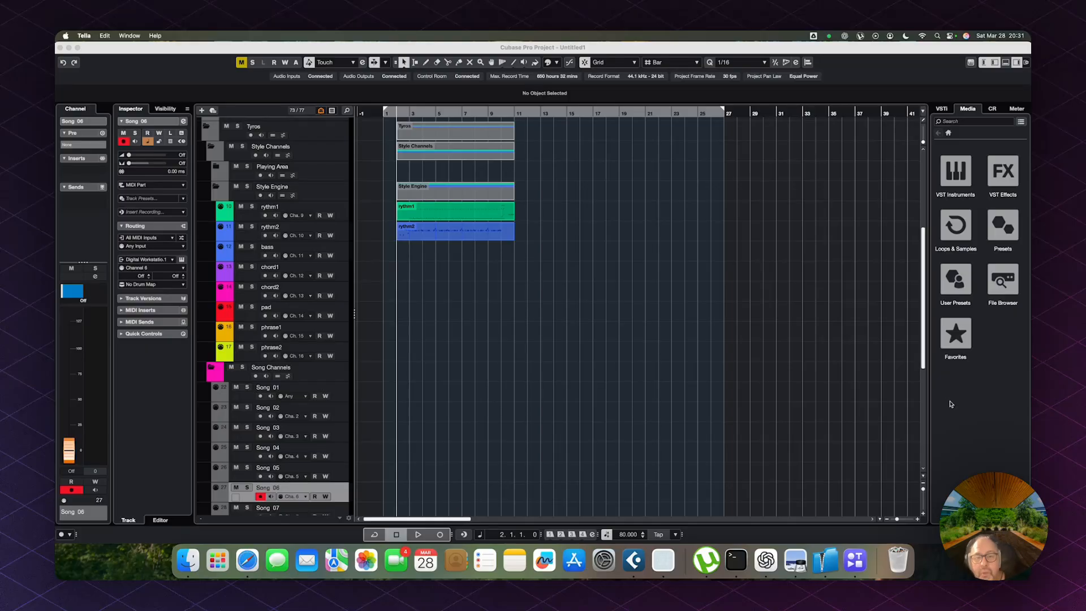
Record a MIDI part on the Song 06 track starting at bar 2 and stop after the intro section
click(776, 390)
key(KP_Multiply)
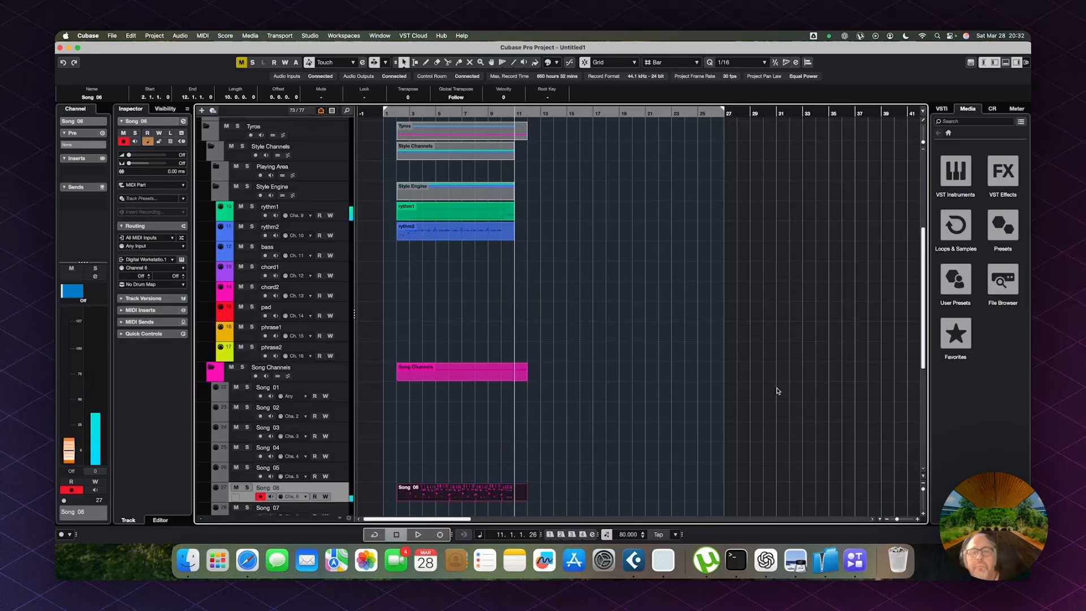
key(space)
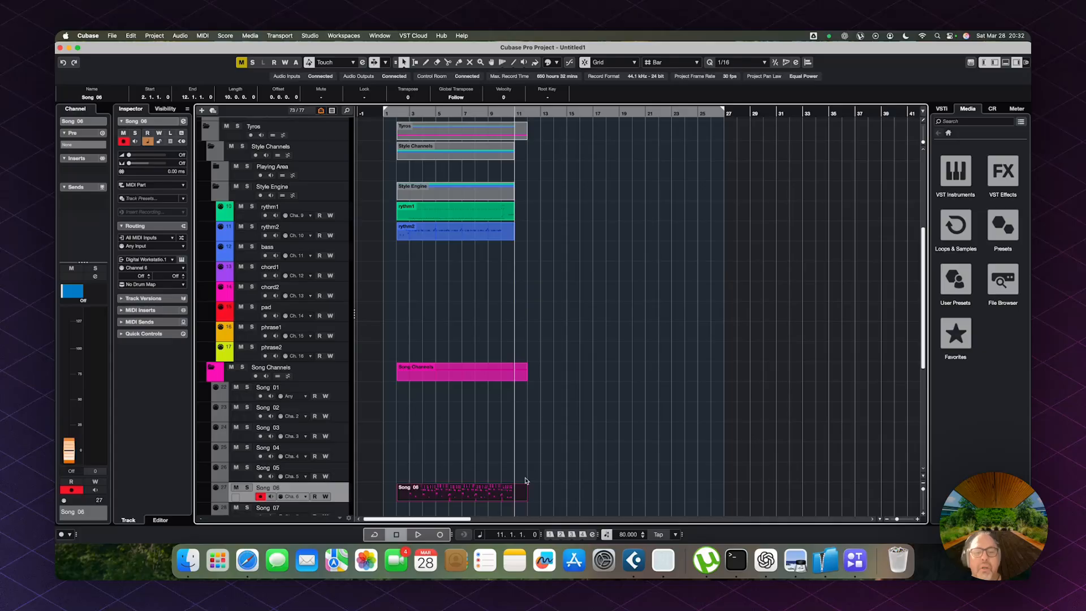
Transpose all notes in the new Song 06 part down one octave in the Key Editor and close the editor
click(497, 490)
double_click(496, 490)
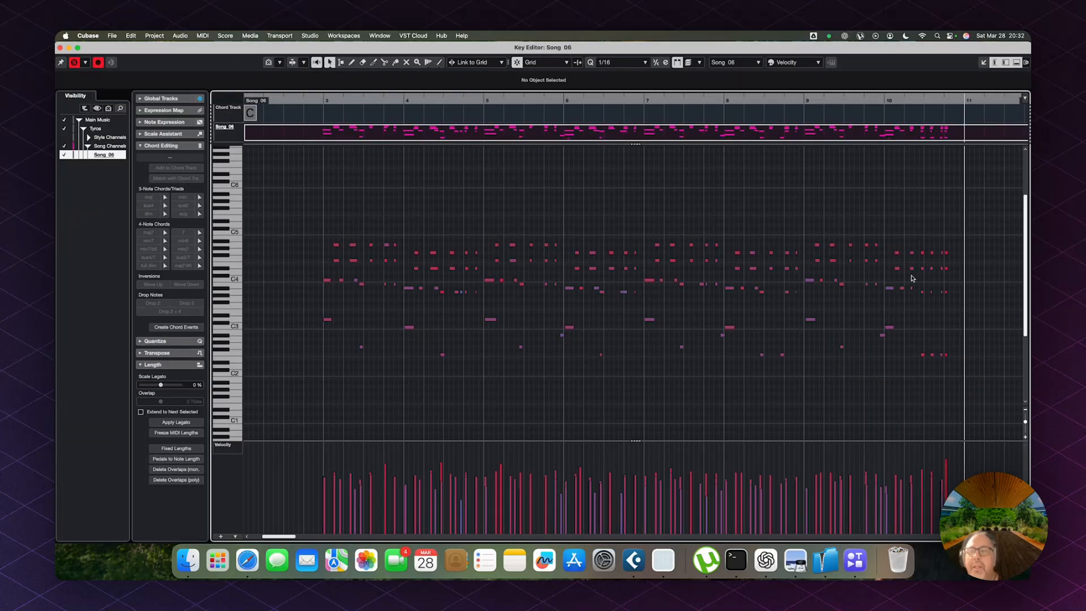
key(super+a)
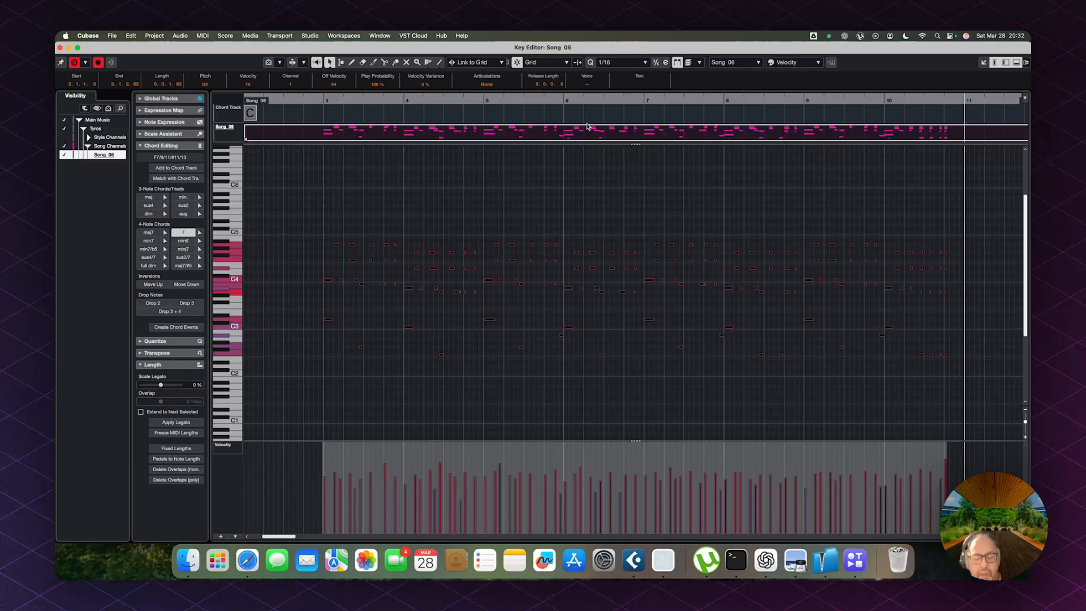
key(shift+Down)
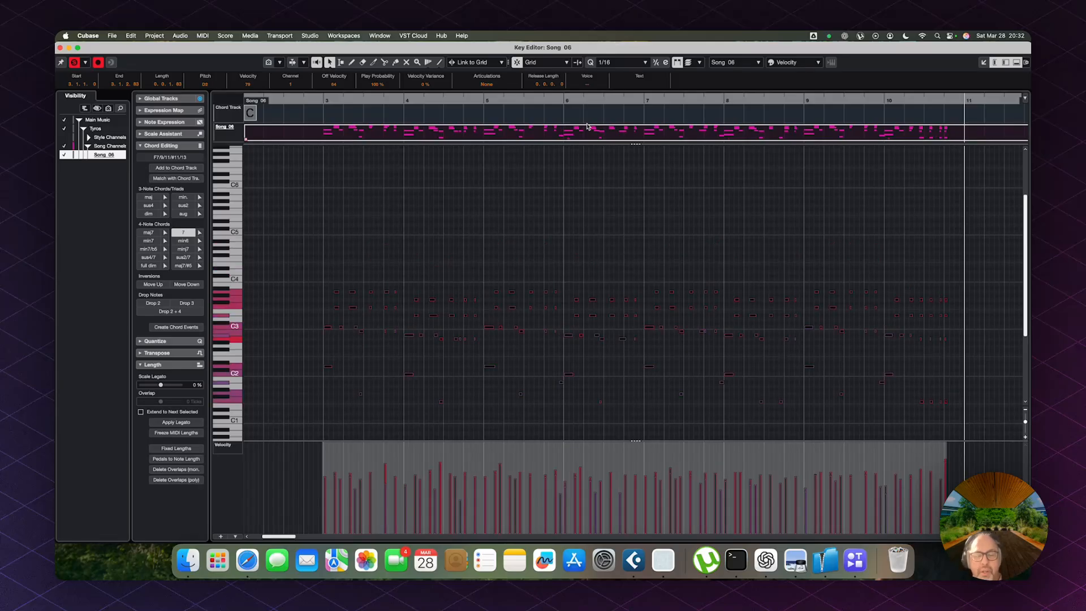
key(super+w)
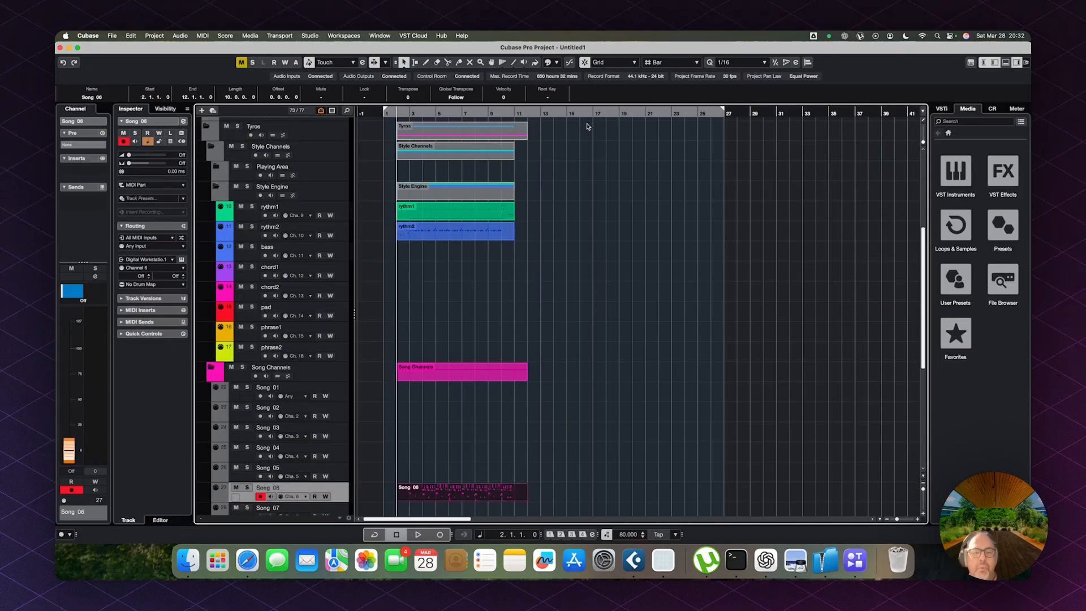
Play back the transposed Song 06 part with the rhythm tracks from bar 2, then stop playback
key(space)
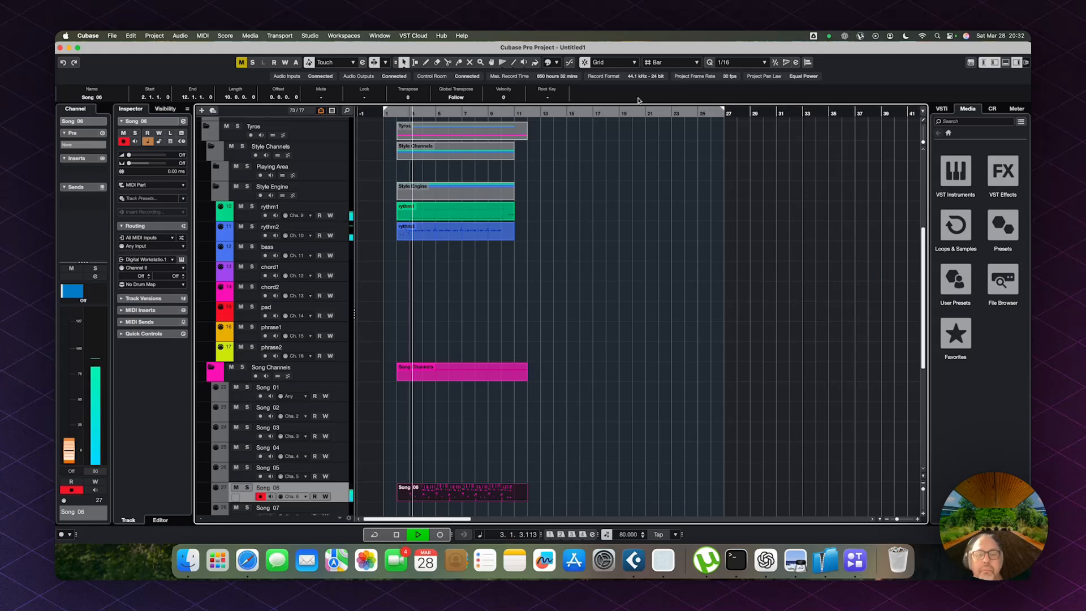
scroll(582, 197, down, 1)
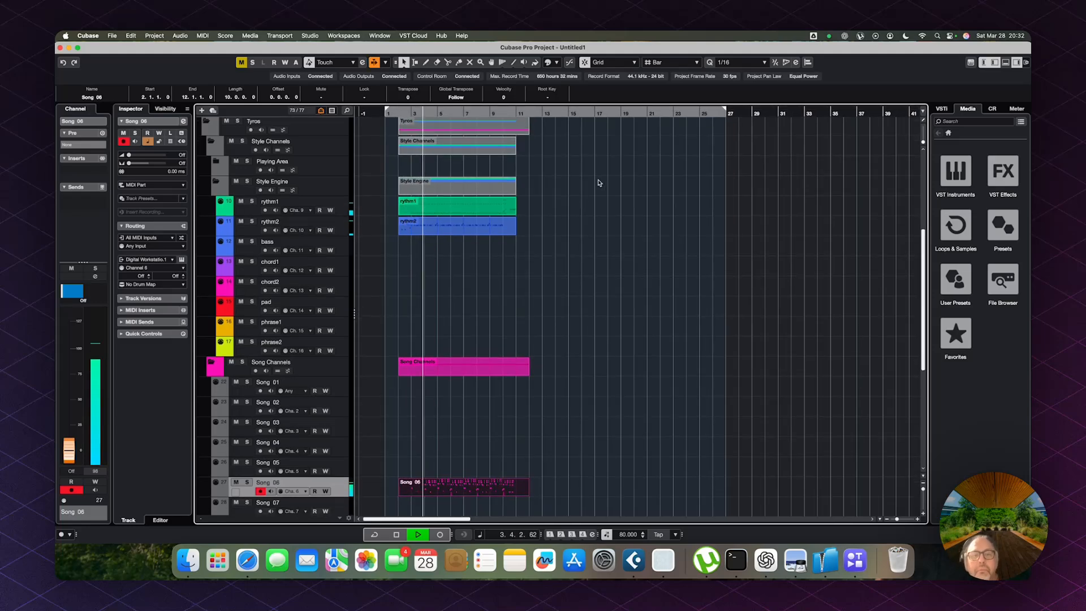
scroll(582, 190, down, 2)
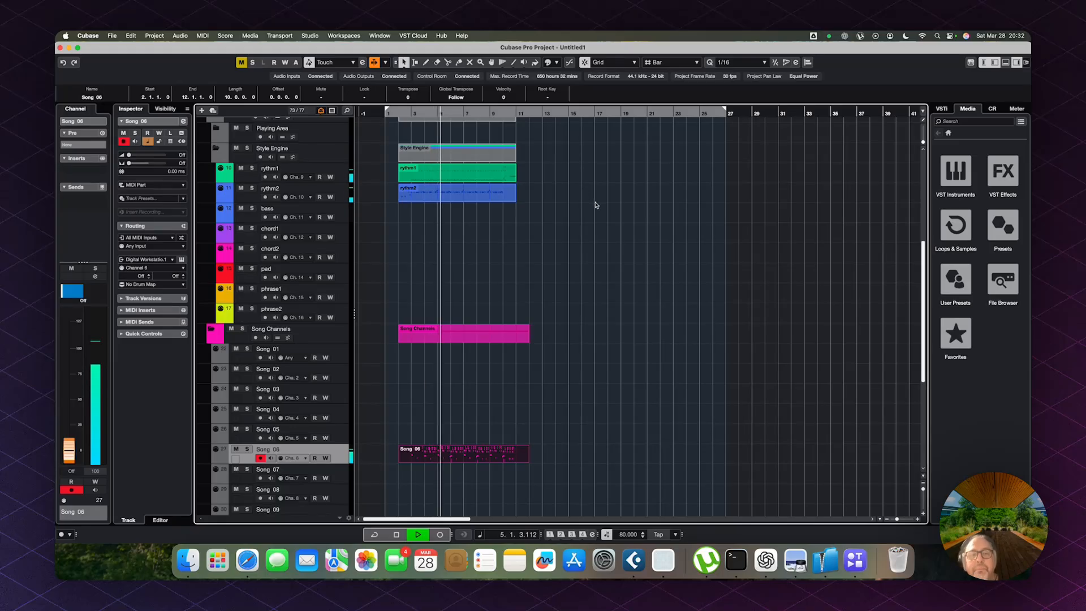
click(595, 206)
key(space)
Split the Tyros folder part at bar 11 and delete the piece that extends past it
scroll(595, 205, up, 10)
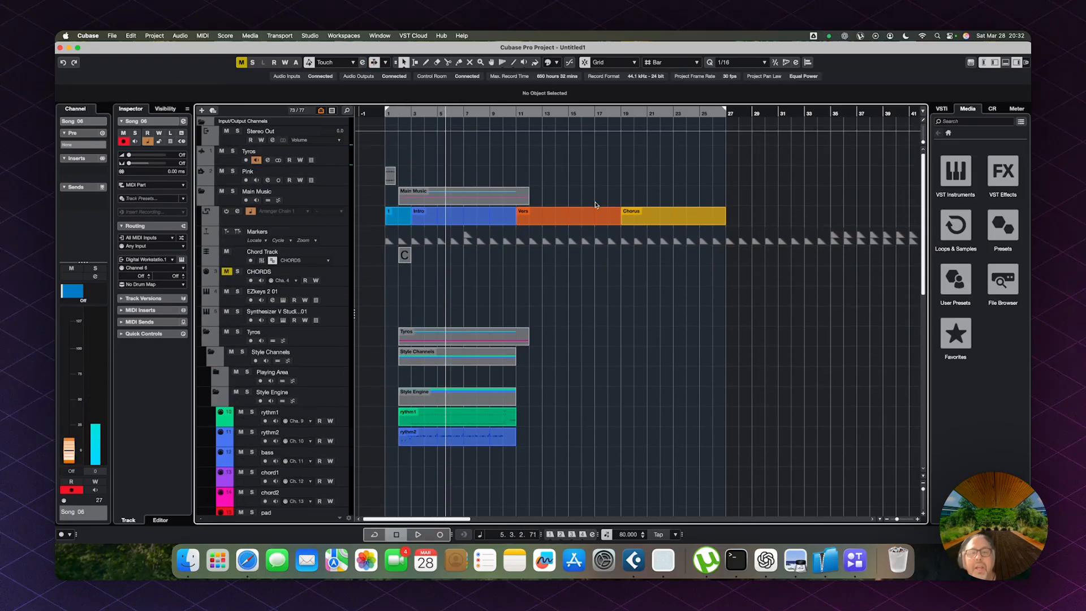
key(KP_Add)
key(KP_Add)
key(KP_Add)
key(KP_Add)
key(KP_Add)
key(KP_Add)
key(KP_Add)
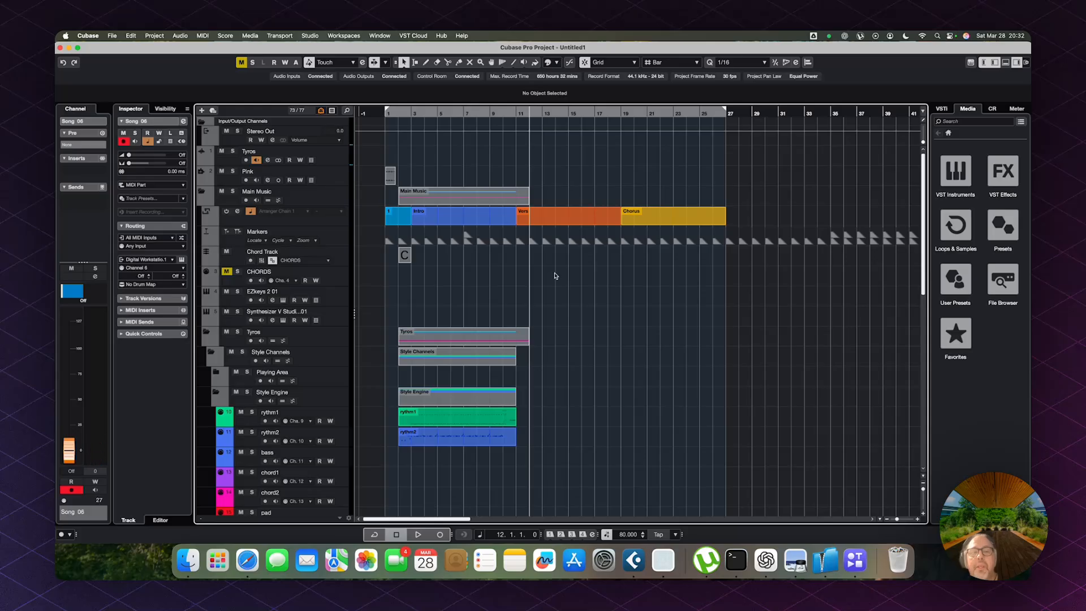
key(KP_Subtract)
key(3)
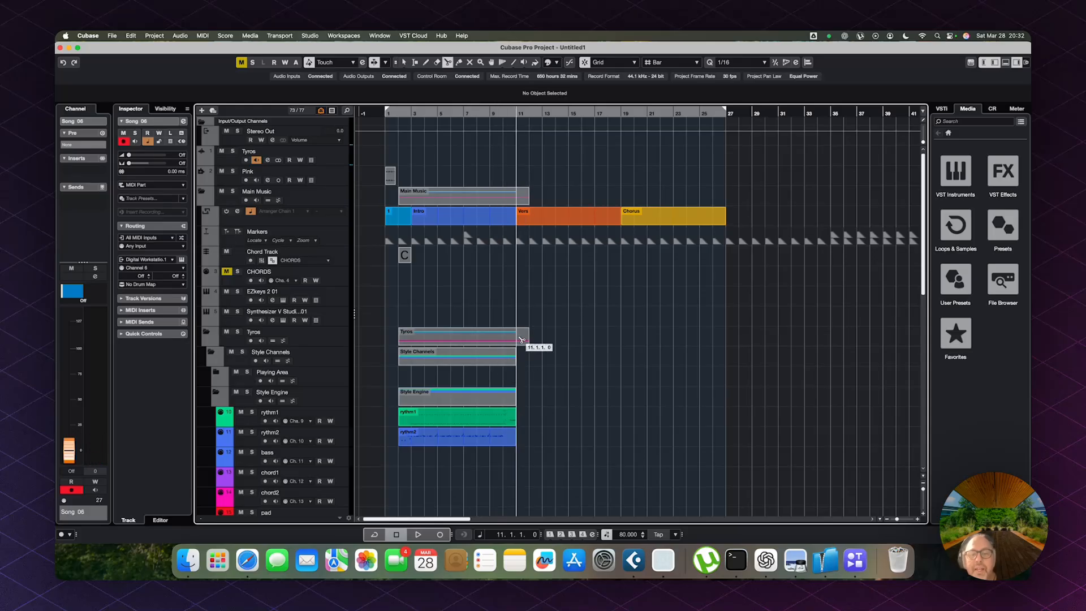
click(521, 339)
key(1)
click(521, 340)
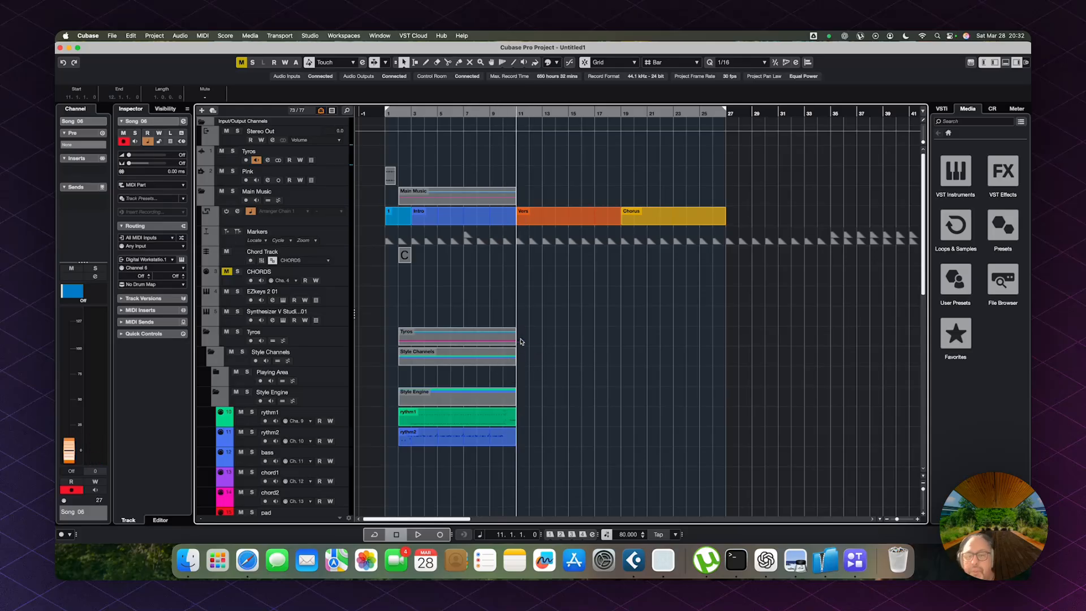
click(521, 341)
Switch to SmartBridge, close the finished Record Section dialog and review the Intro and Chorus chord progression
key(super+Tab)
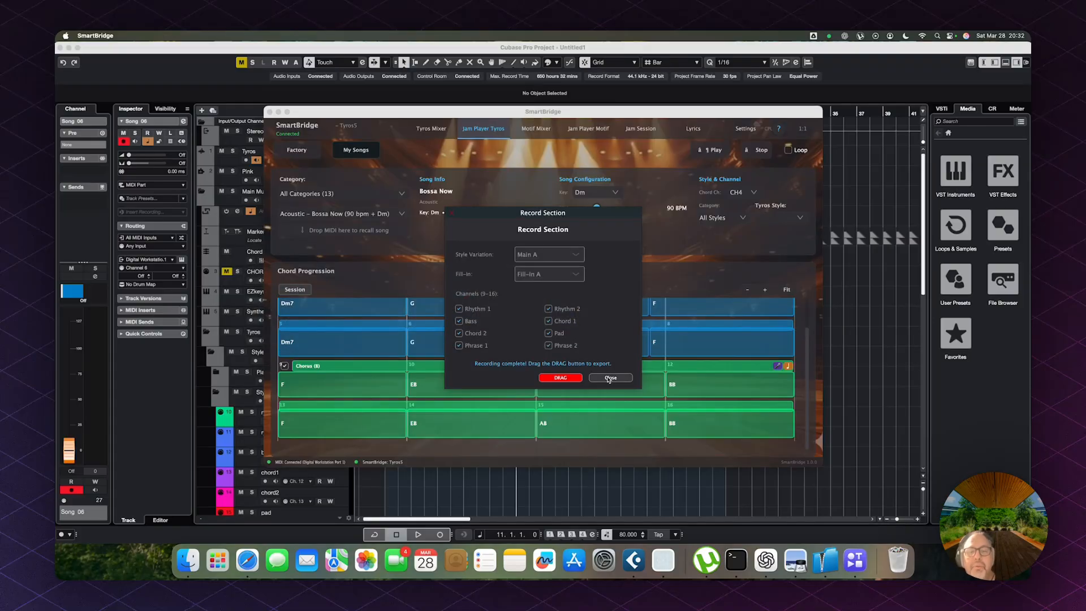
click(609, 378)
scroll(376, 359, up, 2)
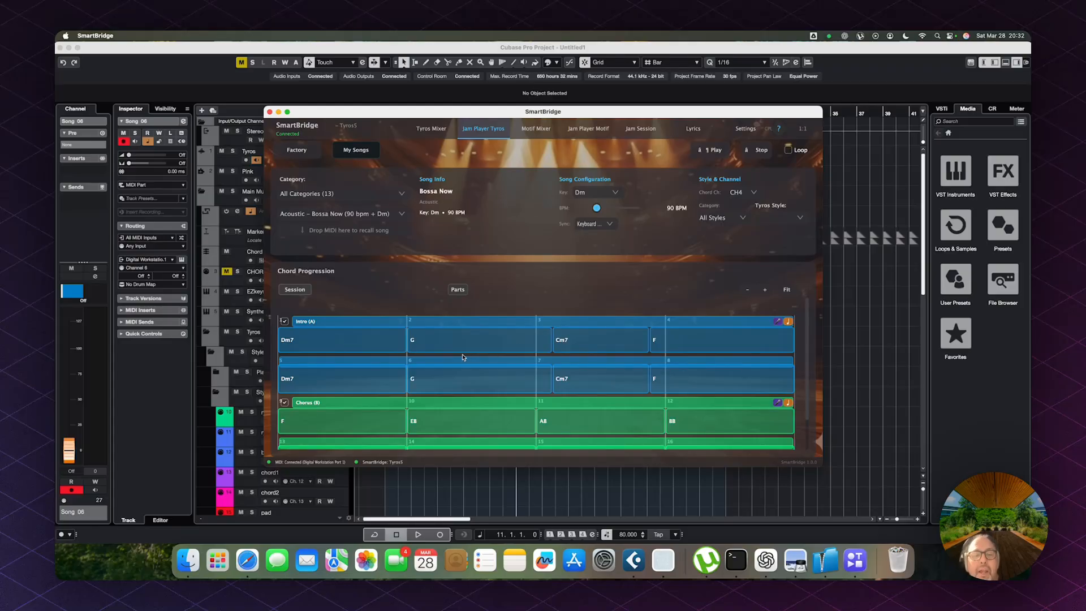
scroll(460, 358, down, 1)
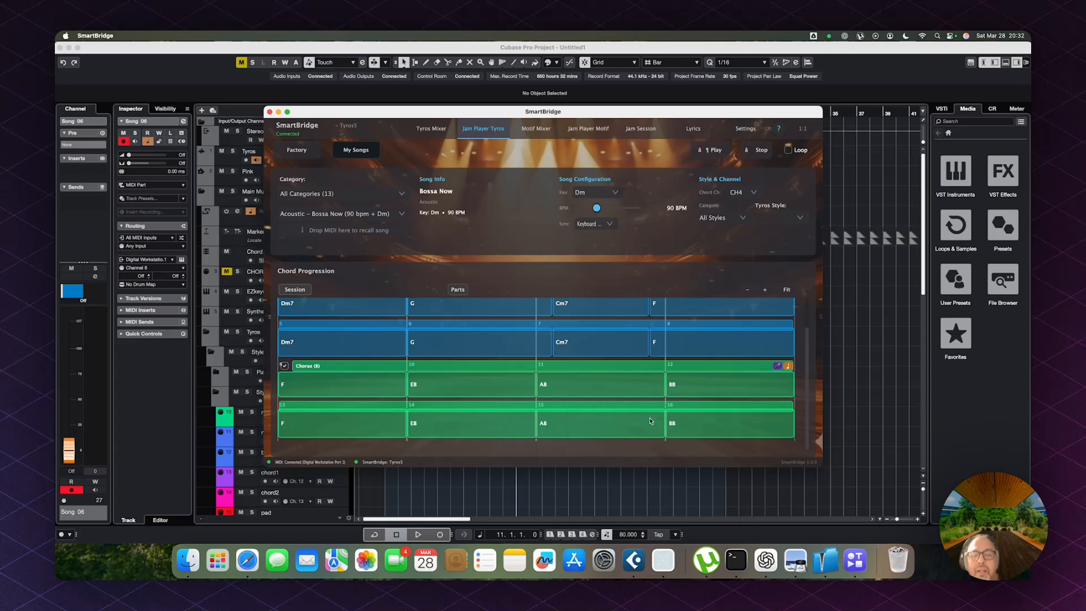
scroll(547, 390, up, 1)
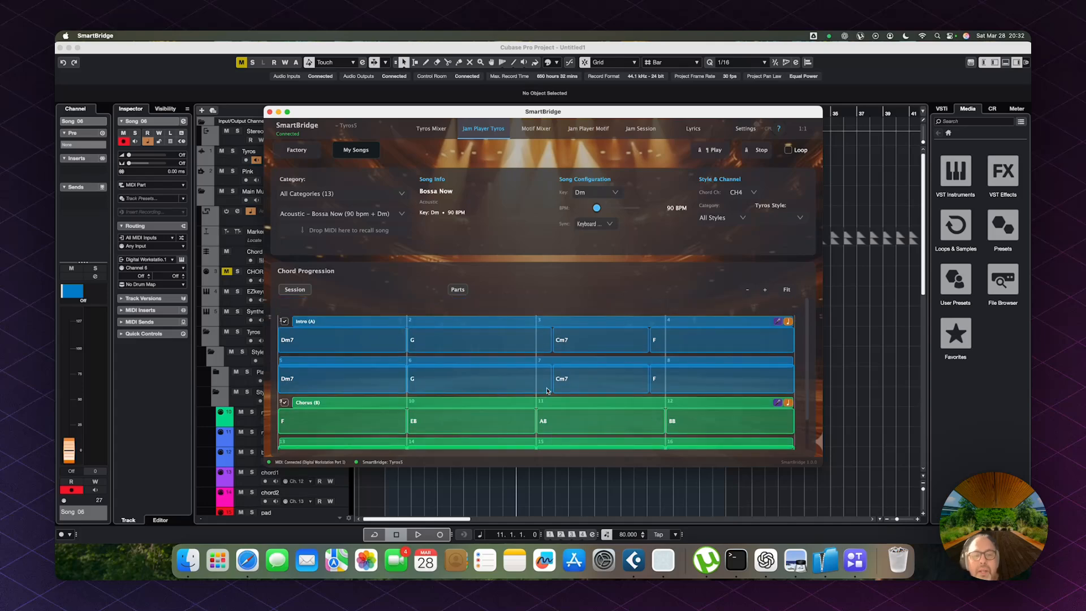
double_click(321, 339)
click(551, 255)
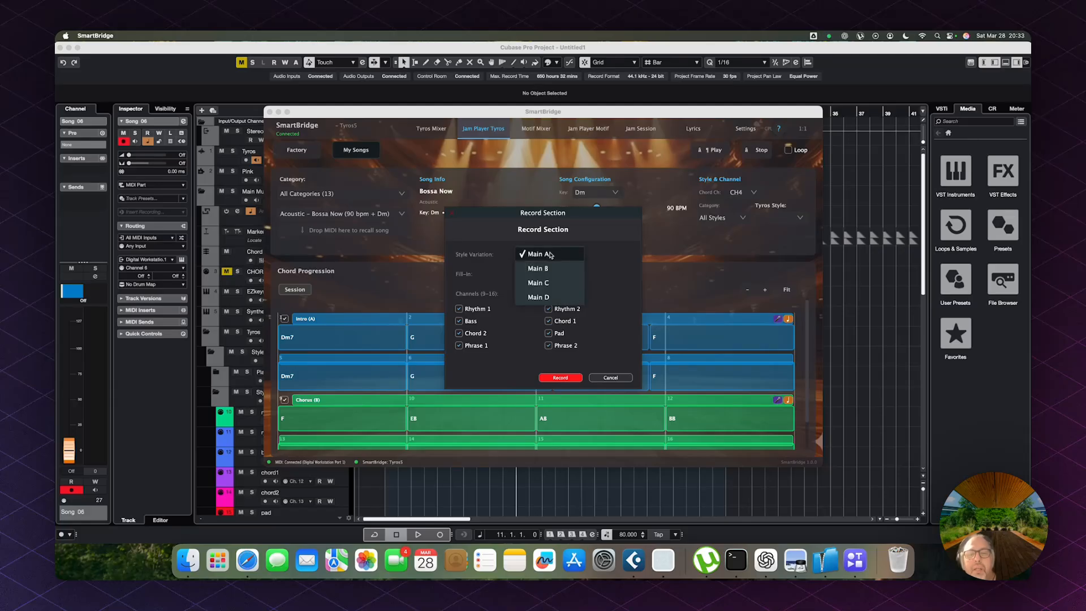
click(550, 255)
click(548, 274)
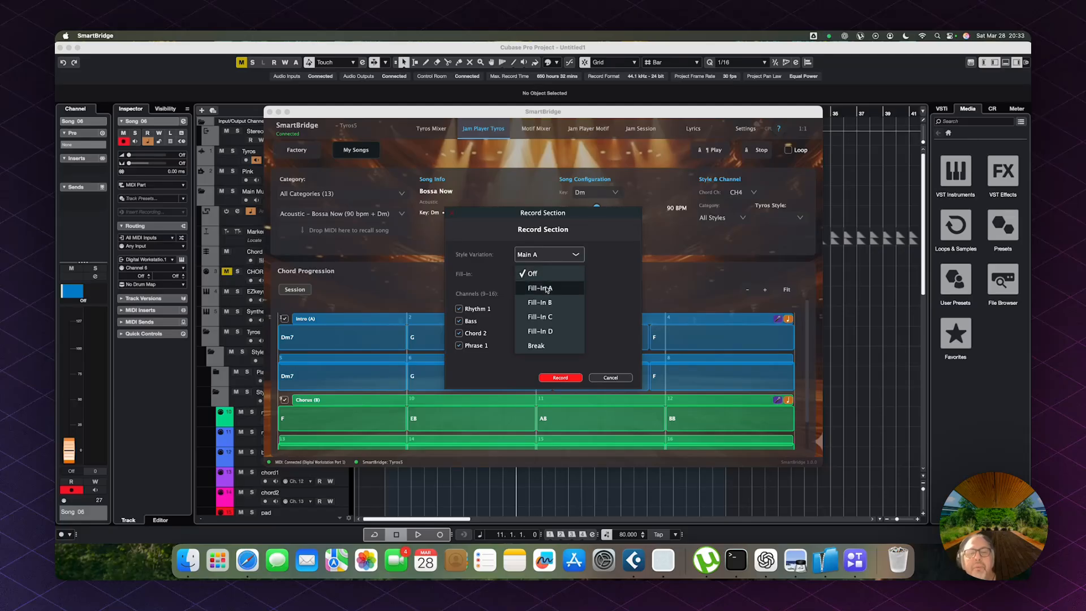
click(548, 289)
click(562, 378)
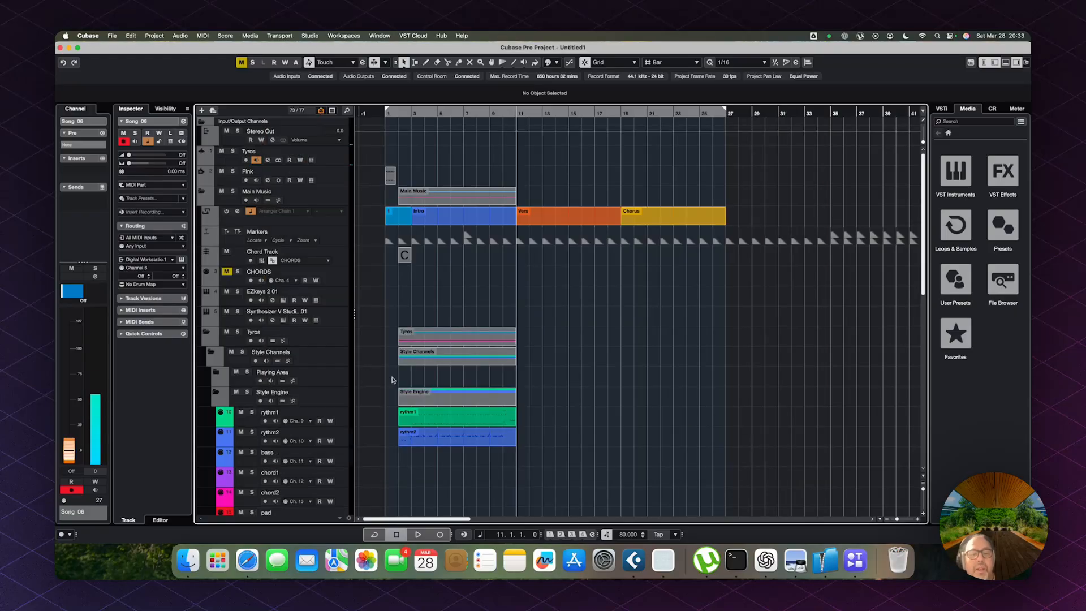
click(321, 358)
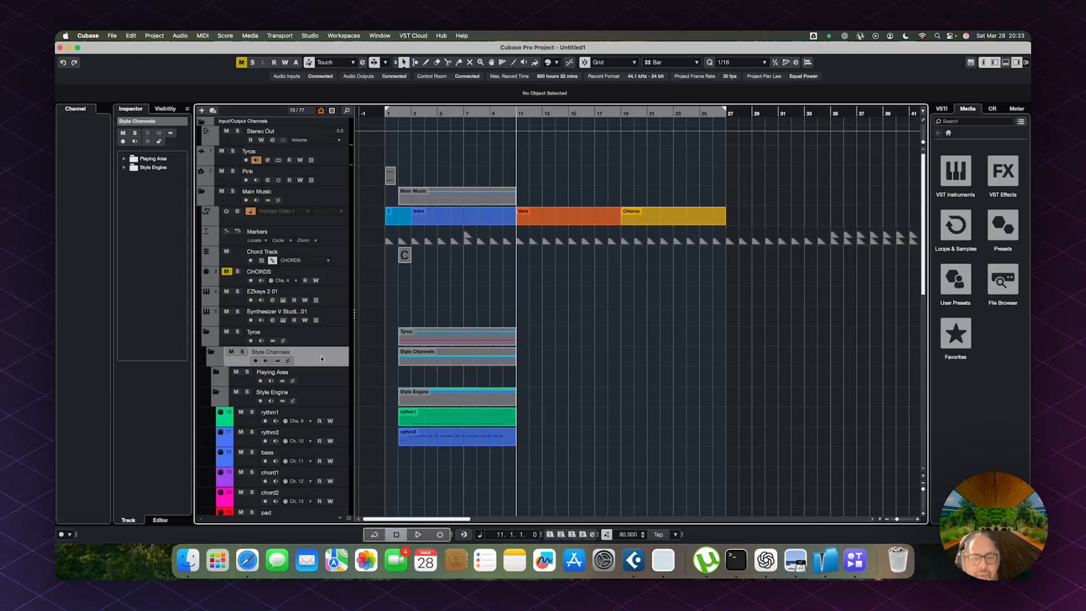
scroll(322, 359, down, 2)
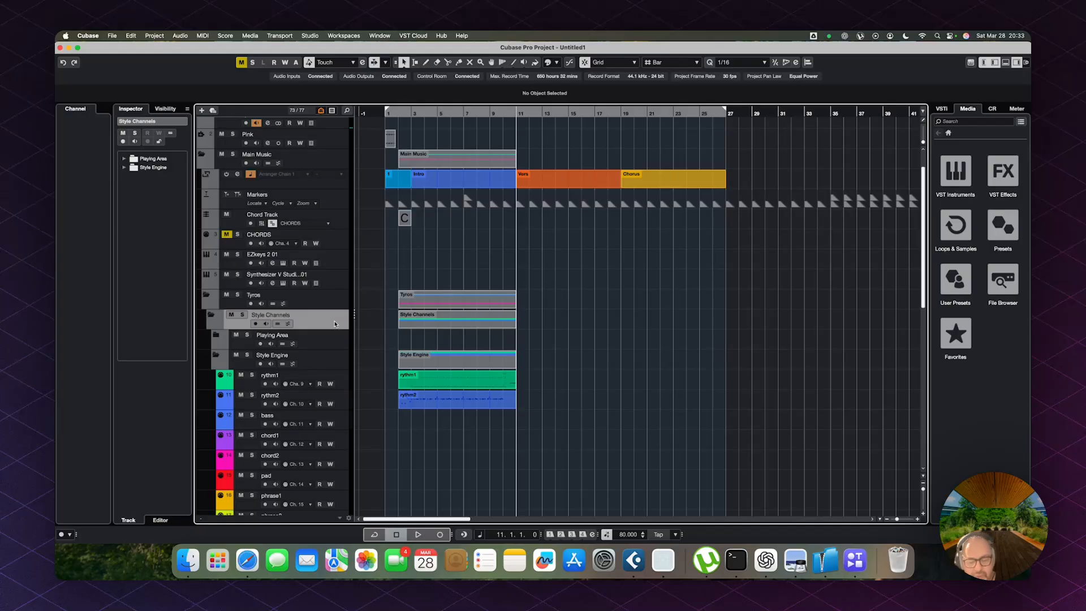
key(super+Tab)
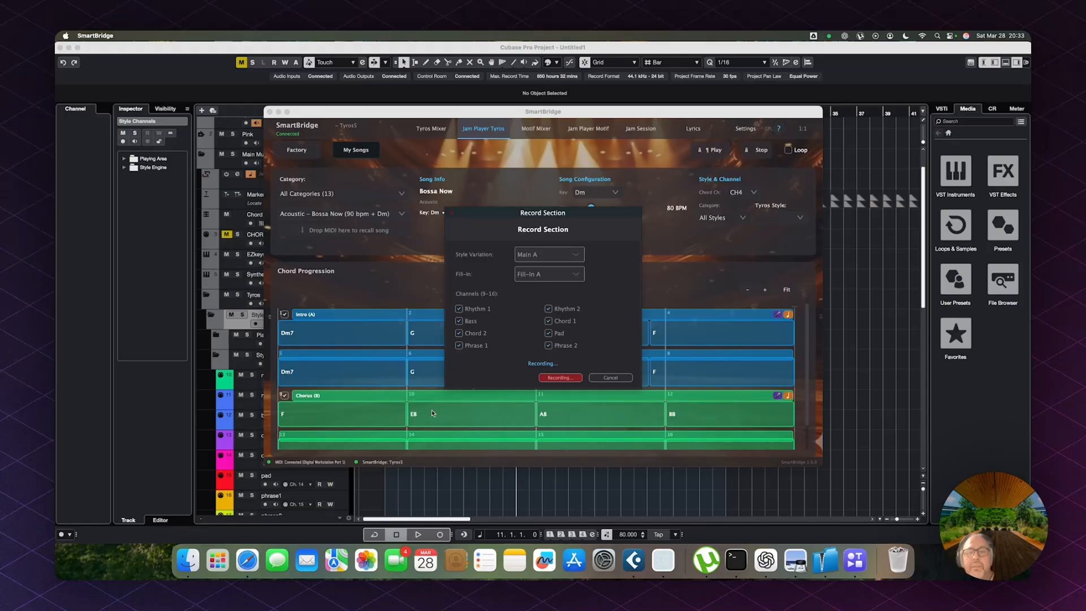
click(451, 213)
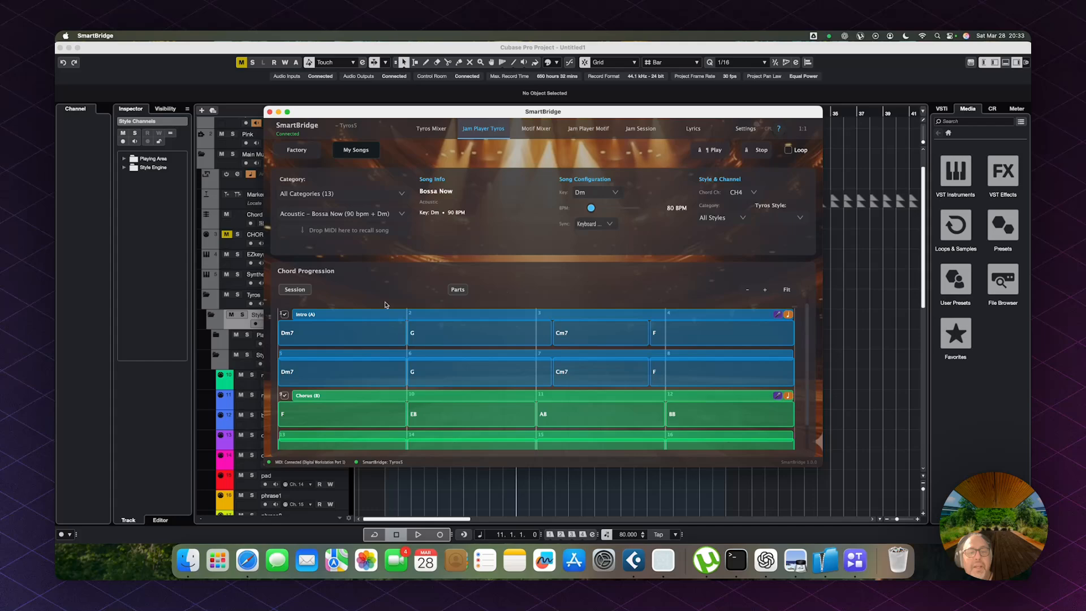
Record the Intro (A) section with Main A and Fill-In A, and export the result to Cubase's rythm1 track at bar 11
double_click(348, 333)
click(542, 280)
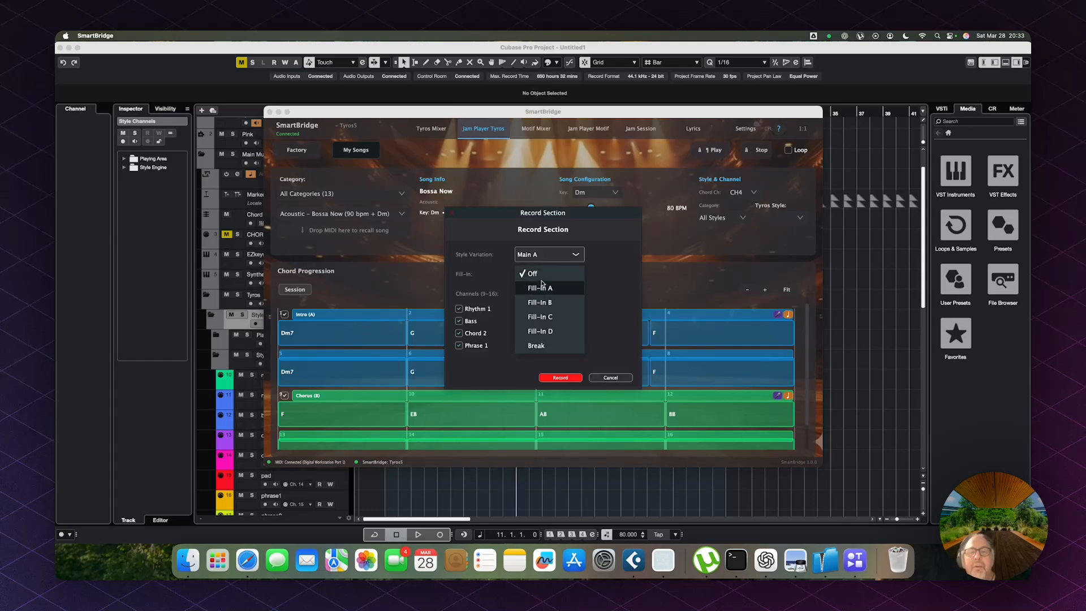
click(542, 287)
click(558, 378)
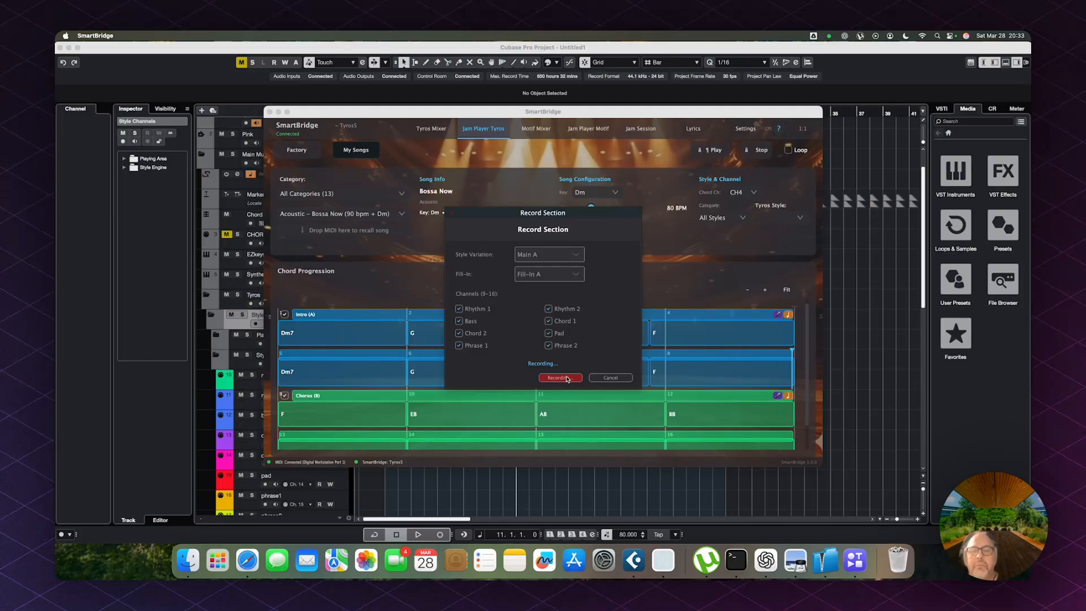
drag(561, 377, 524, 380)
drag(517, 380, 517, 382)
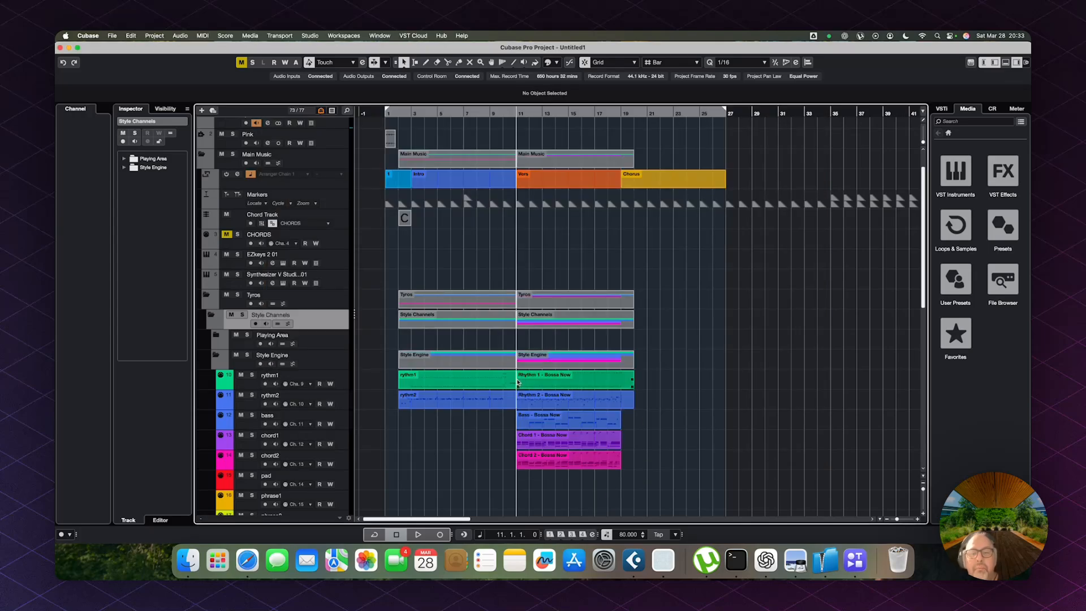
Inspect the notes of the imported Chord 2, Chord 1 and Rhythm 2 Bossa Now parts in the Key Editor
scroll(694, 399, down, 10)
scroll(609, 318, up, 3)
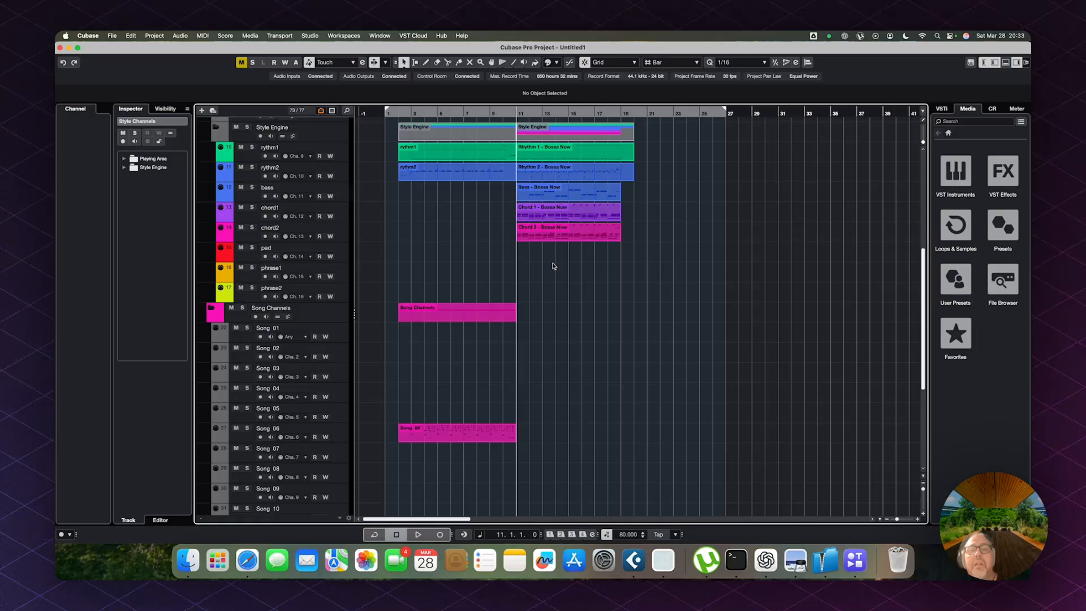
double_click(552, 236)
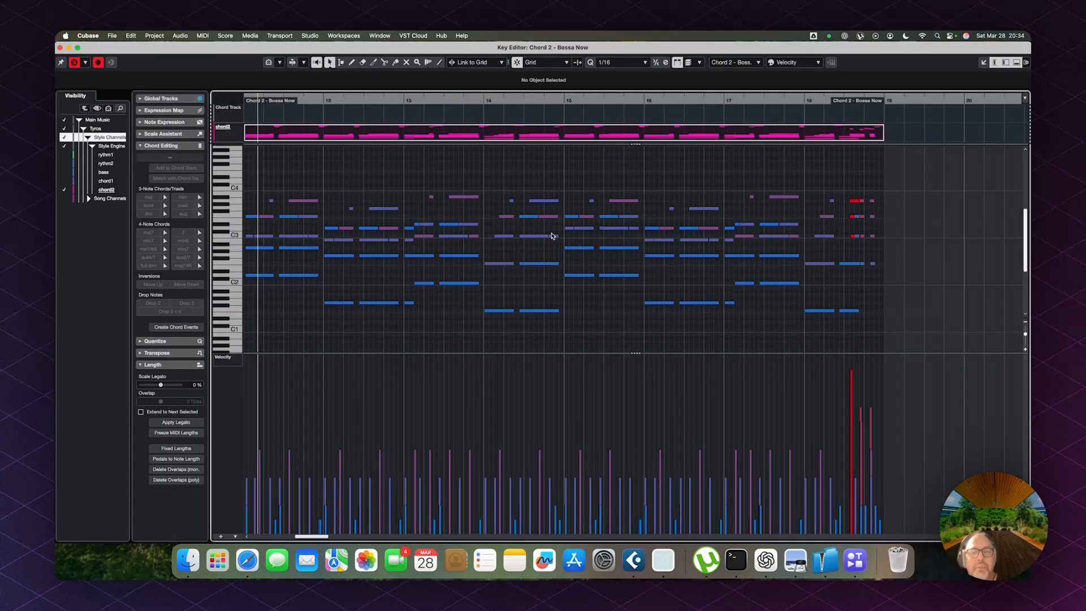
key(Escape)
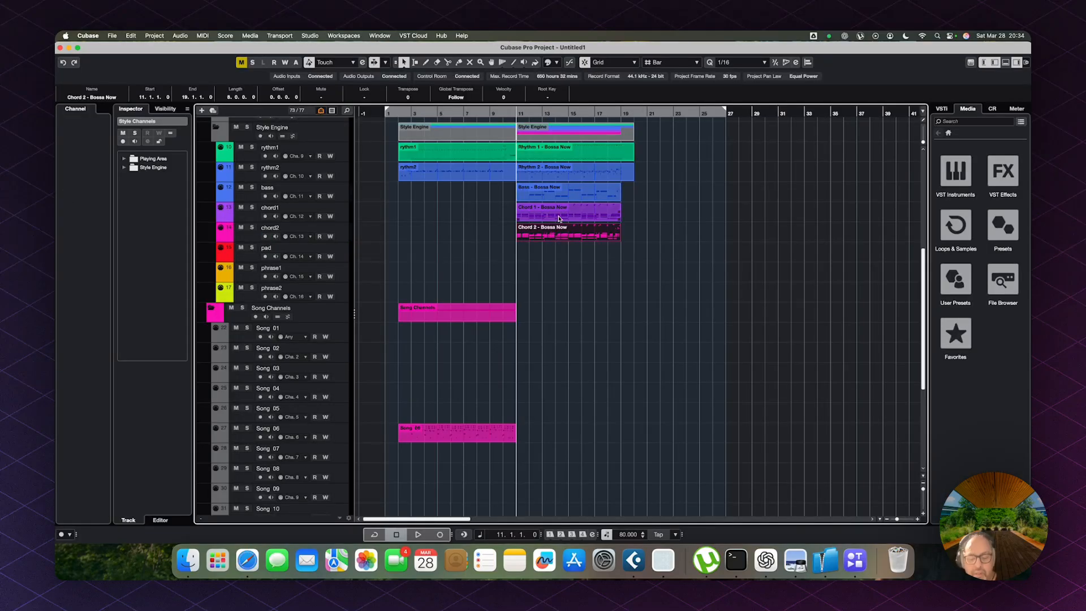
double_click(559, 219)
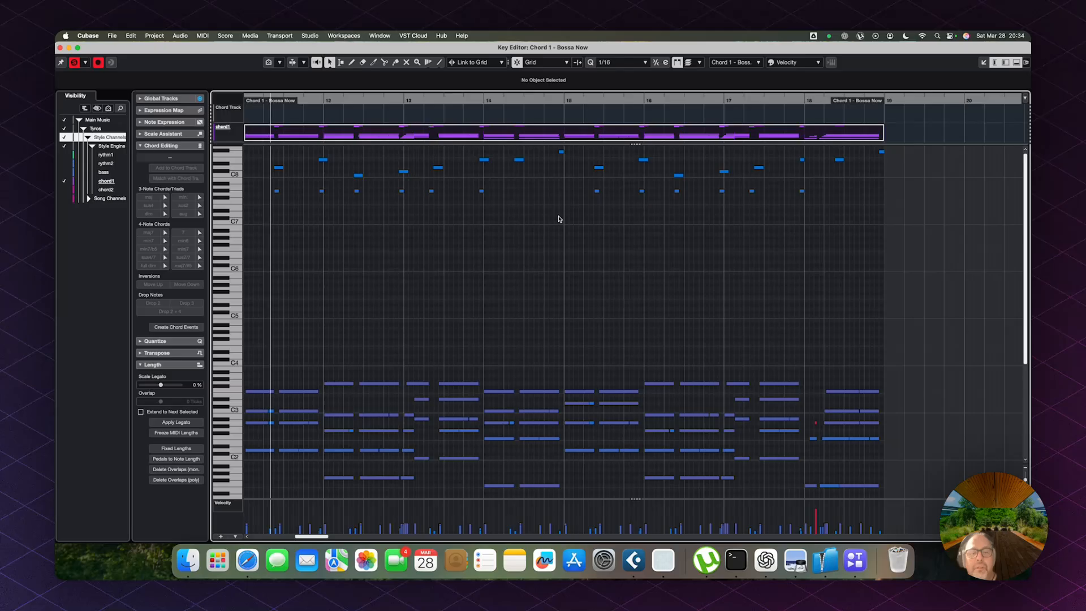
key(Escape)
scroll(559, 219, up, 2)
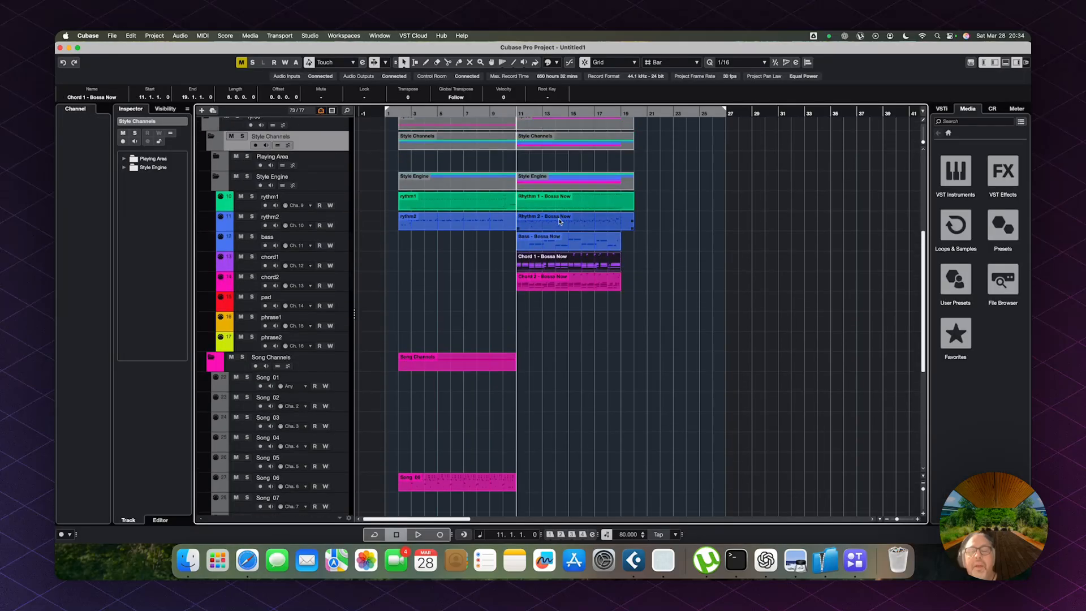
double_click(559, 221)
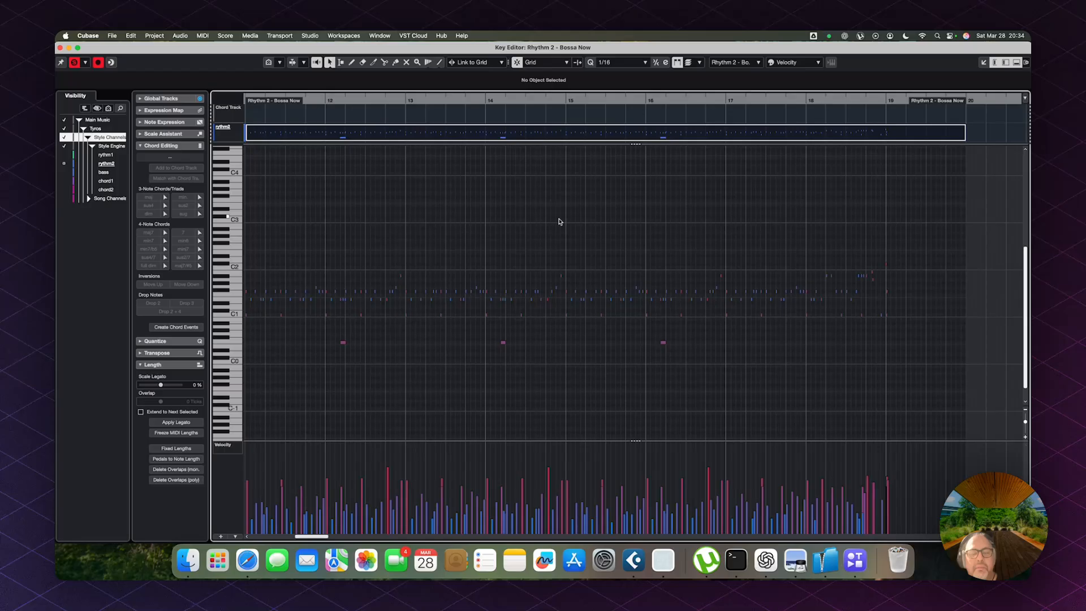
key(Escape)
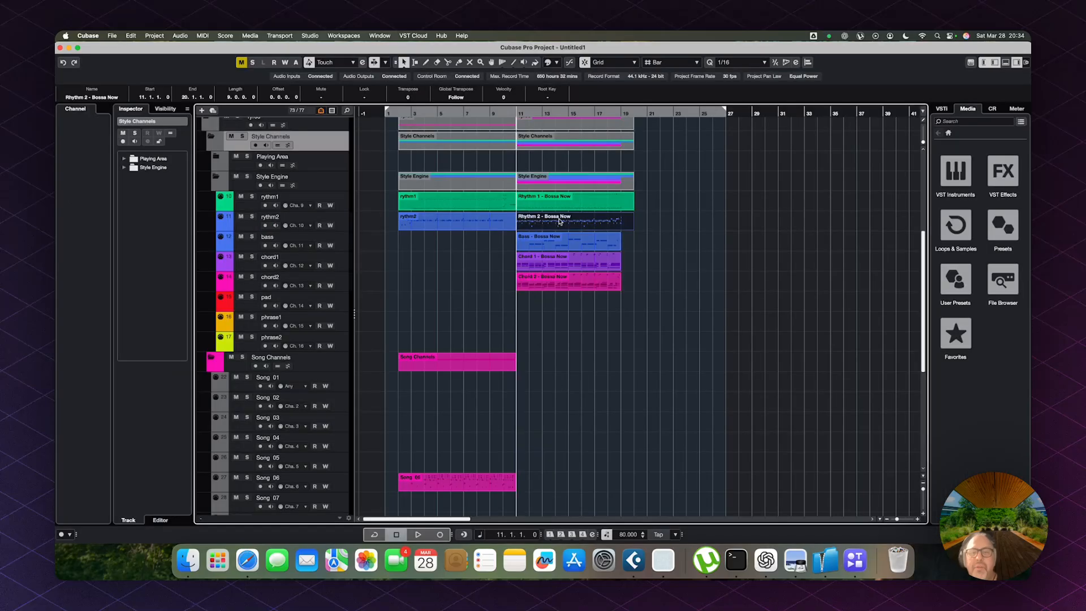
scroll(655, 296, up, 5)
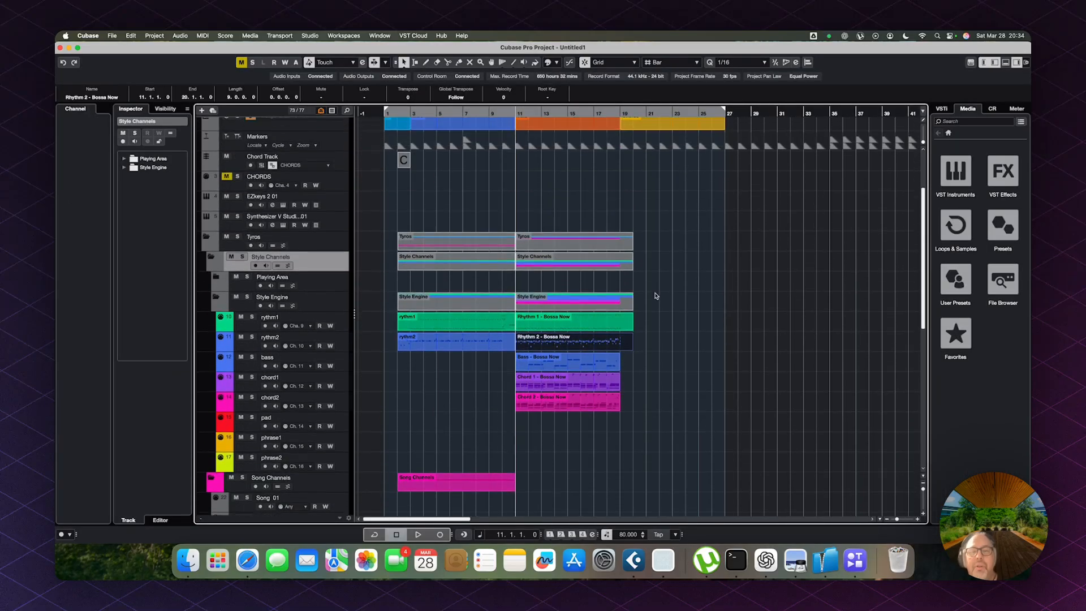
Move the project cursor to bar 19, at the start of the Chorus section
scroll(656, 296, up, 3)
key(KP_Add)
key(KP_Add)
key(KP_Add)
key(KP_Add)
key(KP_Add)
key(KP_Add)
key(KP_Add)
key(KP_Add)
key(KP_Add)
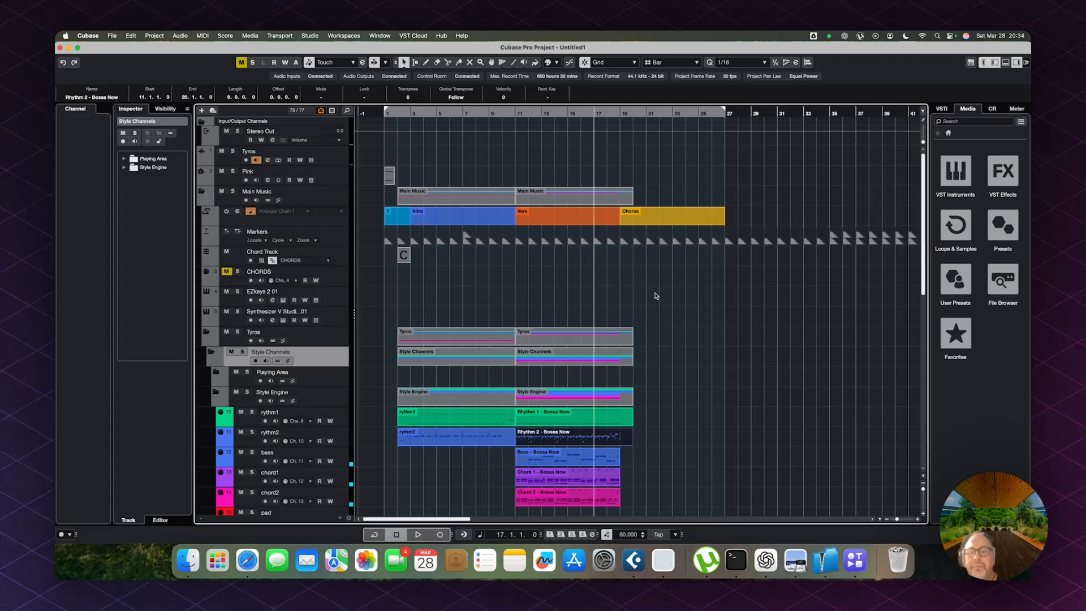
key(KP_Subtract)
Switch to SmartBridge, close the finished recording, and record the Chorus (B) section with Main D and Fill-In D
key(super+Tab)
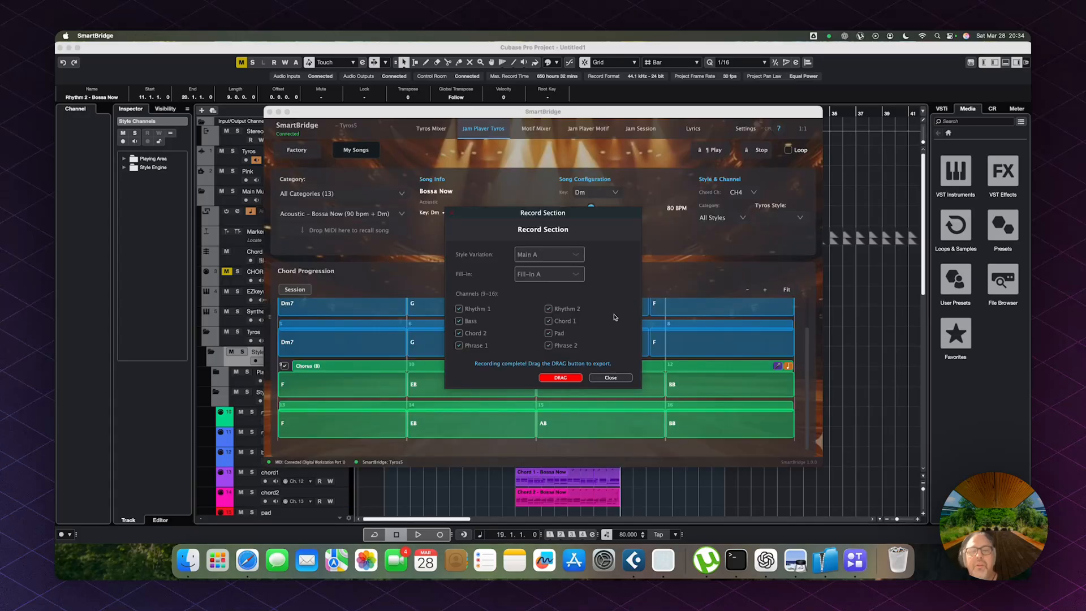
click(613, 378)
double_click(351, 388)
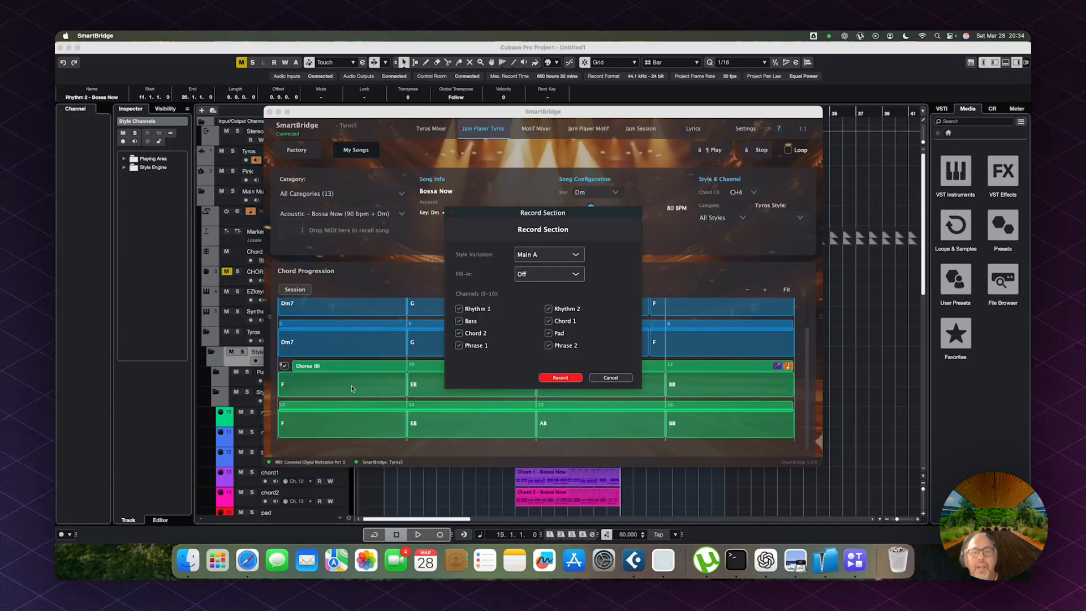
click(548, 254)
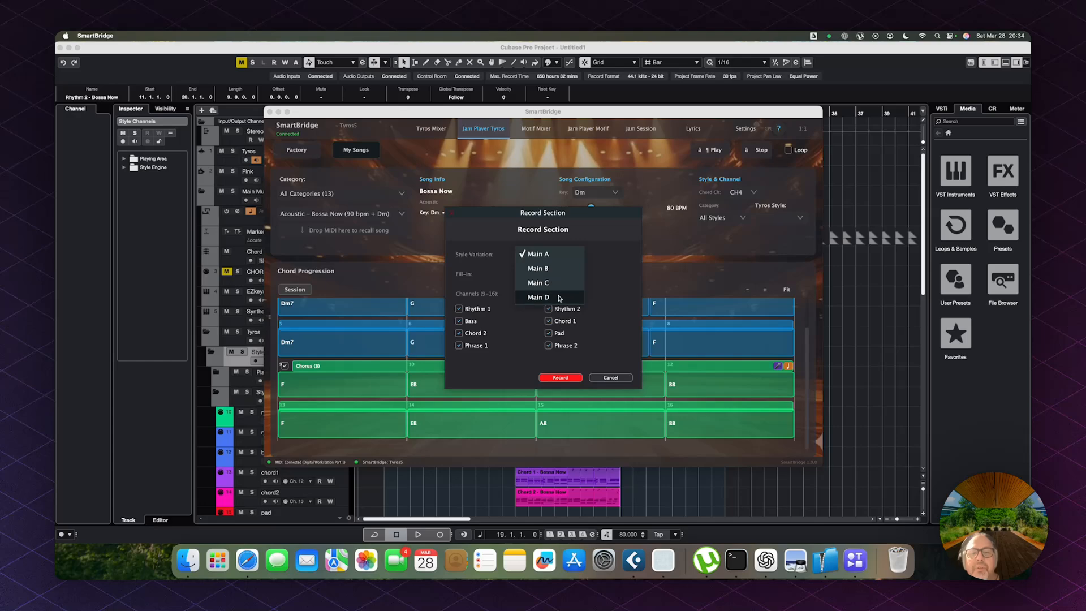
click(560, 297)
click(549, 275)
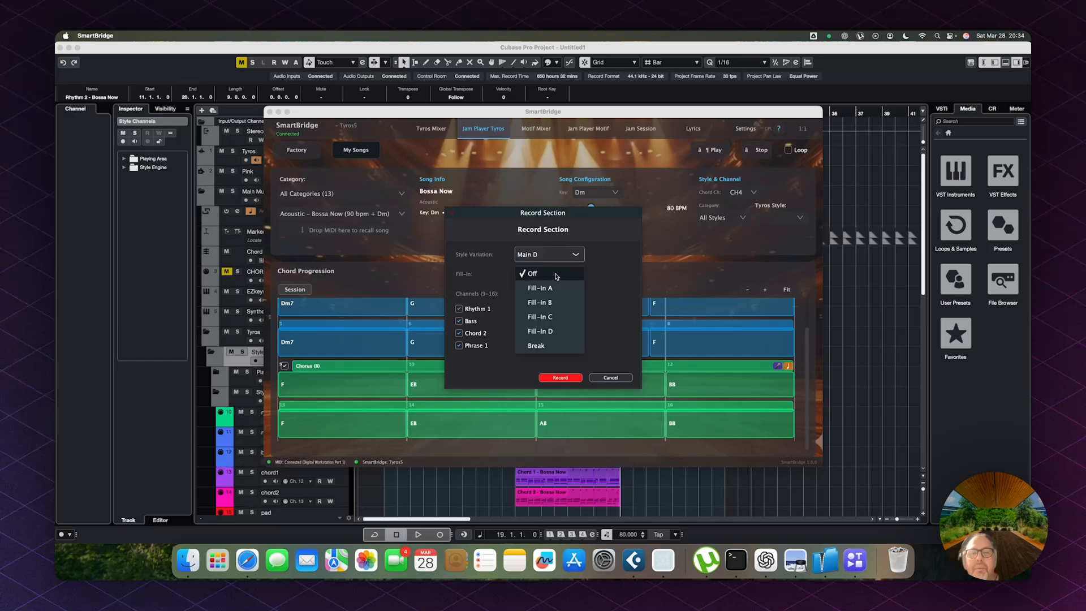
click(551, 331)
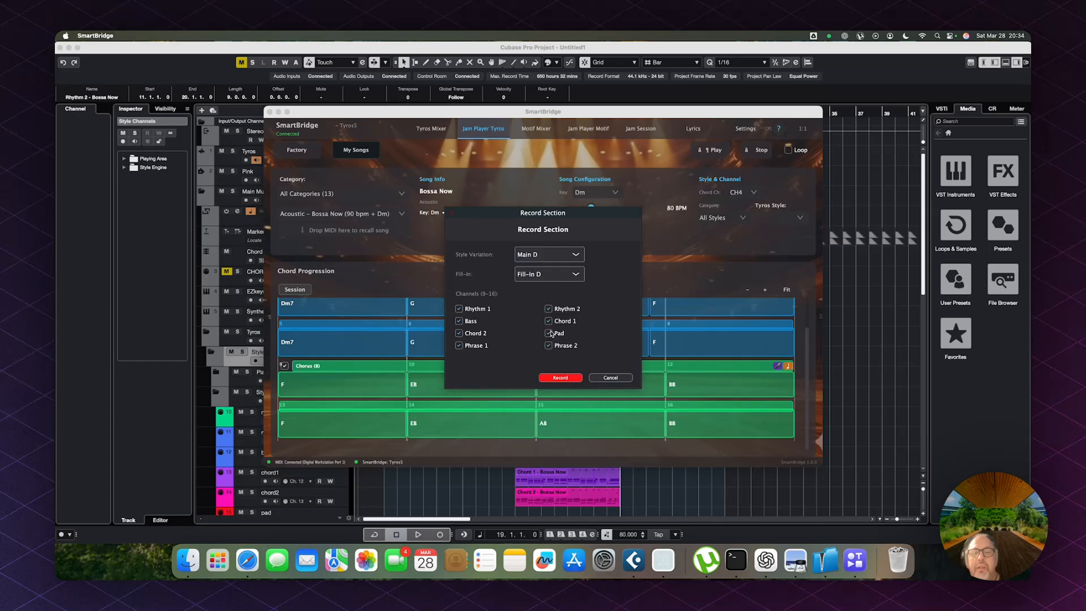
click(561, 378)
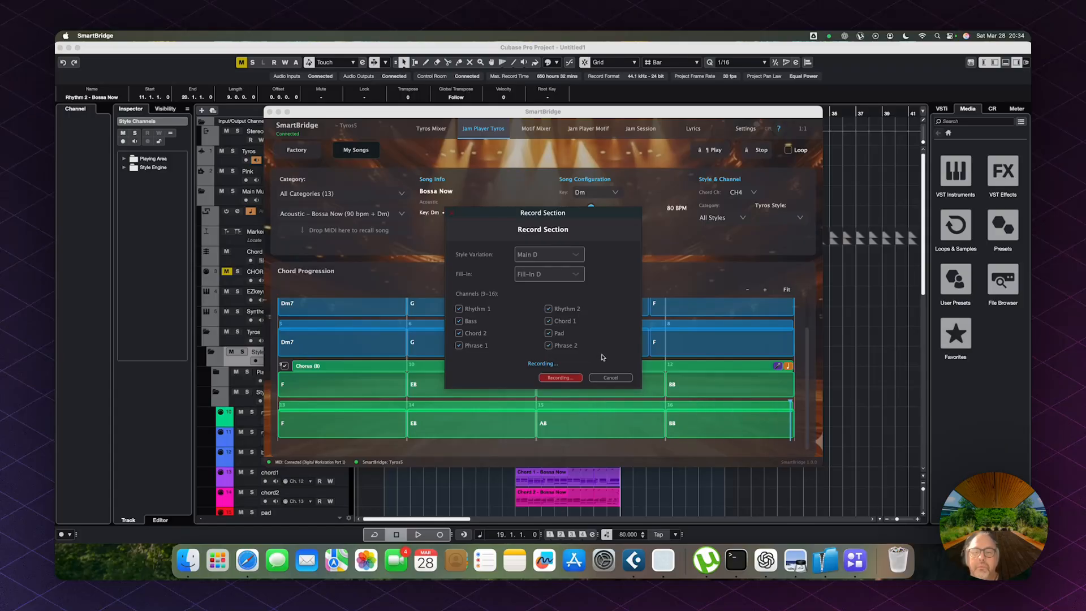
Export the recorded Chorus section into the Cubase project at bar 19, starting on the rythm2 track
drag(563, 379, 622, 436)
scroll(781, 422, down, 2)
scroll(781, 422, down, 2)
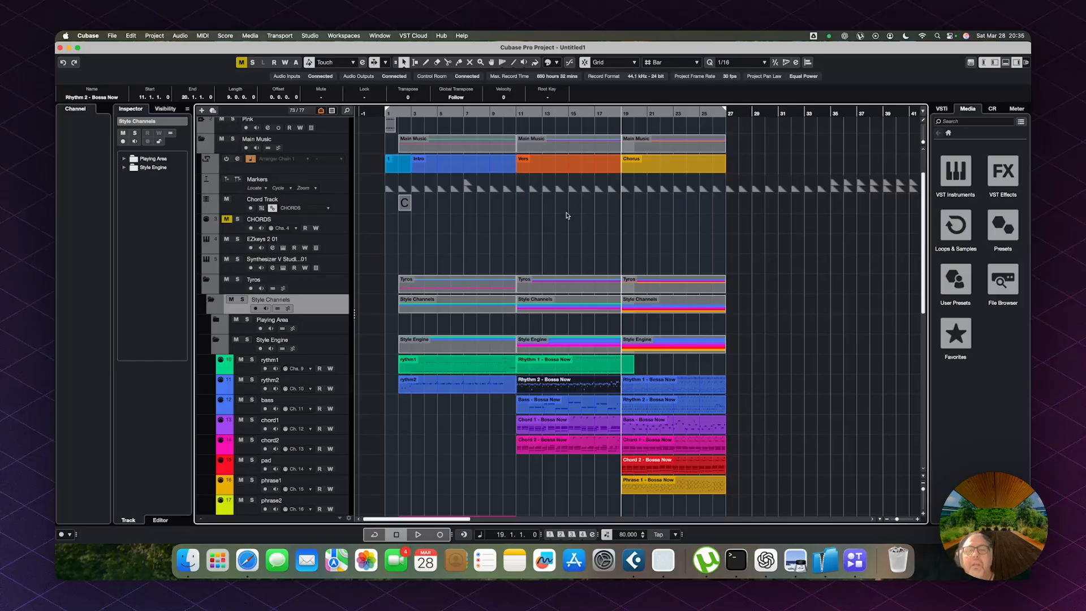
Split the first Main Music folder part at bar 3
key(3)
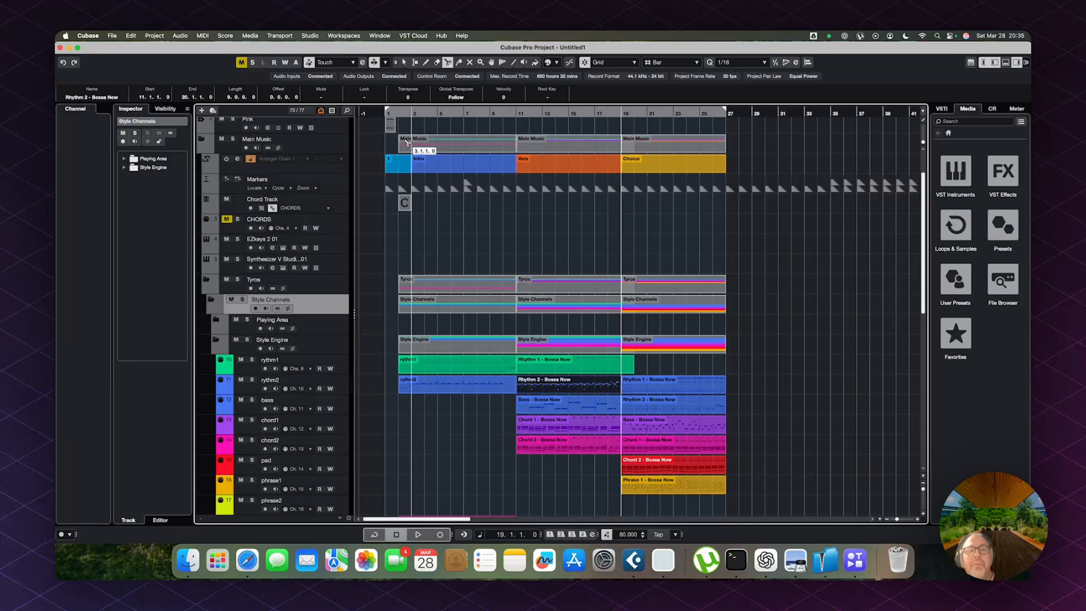
click(409, 142)
key(1)
Duplicate the three Main Music folder parts spanning bars 3 to 27 so the copies begin at bar 27
click(449, 147)
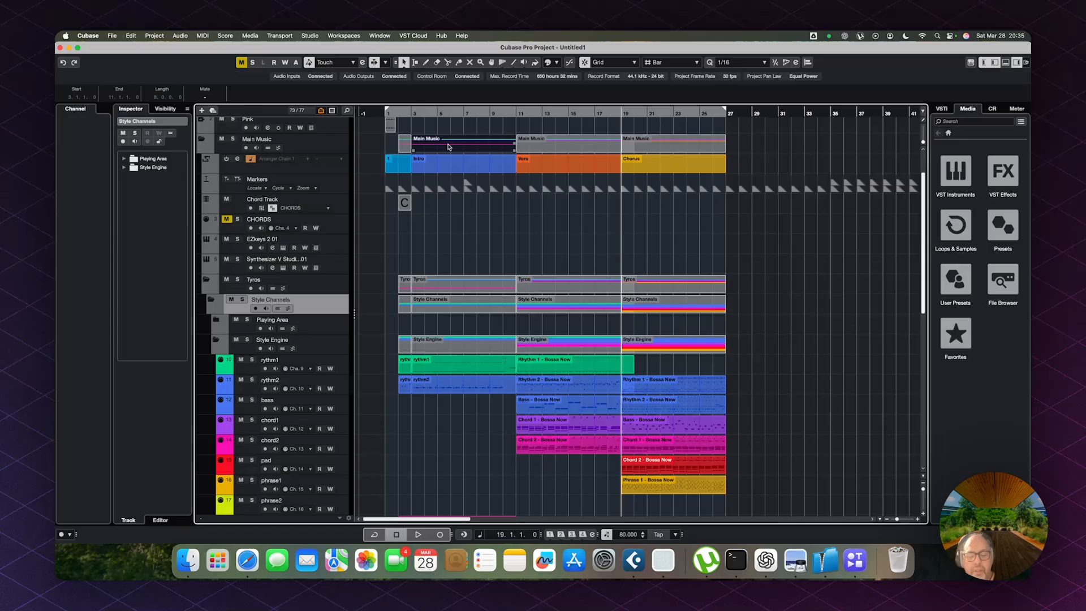
shift+click(559, 140)
shift+click(691, 146)
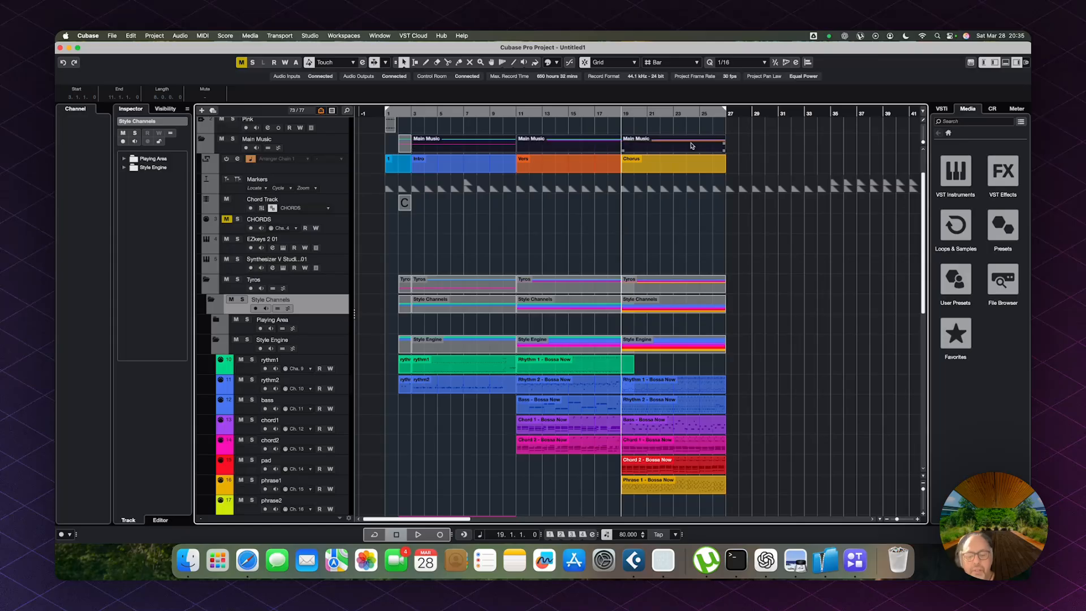
key(super+d)
click(673, 195)
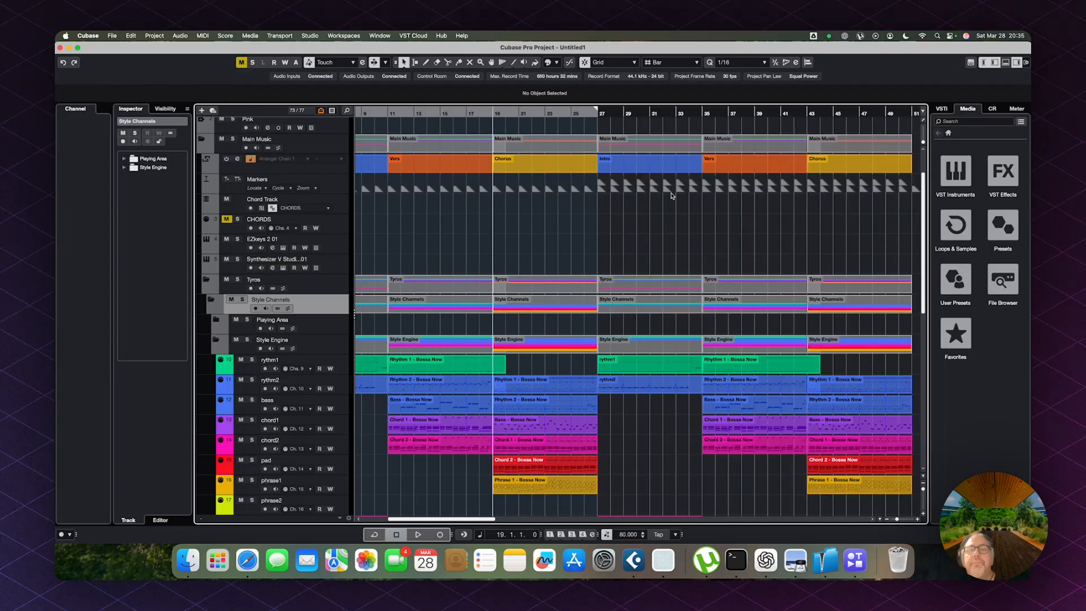
Move the project cursor to bar 27, at the start of the duplicated Intro section
click(645, 165)
key(KP_Add)
key(KP_Add)
key(KP_Add)
key(KP_Add)
key(KP_Add)
key(KP_Add)
key(KP_Add)
key(KP_Add)
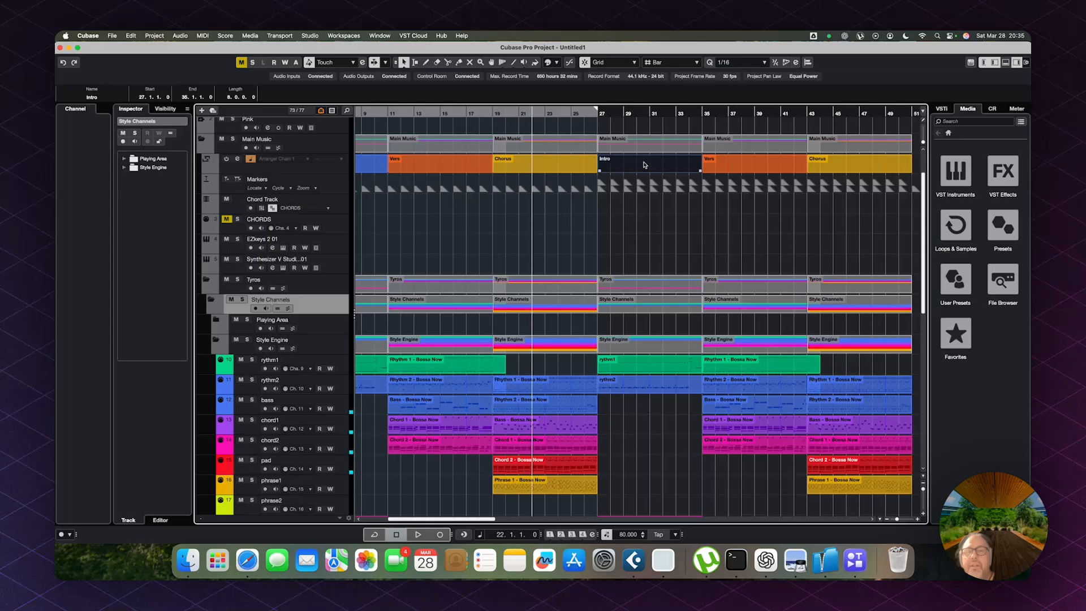
Delete the duplicated rythm1 and rythm2 parts in the Intro section at bar 27
click(625, 387)
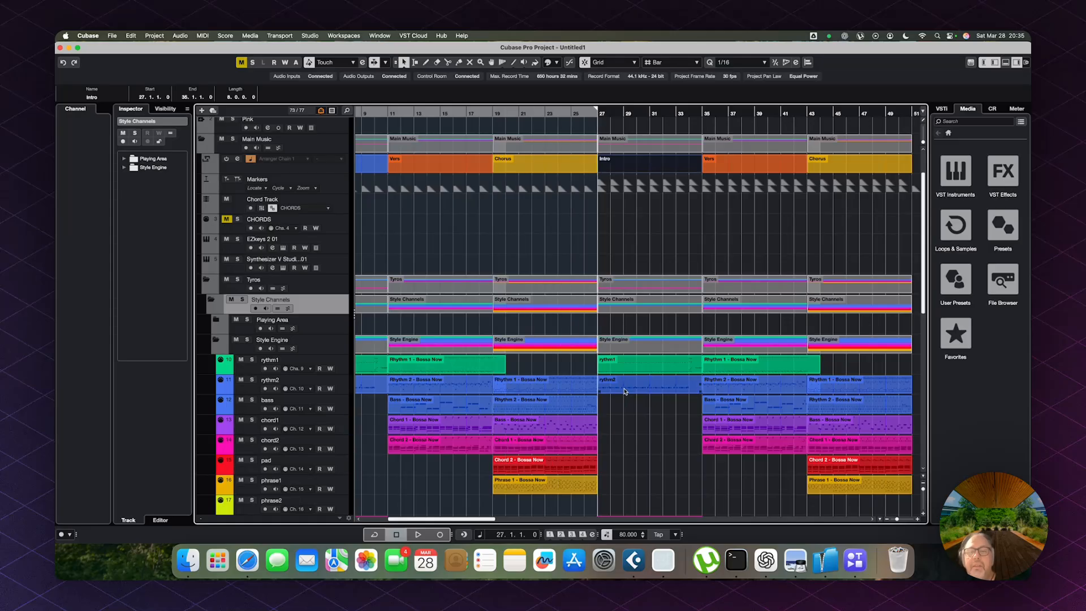
click(638, 364)
key(Delete)
Switch to SmartBridge, close the finished recording, and record the Intro (A) section with Main C and Fill-In C
key(super+Tab)
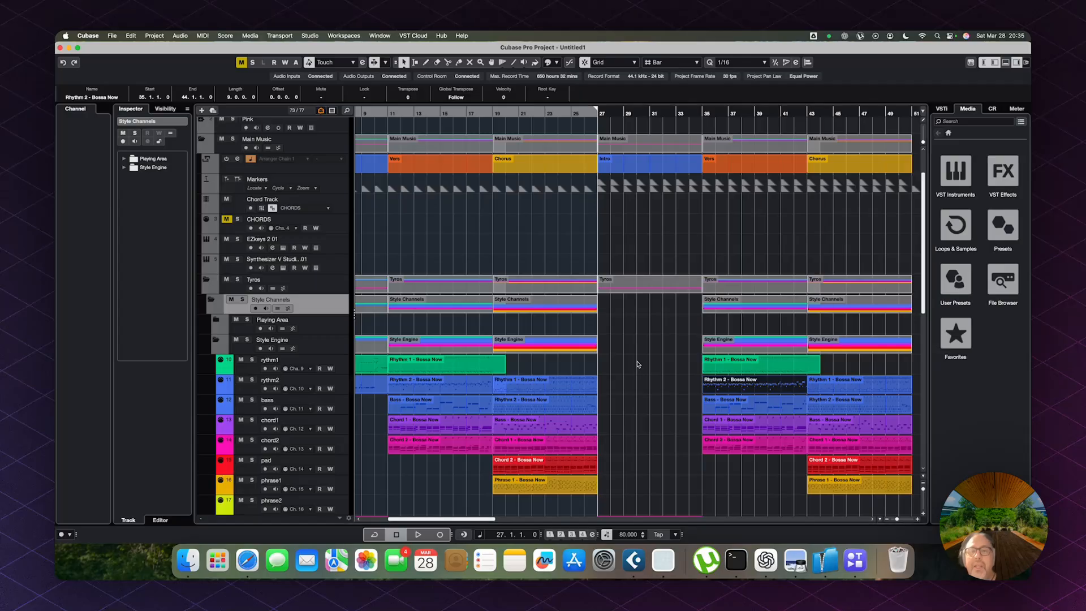
click(609, 378)
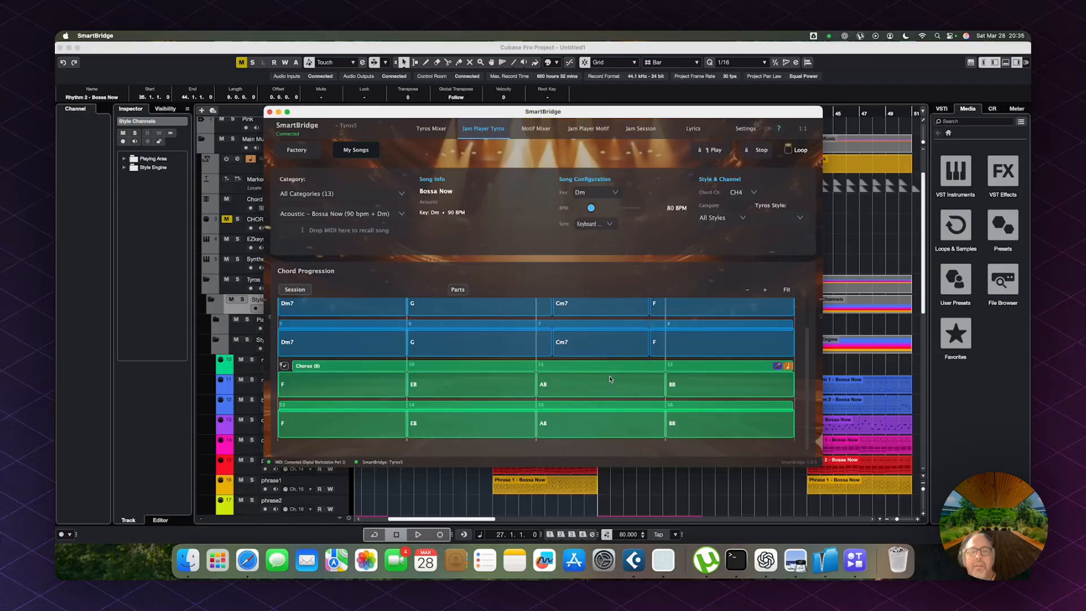
scroll(369, 339, up, 2)
double_click(361, 340)
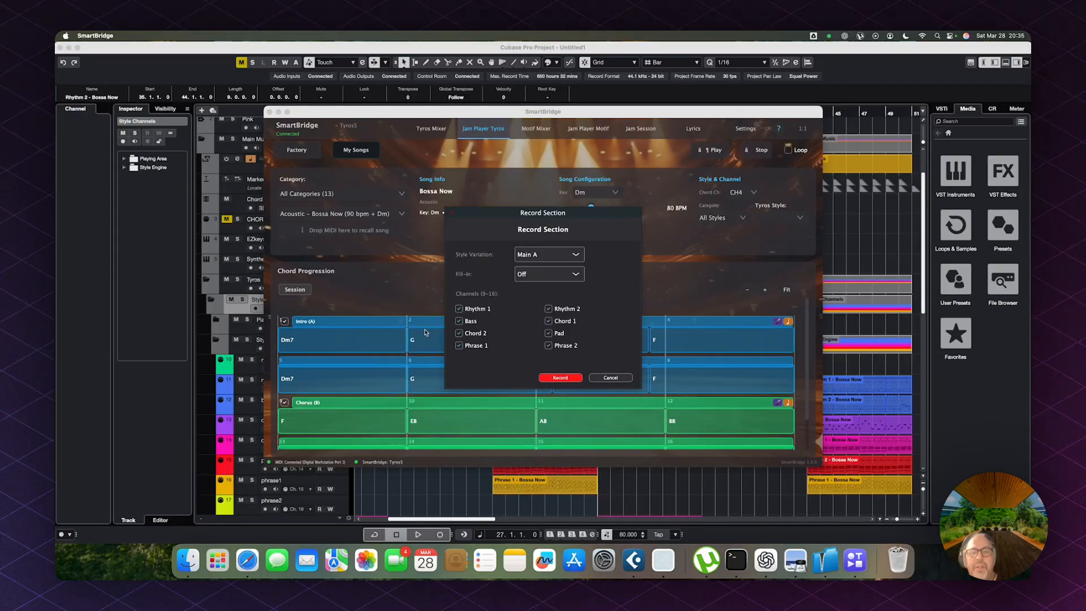
click(549, 254)
click(540, 283)
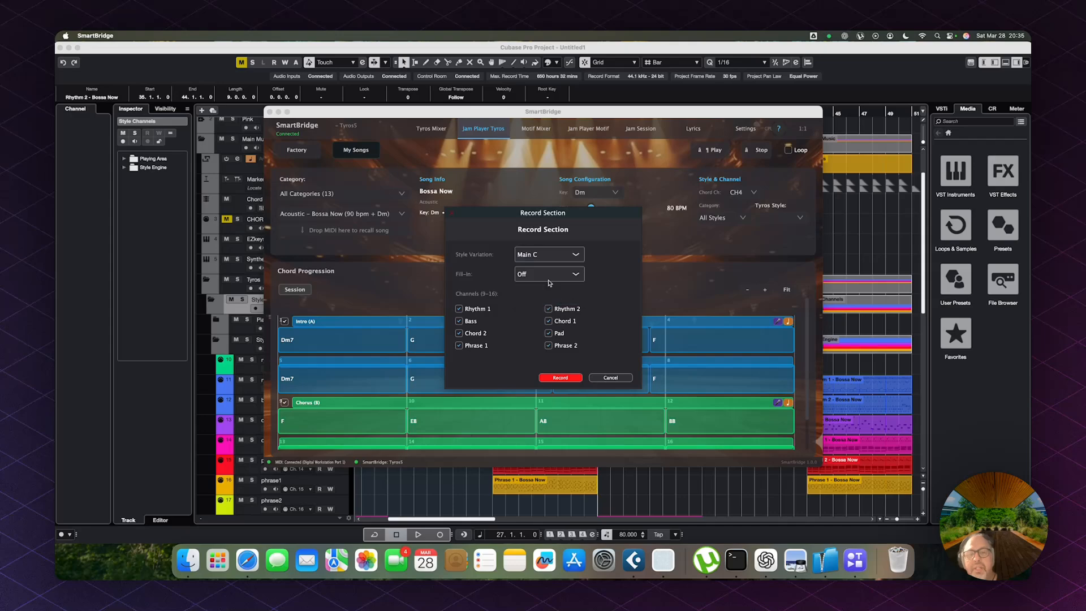
click(549, 274)
click(543, 317)
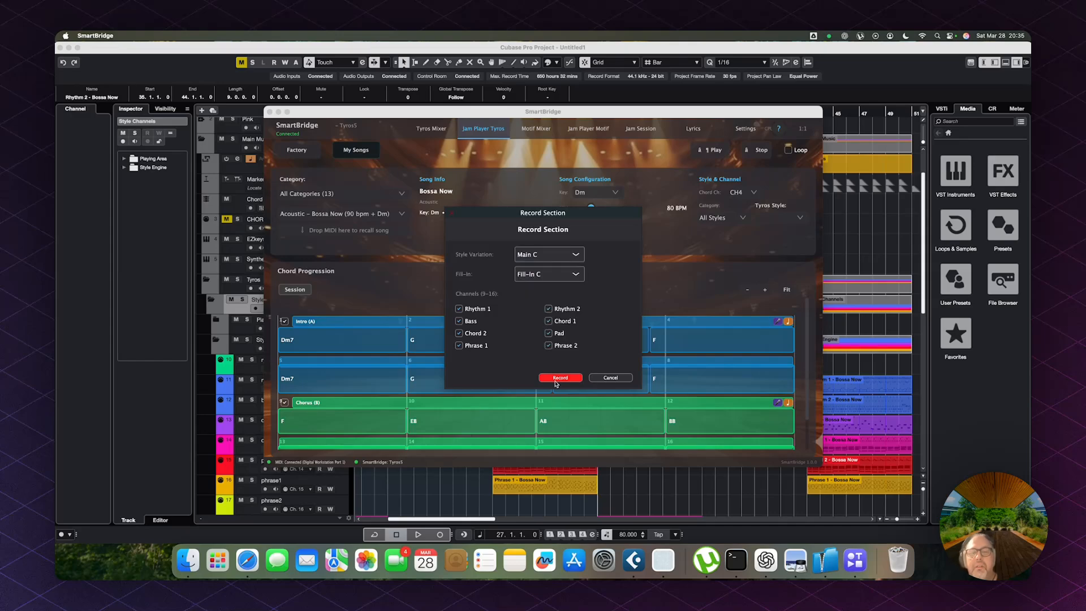
click(560, 378)
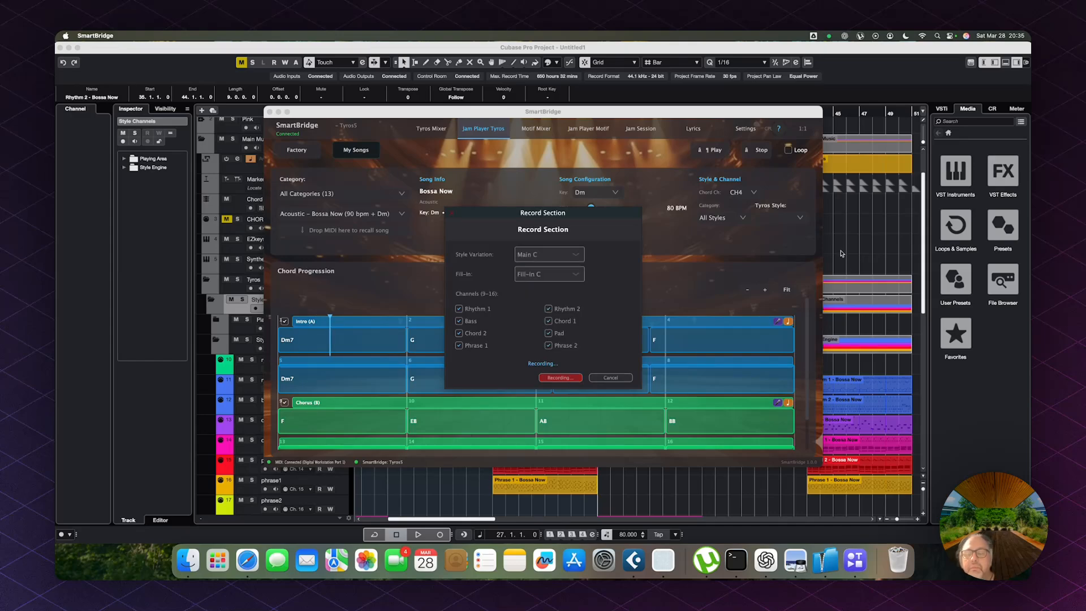
Return to Cubase and delete the duplicated Song Channels folder part at bar 27
scroll(646, 413, down, 2)
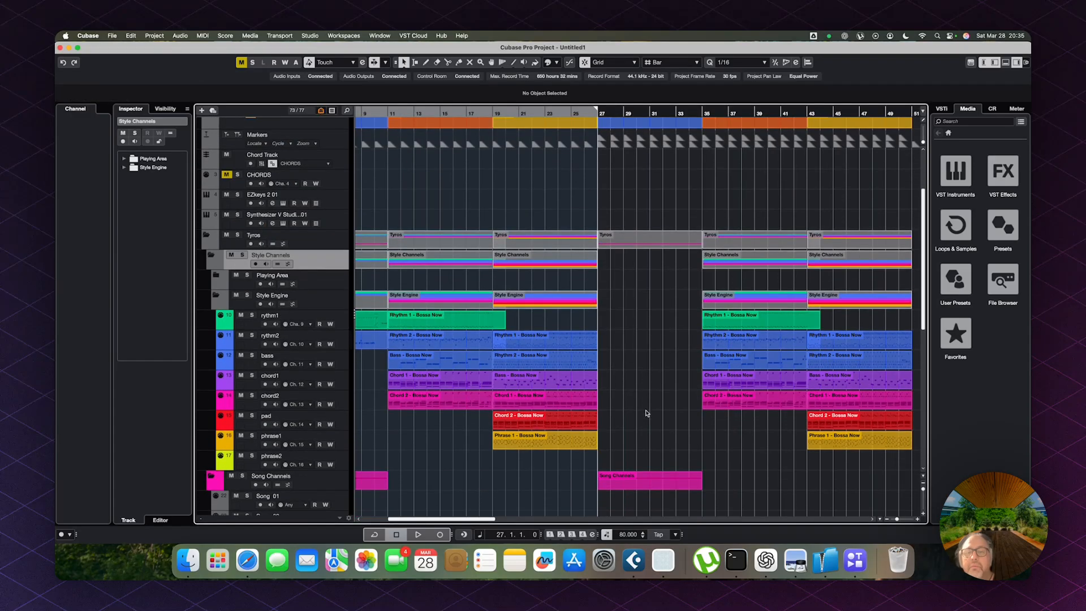
scroll(638, 447, down, 2)
click(638, 439)
key(Delete)
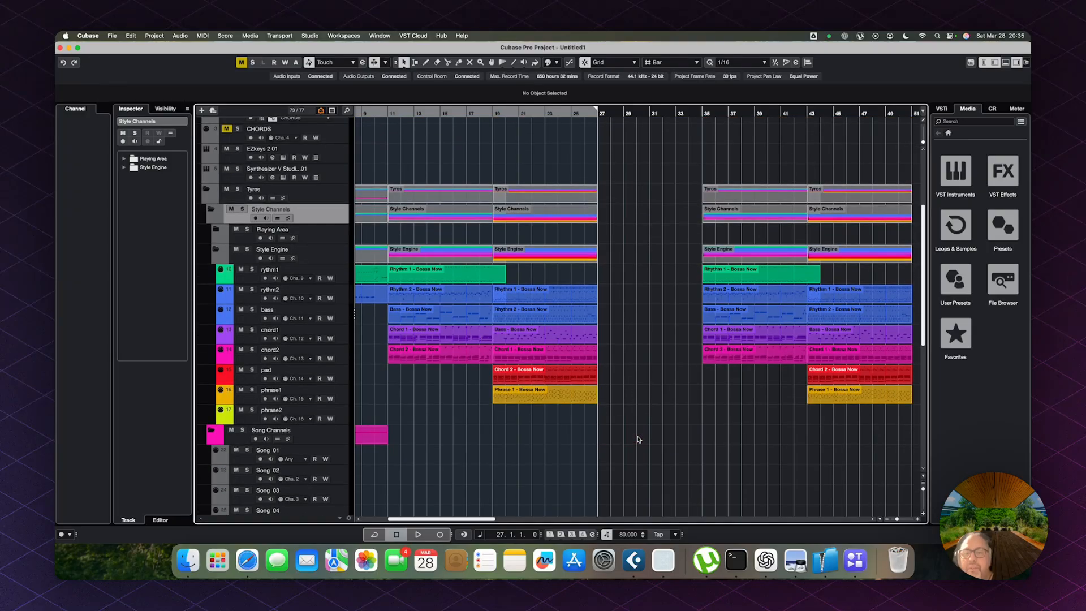
scroll(631, 395, up, 2)
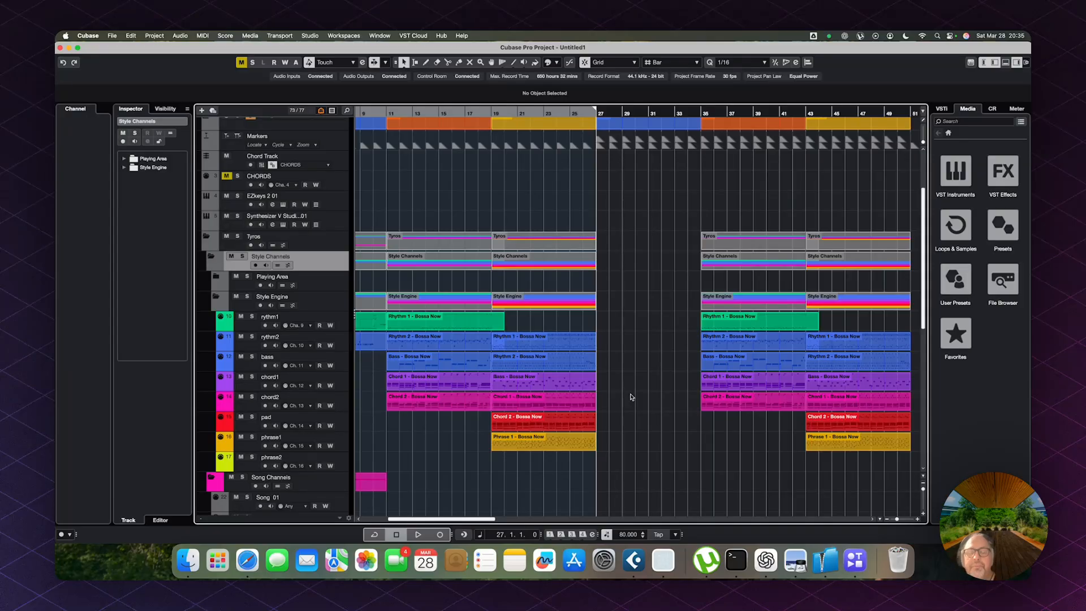
Export the Main C recording from SmartBridge into the Cubase project at bar 27, starting on the rythm2 track
key(super+Tab)
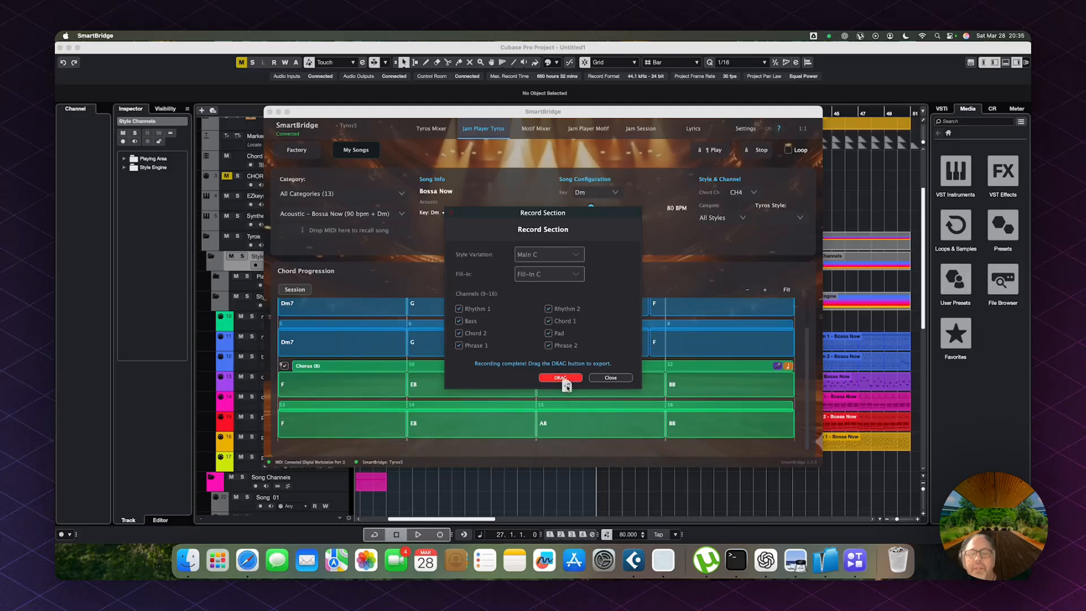
drag(562, 378, 594, 345)
scroll(613, 436, down, 3)
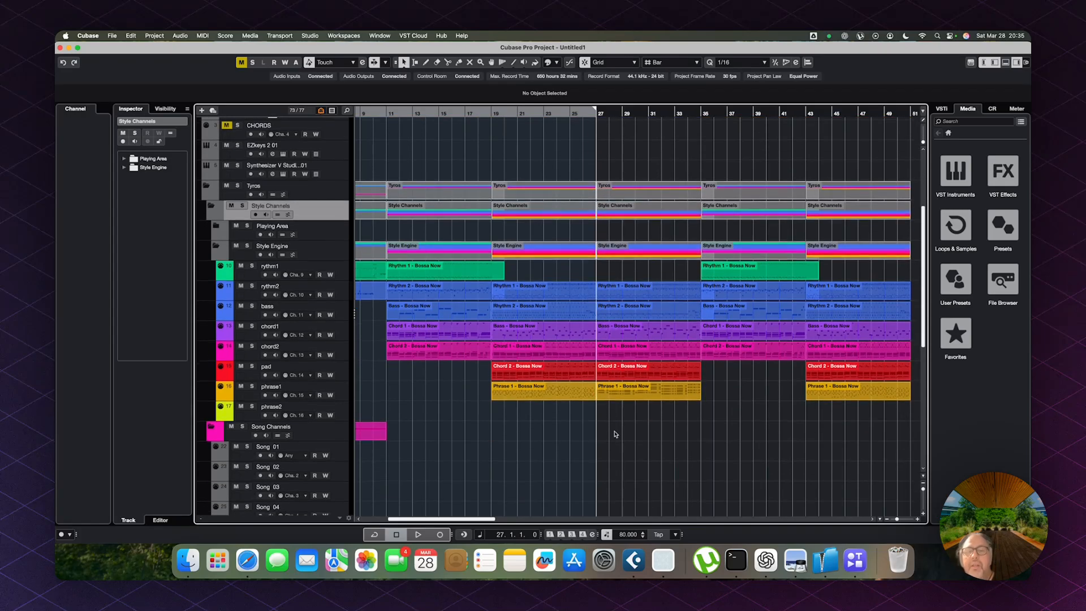
Inspect the notes of the Phrase 1 - Bossa Now part at bar 27 in the Key Editor
double_click(625, 376)
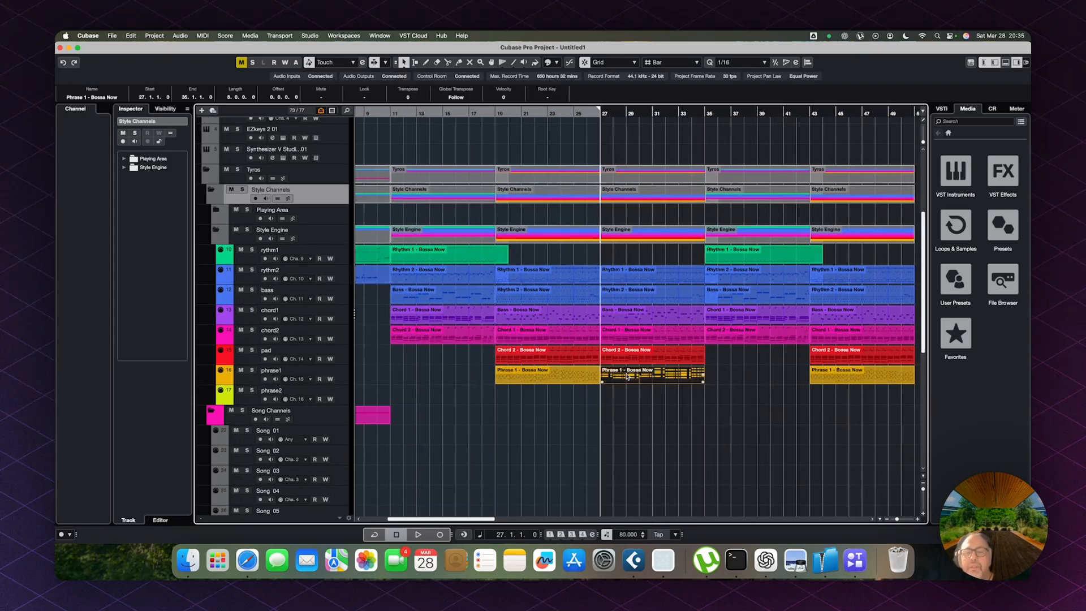
key(space)
key(space)
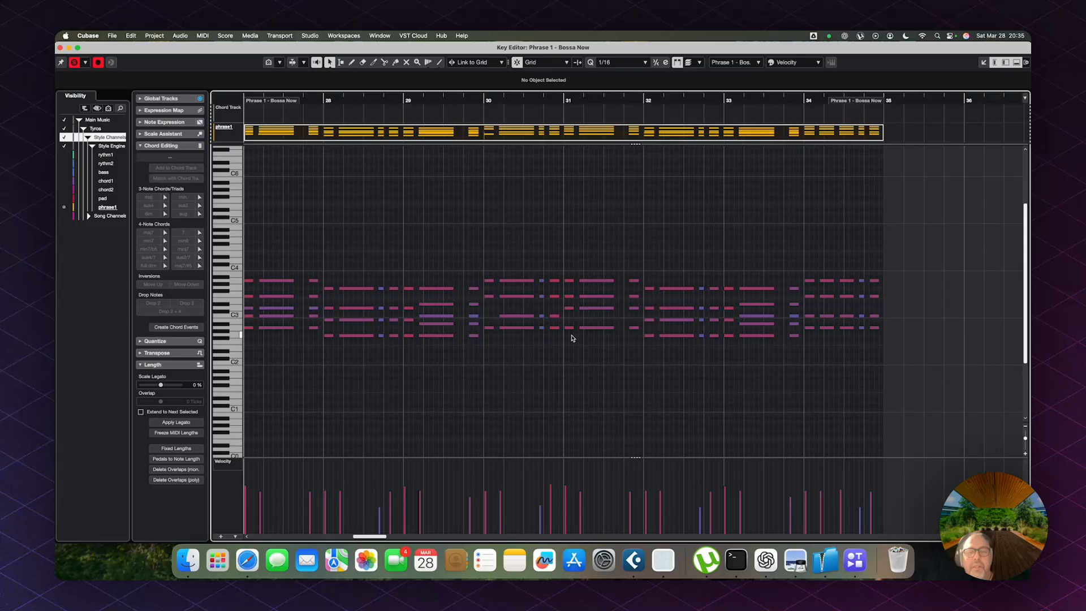
key(Escape)
Move the Phrase 1 - Bossa Now part at bar 27 from phrase1 to the Song 06 track and audition it briefly
scroll(609, 392, down, 2)
scroll(608, 392, down, 2)
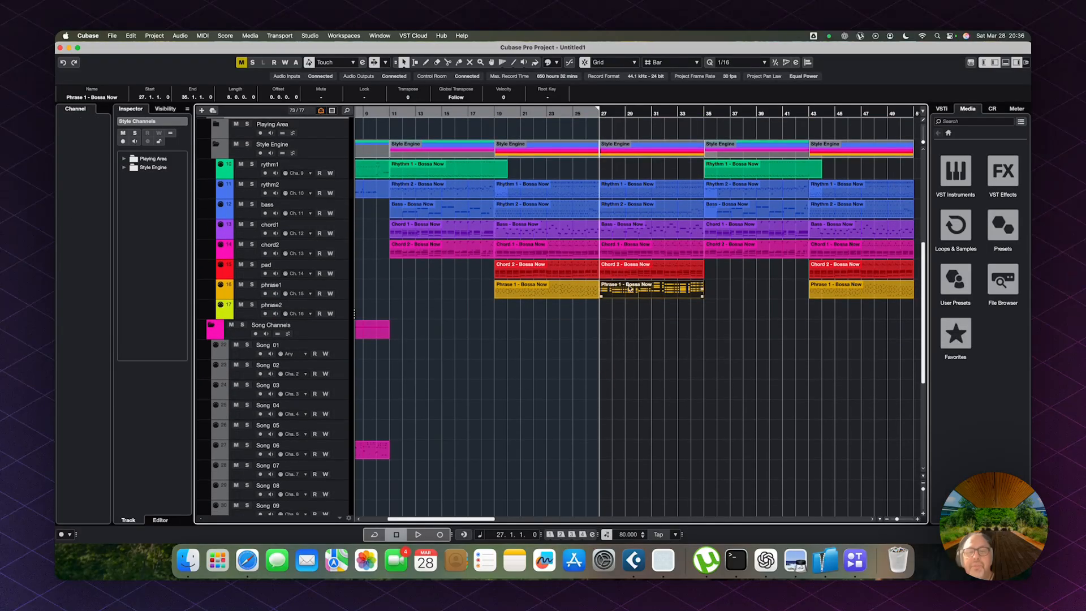
drag(628, 290, 627, 435)
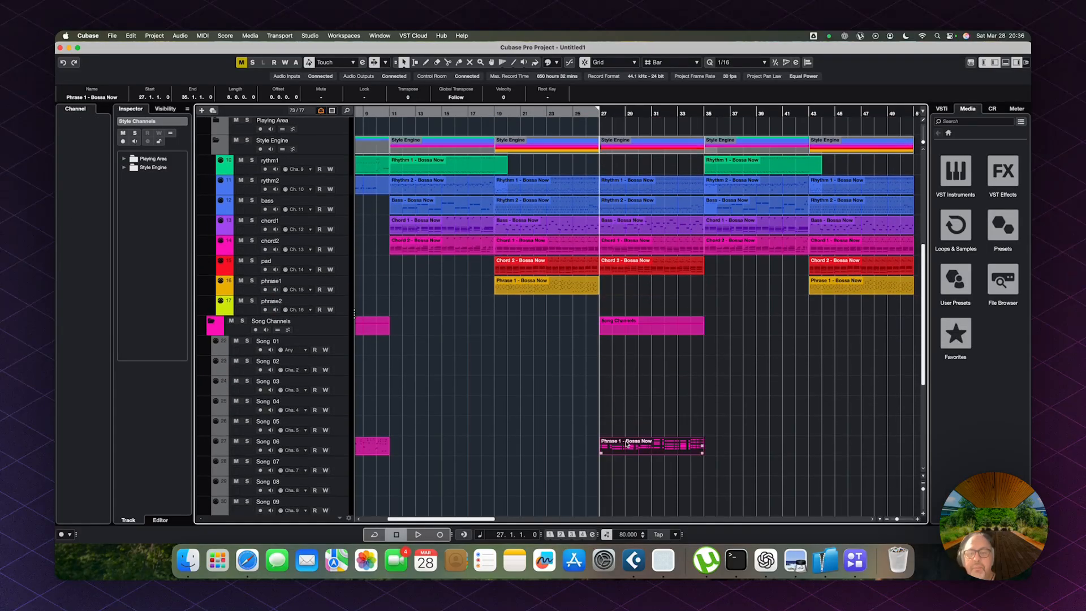
key(space)
key(space)
Check the notes of the Song 06 Phrase 1 part and the pad track's Chord 2 part in the Key Editor
scroll(628, 433, left, 2)
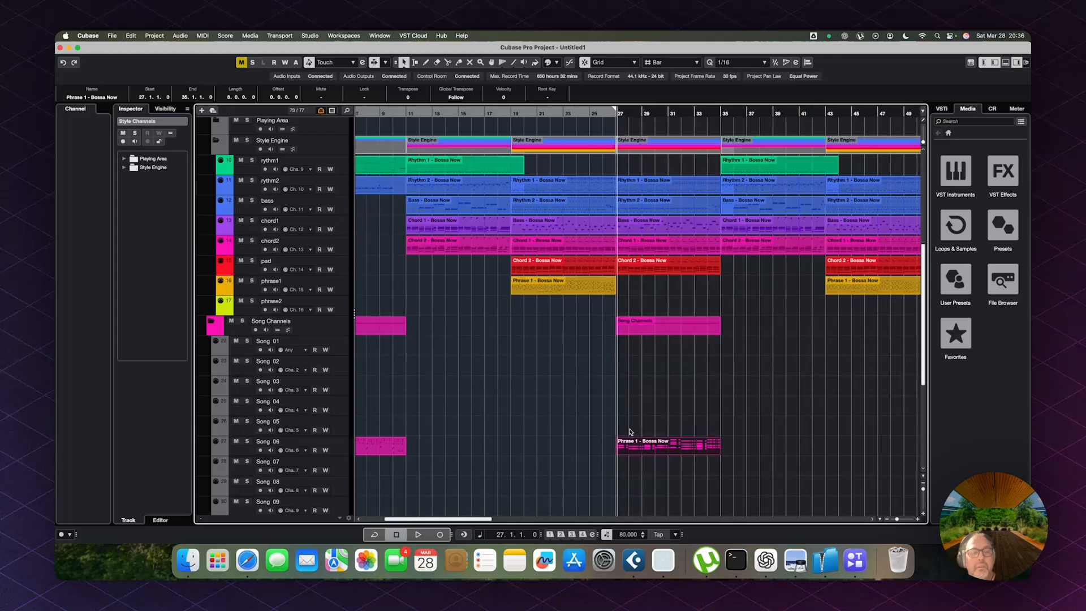
double_click(660, 446)
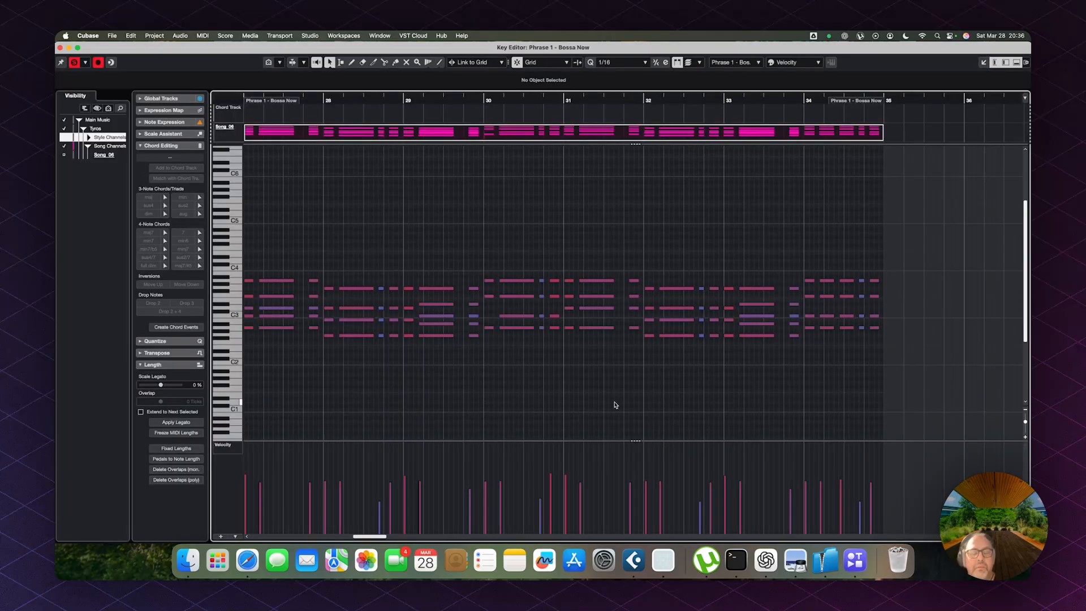
key(Return)
click(645, 262)
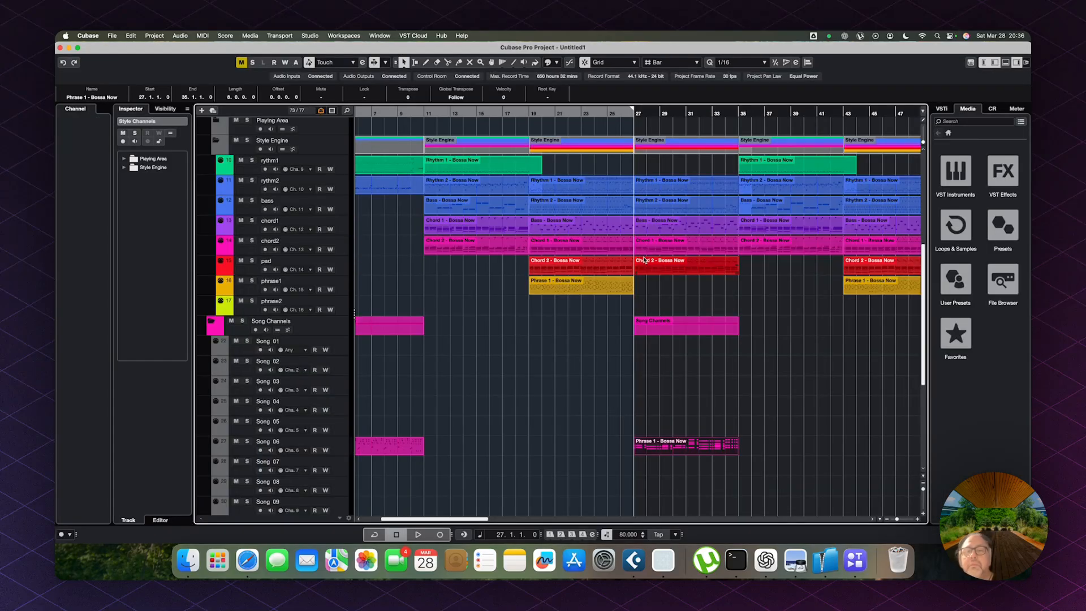
double_click(644, 262)
key(Return)
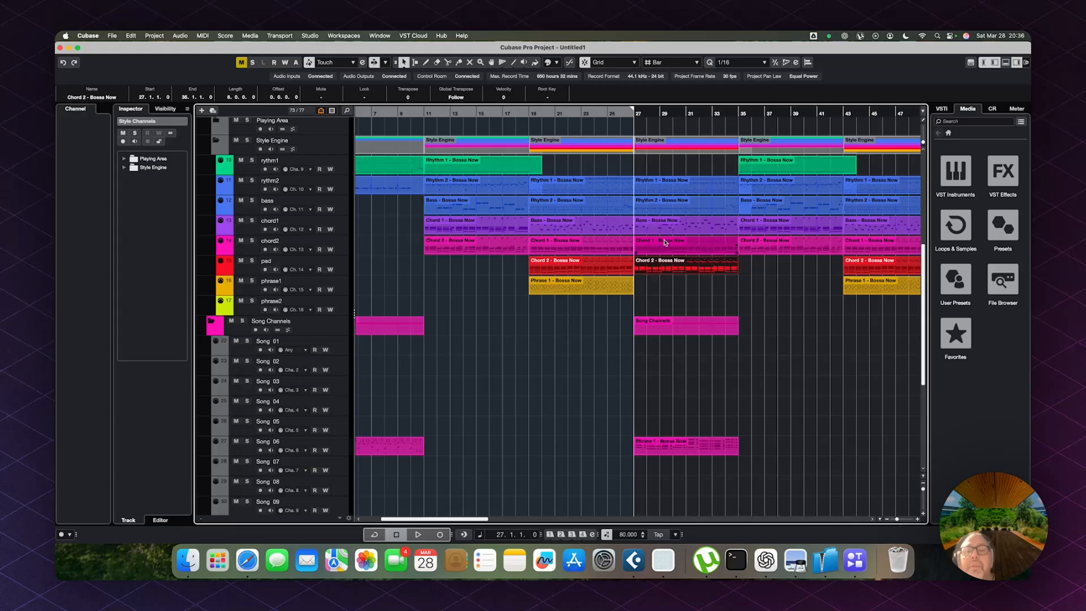
Move the five imported style parts at bar 27 up one track, placing Rhythm 1 on rythm1, and start playback there
drag(668, 168, 671, 279)
drag(672, 186, 672, 170)
key(space)
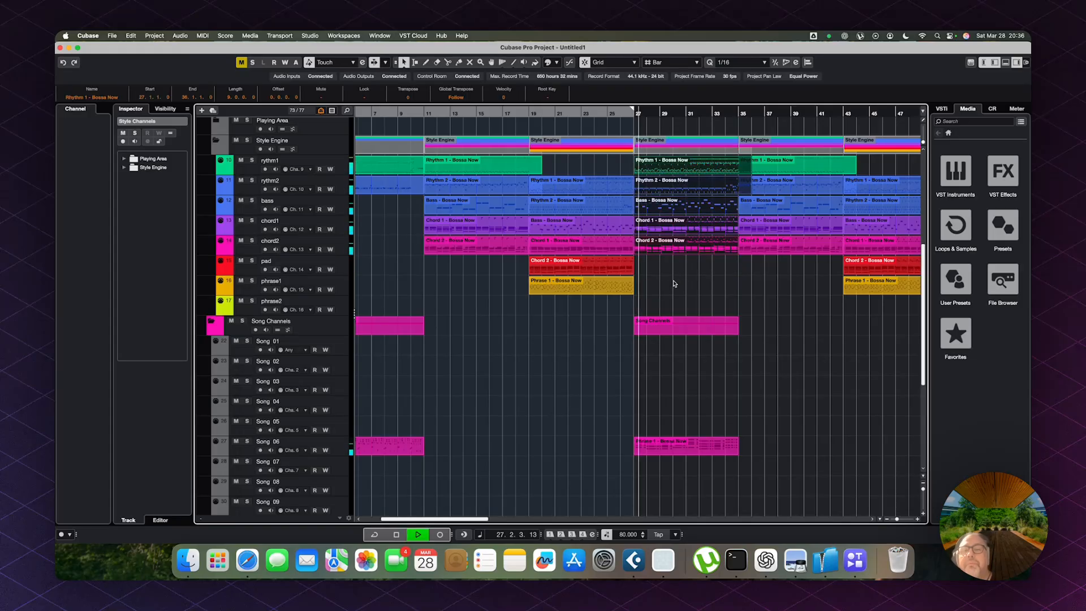
click(674, 284)
scroll(674, 283, up, 1)
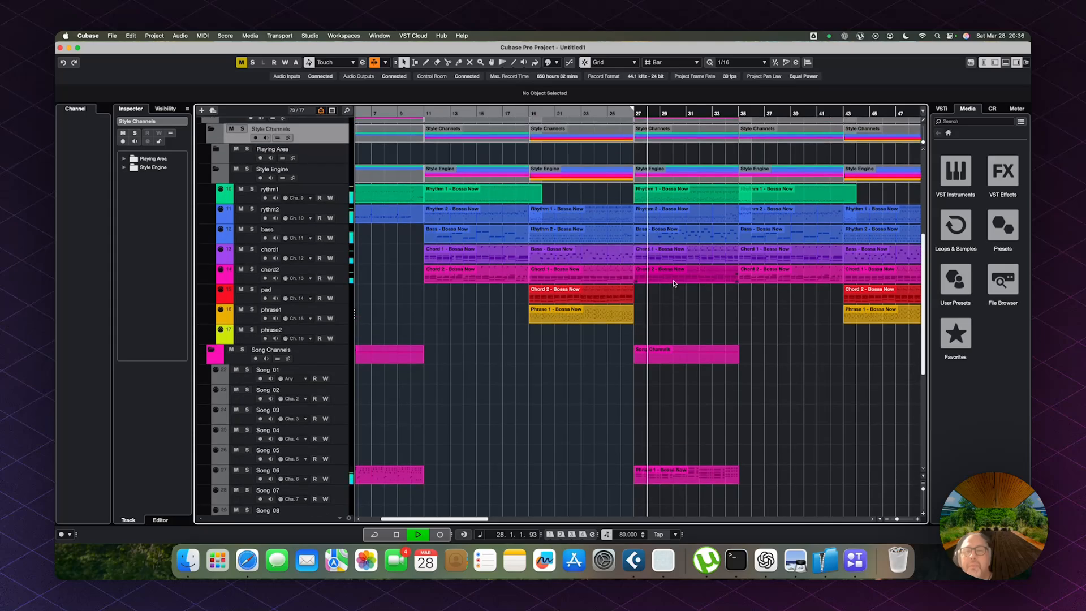
Stop playback and look over the whole arrangement from the first intro to the final chorus
scroll(673, 284, up, 3)
key(space)
key(g)
key(g)
key(g)
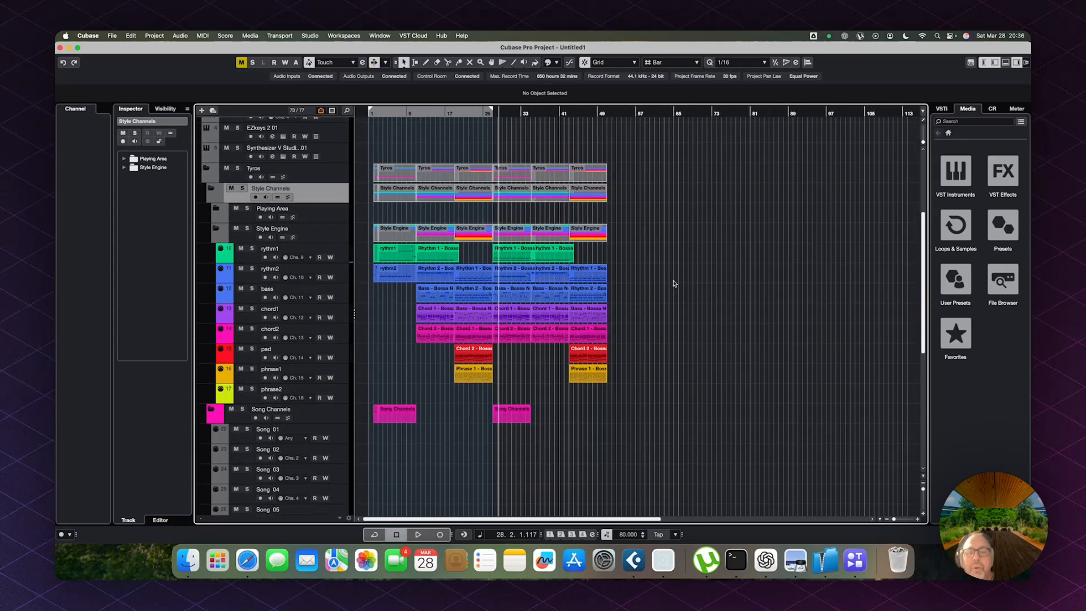
key(h)
key(h)
key(h)
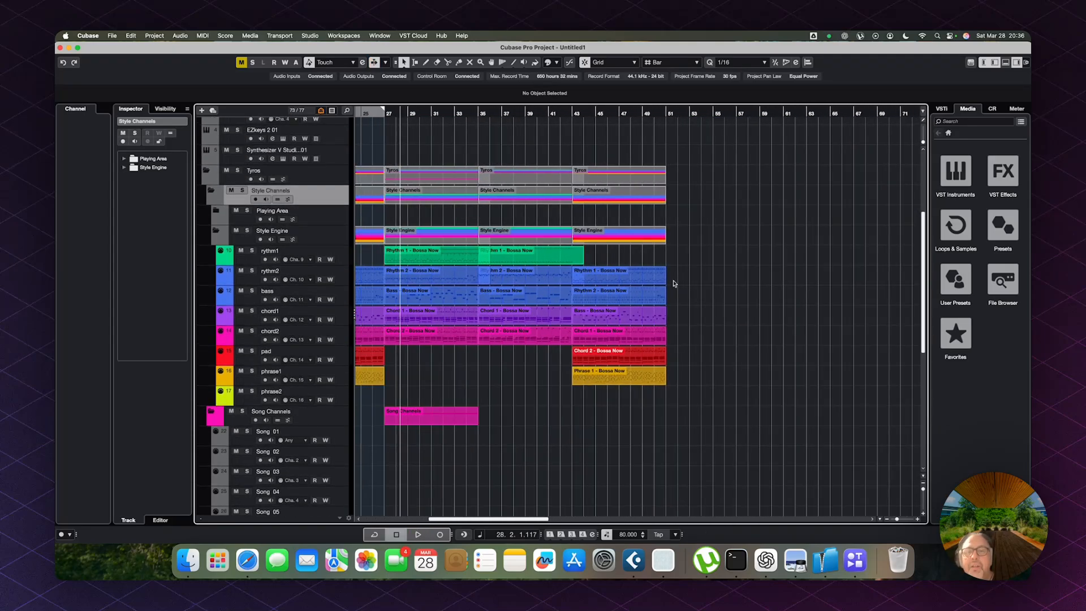
scroll(674, 283, left, 10)
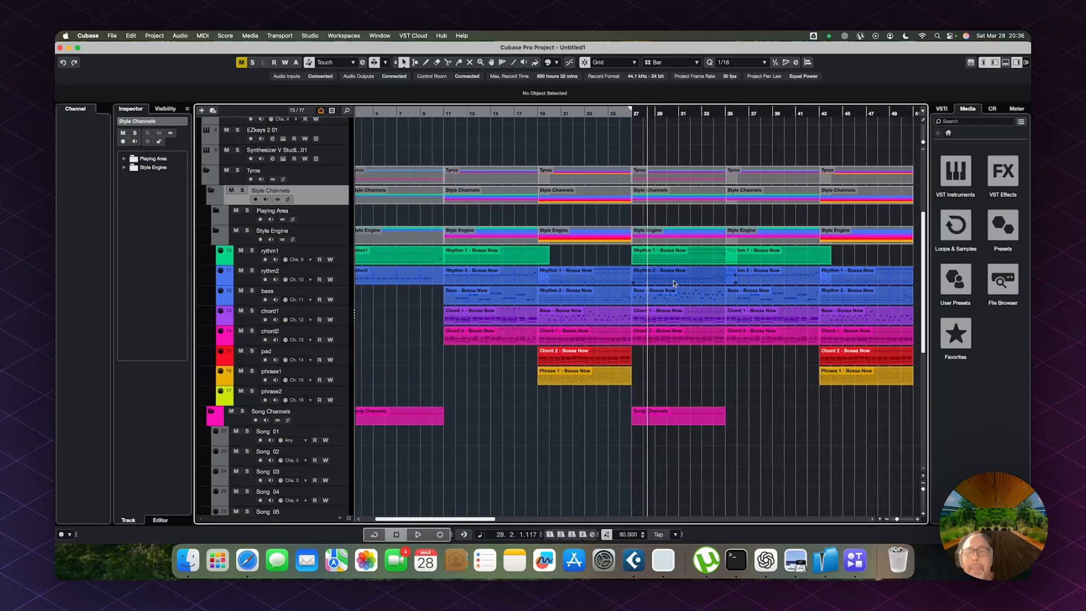
scroll(673, 283, left, 2)
scroll(674, 283, down, 3)
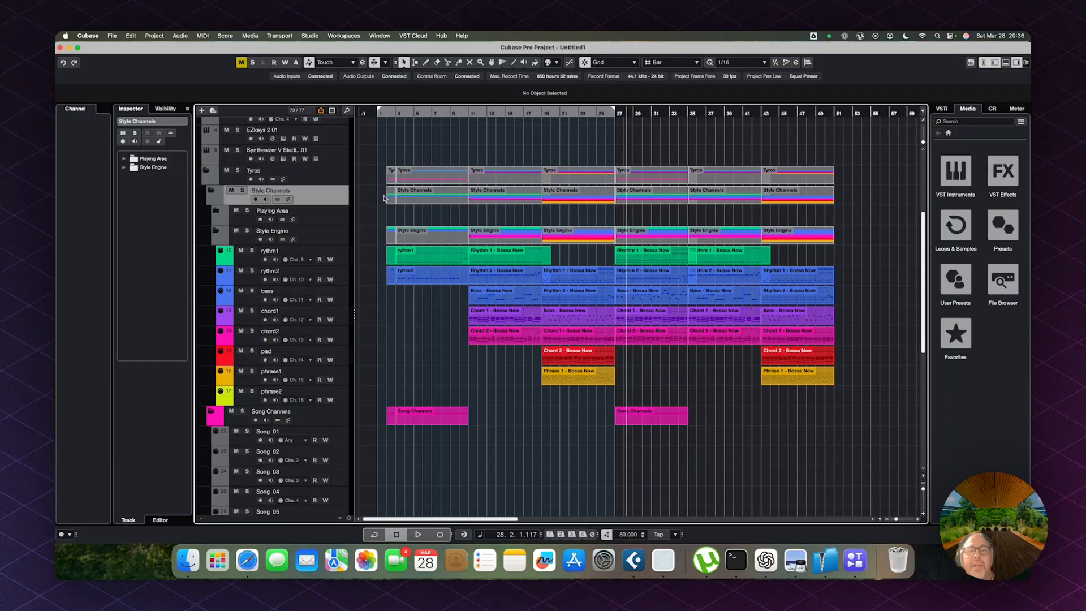
Go through the Tyros folder parts section by section, from the first intro to the last chorus
click(425, 179)
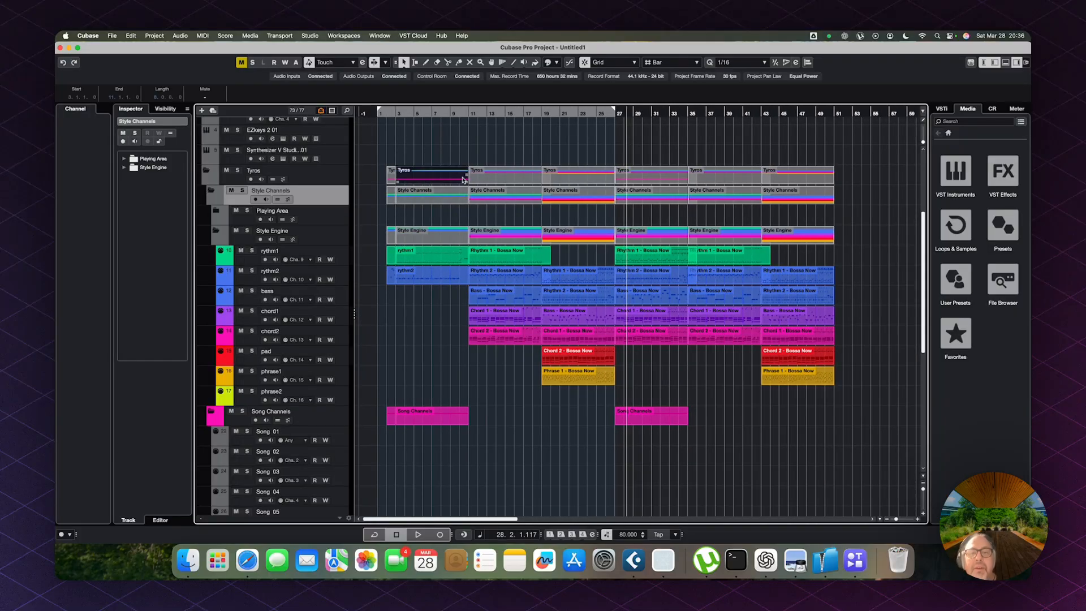
click(501, 176)
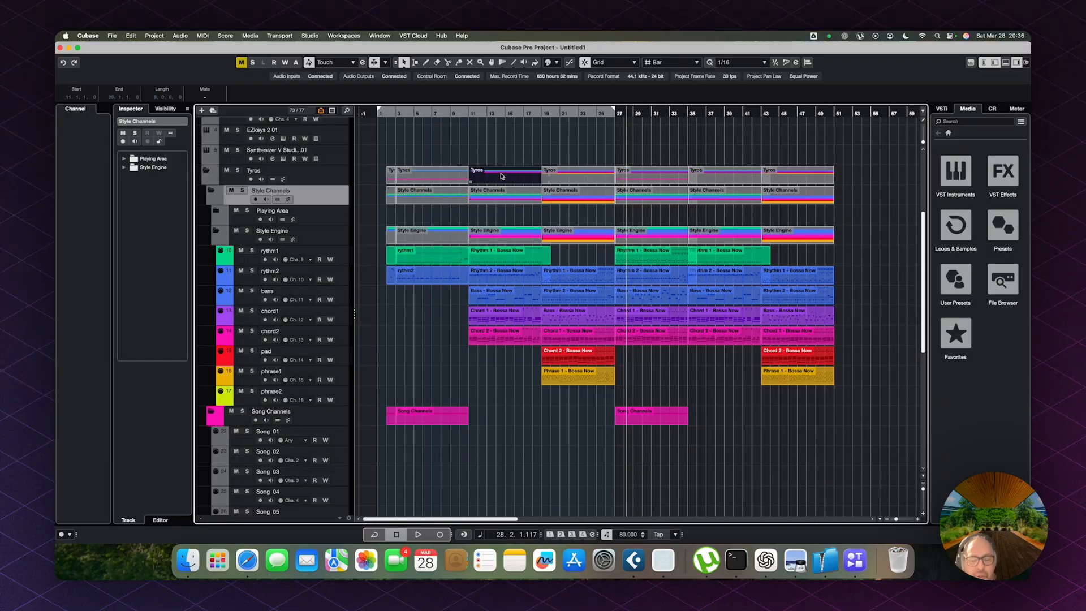
click(571, 176)
click(641, 177)
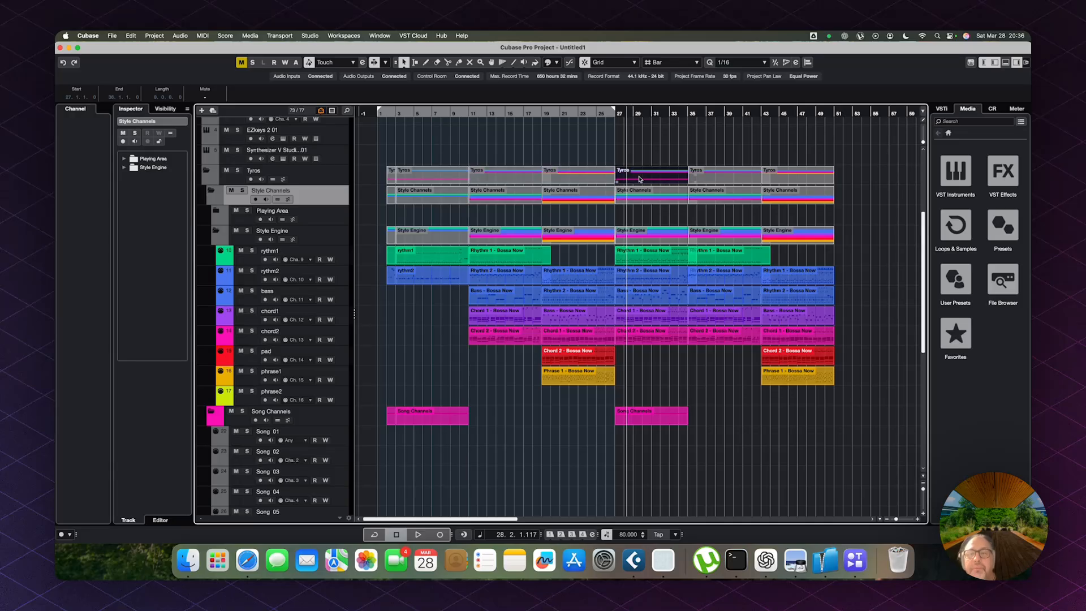
click(720, 178)
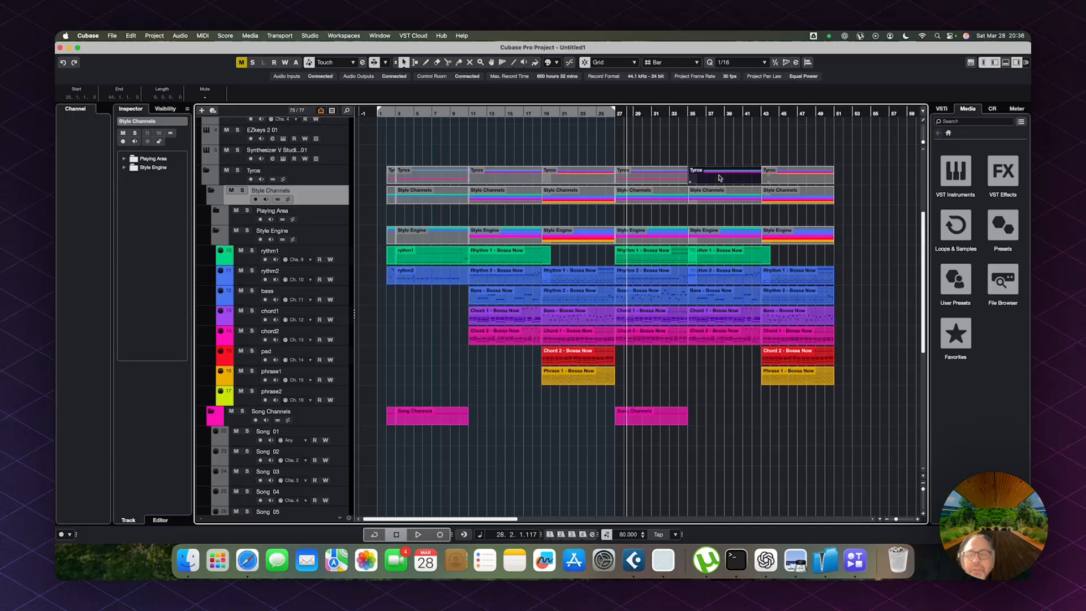
click(795, 178)
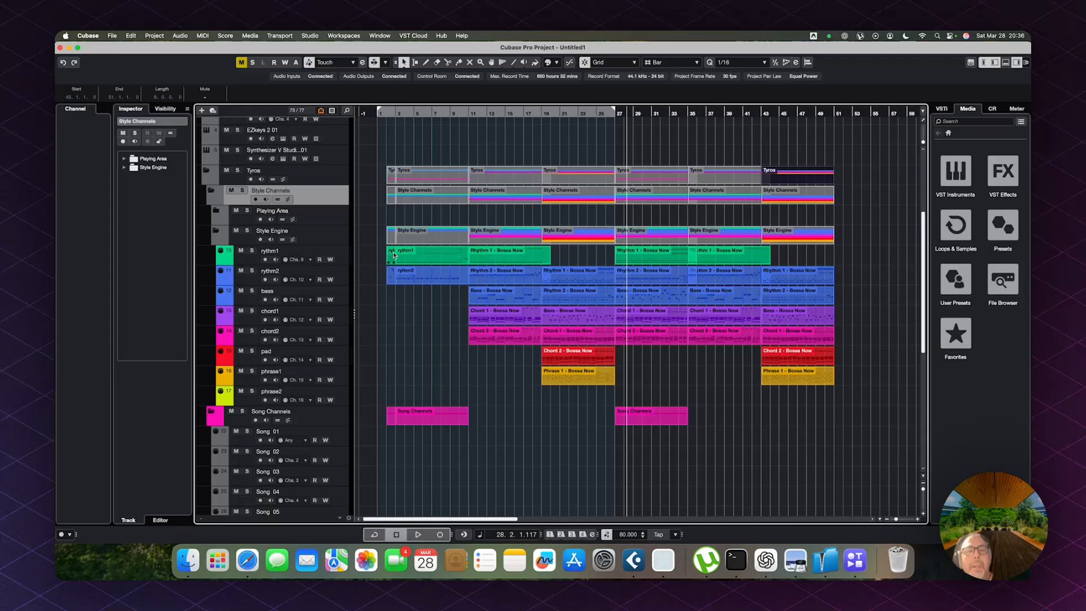
Move the playback position back to bar 11, the start of the first verse
key(KP_Subtract)
key(KP_Subtract)
key(KP_Subtract)
key(KP_Subtract)
key(KP_Subtract)
key(KP_Subtract)
key(KP_Subtract)
key(KP_Subtract)
key(KP_Subtract)
key(KP_Subtract)
key(KP_Subtract)
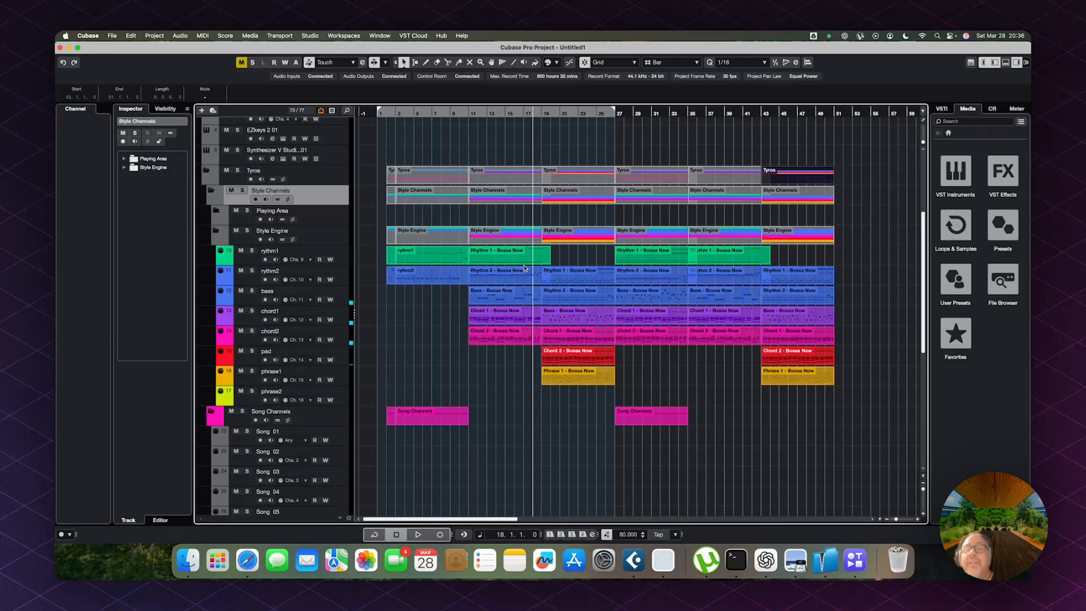
key(KP_Subtract)
key(KP_Subtract)
key(KP_Subtract)
key(KP_Subtract)
key(KP_Subtract)
key(KP_Subtract)
key(KP_Subtract)
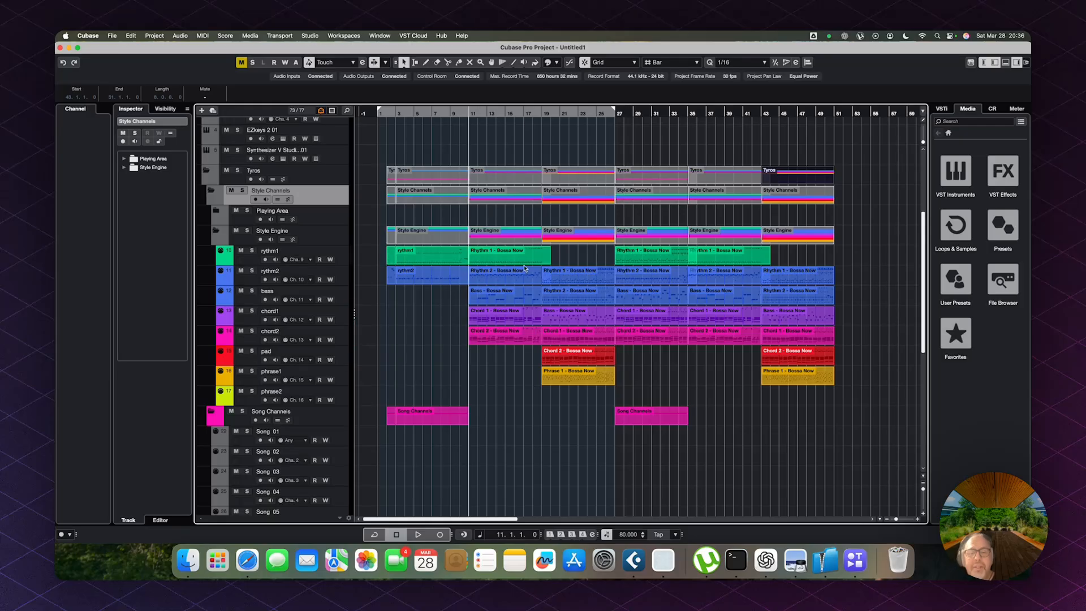
scroll(524, 268, up, 5)
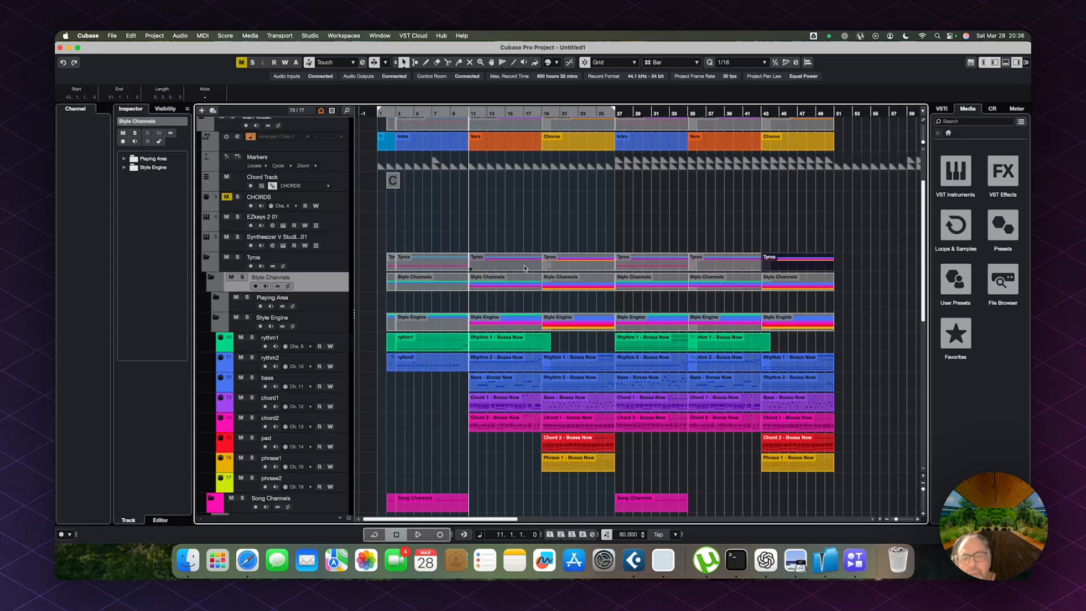
Switch to SmartBridge and open vocal generation for the Intro (A) section of Bossa Now
key(super+Tab)
key(Escape)
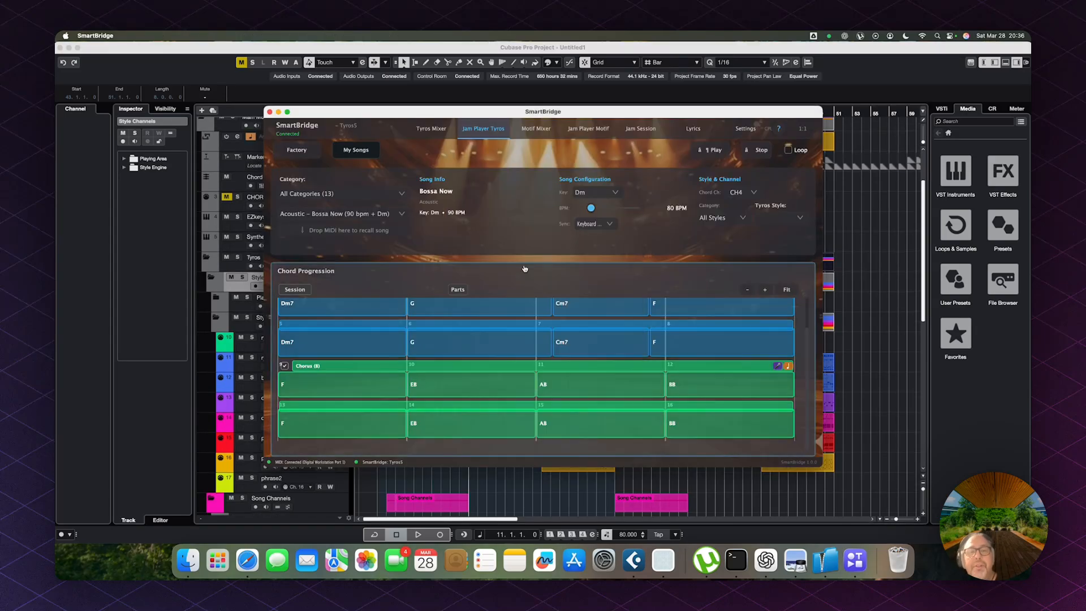
scroll(523, 307, up, 2)
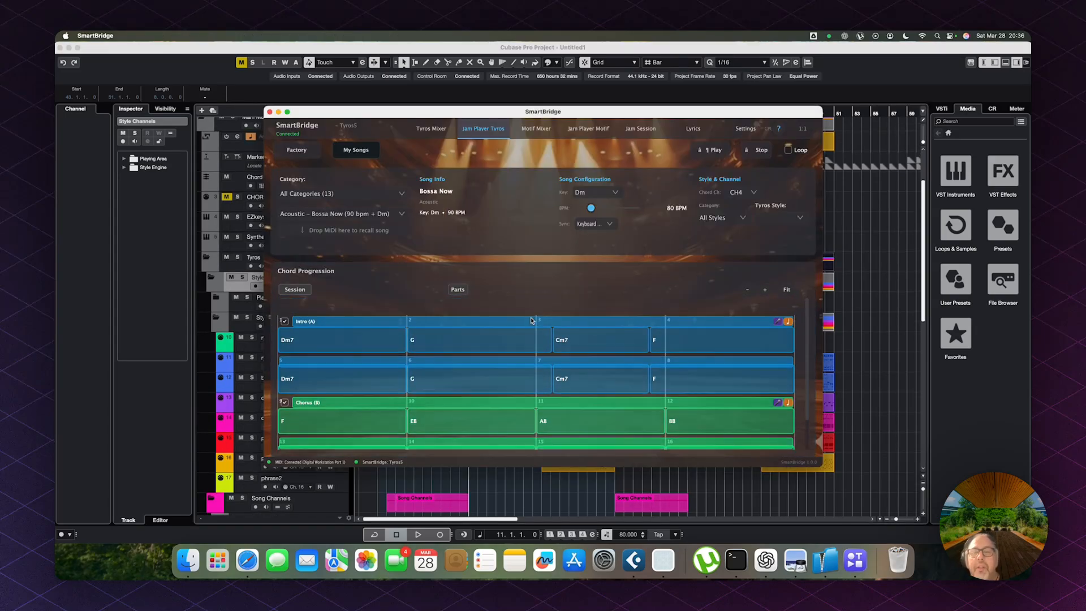
click(777, 321)
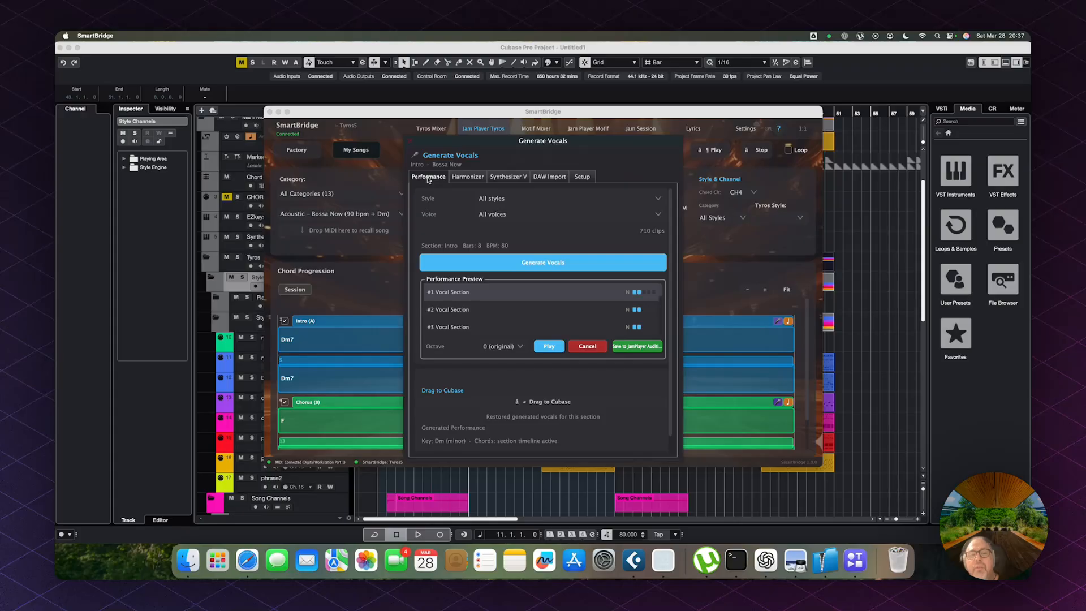
Review the Harmonizer options, including the polyphony choices, and the Synthesizer V and DAW Import features
click(467, 177)
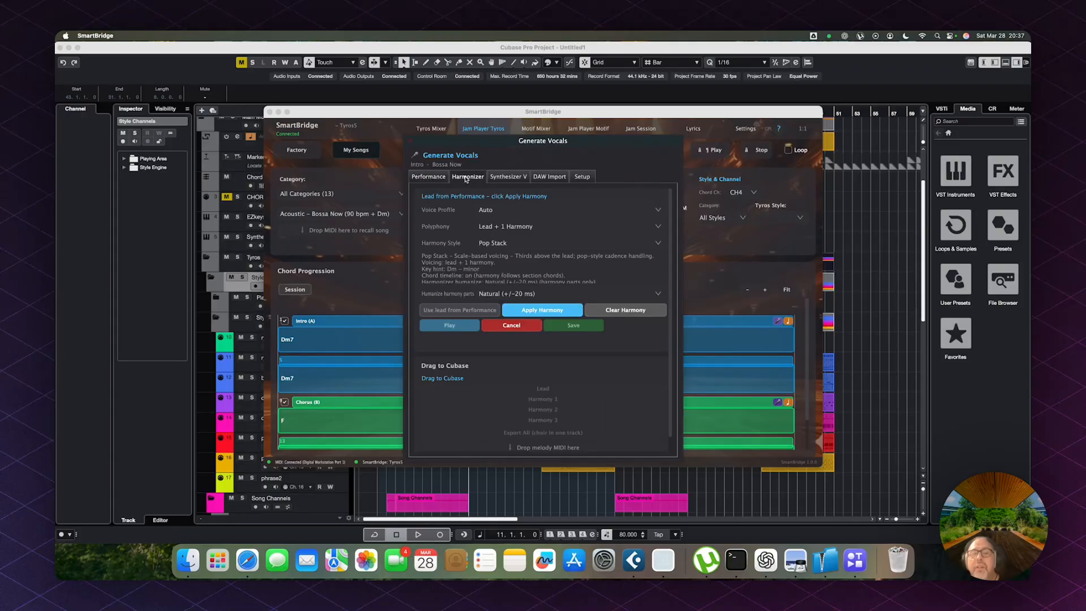
click(491, 229)
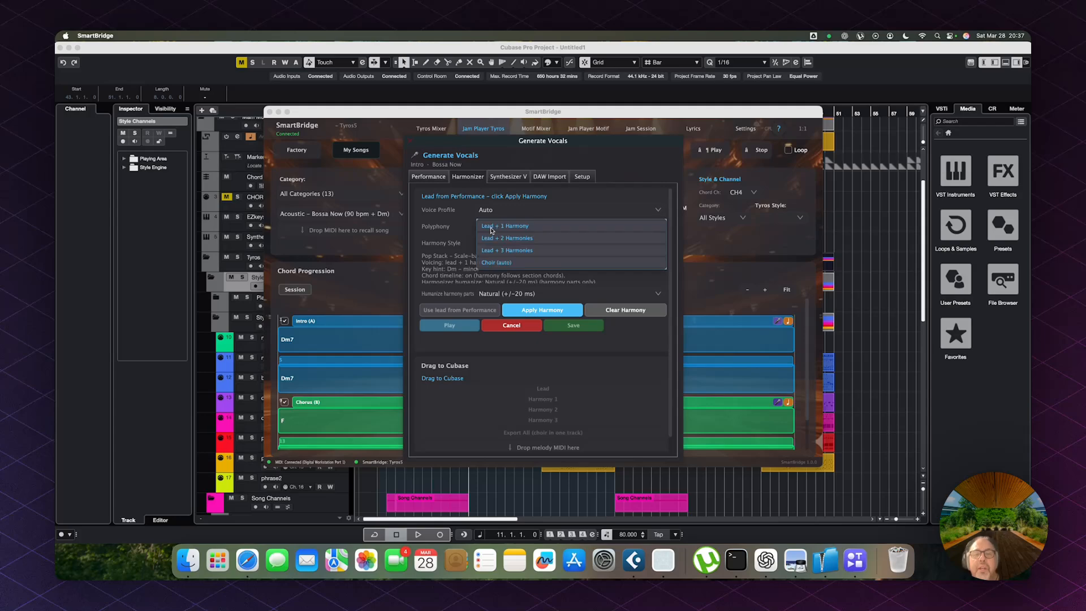
click(536, 199)
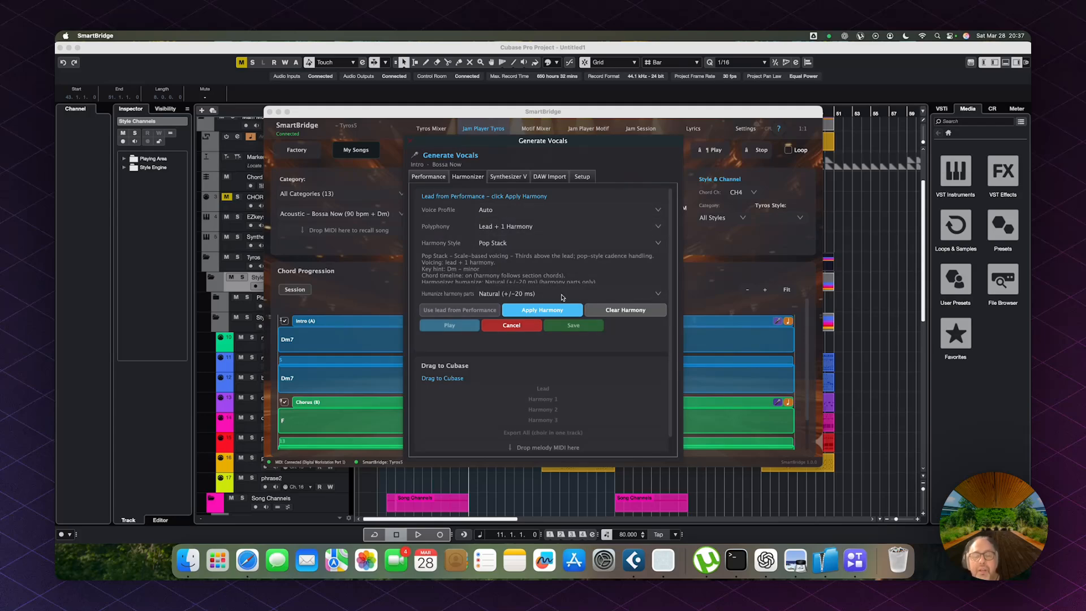
click(508, 180)
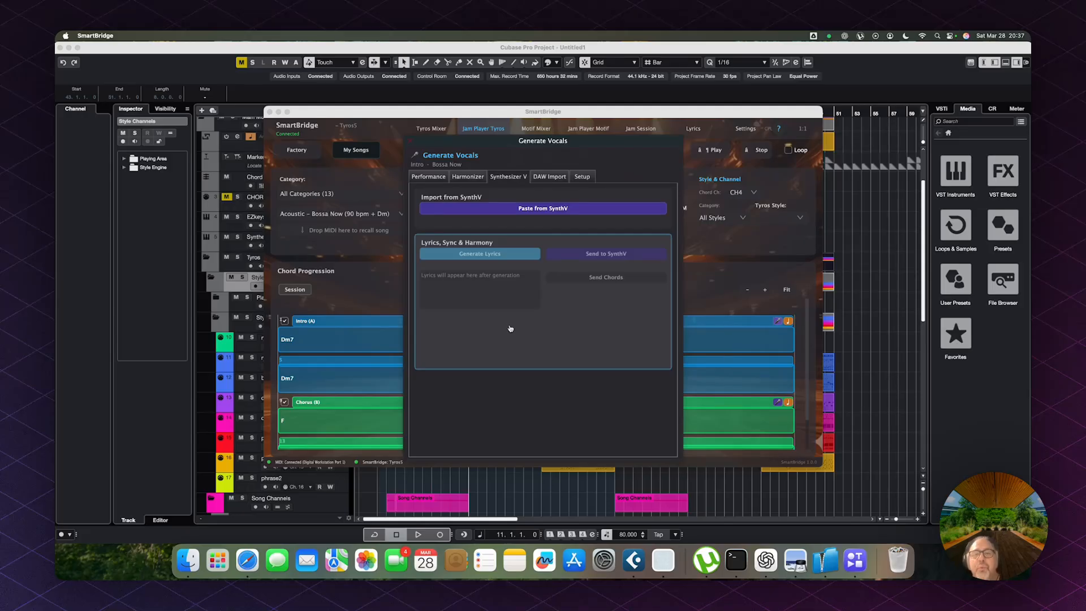
click(552, 181)
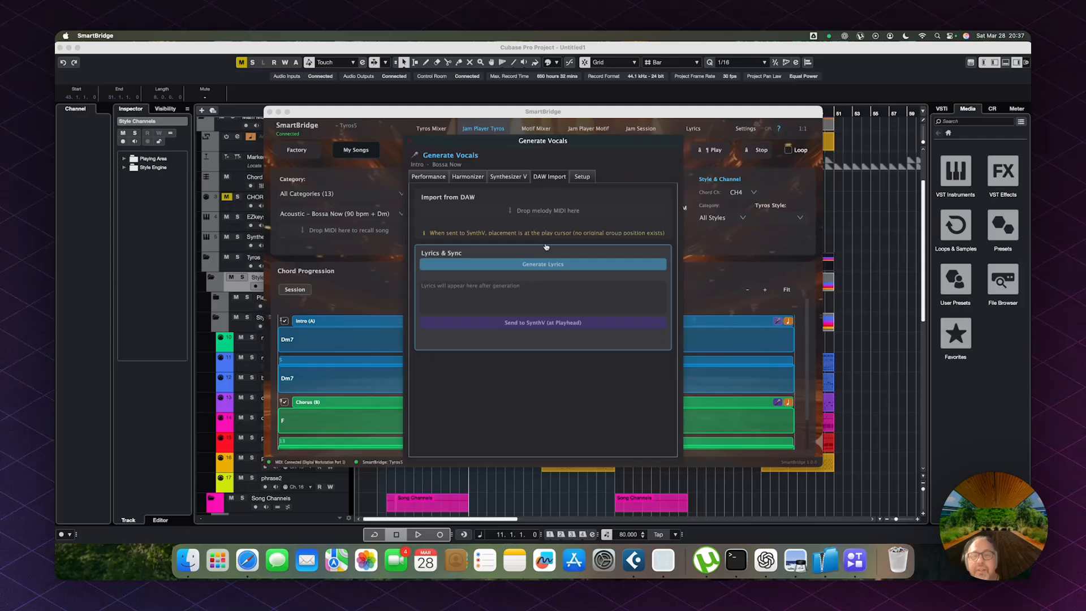
Generate vocal performances for the Intro section with the Latin style and a Female voice
click(435, 180)
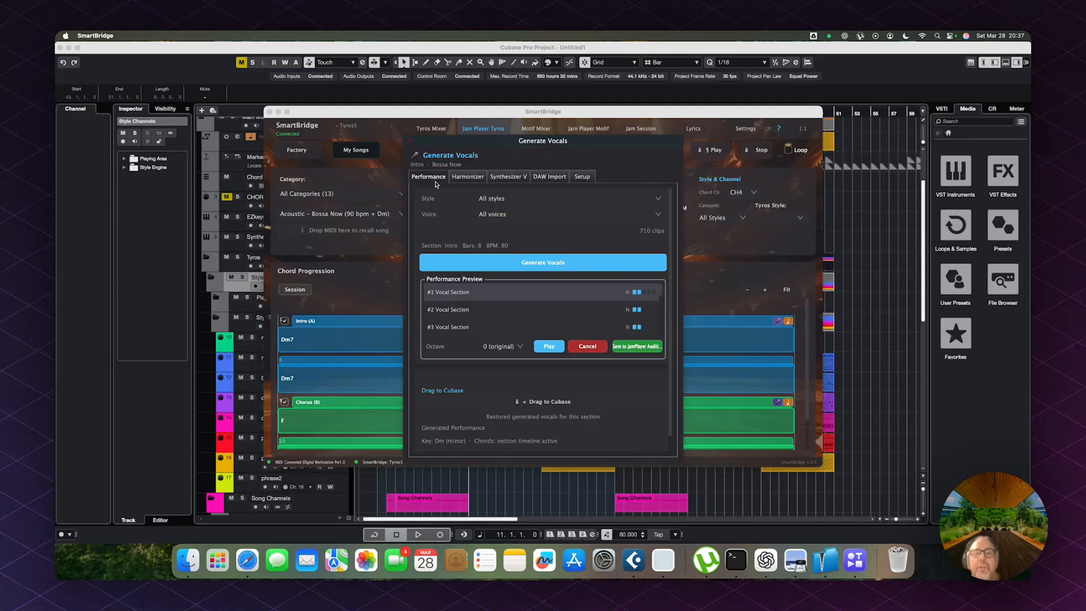
click(531, 201)
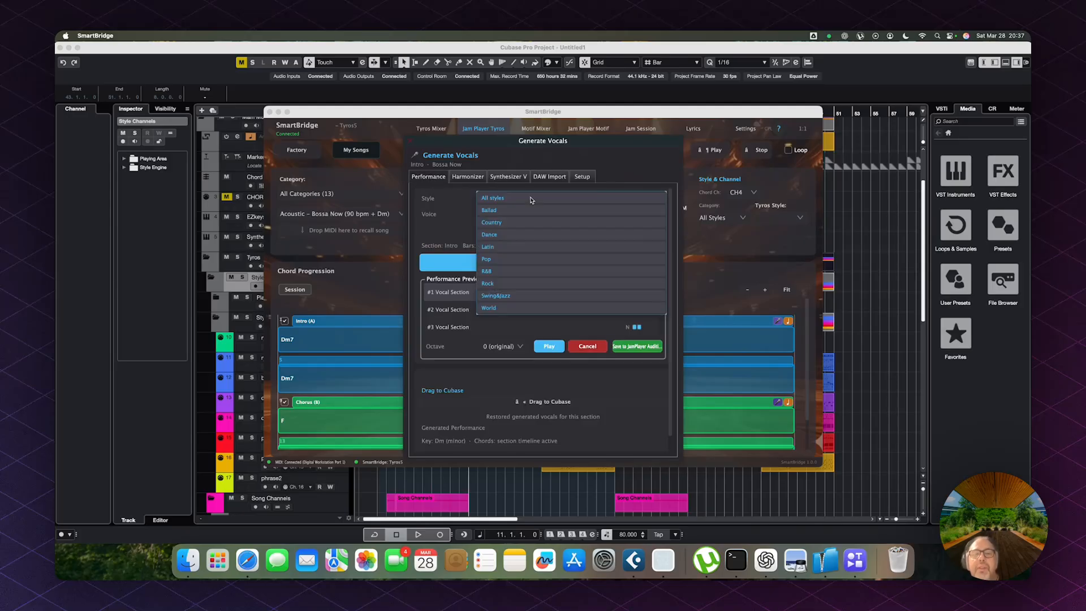
click(505, 247)
click(524, 217)
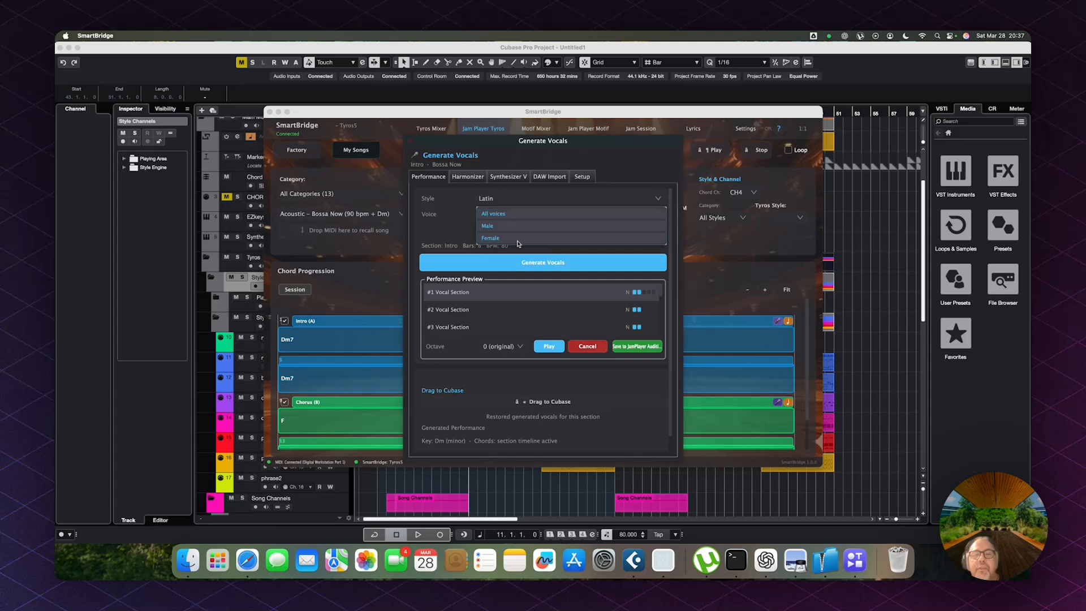
click(517, 240)
click(526, 309)
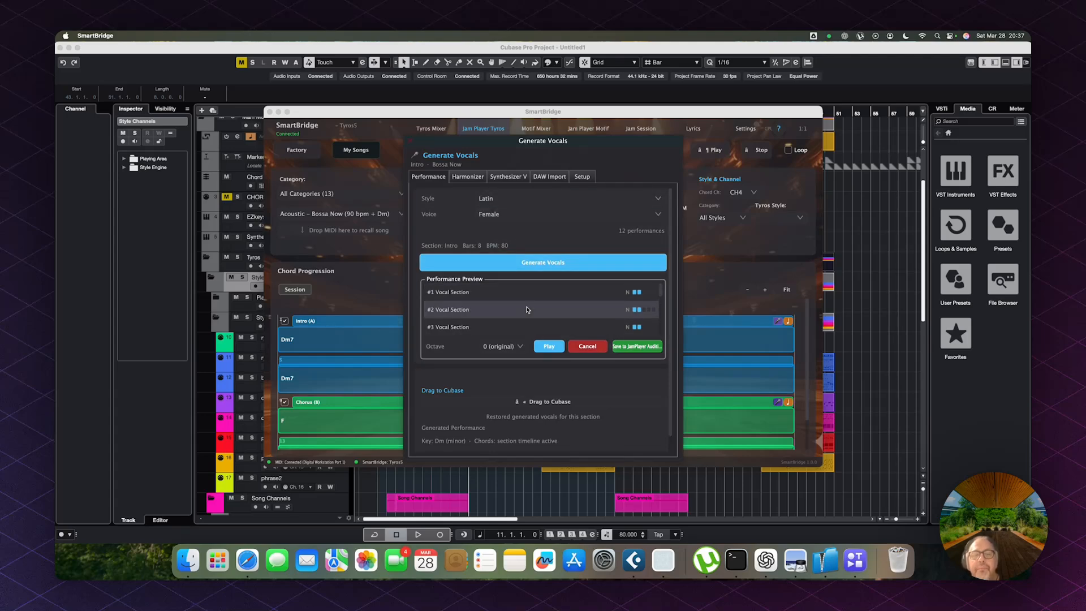
click(533, 294)
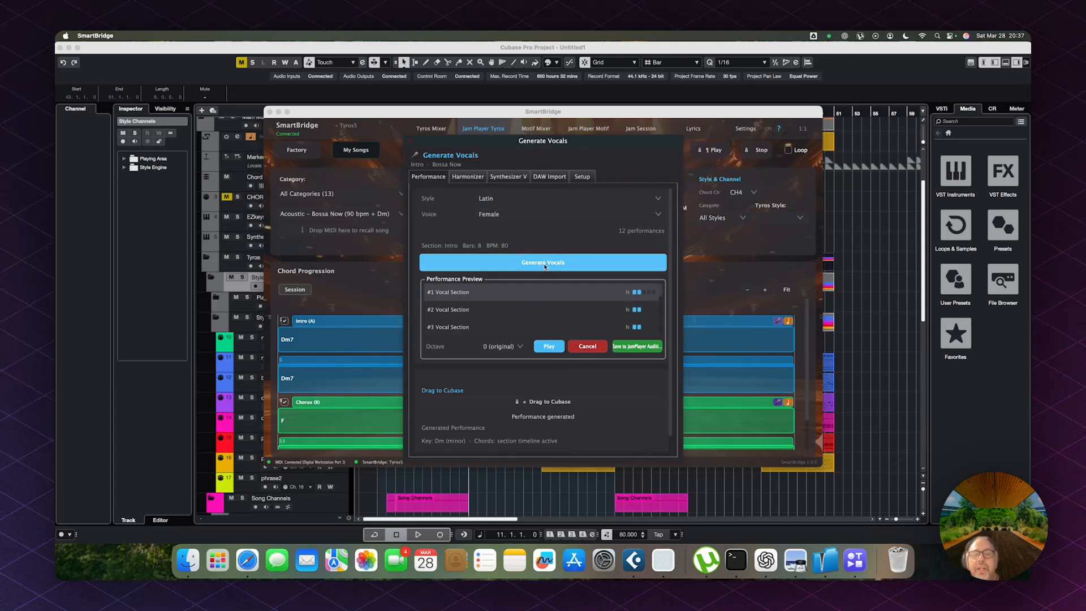
Audition #2 Vocal Section, stop the preview, and place the vocal on Cubase's Synthesizer V track at bar 11
click(537, 310)
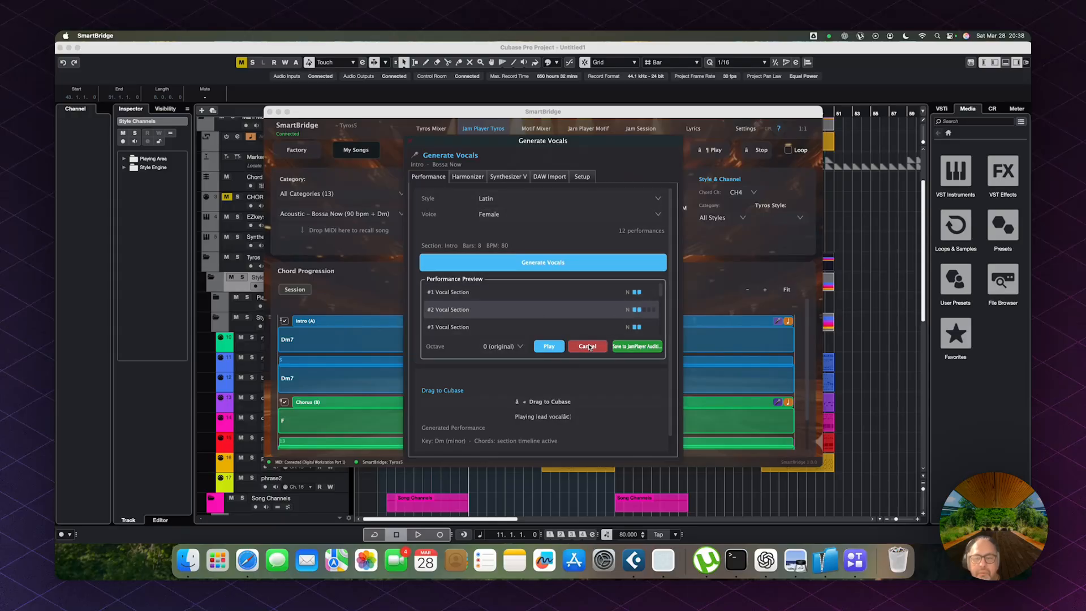
click(588, 346)
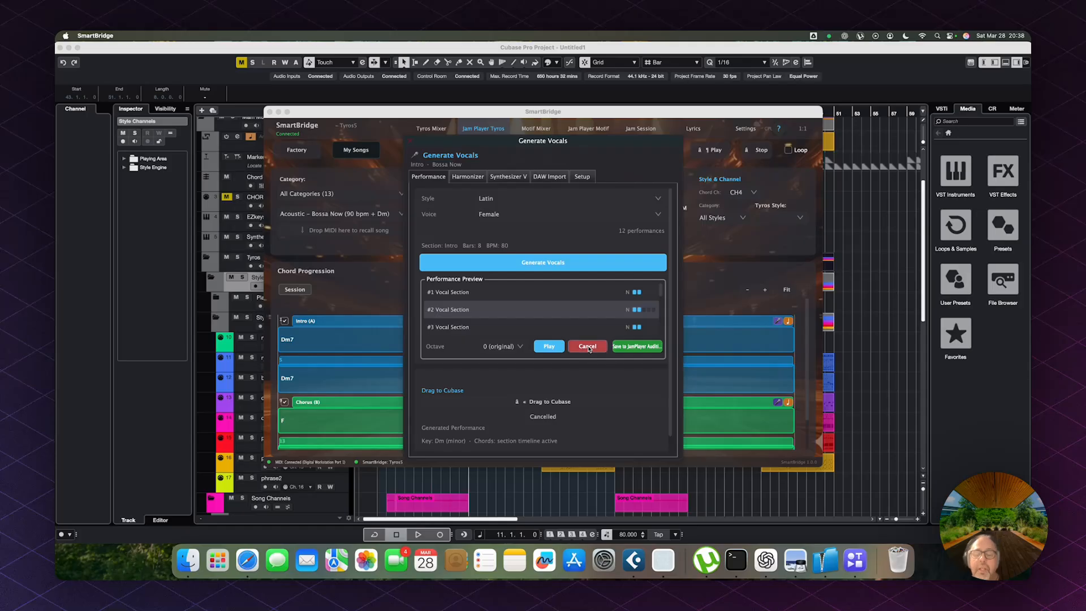
drag(538, 404, 470, 239)
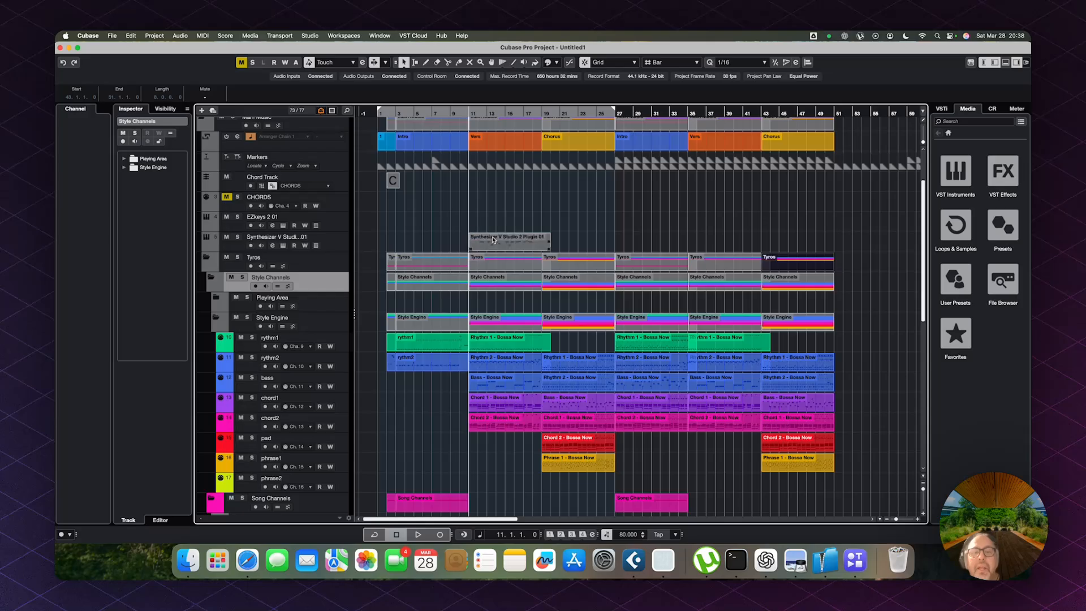
Open the Synthesizer V part in the Key Editor and delete the stray last note at bar 19
double_click(492, 240)
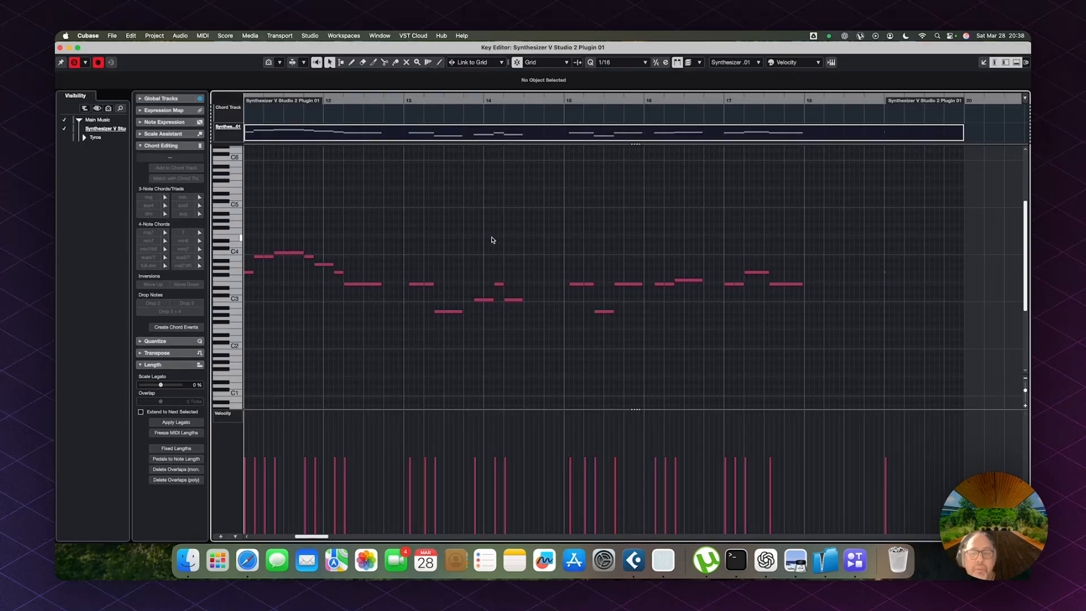
scroll(493, 240, down, 2)
drag(813, 250, 847, 289)
key(Delete)
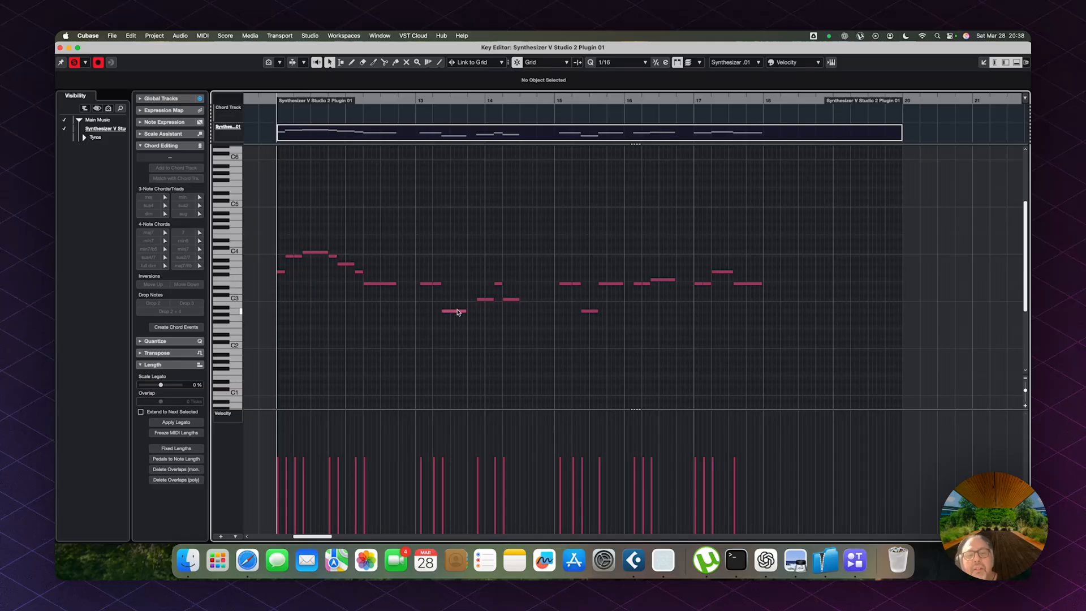
Lengthen the low note in bar 13 up to the start of the next note and close the Key Editor
drag(461, 313, 477, 311)
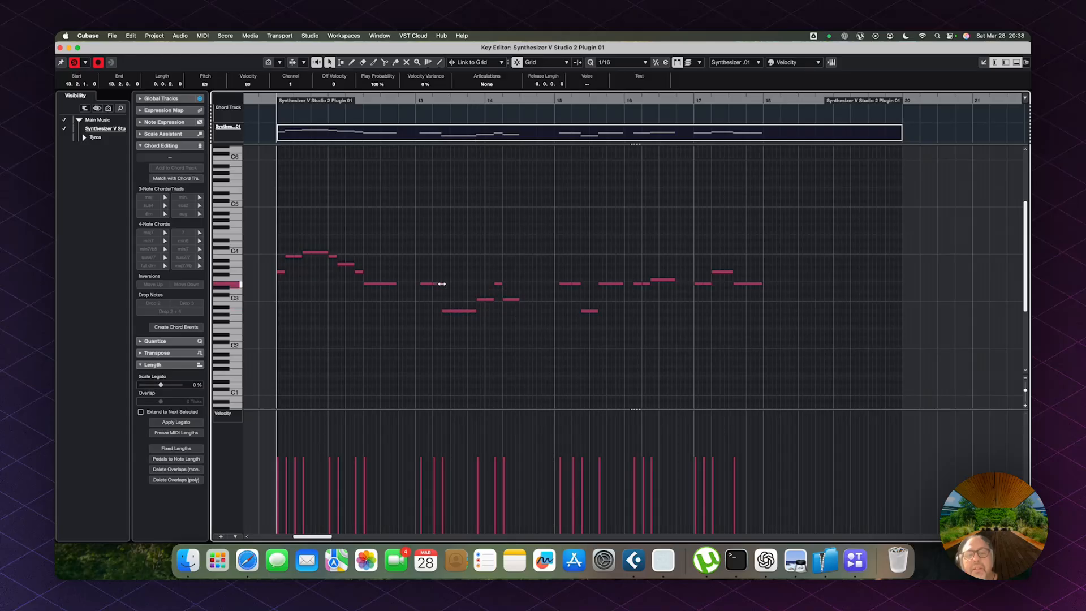
click(505, 317)
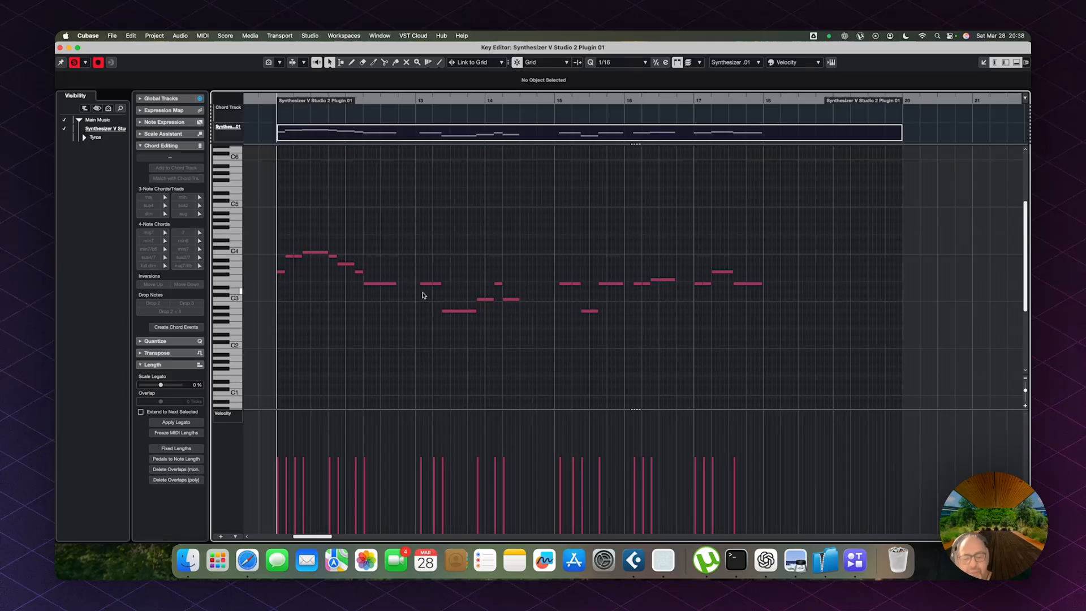
key(Return)
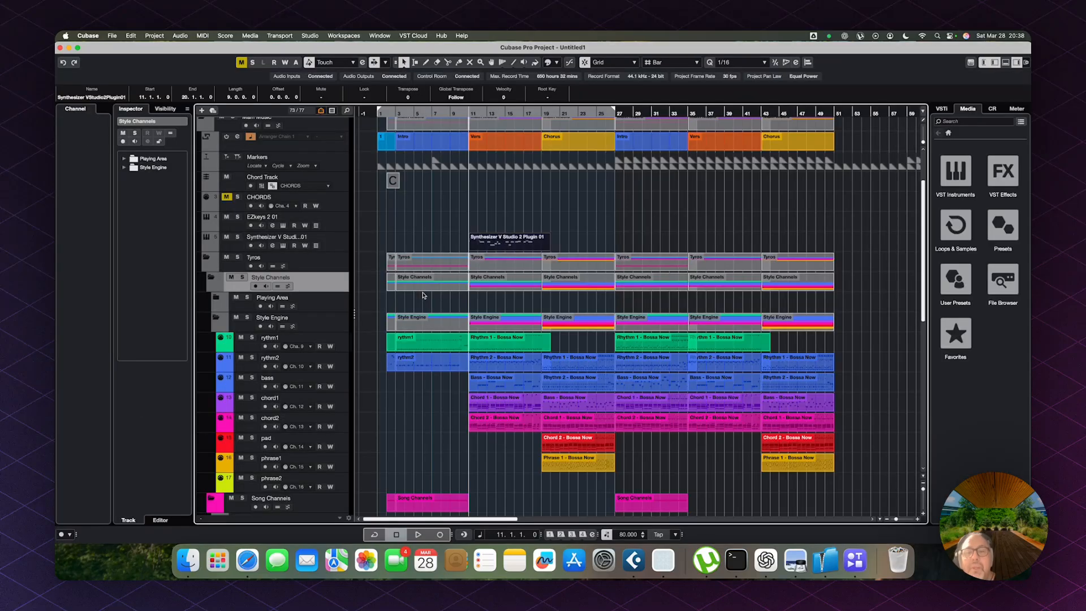
Split the Synthesizer V part at bar 19, delete the leftover piece, and select the part starting at bar 11
alt+click(546, 243)
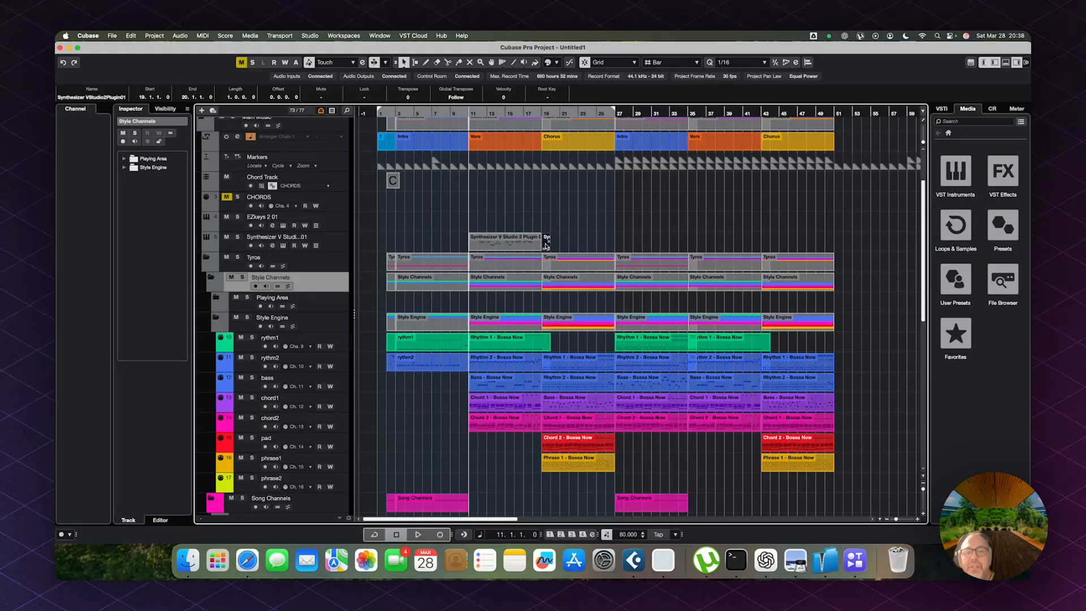
key(Delete)
click(500, 243)
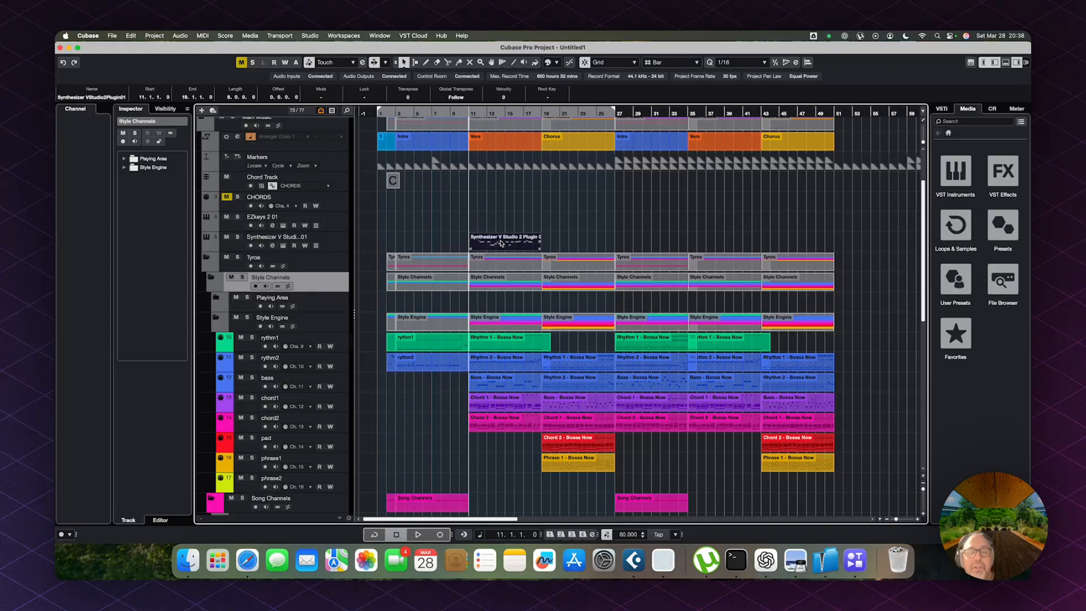
Play the arrangement from bar 11 to audition the Synthesizer V vocal part, and stop playback
key(space)
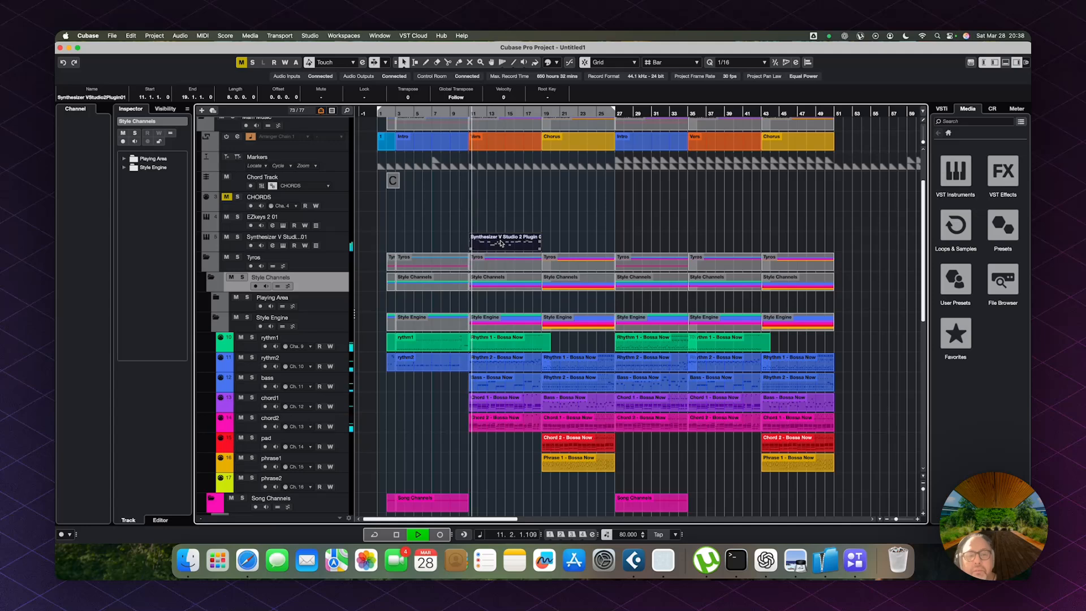
click(501, 243)
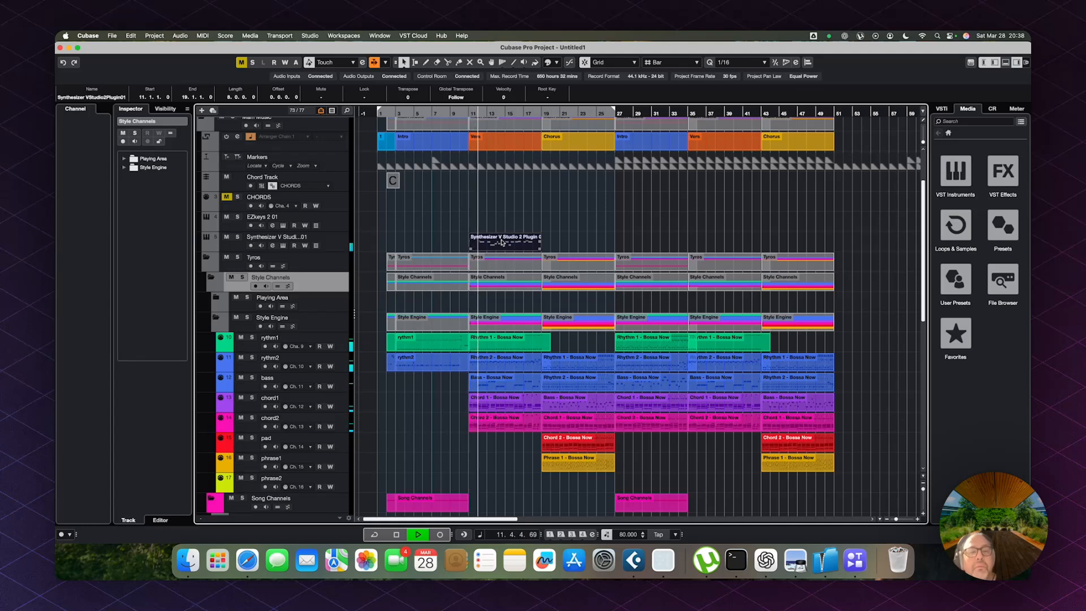
key(space)
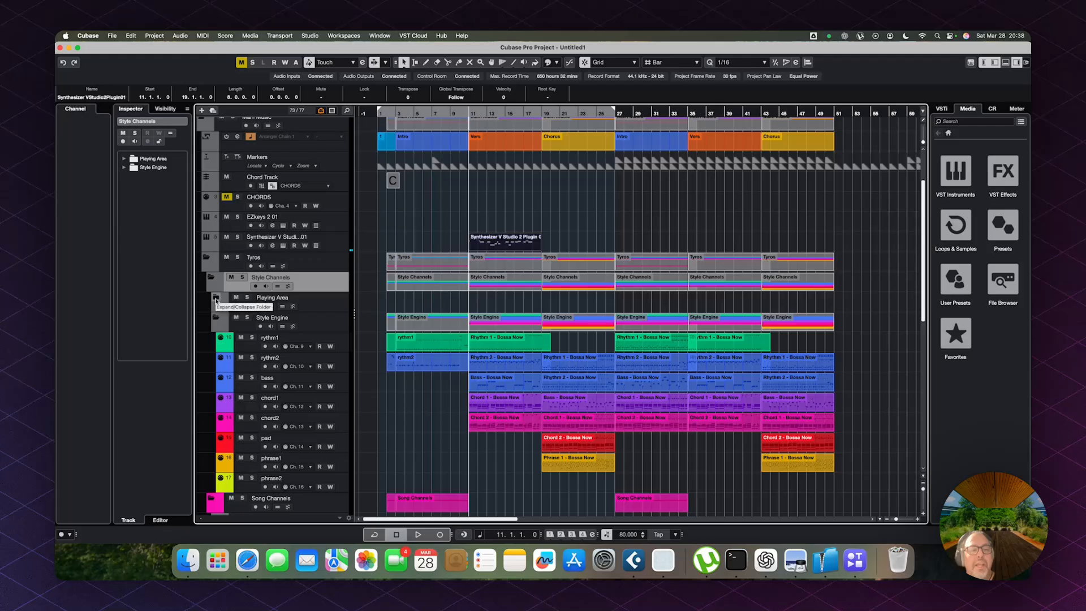
Expand the Playing Area folder, move the Synthesizer V part onto the Right 1 track at bar 11, and audition it with the arrangement
click(216, 297)
drag(511, 245, 500, 318)
key(space)
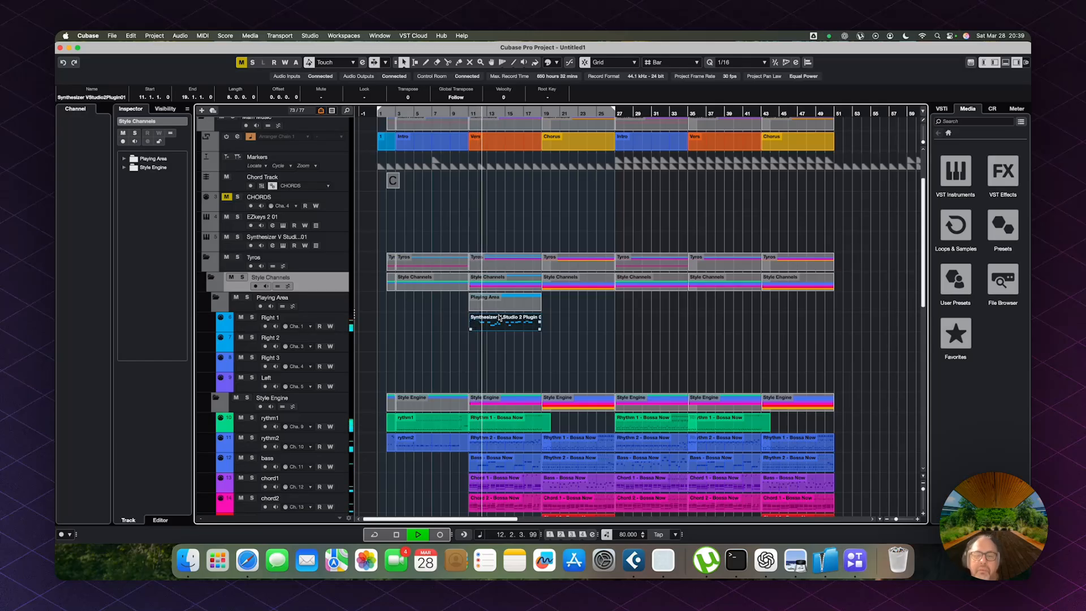
scroll(499, 317, right, 1)
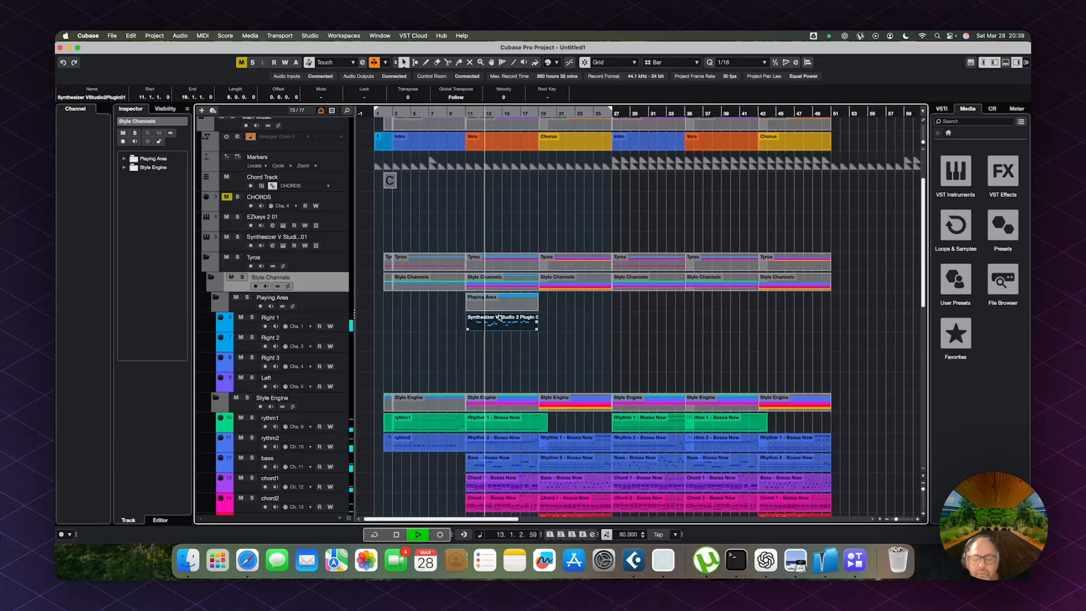
scroll(500, 318, down, 1)
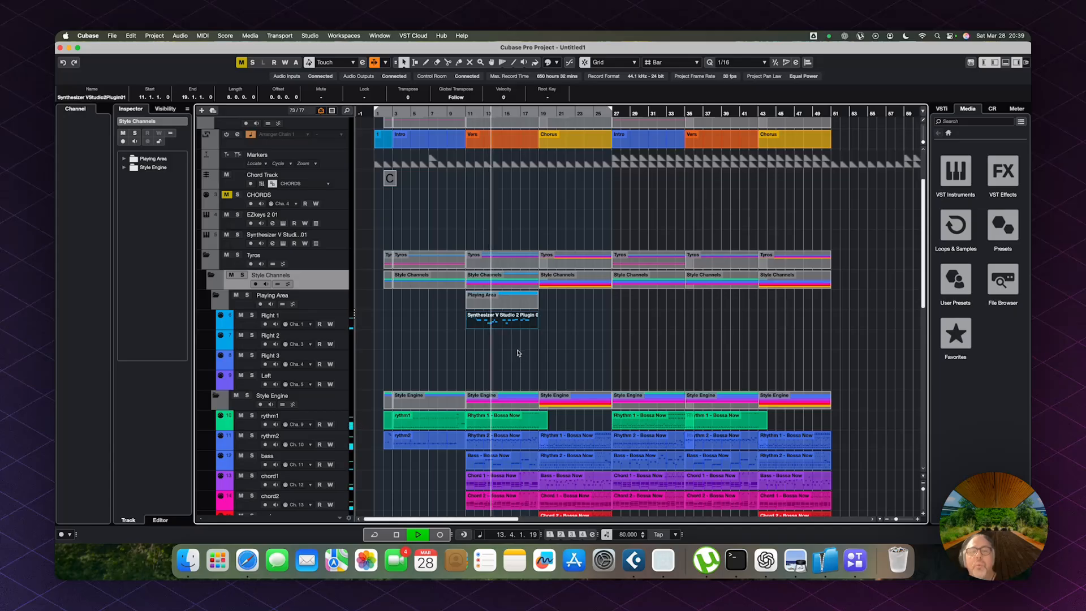
key(space)
Open the vocal melody part on Right 1 in the Key Editor to inspect its notes, and close the editor
click(511, 315)
double_click(493, 321)
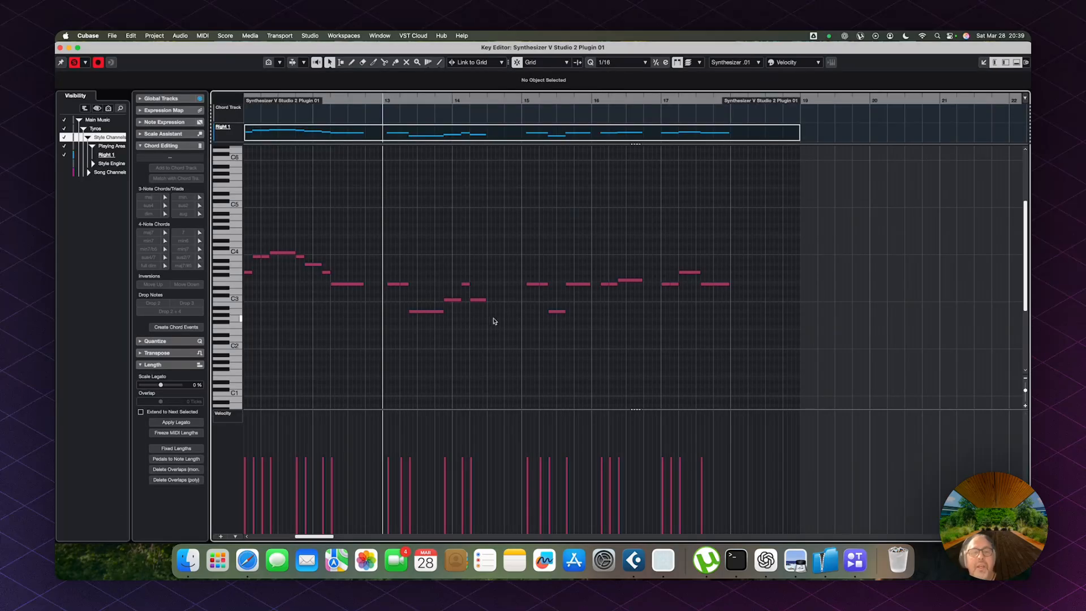
key(Return)
scroll(462, 314, up, 3)
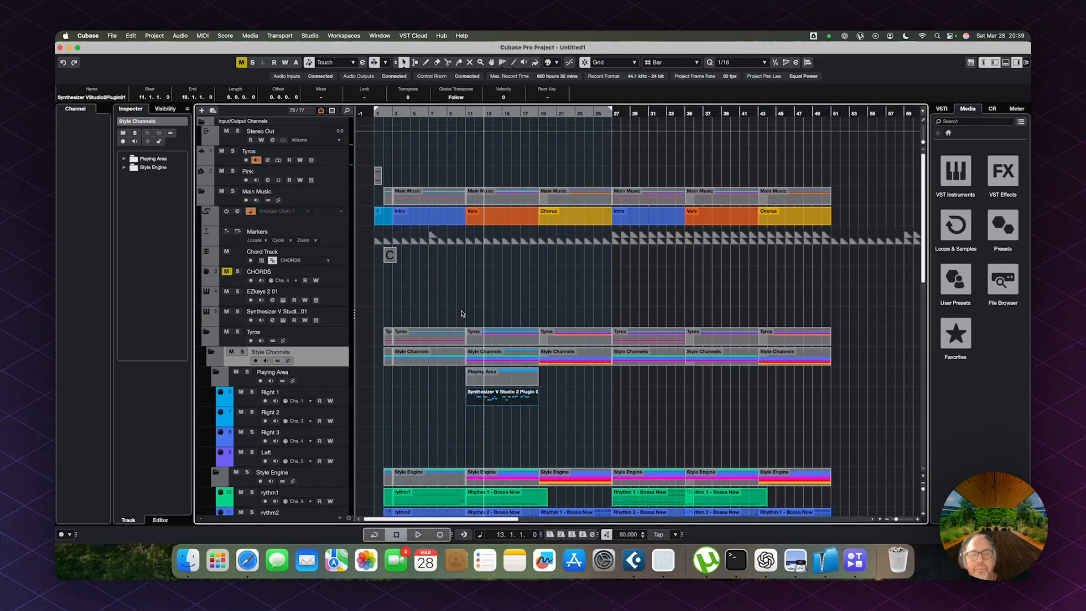
Place SmartBridge's Bossa Now Intro chords on Cubase's CHORDS track at bar 3, delete the extra part below, and duplicate the chords to bar 11
key(super+Tab)
click(412, 144)
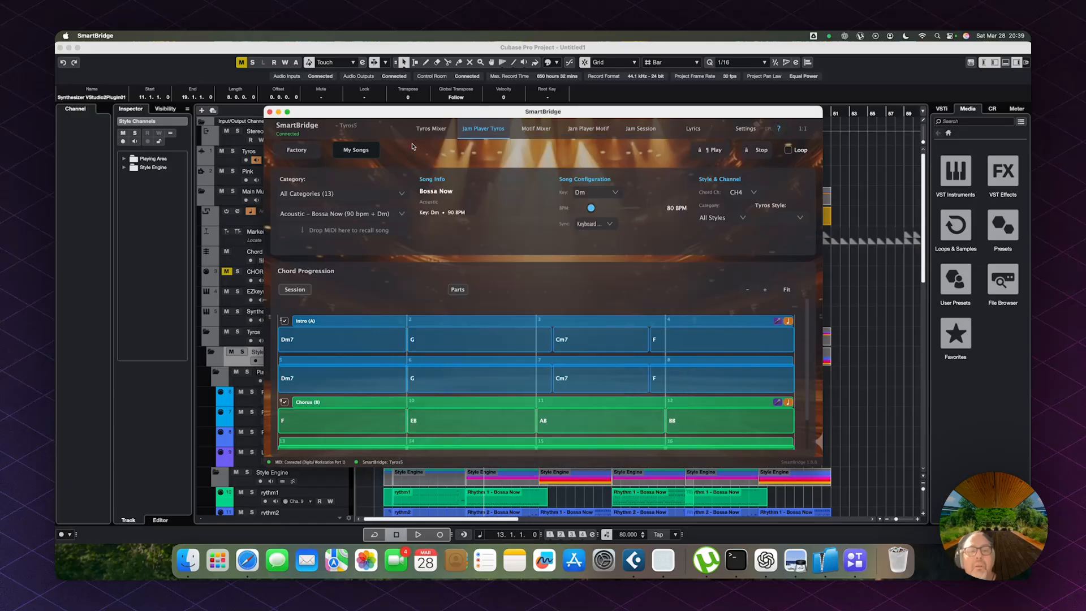
click(865, 306)
drag(524, 271, 396, 279)
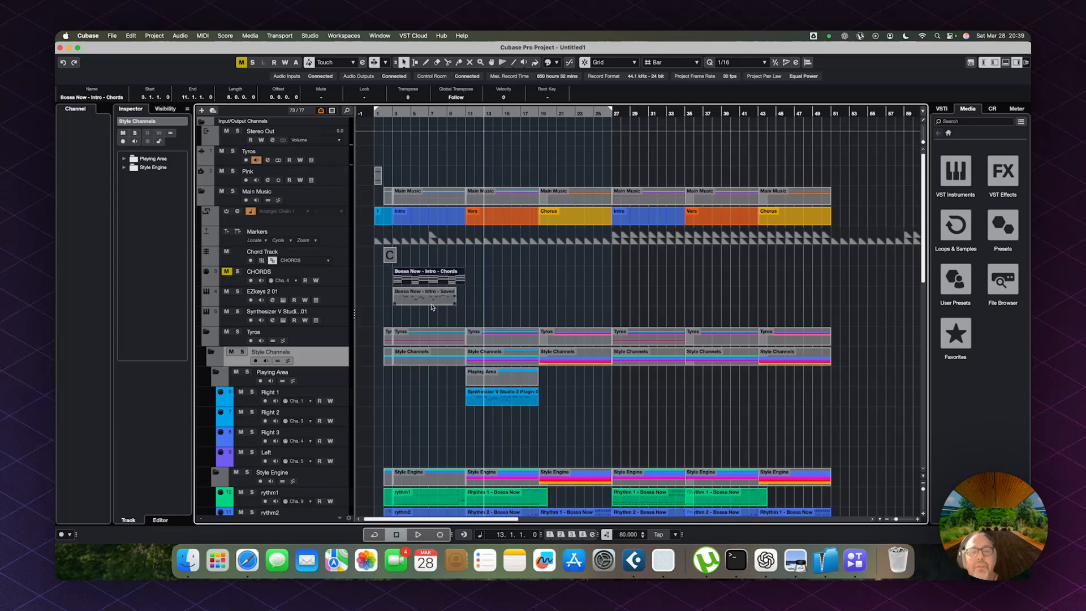
click(435, 300)
click(422, 280)
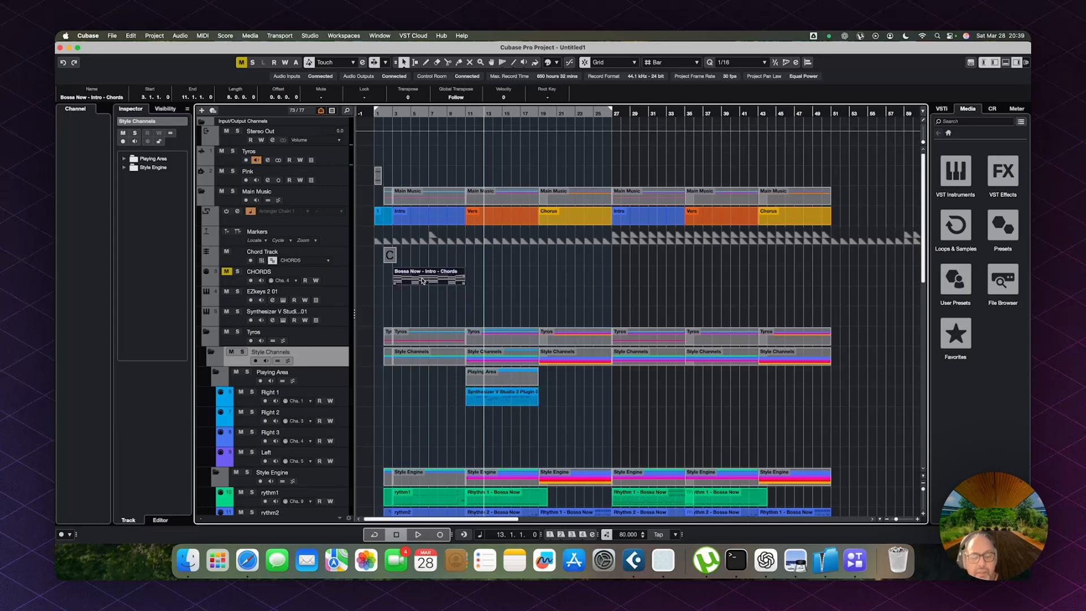
key(super+d)
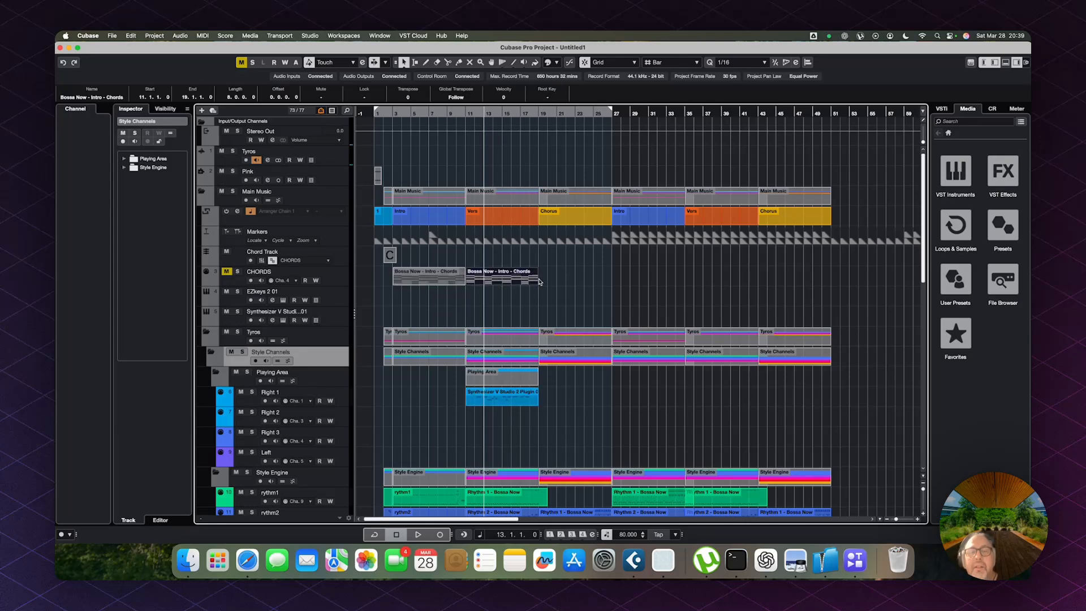
Place SmartBridge's Bossa Now Chorus chords on the CHORDS track at bar 19 and duplicate all three chord parts to start at bar 27
key(super+Tab)
mouse_move(351, 404)
mouse_down()
mouse_move(884, 295)
mouse_move(546, 283)
mouse_up()
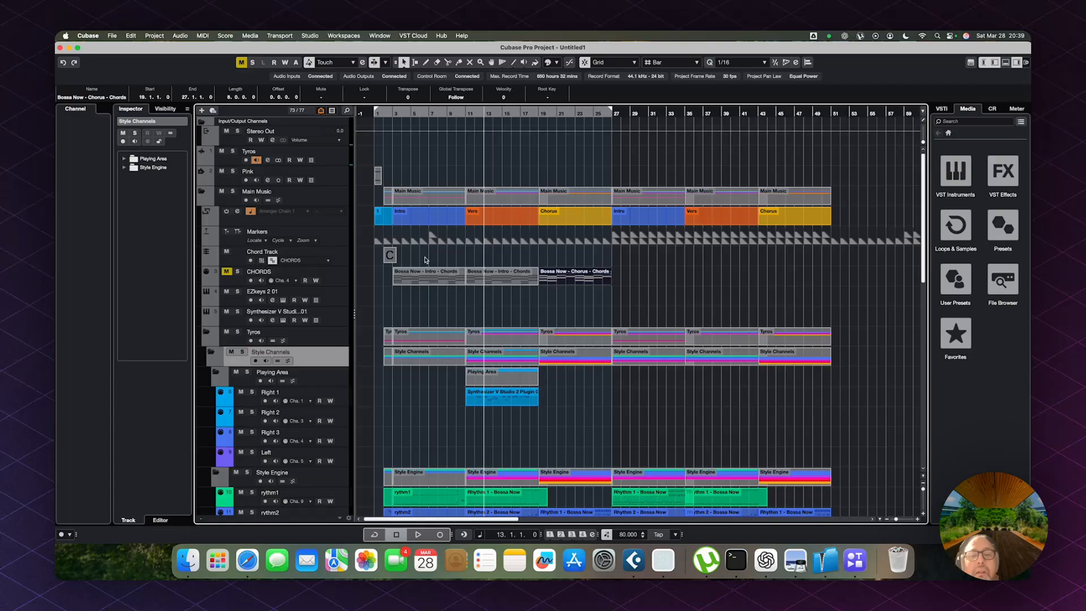
drag(425, 259, 587, 292)
key(super+d)
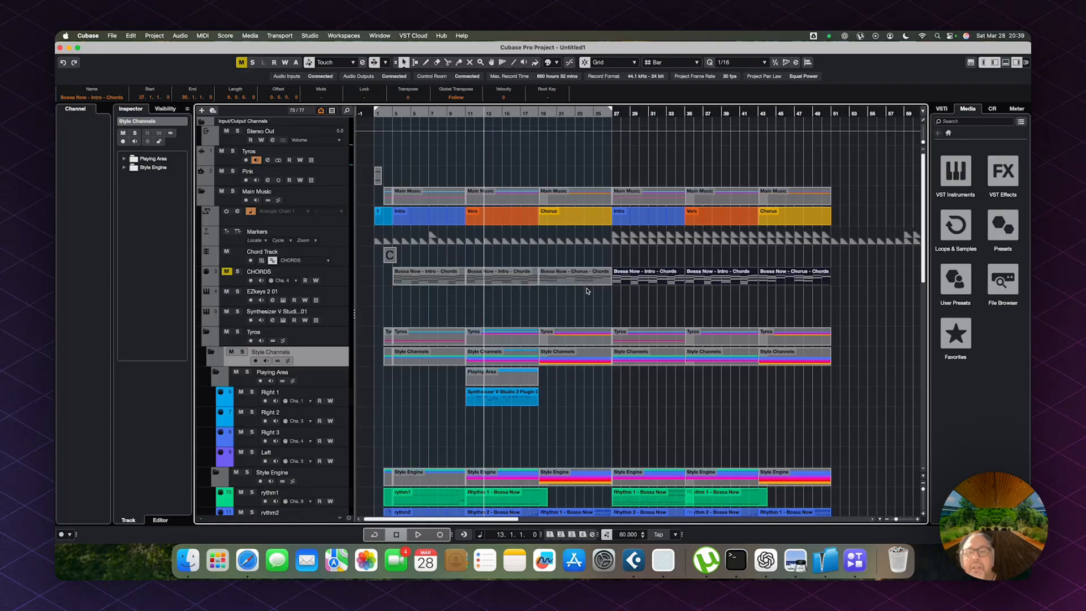
Create chord events from all six Bossa Now parts on the CHORDS track, including bass notes and tensions and interpreting the sustain pedal
click(428, 276)
shift+click(516, 280)
shift+click(589, 282)
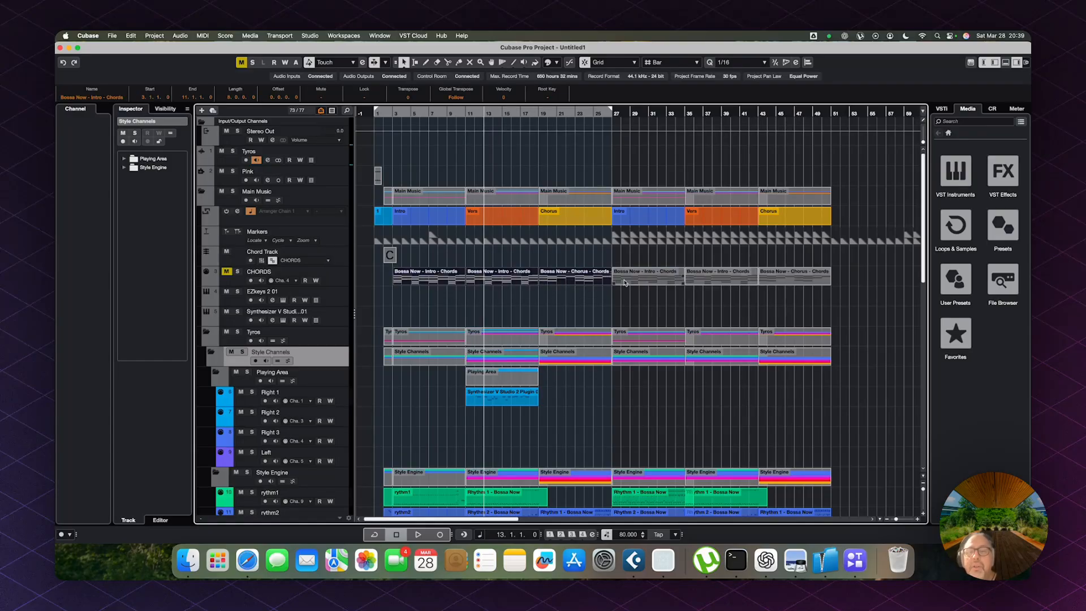
shift+click(647, 282)
shift+click(751, 283)
shift+click(775, 283)
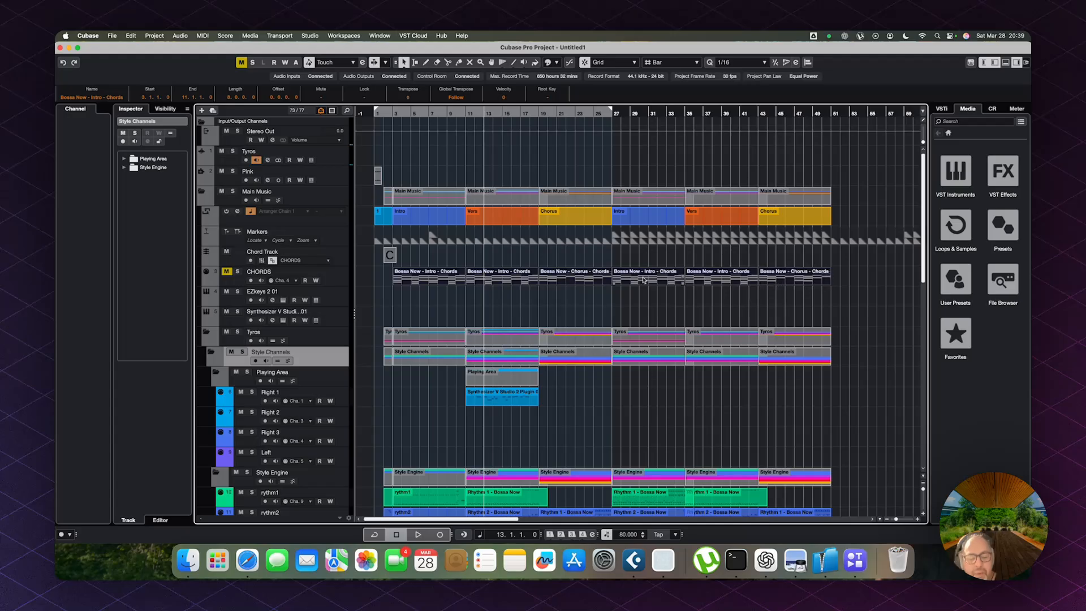
right_click(561, 273)
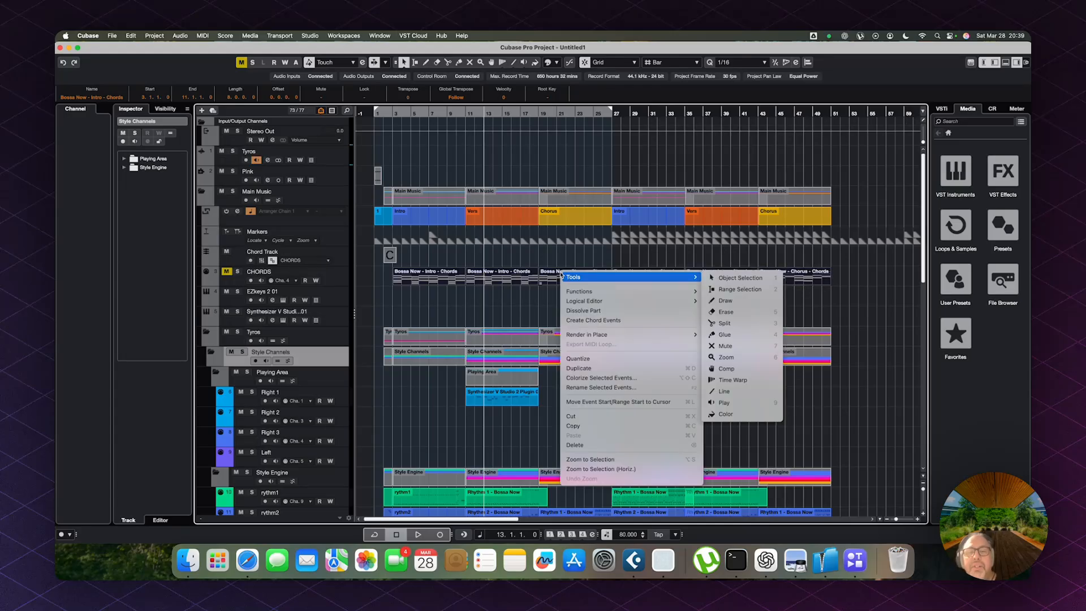
click(594, 321)
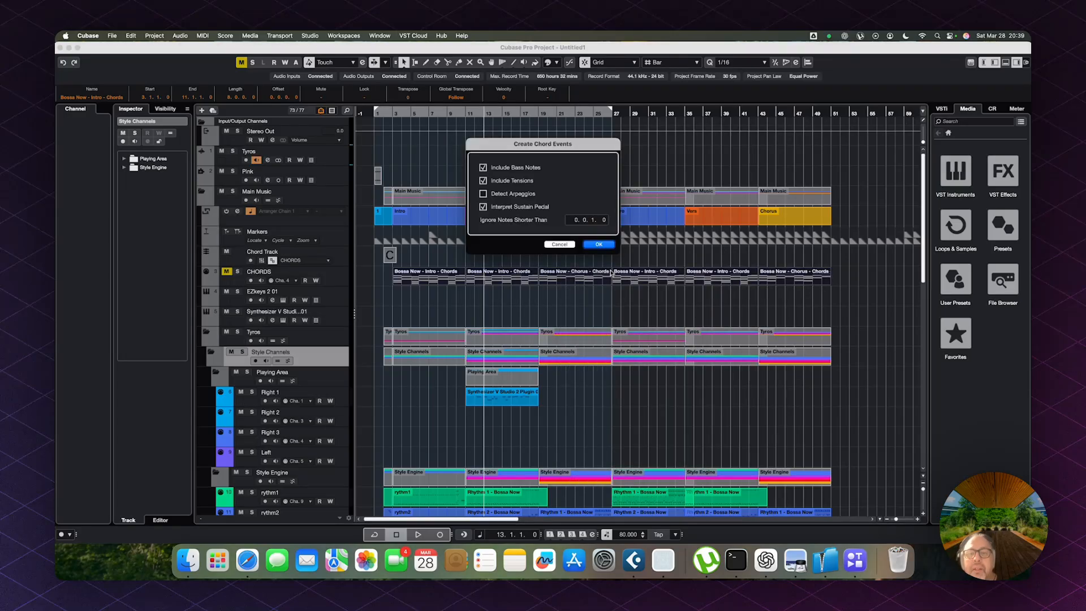
click(598, 243)
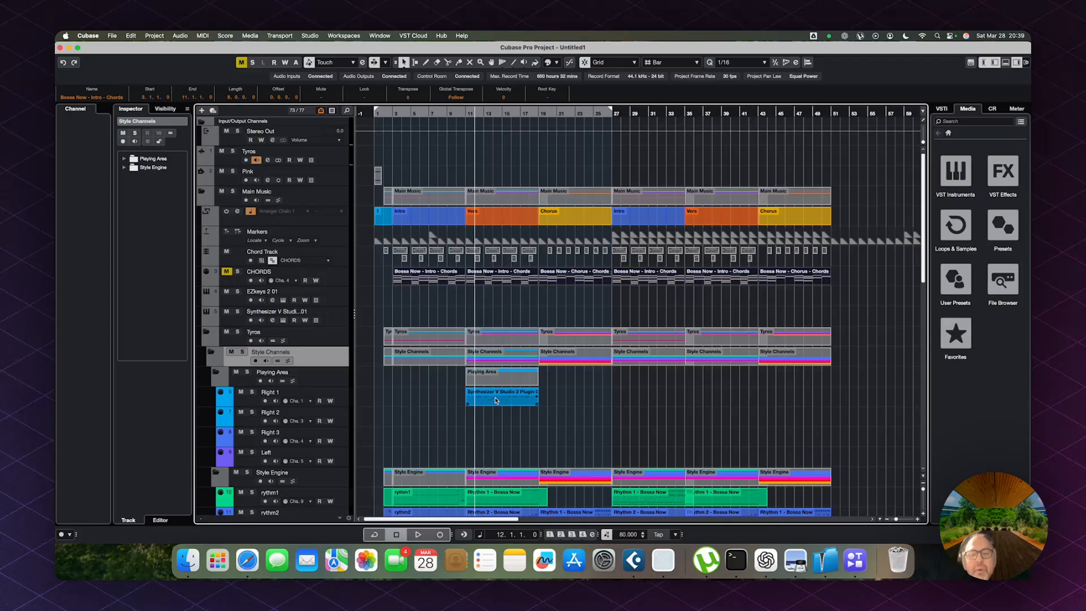
Open the Right 1 melody part in the Key Editor and match the first two notes and the long low note of bar 13 with the chord track
key(space)
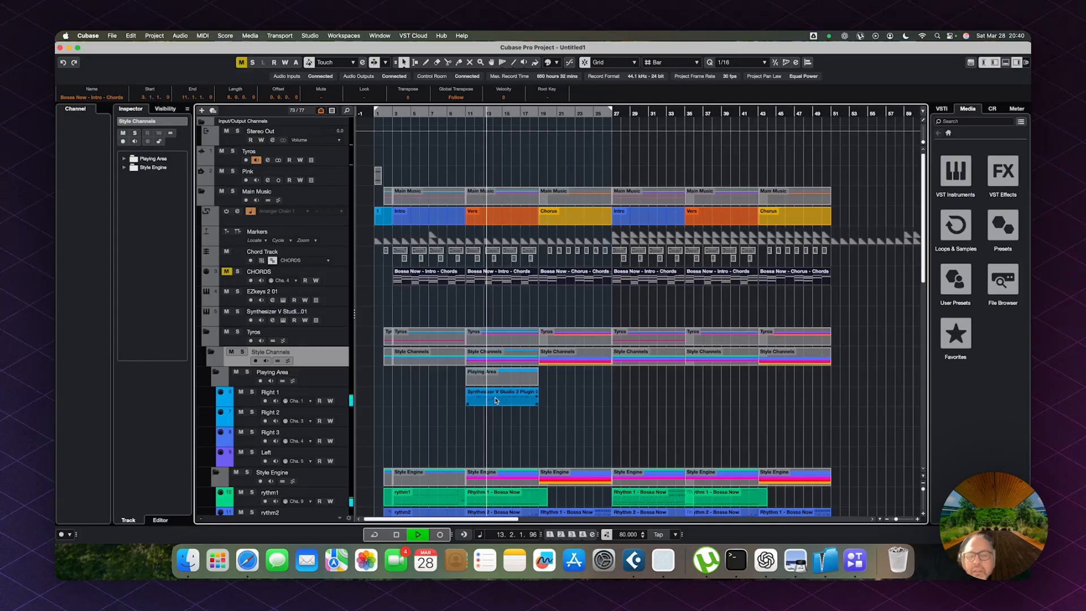
double_click(496, 401)
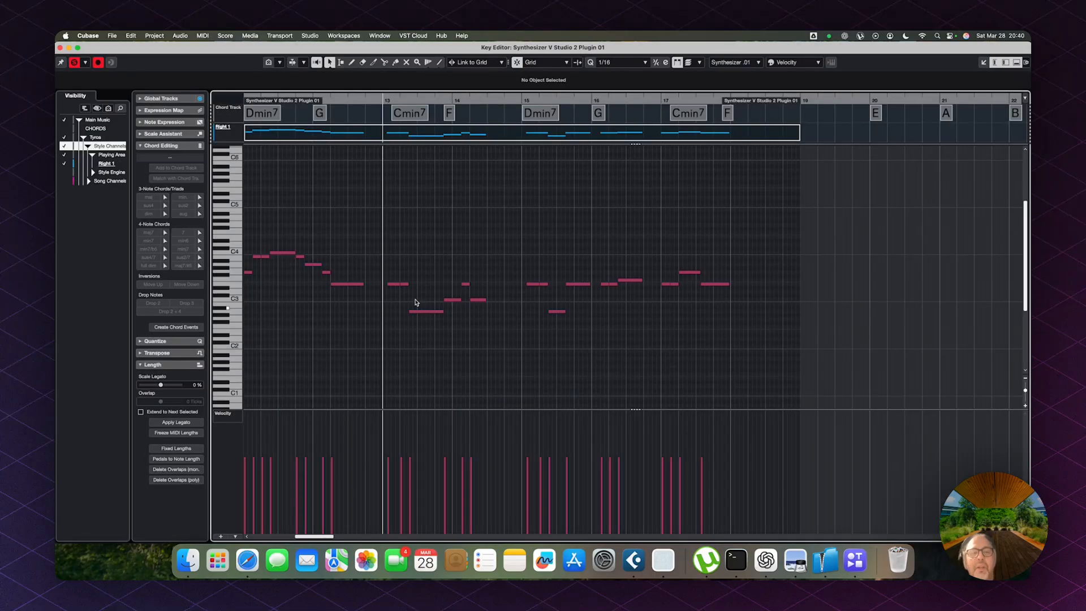
click(398, 283)
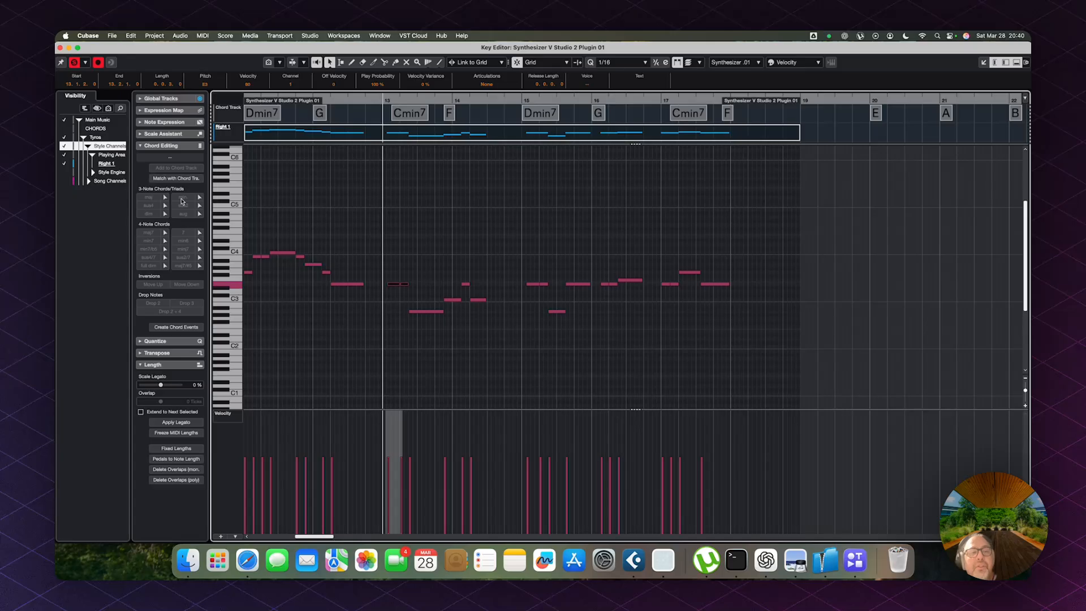
click(161, 180)
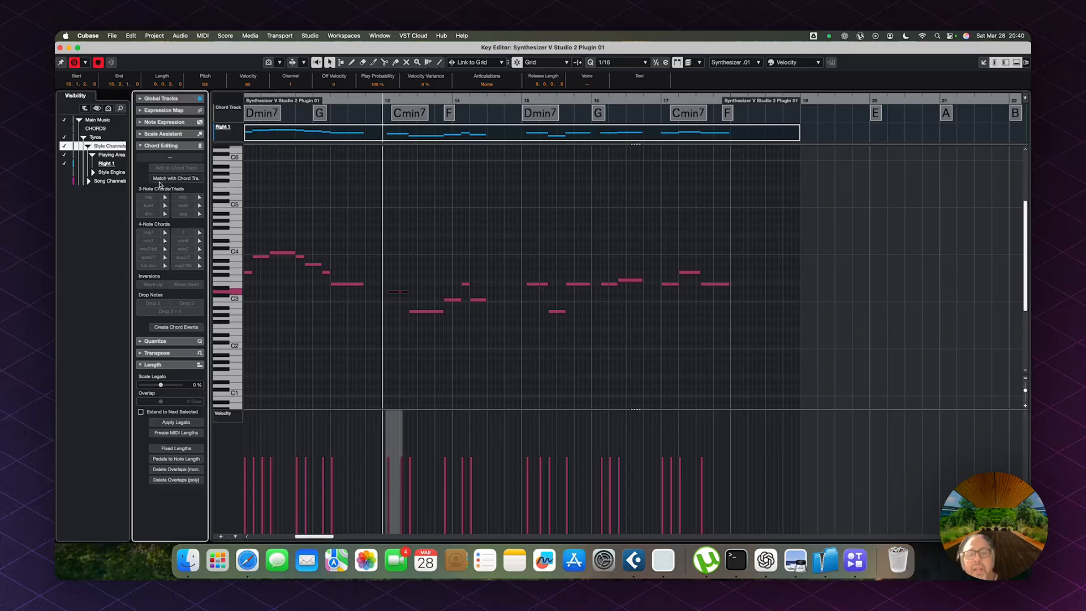
click(421, 311)
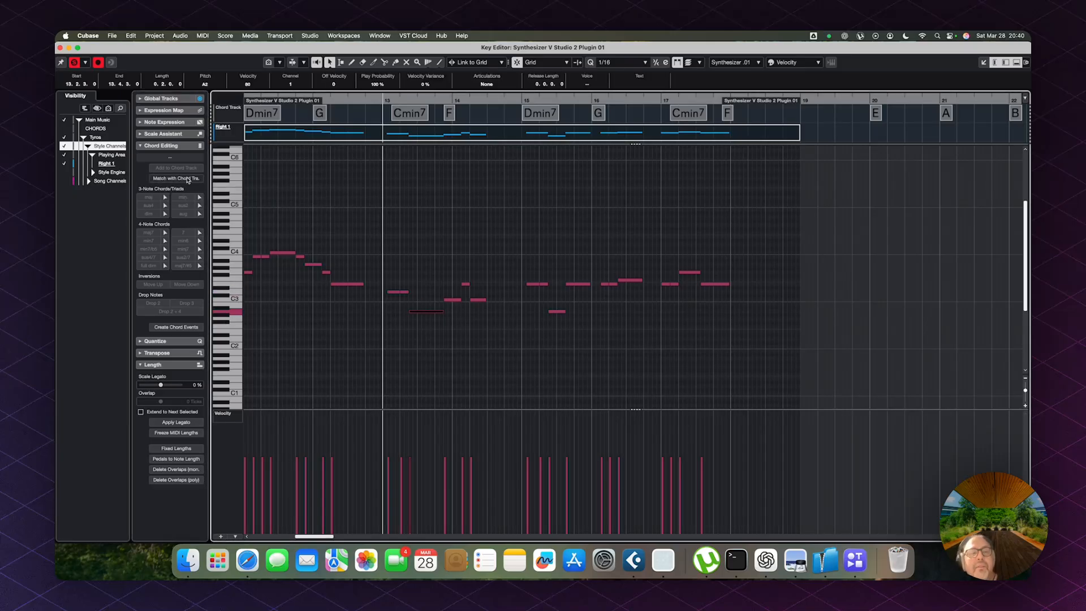
click(185, 180)
click(459, 370)
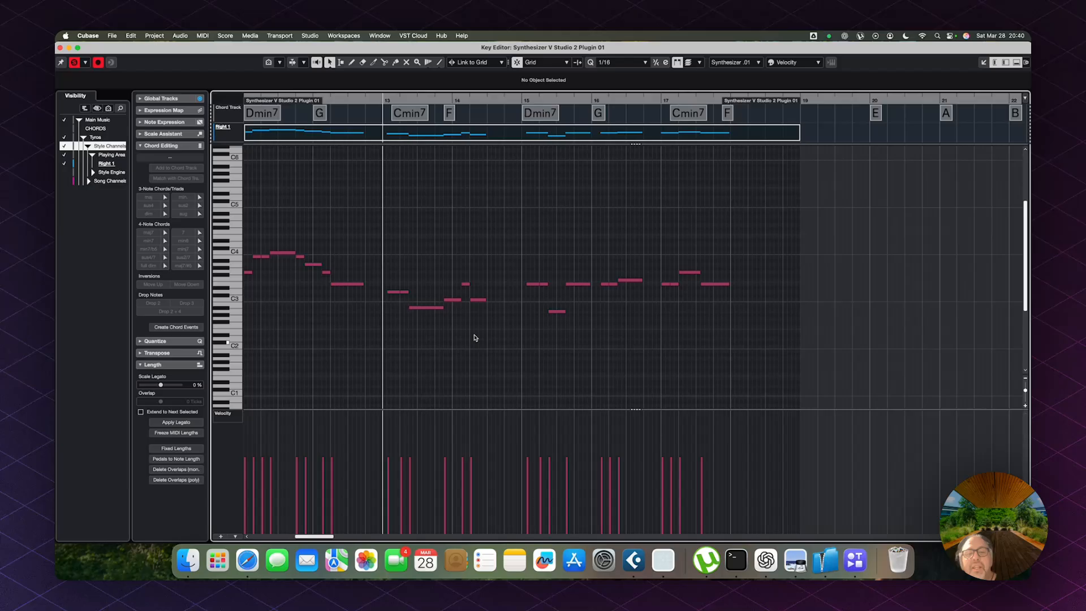
Match the short high note and the last note of bar 14 with the chord track
click(454, 298)
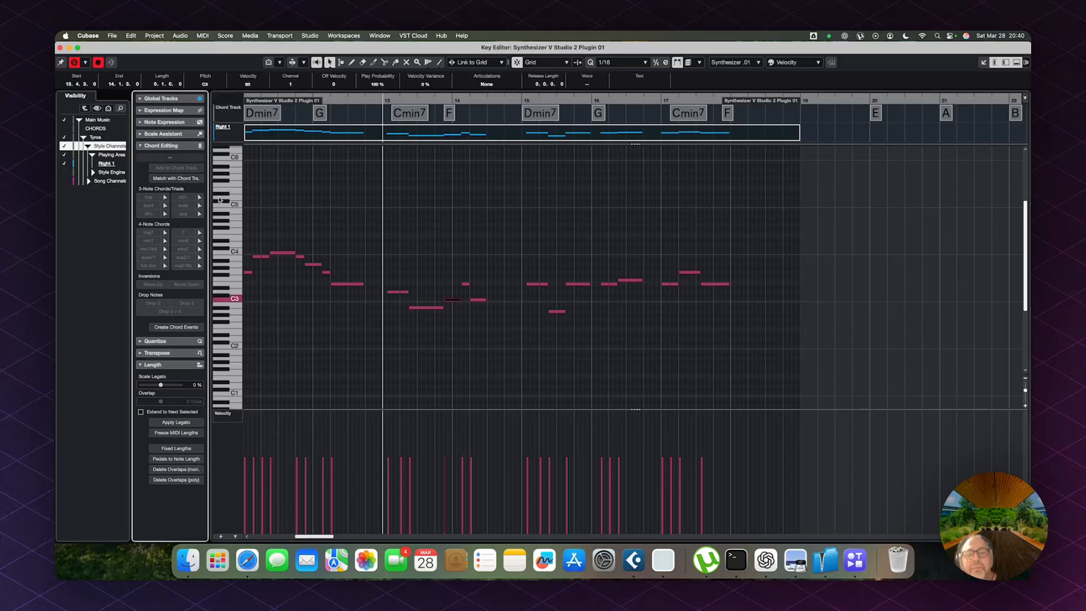
click(467, 283)
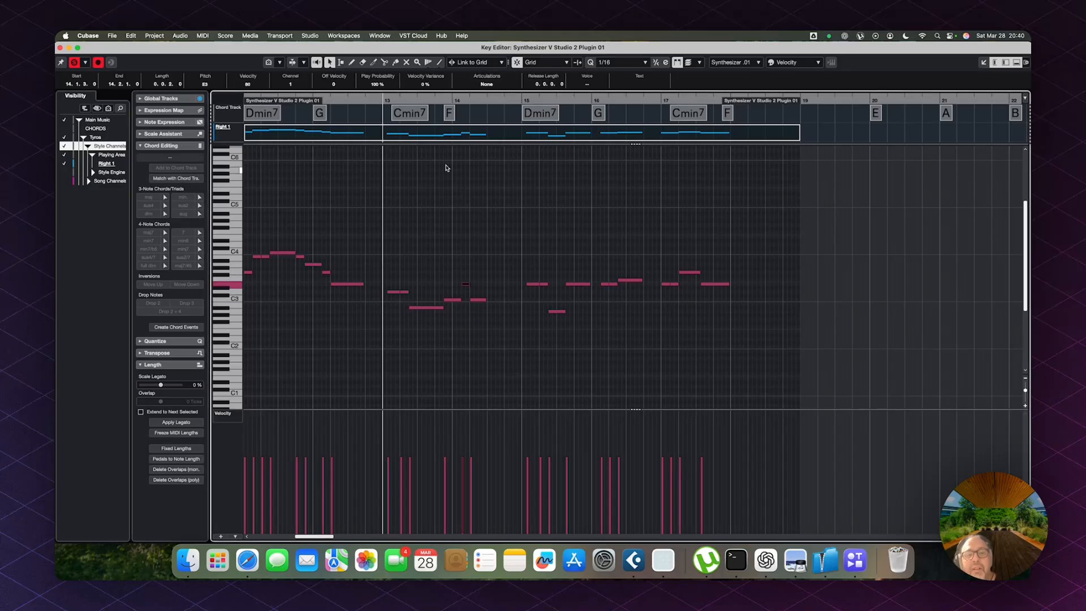
click(198, 180)
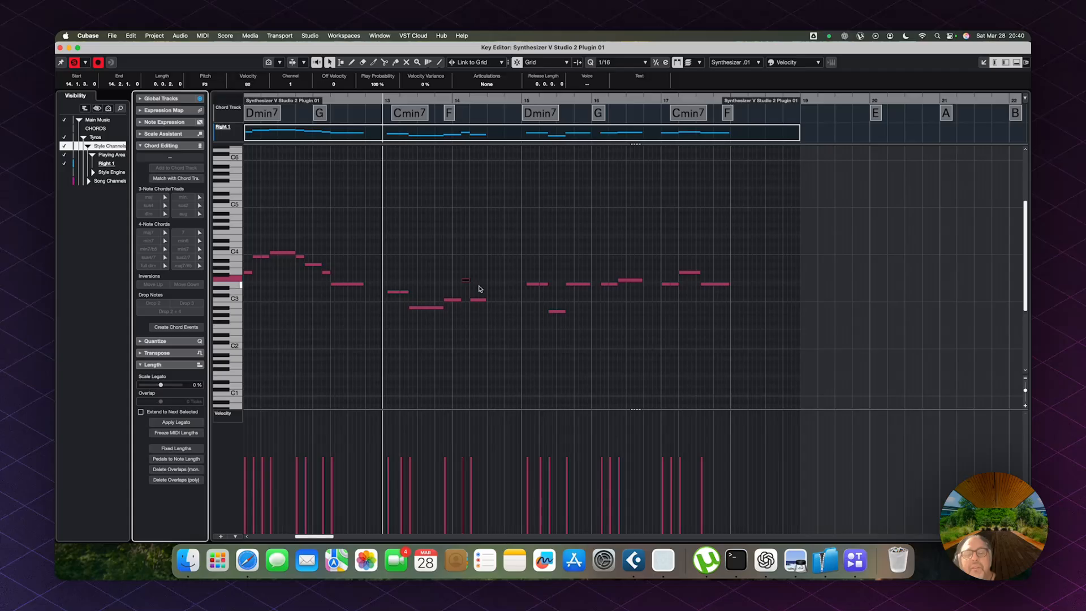
click(478, 300)
click(174, 180)
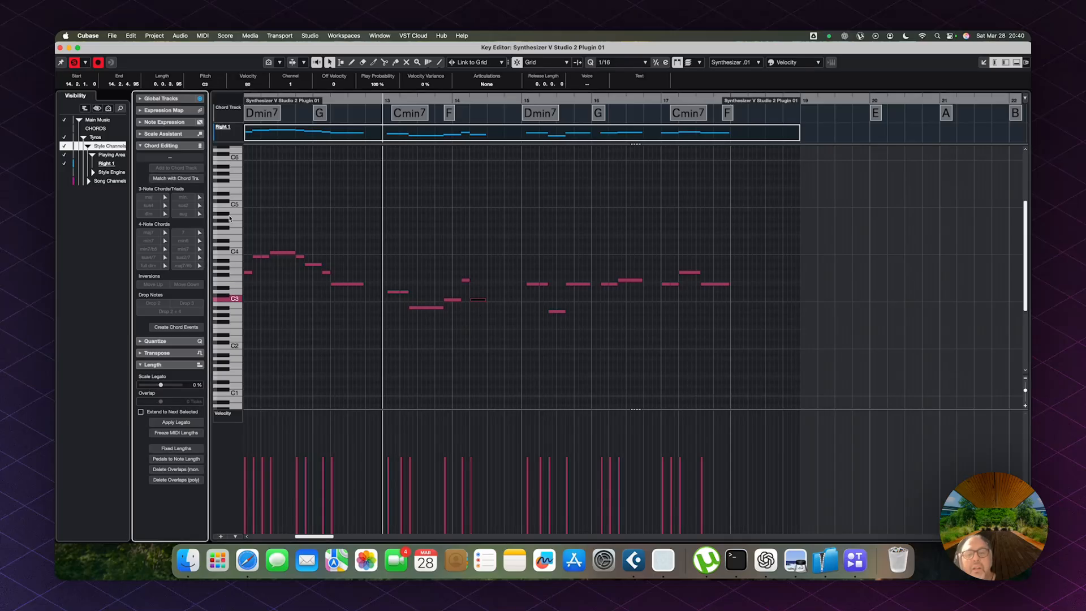
Match the melody notes in bar 15 with the chord track: the opening pair, the low note and the last note
drag(518, 270, 556, 309)
click(155, 178)
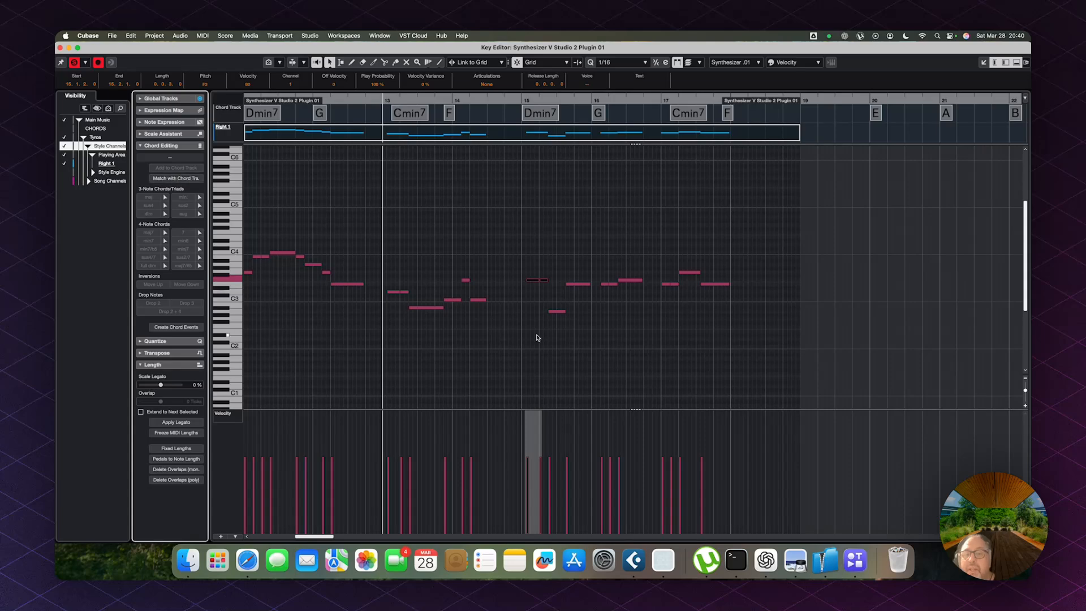
click(558, 311)
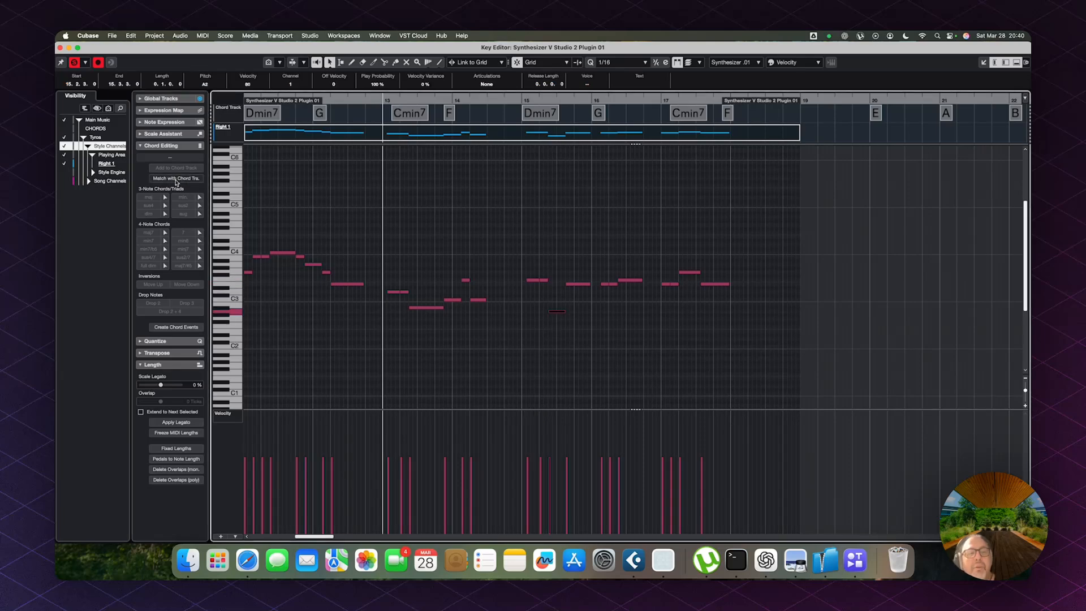
click(178, 180)
click(573, 284)
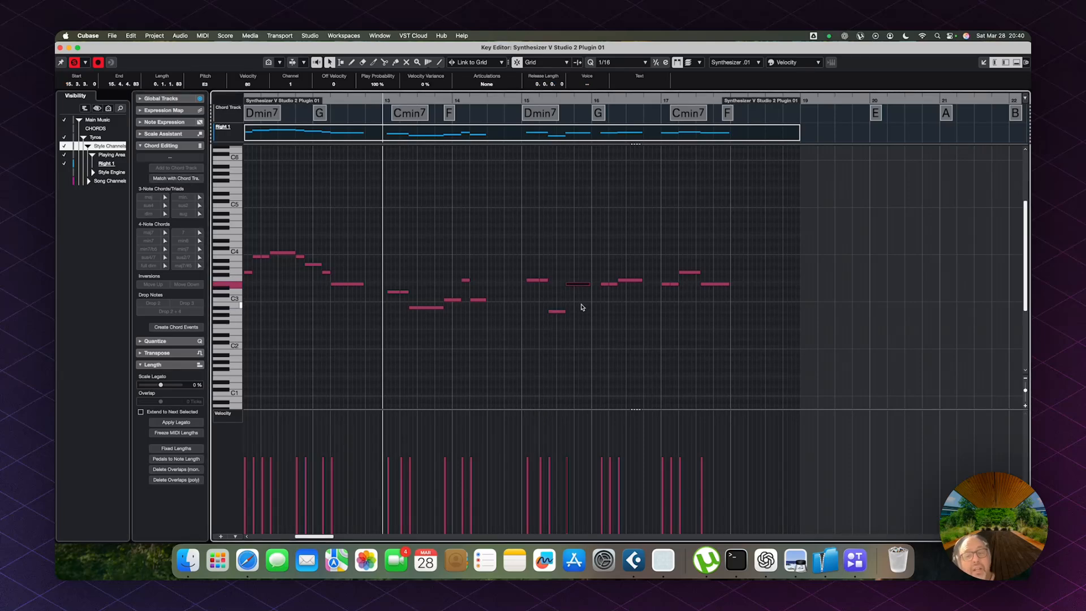
click(154, 178)
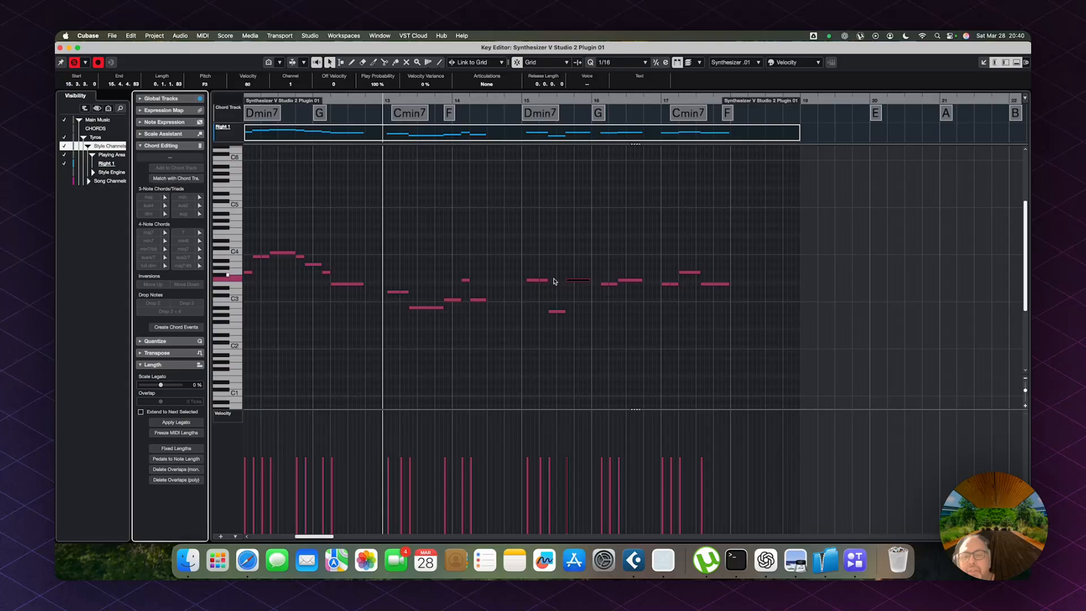
Match the opening pair and the longer last note of bar 16 with the chord track
click(608, 284)
click(179, 179)
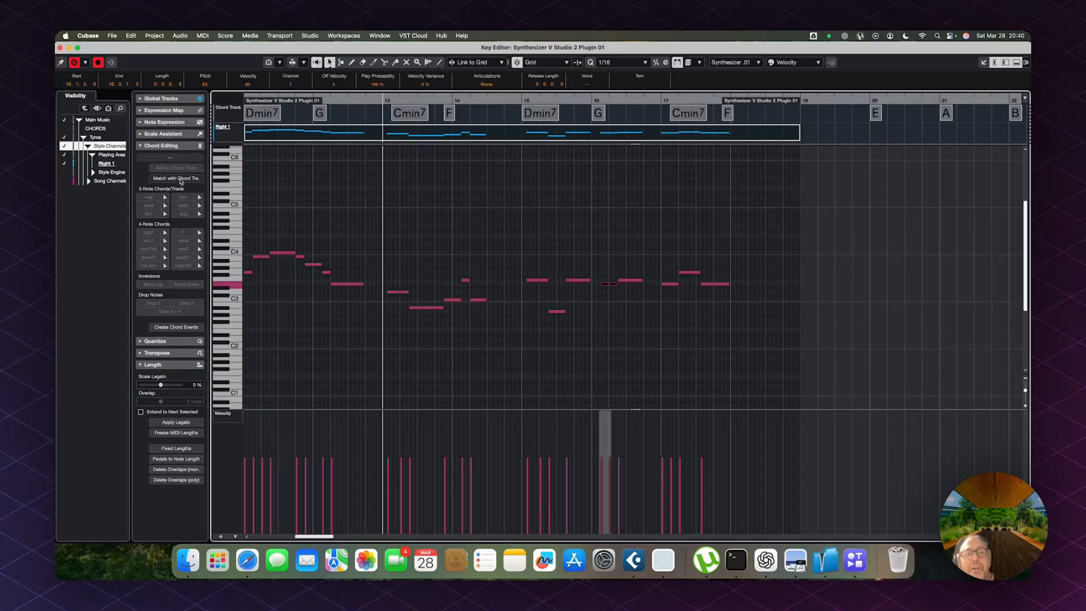
click(631, 280)
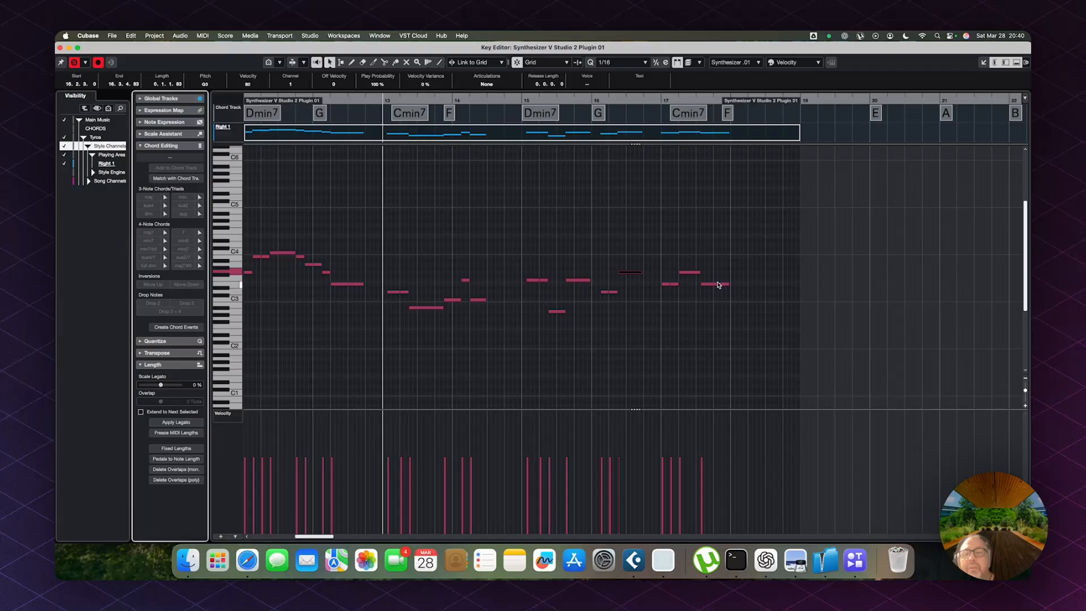
Match the opening pair and the longer last note of bar 17 with the chord track, and close the Key Editor
click(670, 284)
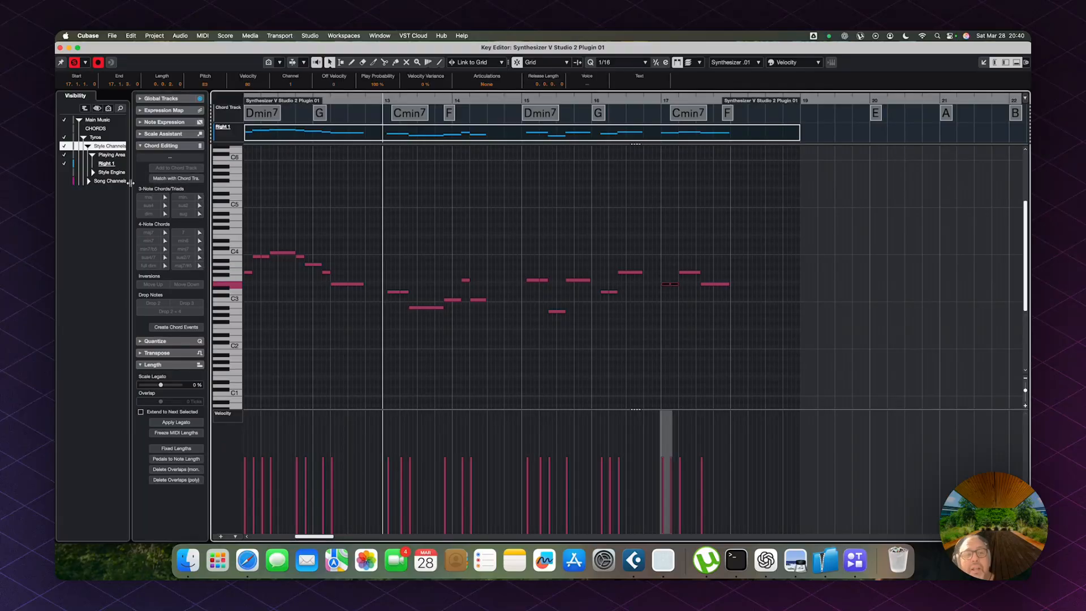
key(Down)
key(Down)
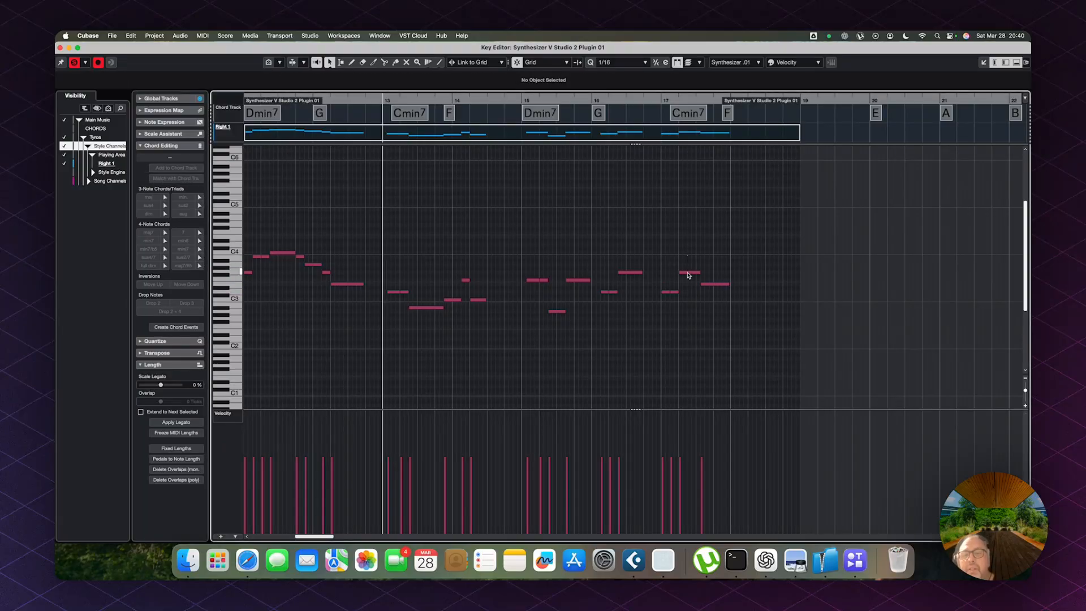
click(689, 272)
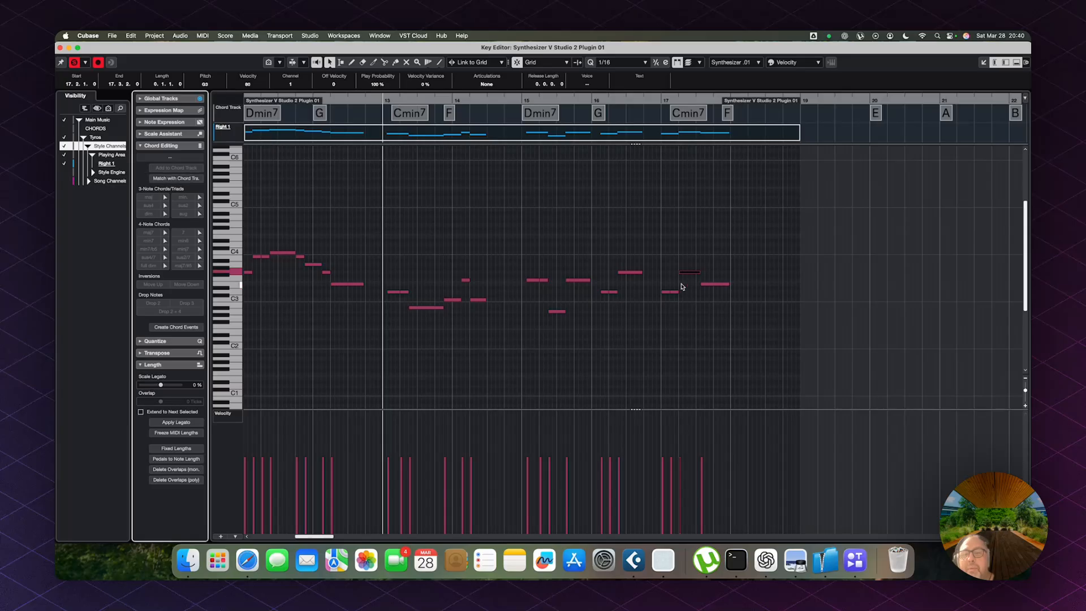
click(714, 284)
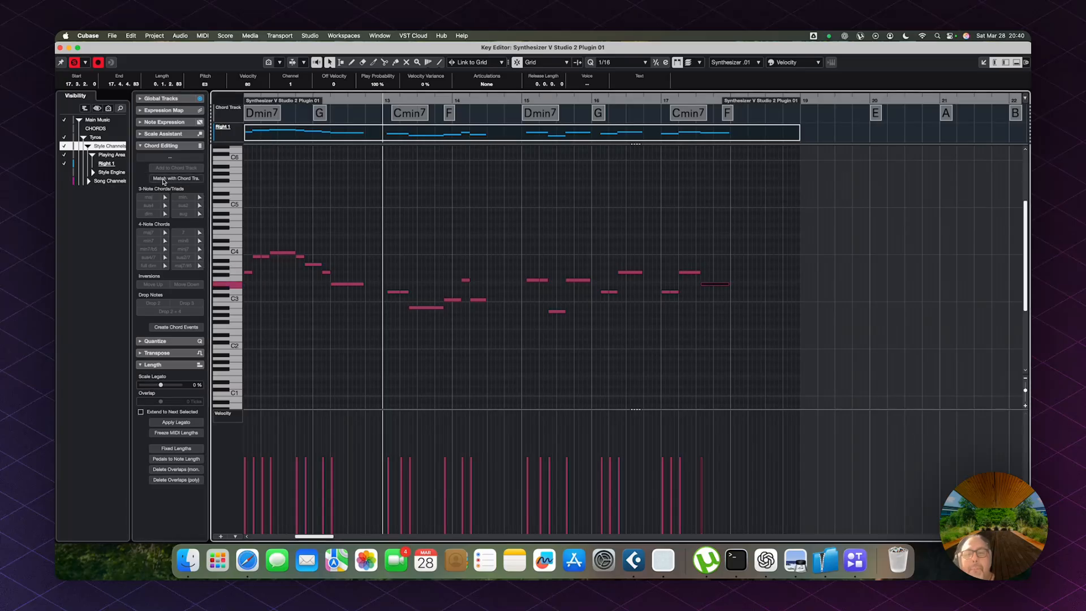
key(Down)
click(479, 223)
key(Return)
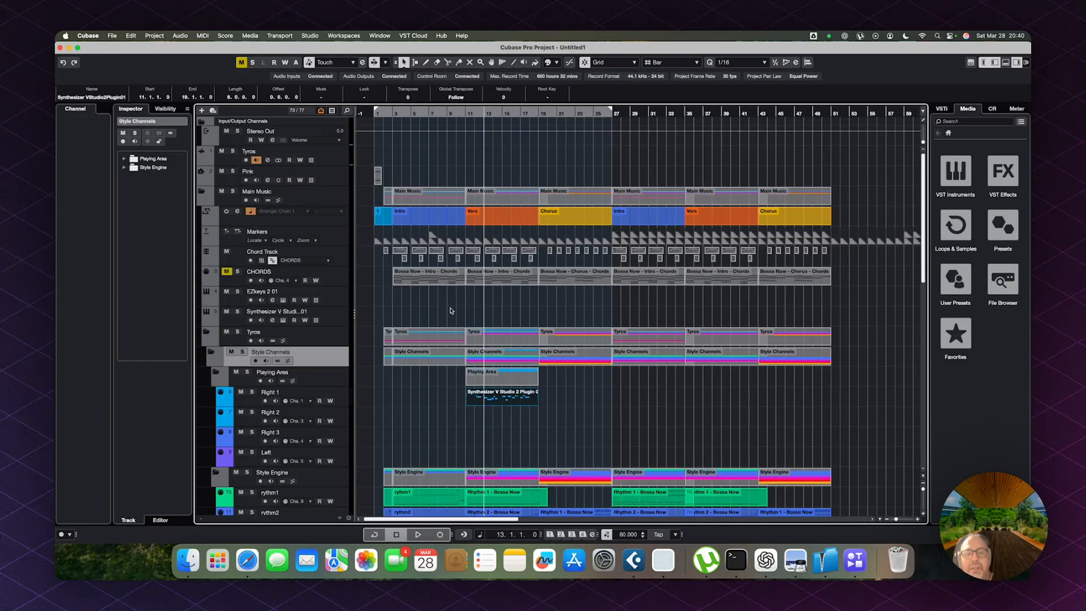
Play back the verse up to bar 18 to hear the melody against the Bossa Now arrangement
key(KP_Subtract)
key(KP_Subtract)
key(space)
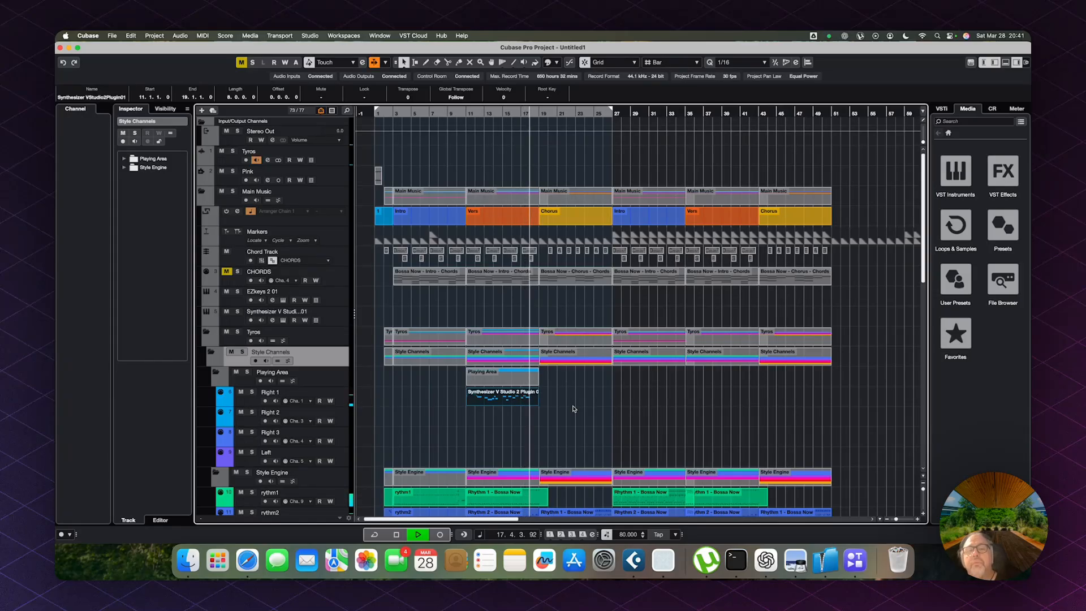
scroll(572, 409, down, 1)
scroll(572, 409, left, 1)
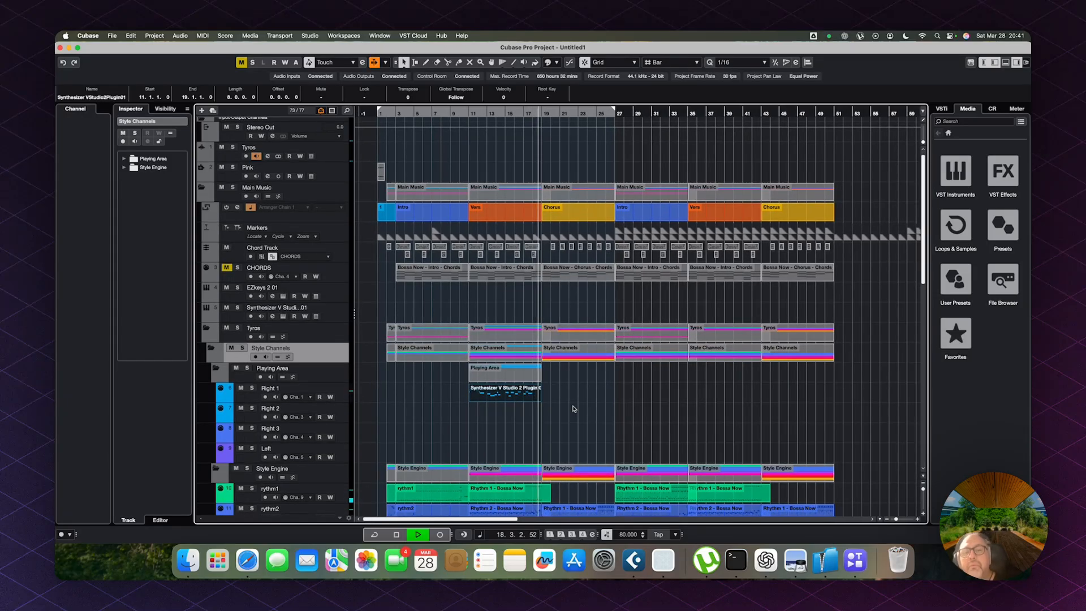
key(space)
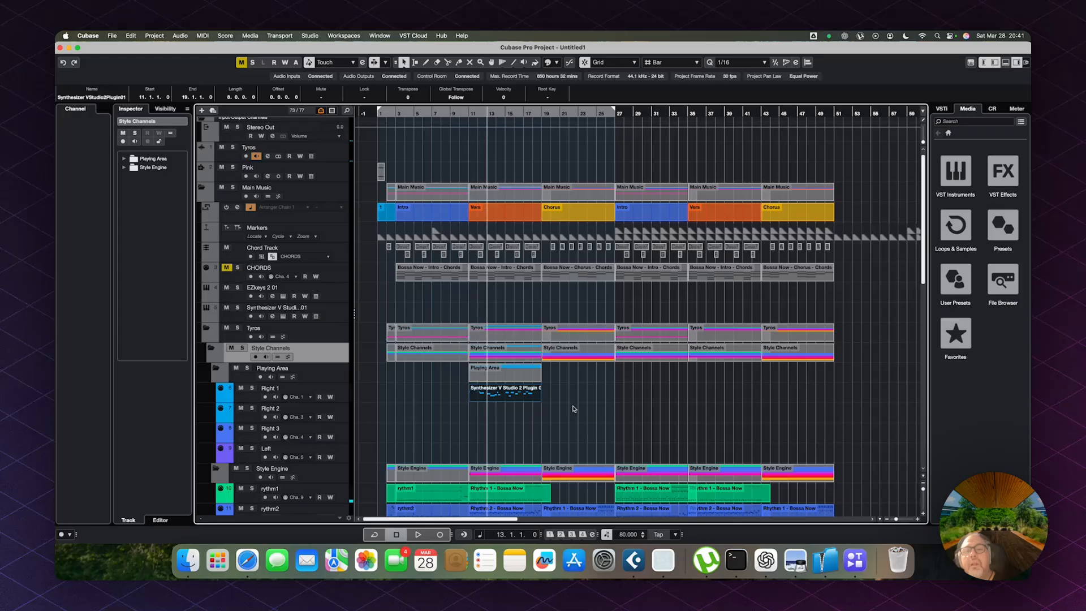
Mute the melody part on the Right 1 track in the verse
key(7)
click(502, 399)
key(1)
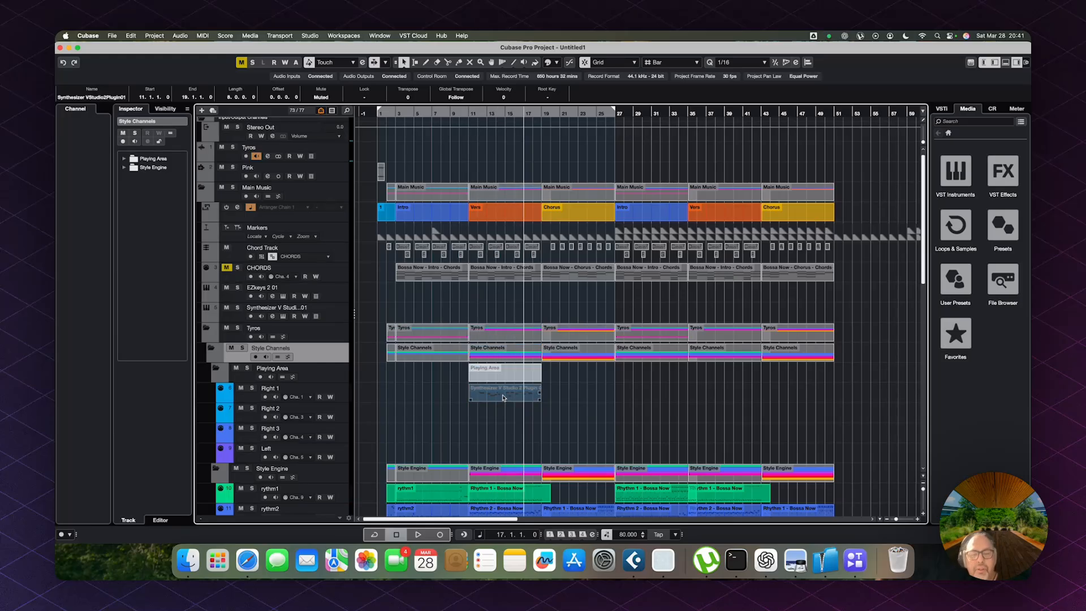
Switch to SmartBridge, open Generate Vocals for the Intro section, and import the Right 1 melody part from Cubase through DAW Import
key(super+Tab)
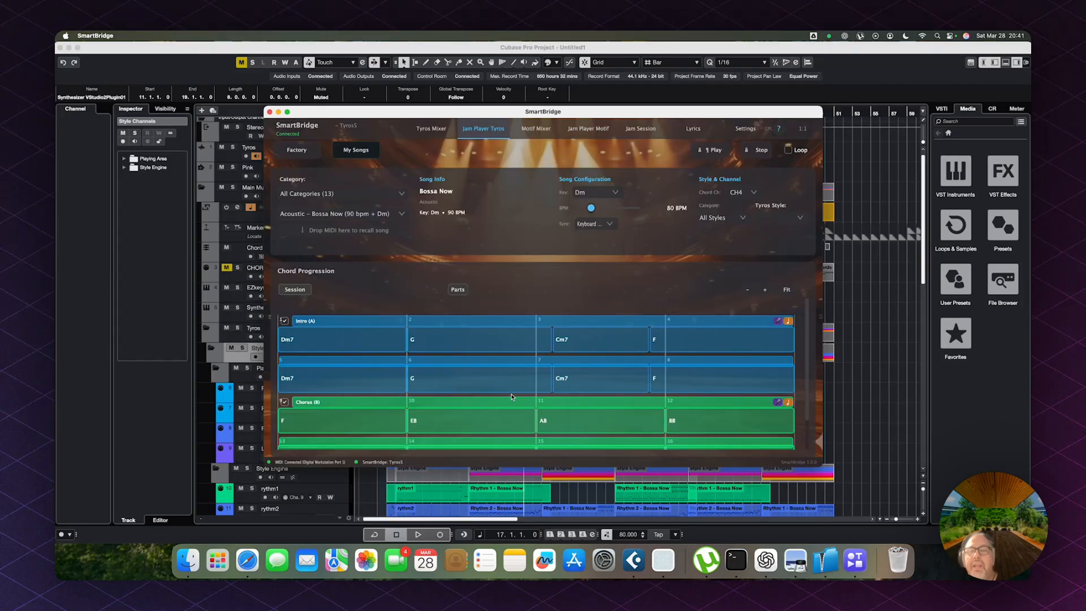
click(778, 320)
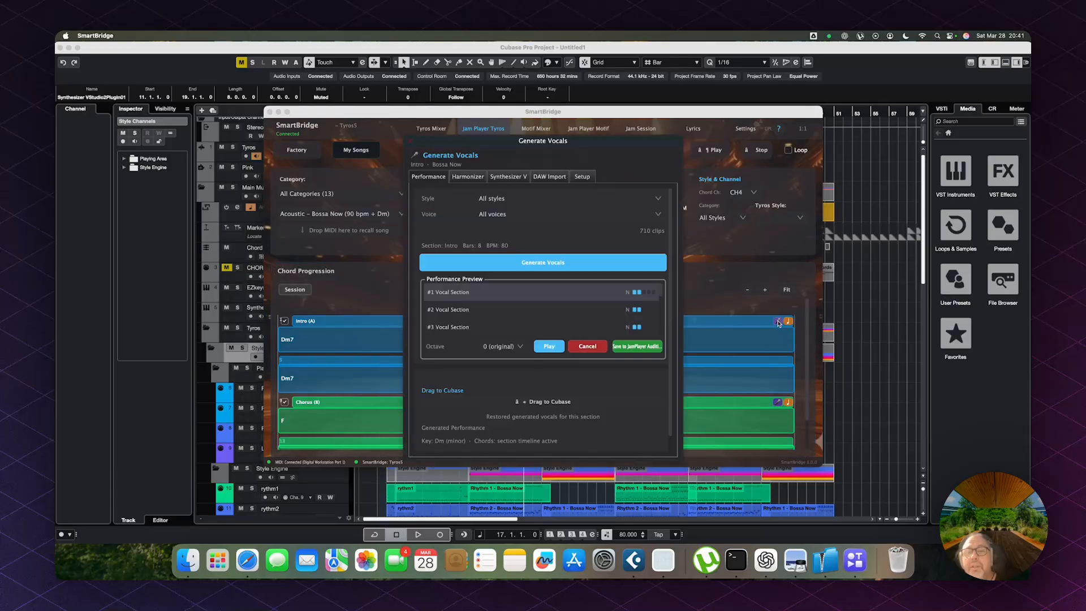
click(554, 180)
key(super+Tab)
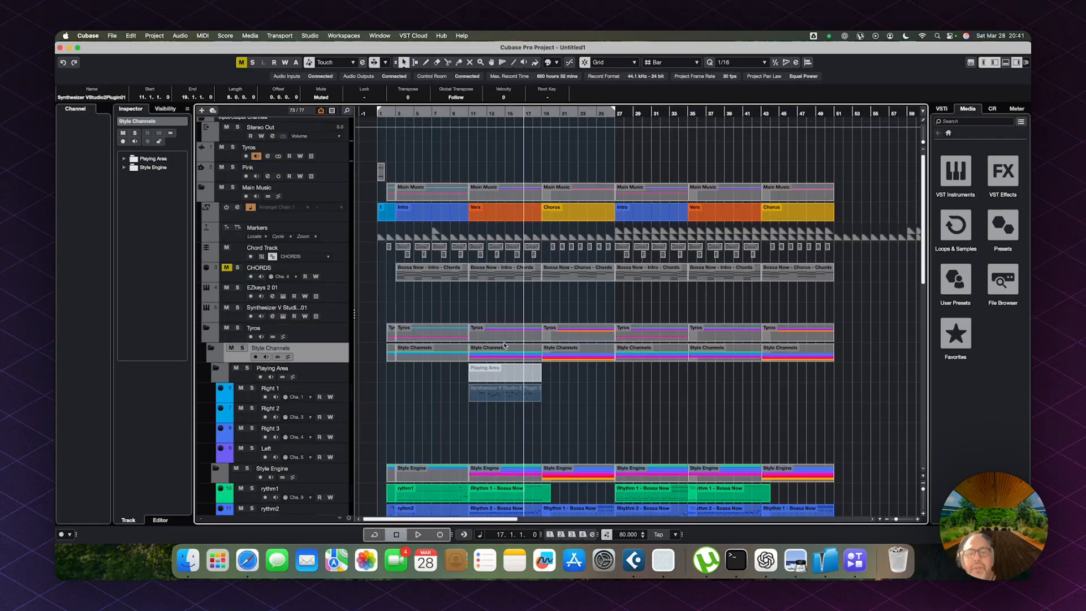
drag(484, 393, 509, 246)
key(super+Tab)
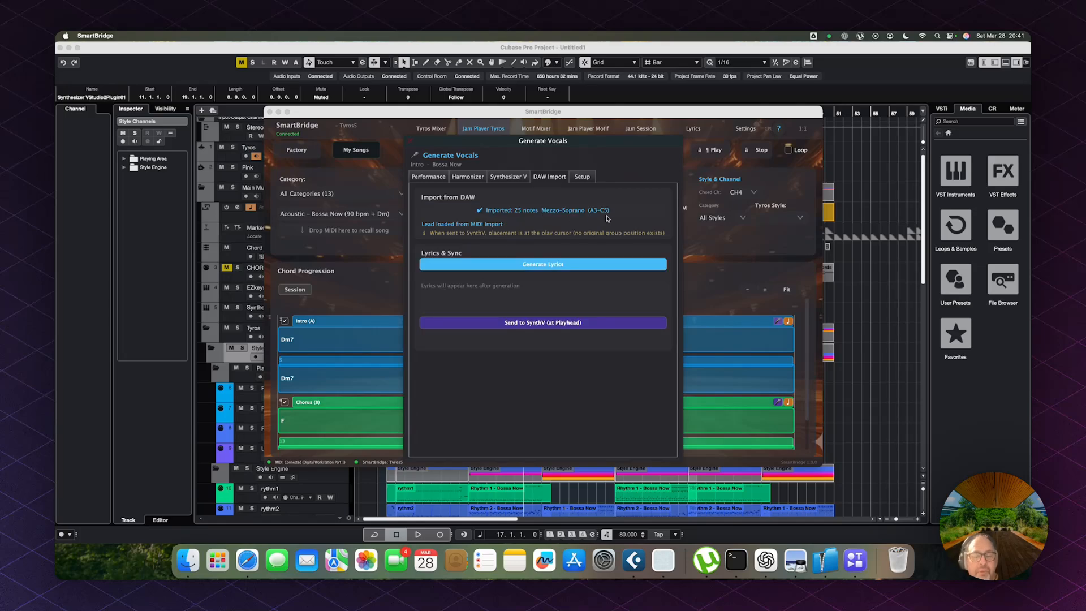
Generate lyrics for the imported melody and send the result to SynthV at the playhead
click(530, 266)
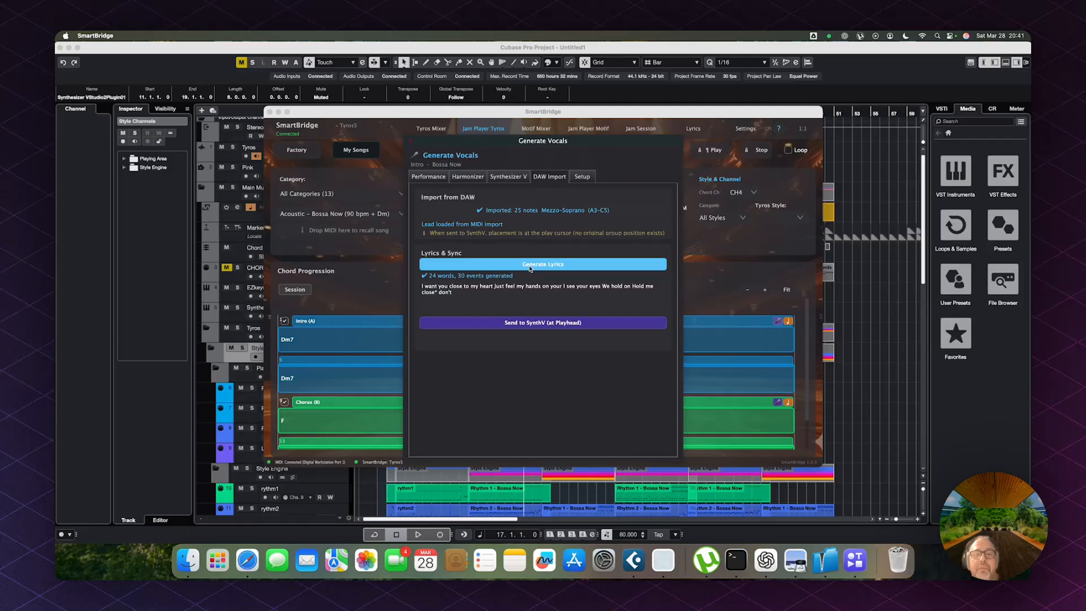
click(420, 293)
click(425, 287)
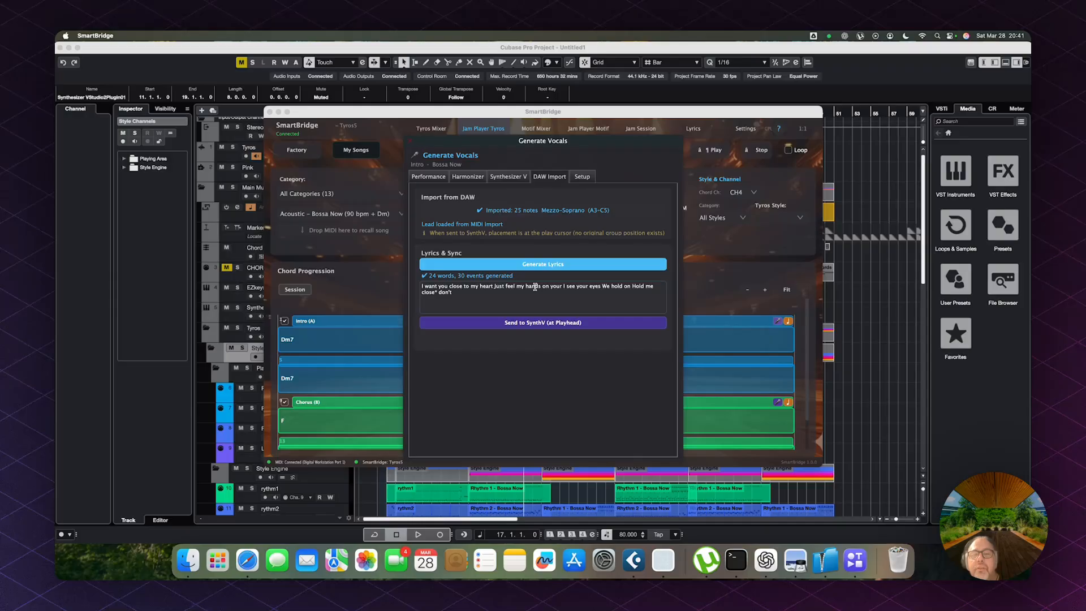
click(543, 322)
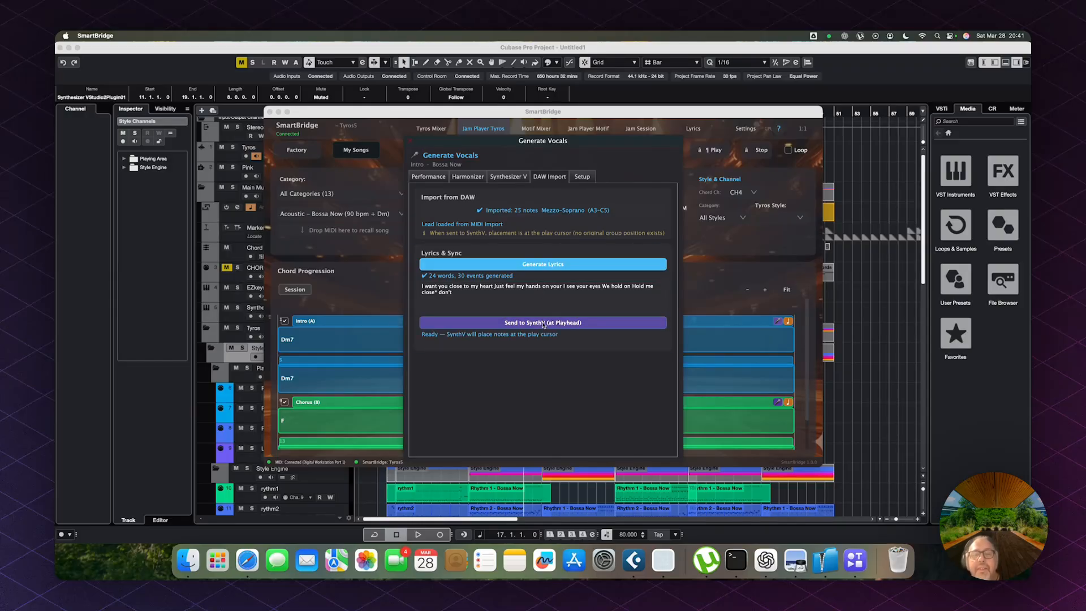
Switch back to Cubase, open the Synthesizer V Studio 2 plugin and assign the SOLARIA II voice to the unnamed track
click(846, 315)
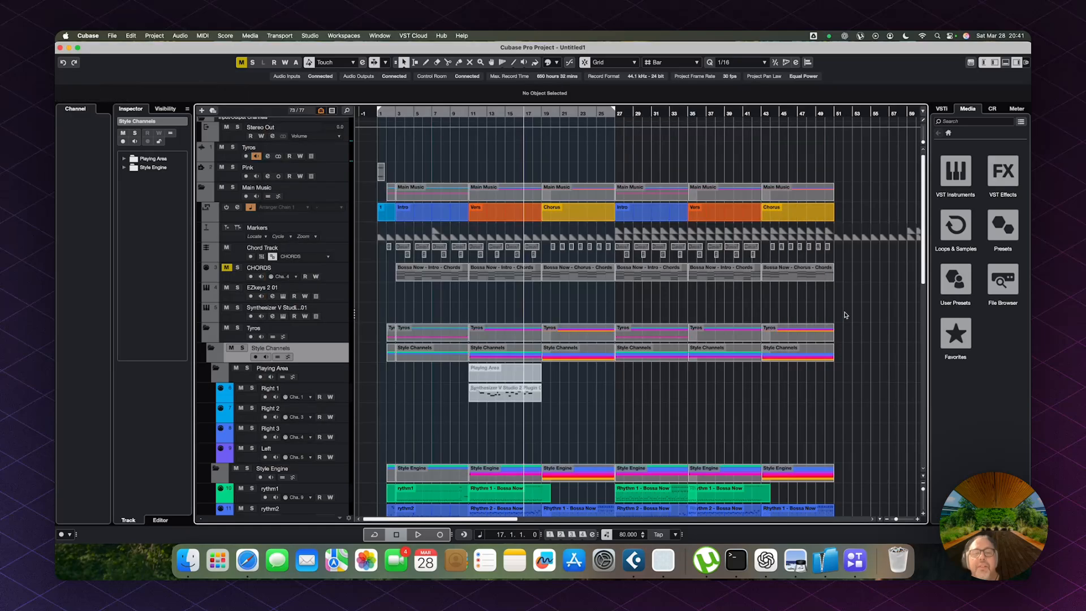
click(283, 317)
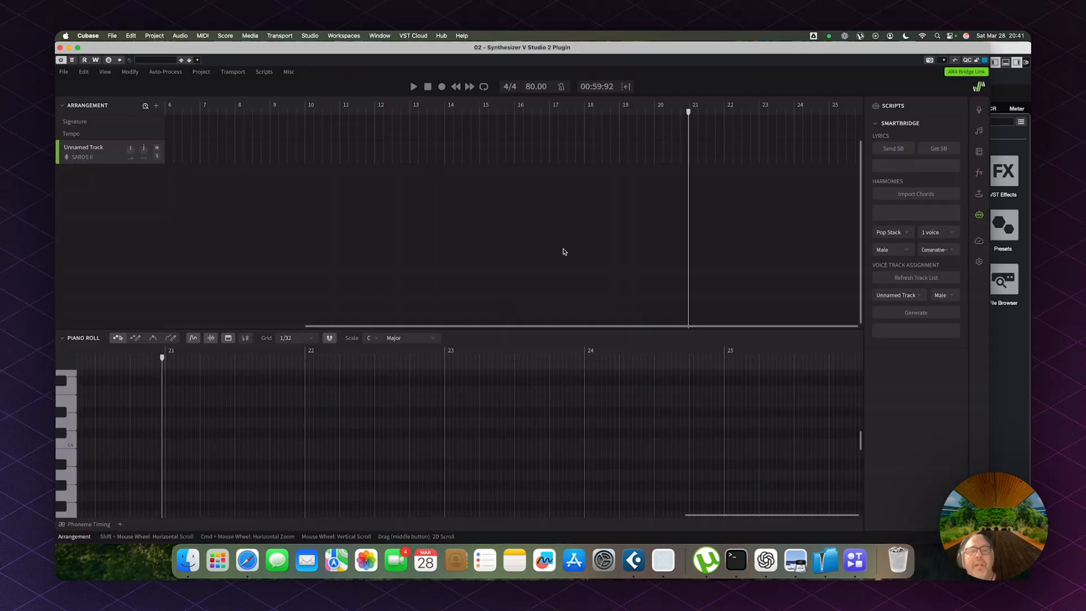
click(82, 157)
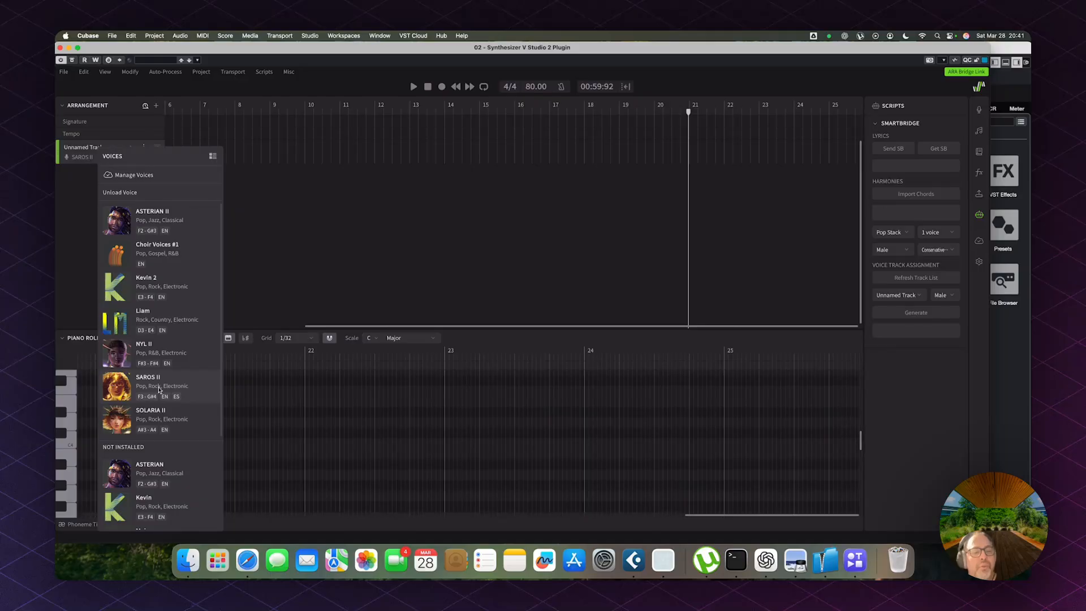
click(164, 419)
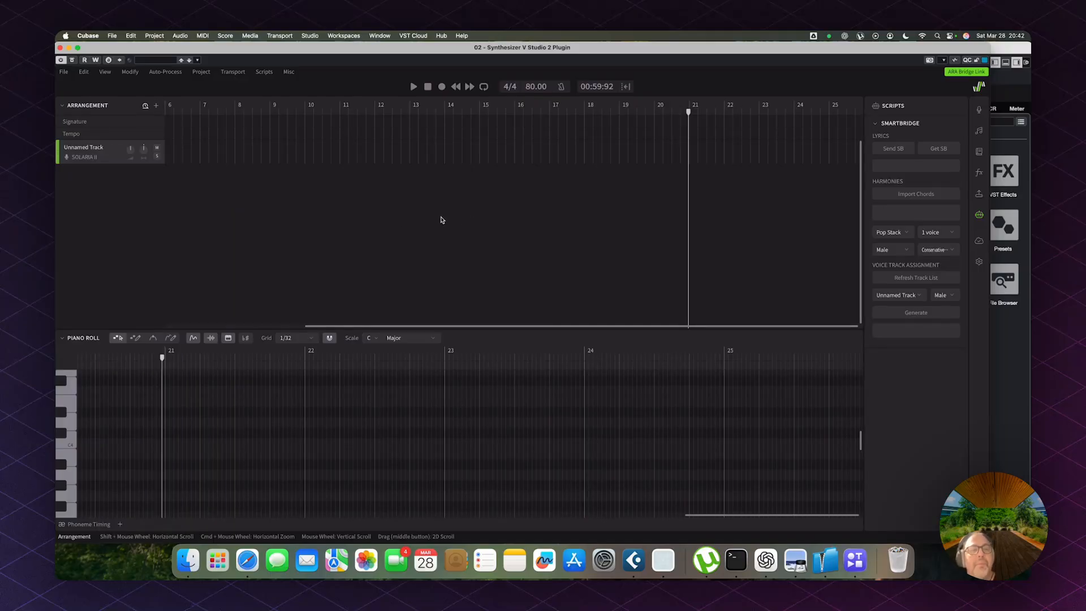
key(space)
key(space)
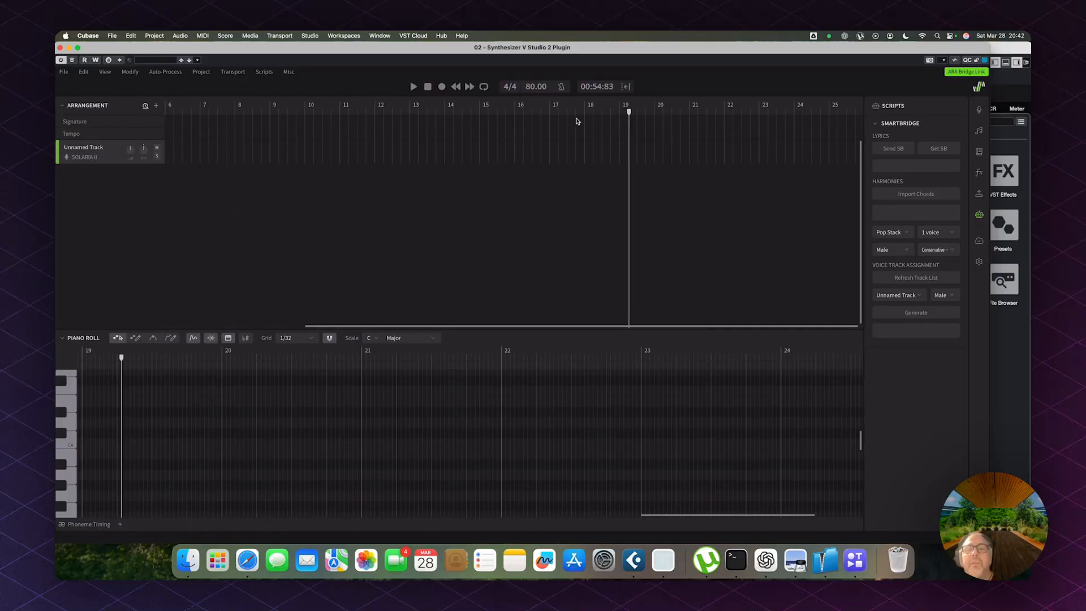
click(621, 109)
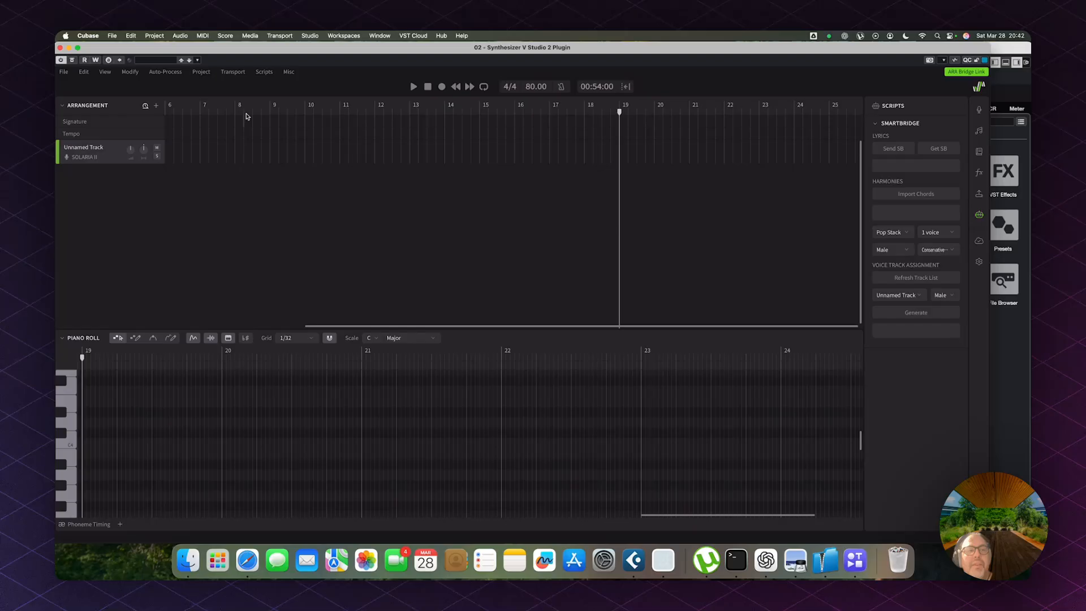
click(59, 48)
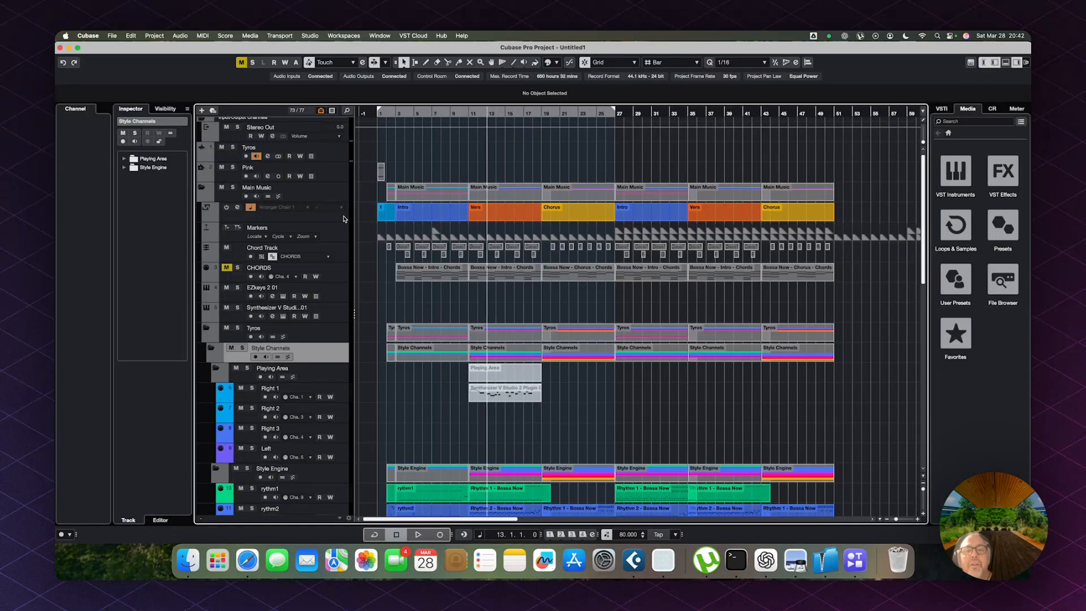
Place the playhead at bar 13 in the Synthesizer V plugin and get the vocal notes from SmartBridge there
key(KP_Add)
key(space)
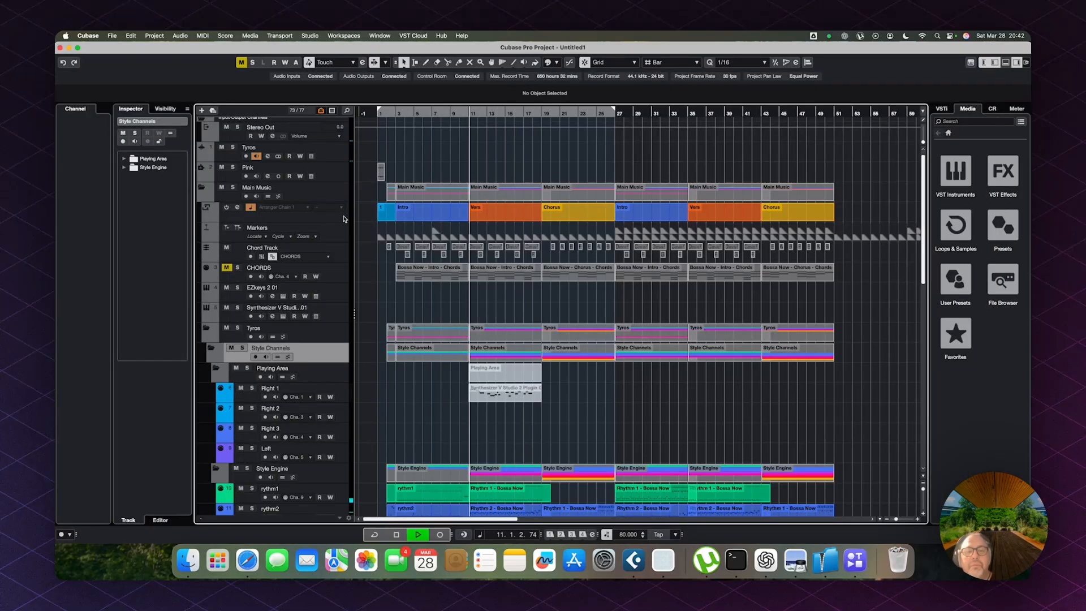
key(space)
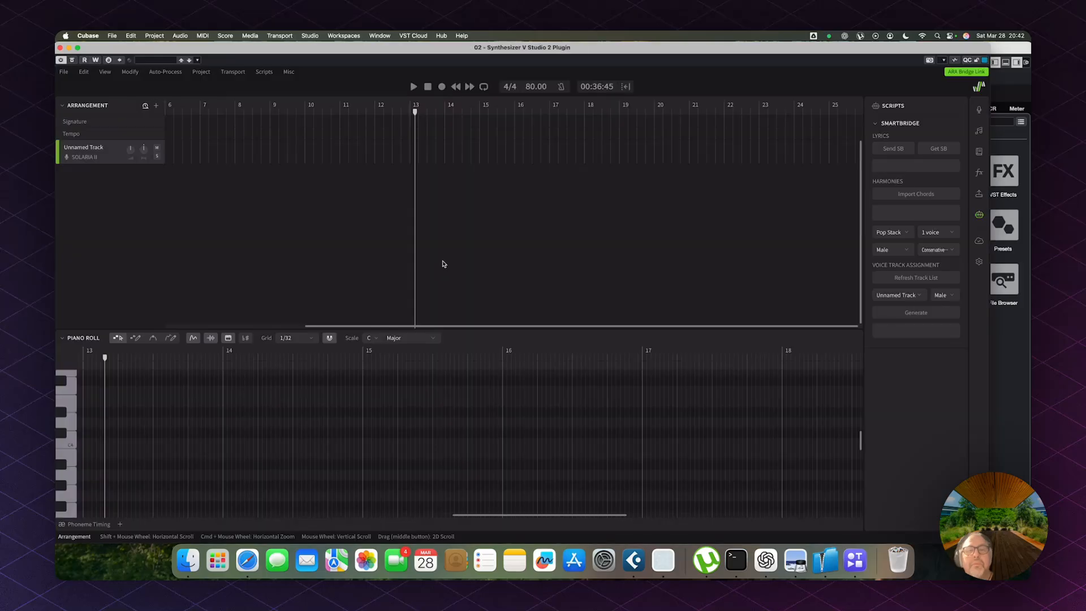
click(282, 316)
key(space)
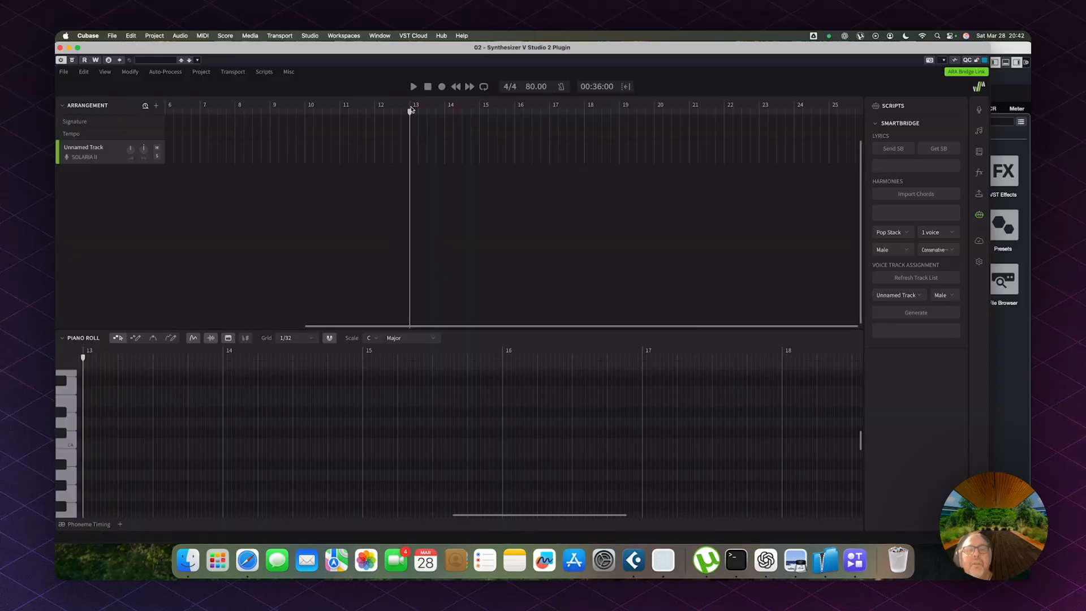
click(939, 148)
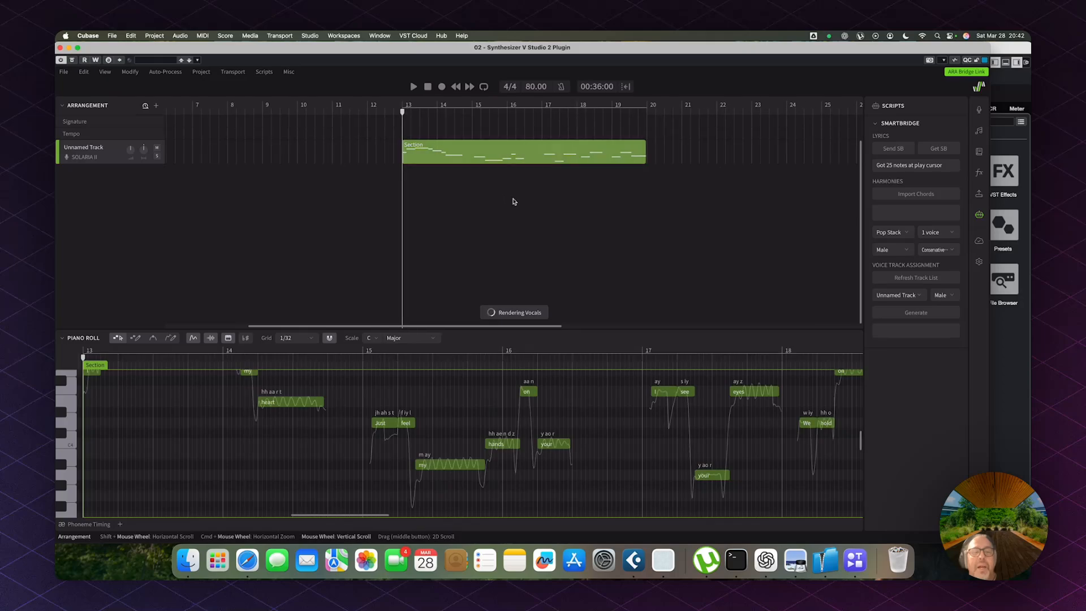
Enlarge the piano roll and examine the imported vocal notes and lyrics from bar 13 to bar 18
scroll(413, 425, up, 3)
scroll(424, 423, left, 3)
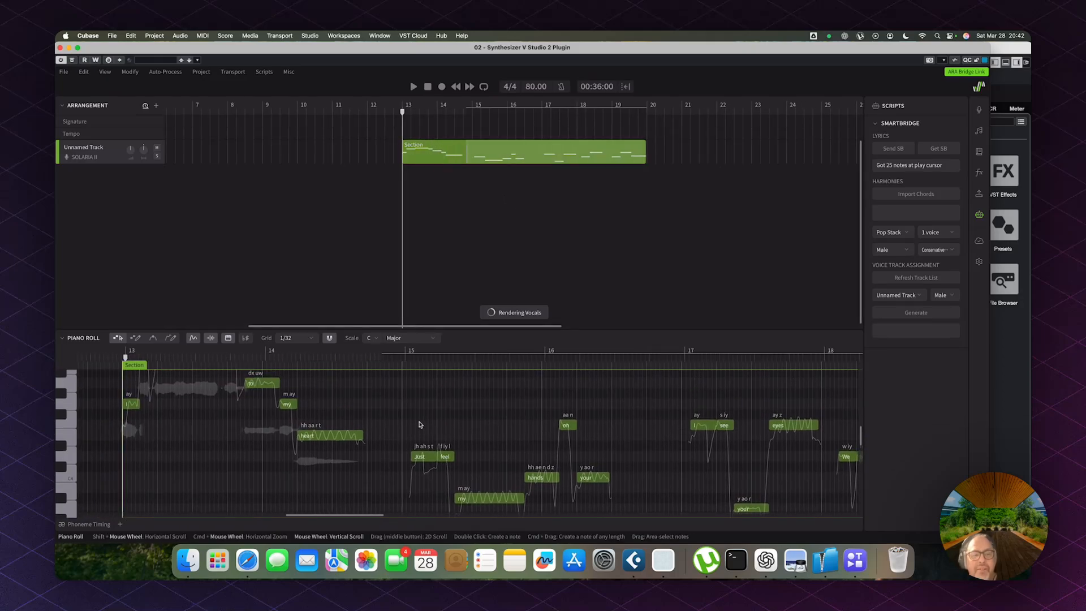
scroll(429, 422, up, 2)
scroll(372, 391, left, 3)
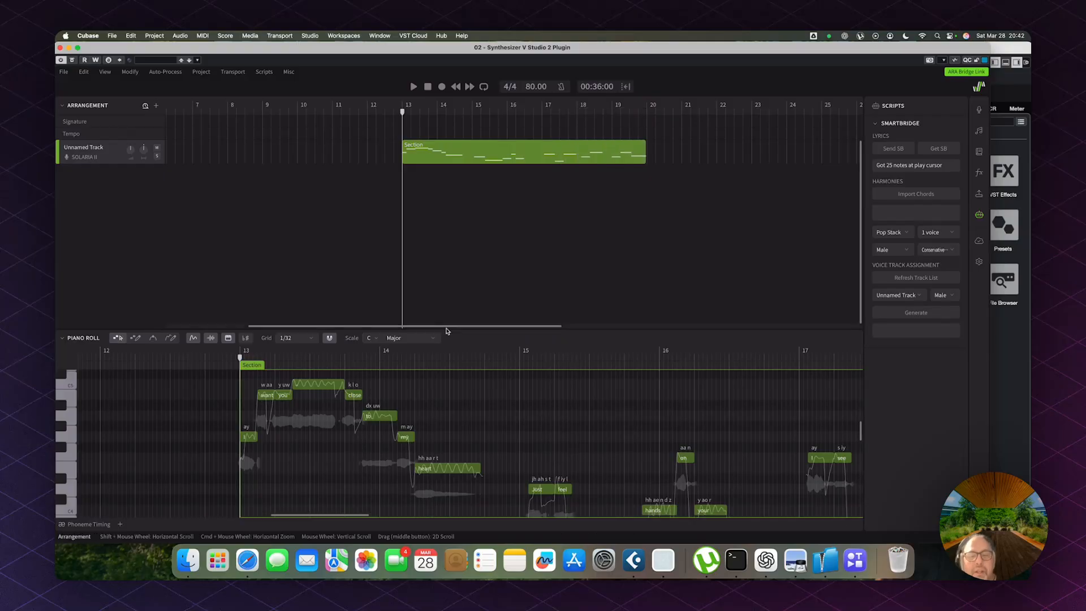
drag(446, 330, 443, 276)
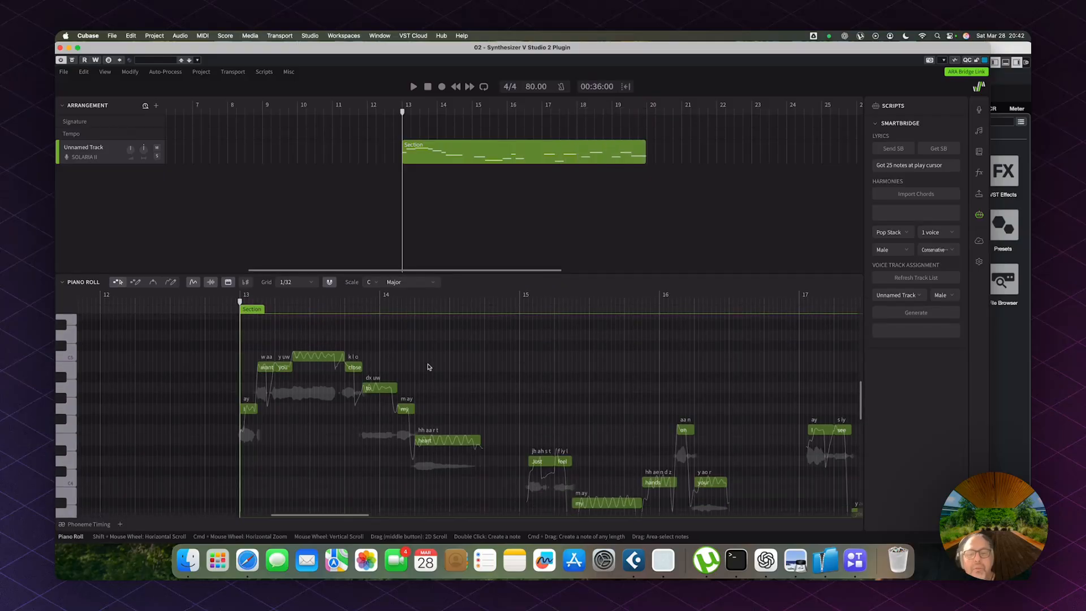
scroll(429, 366, down, 5)
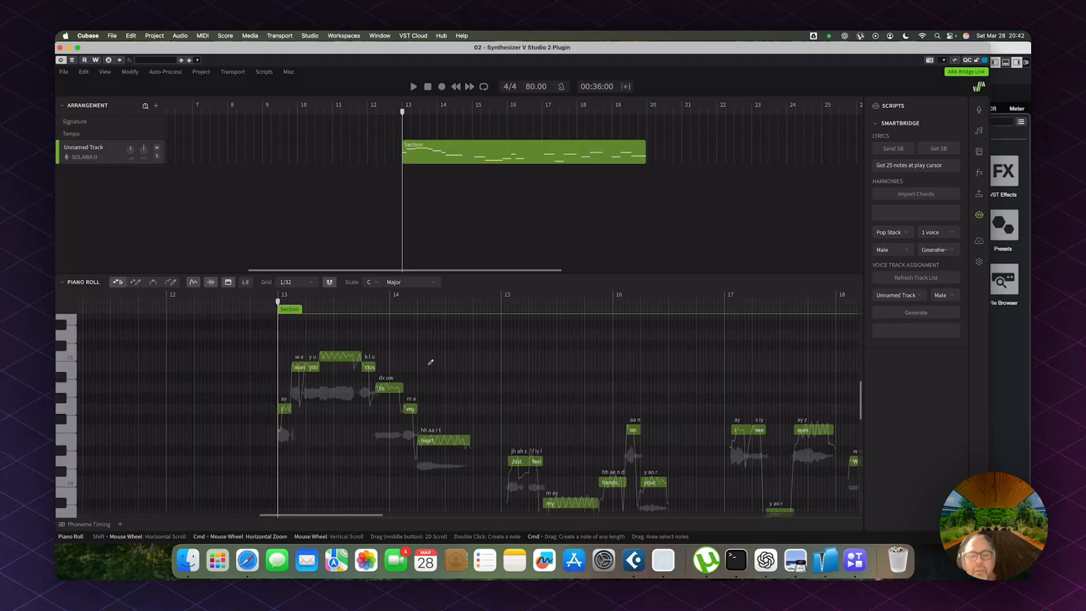
scroll(430, 362, down, 2)
scroll(418, 370, down, 2)
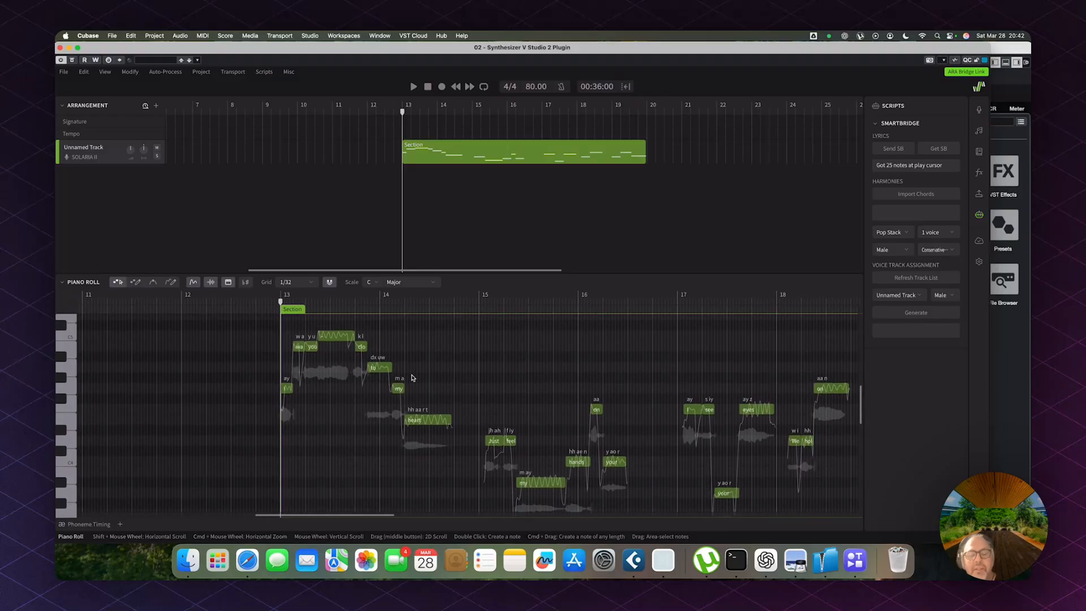
Play the beginning of the vocal section briefly and return the playhead to bar 13
key(space)
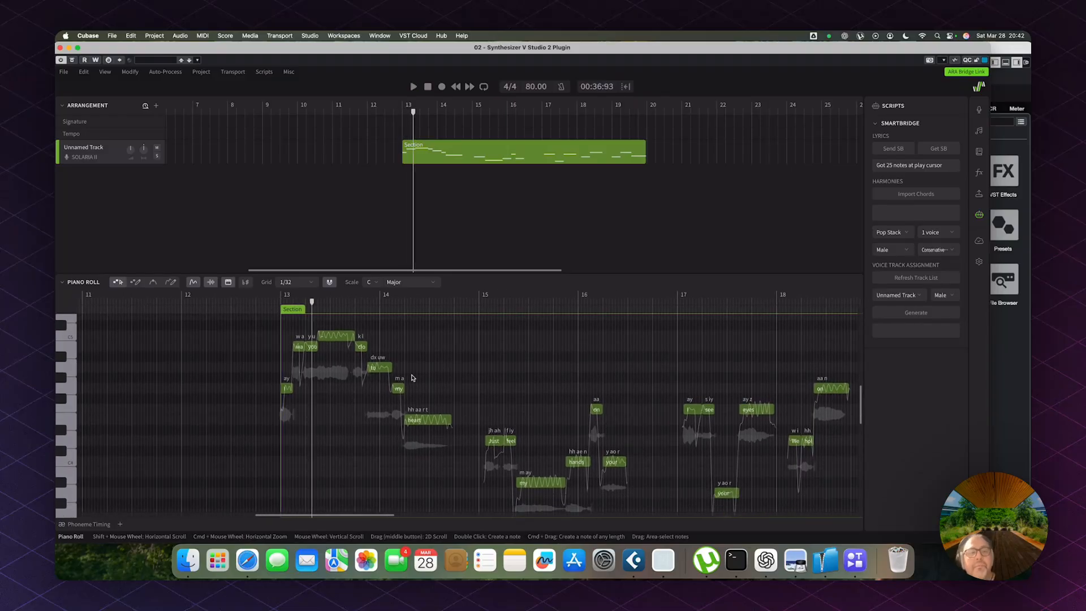
key(space)
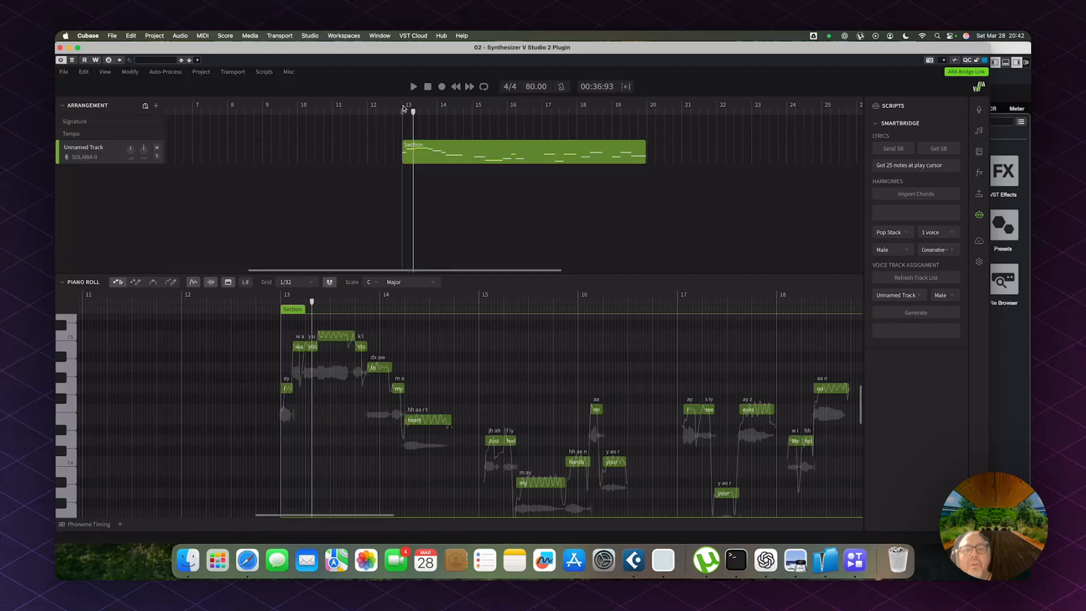
click(400, 108)
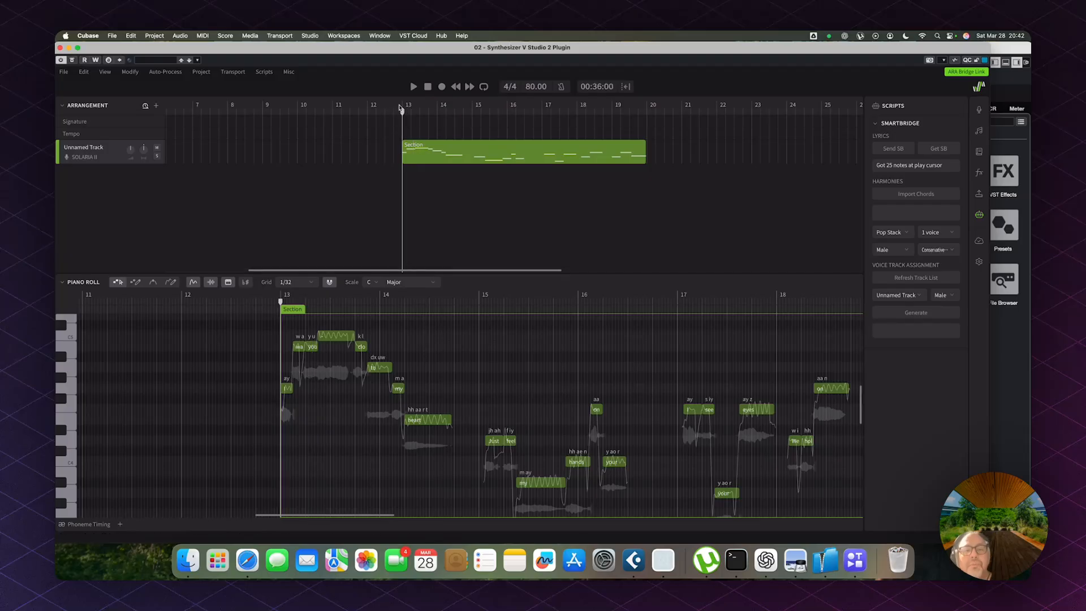
Close the plugin, mute the vocal melody part at bar 11 and play the arrangement briefly from there
click(60, 48)
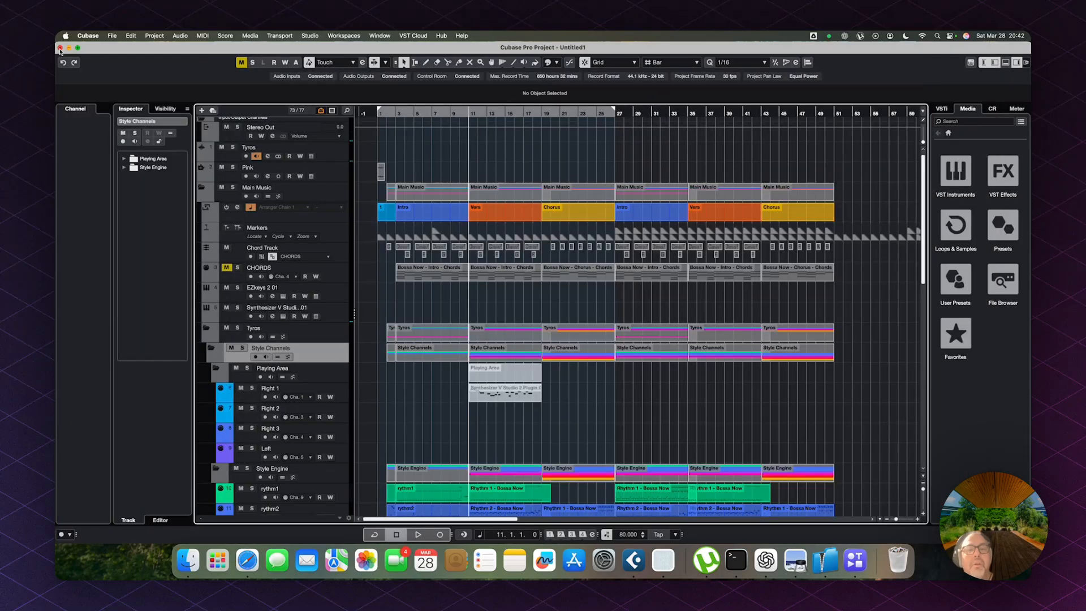
click(507, 392)
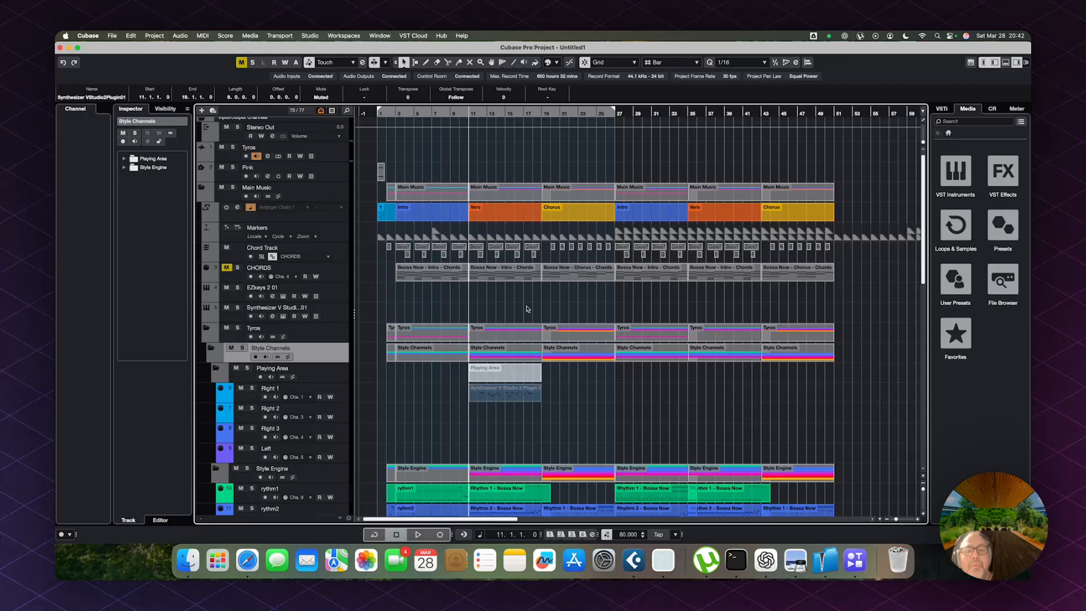
key(space)
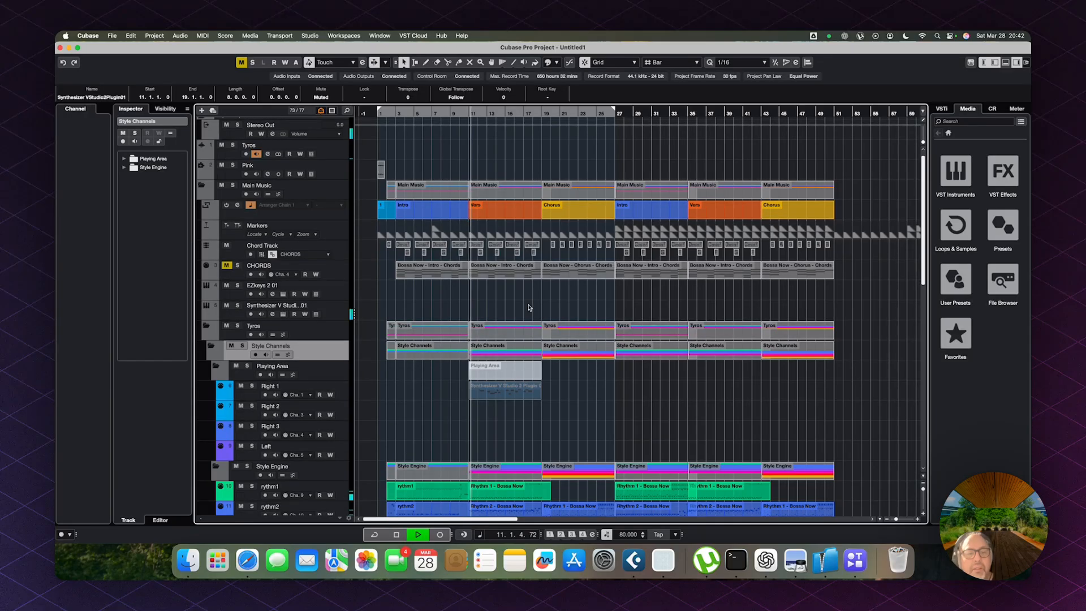
key(space)
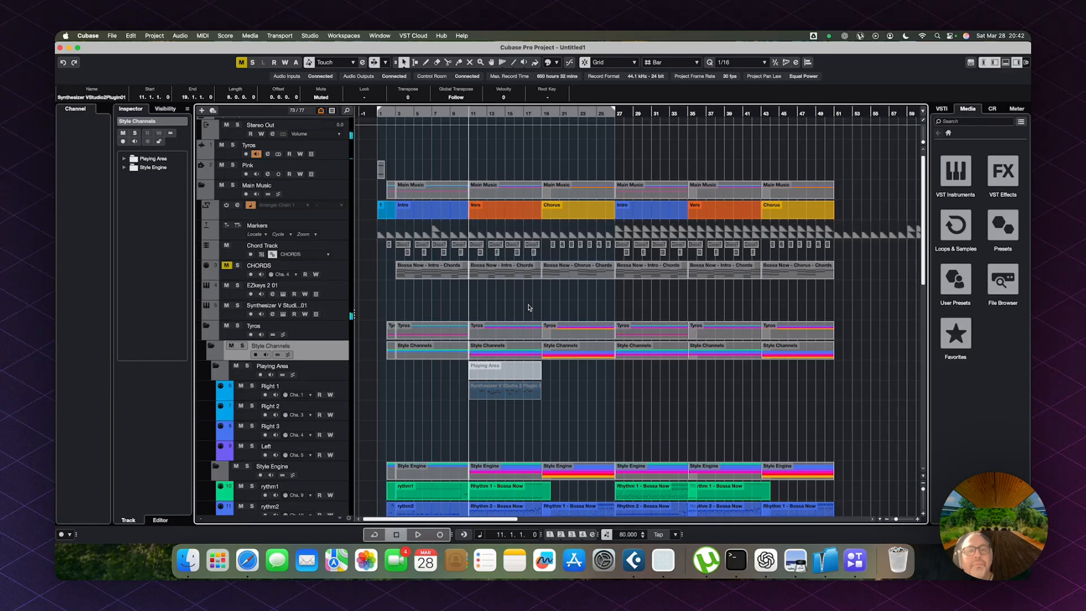
Check the output bus routing in Audio Connections and close it
scroll(529, 307, right, 2)
scroll(529, 307, up, 1)
click(310, 36)
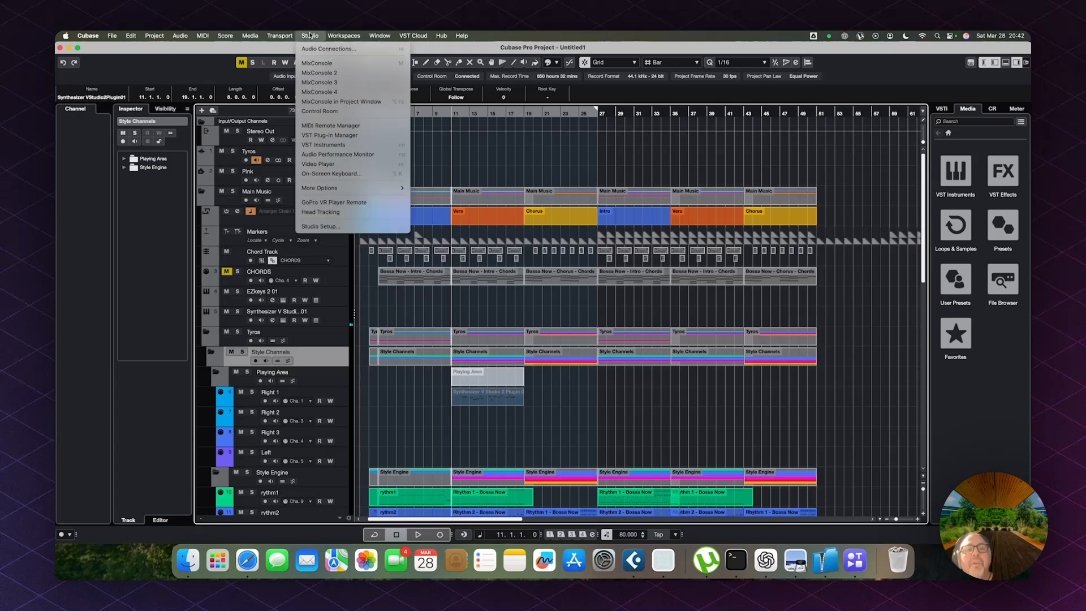
click(312, 49)
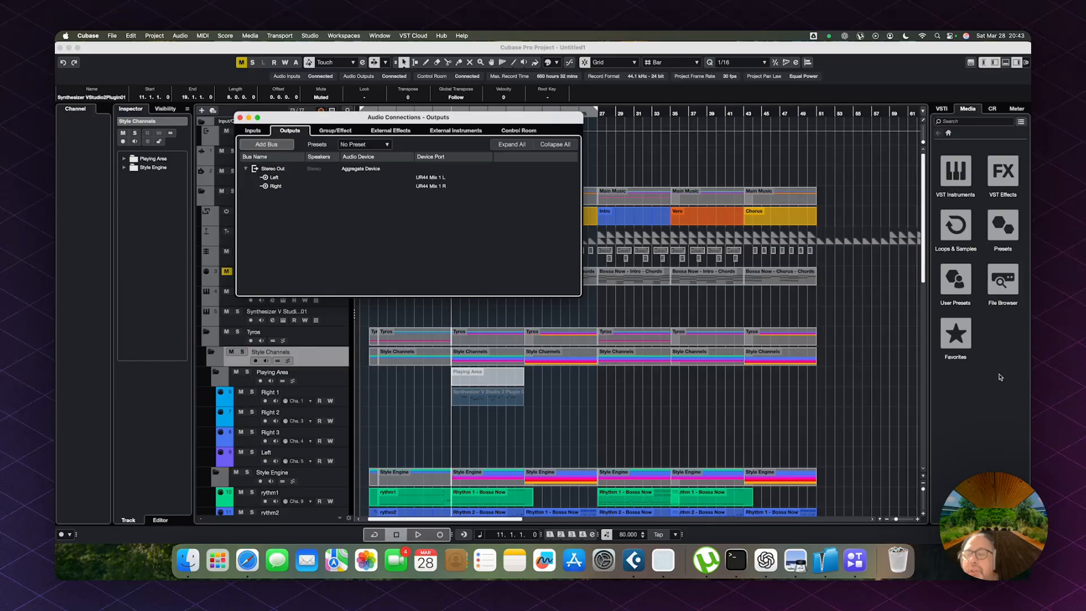
key(F4)
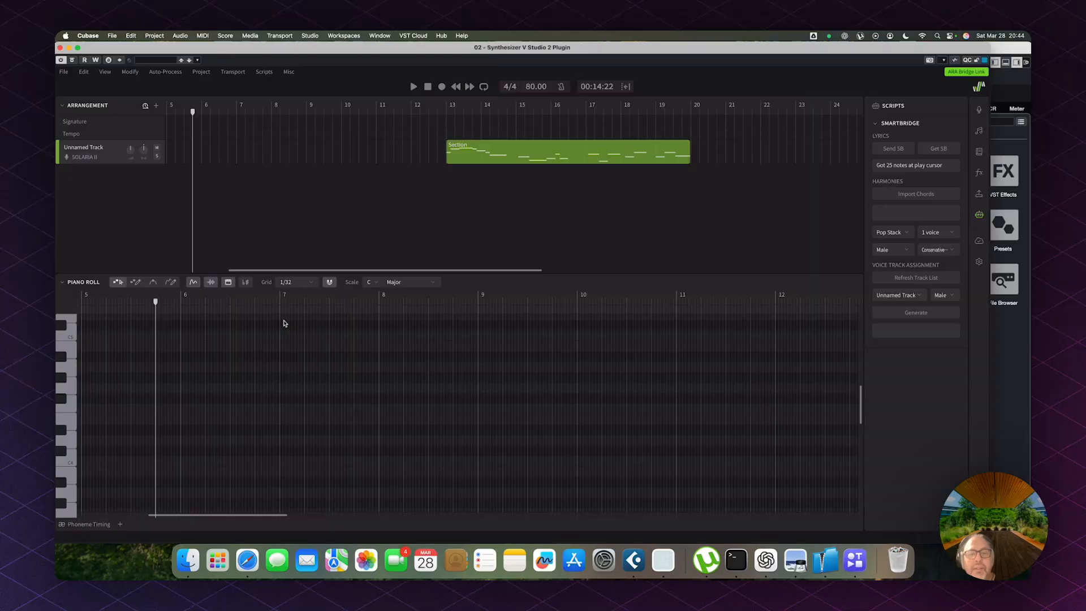
Play the sung section in the Synthesizer V plugin up to the end of bar 19 and close the plugin
click(282, 320)
key(space)
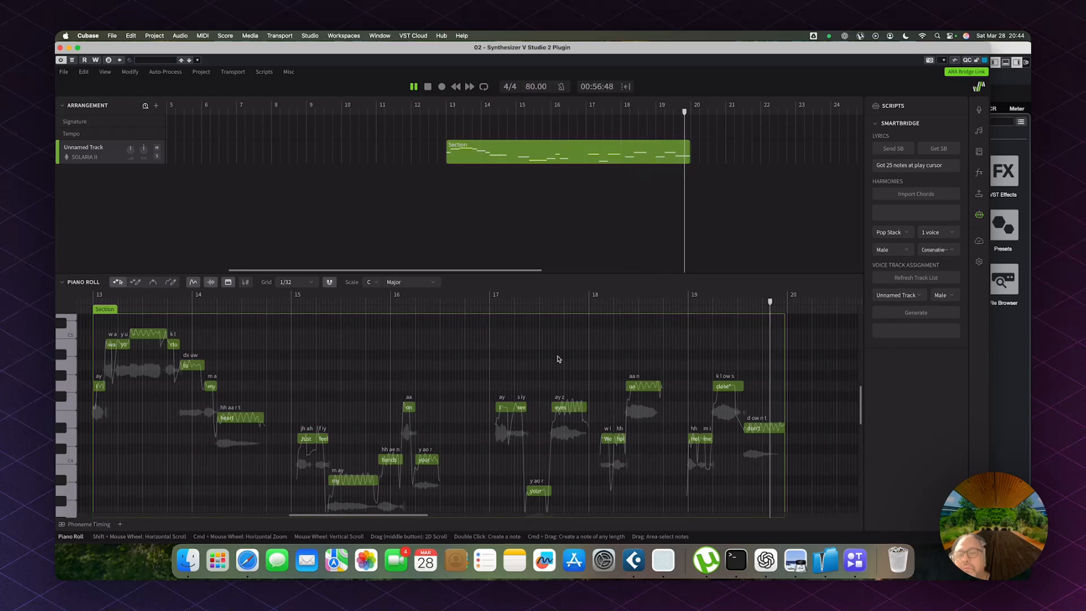
key(space)
key(super+w)
Set the playhead to bar 19, move the muted melody part onto the Synthesizer V track and save the project
key(KP_Add)
key(KP_Add)
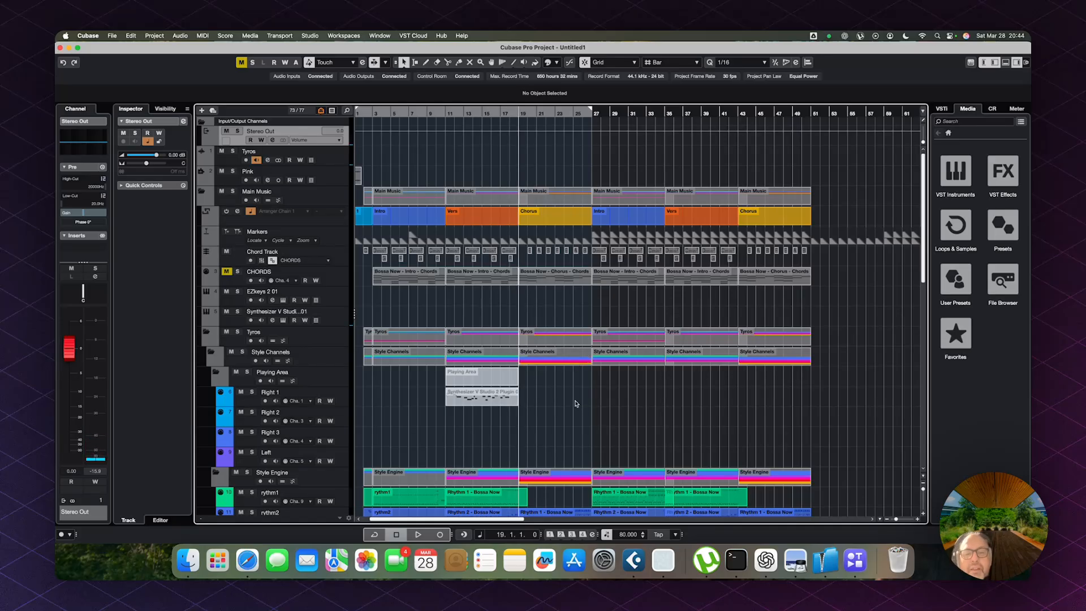
drag(487, 399, 490, 315)
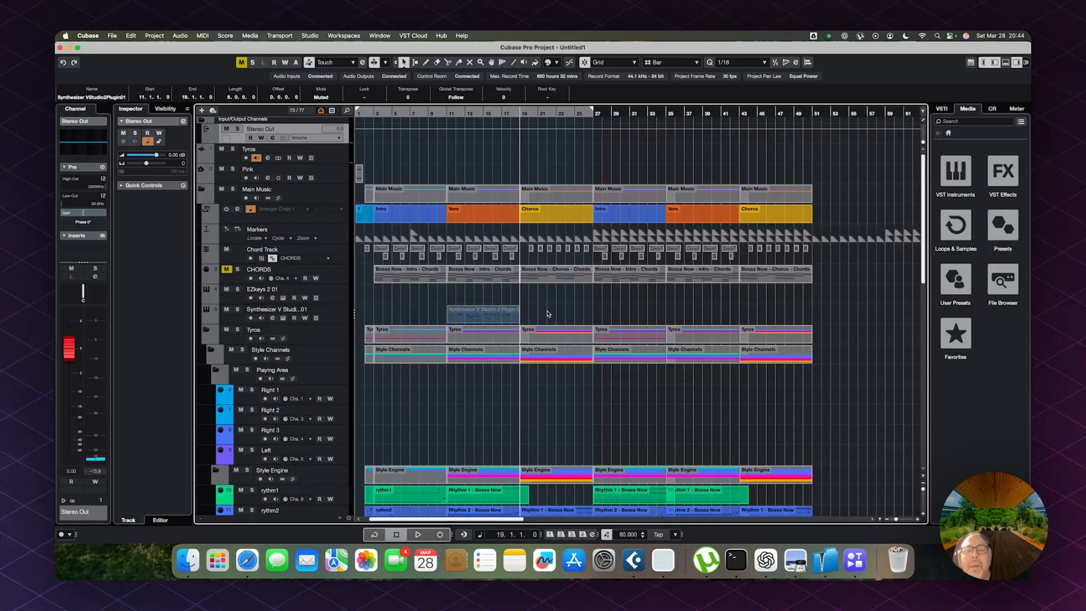
key(super+s)
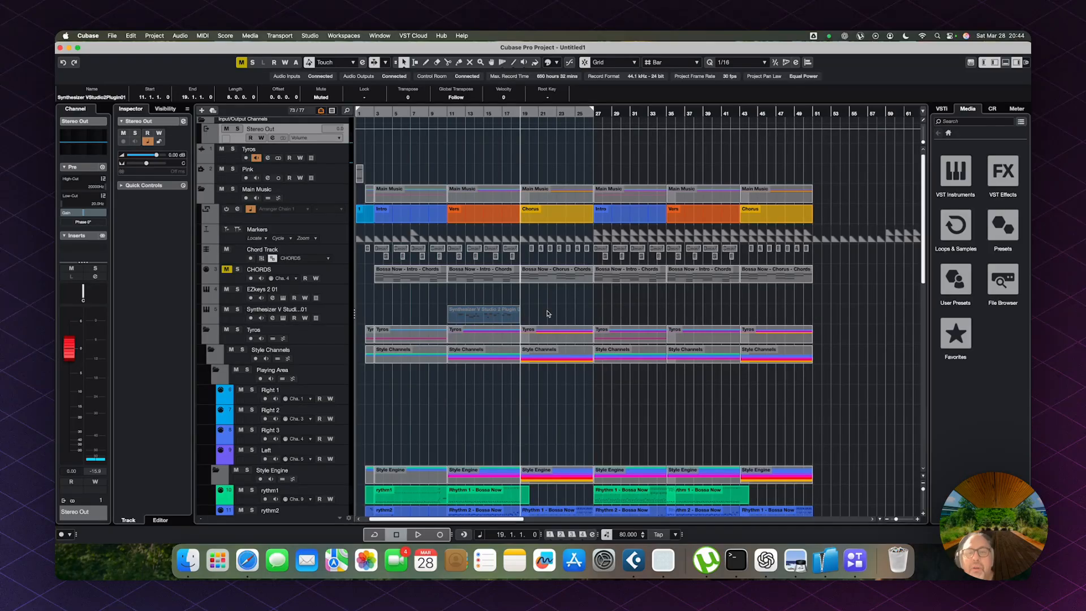
Switch to SmartBridge, close the Intro vocal generator and open Generate Vocals for the Chorus (B) section
key(super+Tab)
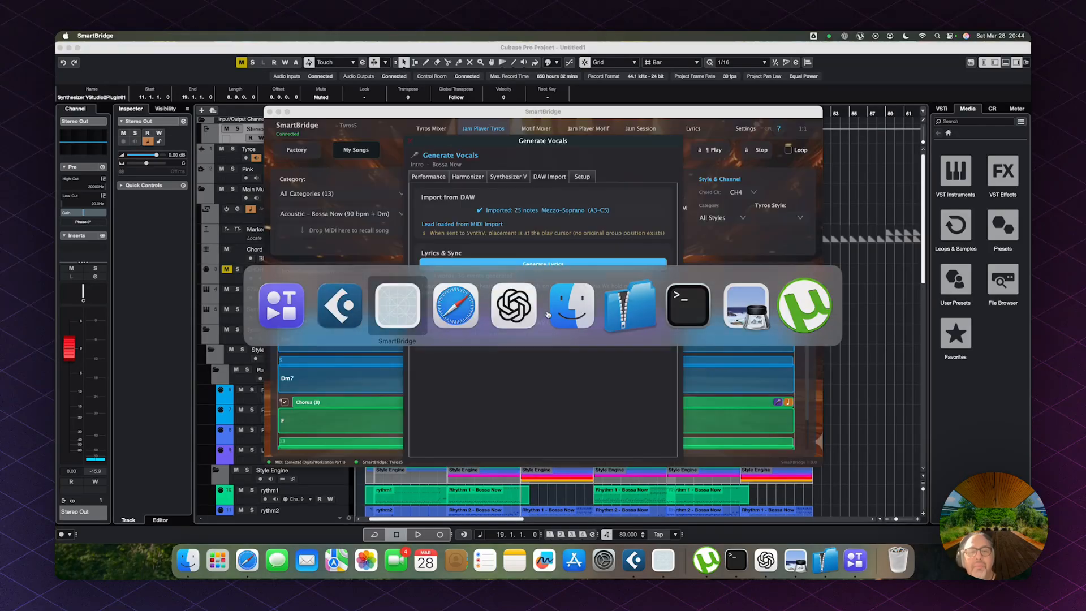
click(411, 141)
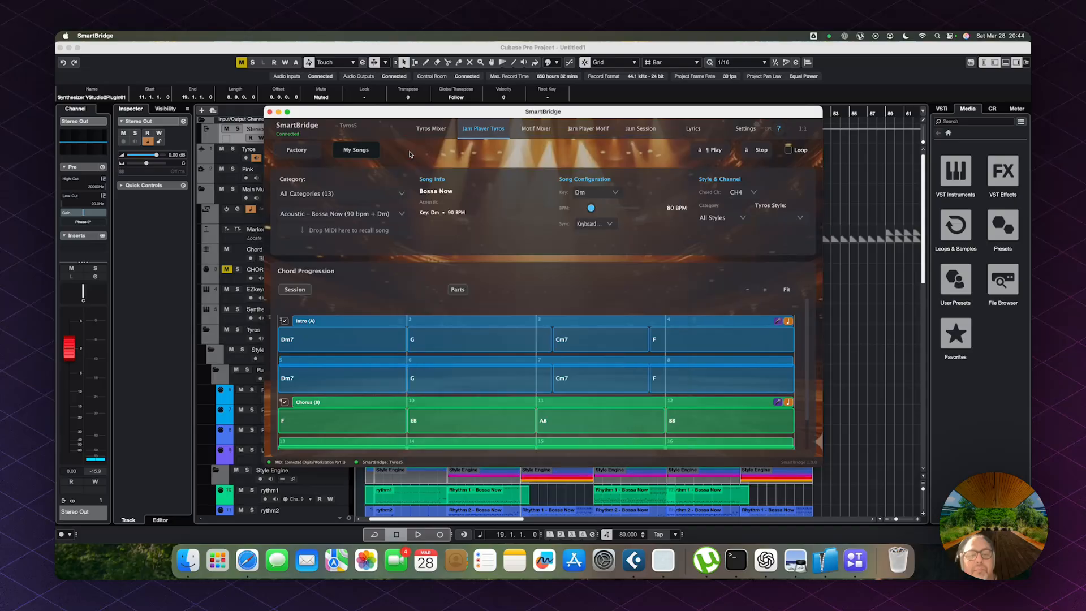
scroll(461, 421, down, 2)
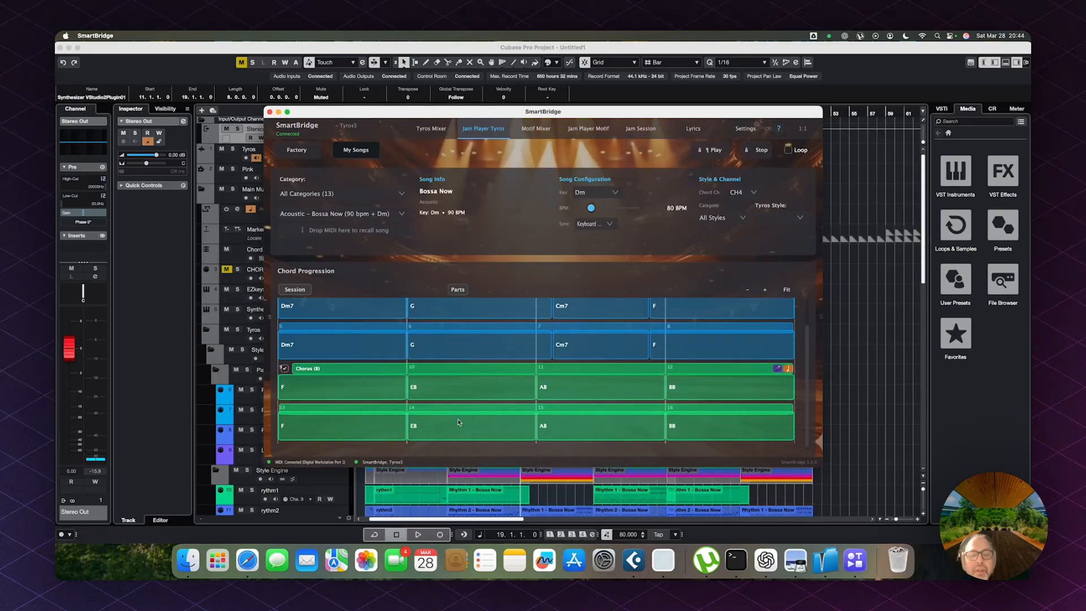
click(776, 366)
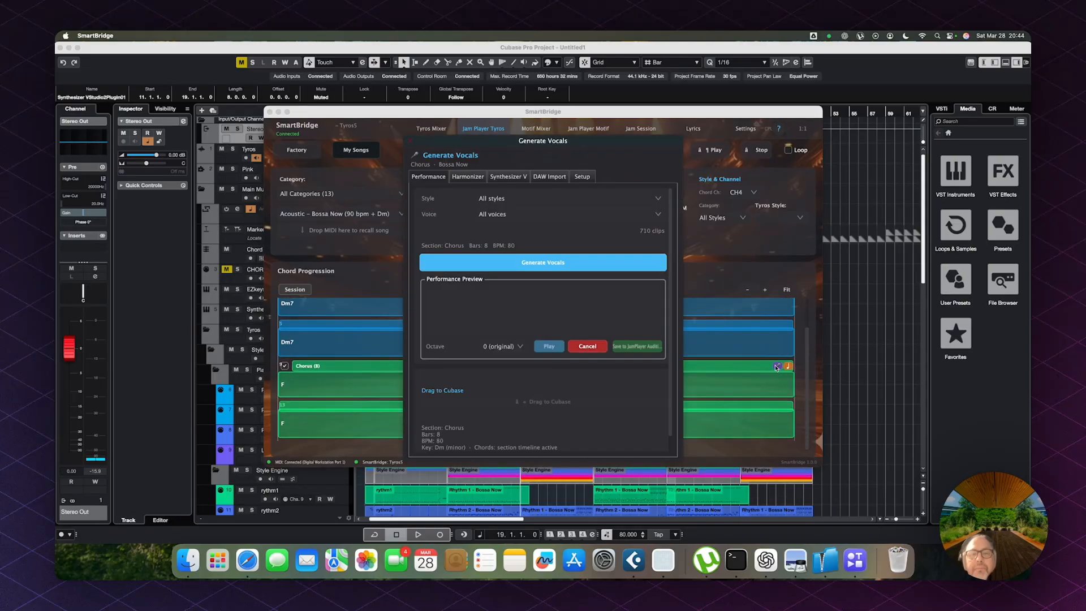
Generate vocal performances for the Chorus with the style Latin and the voice Female
click(509, 200)
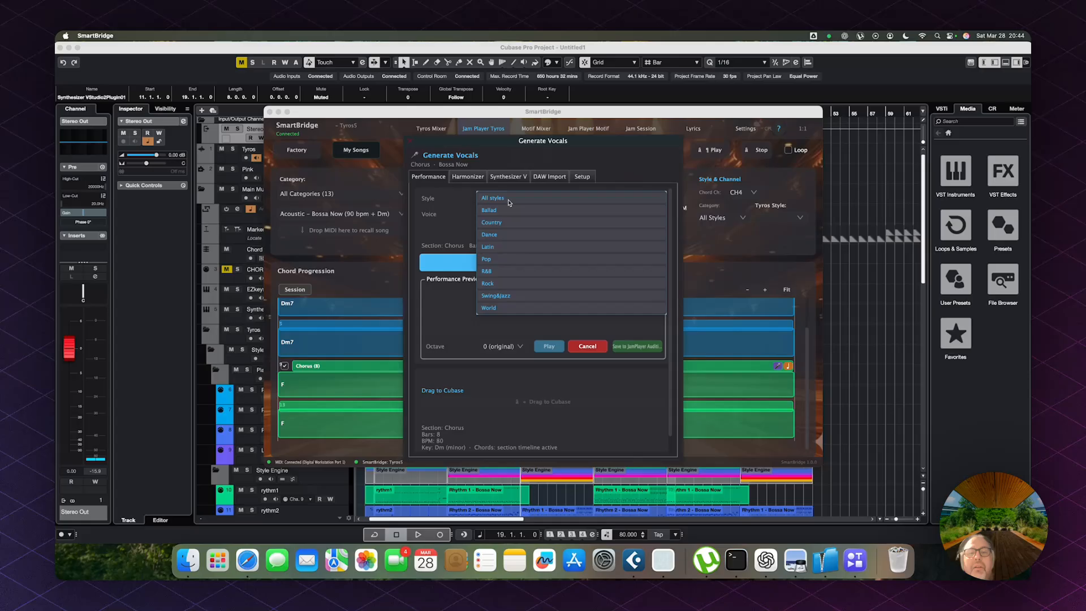
click(501, 248)
click(503, 216)
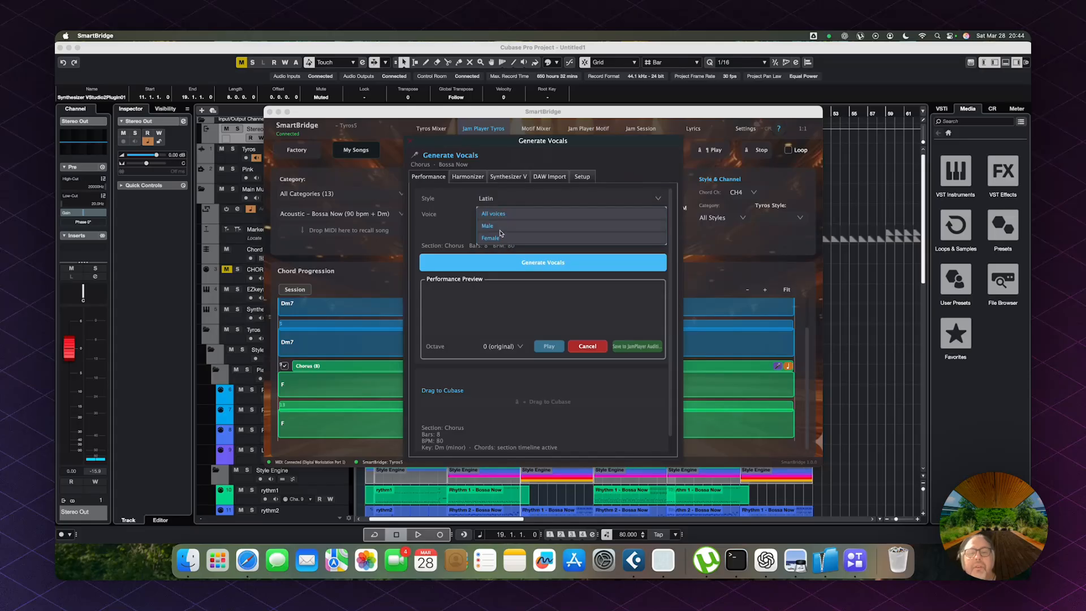
click(500, 238)
click(506, 262)
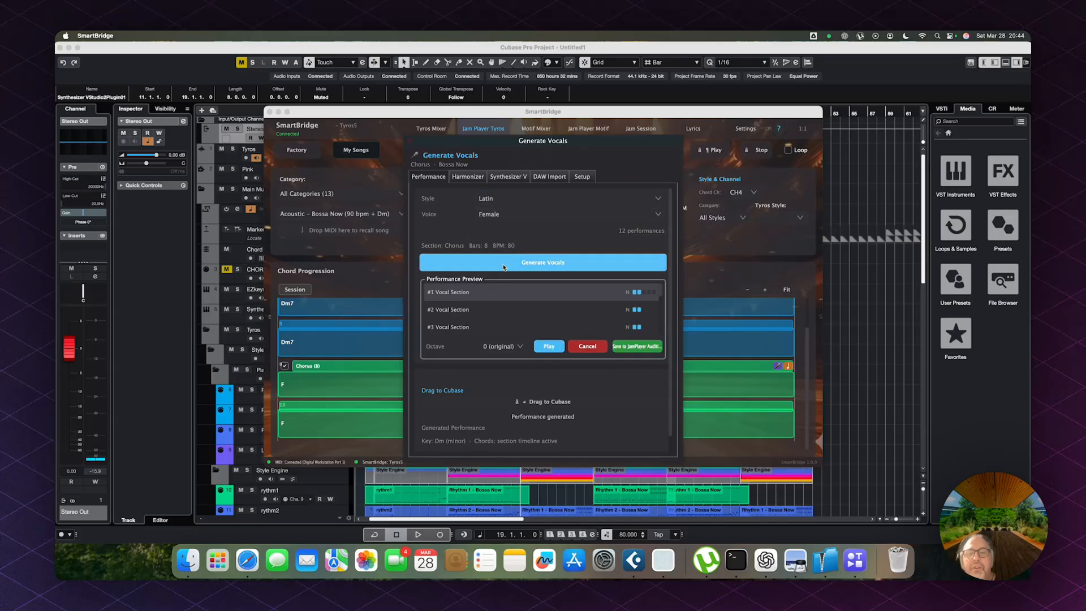
Audition the generated vocal sections #9, #11 and #10, leaving #10 selected with playback stopped
scroll(508, 316, down, 1)
scroll(508, 316, down, 4)
click(507, 308)
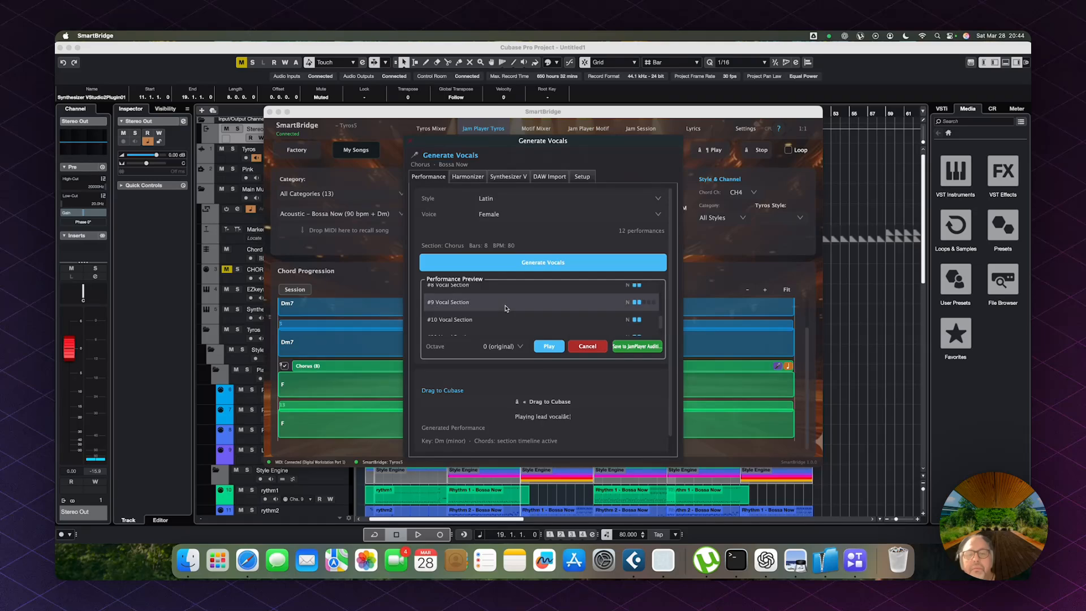
click(589, 346)
scroll(557, 331, down, 2)
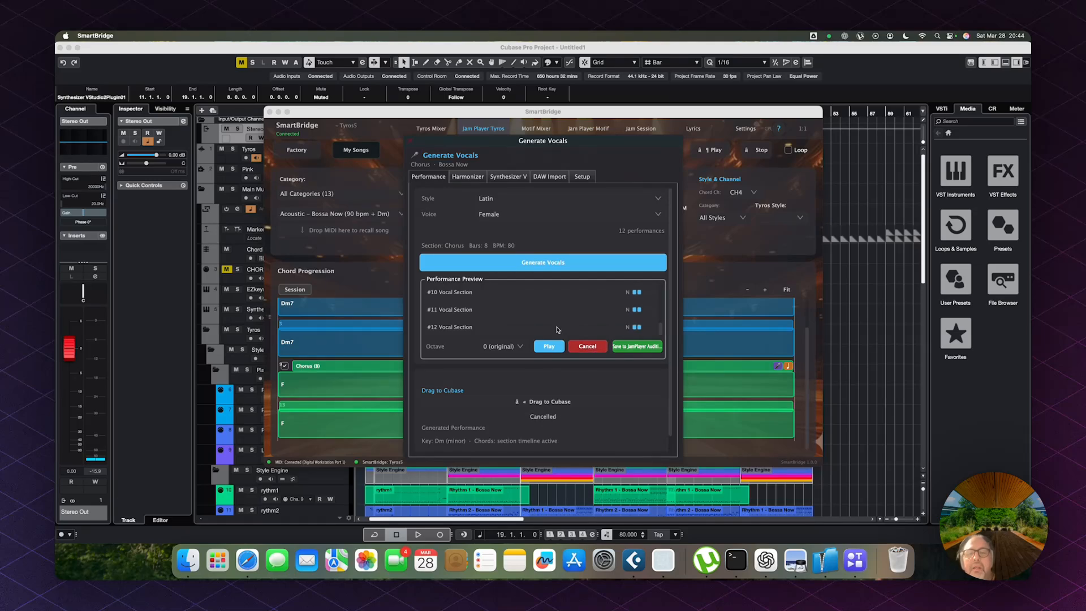
click(553, 314)
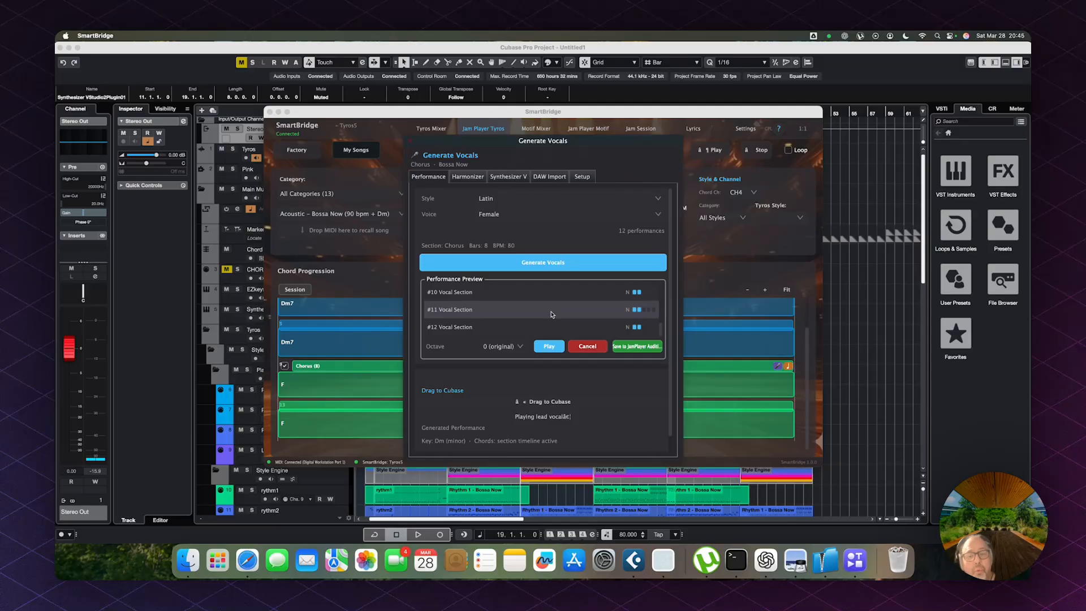
click(577, 298)
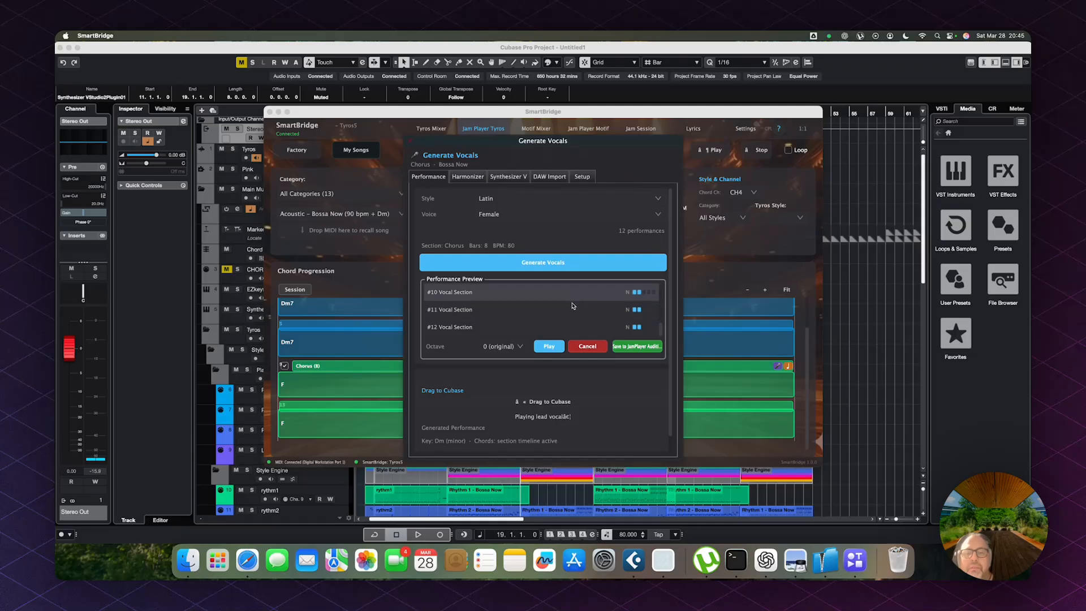
click(586, 345)
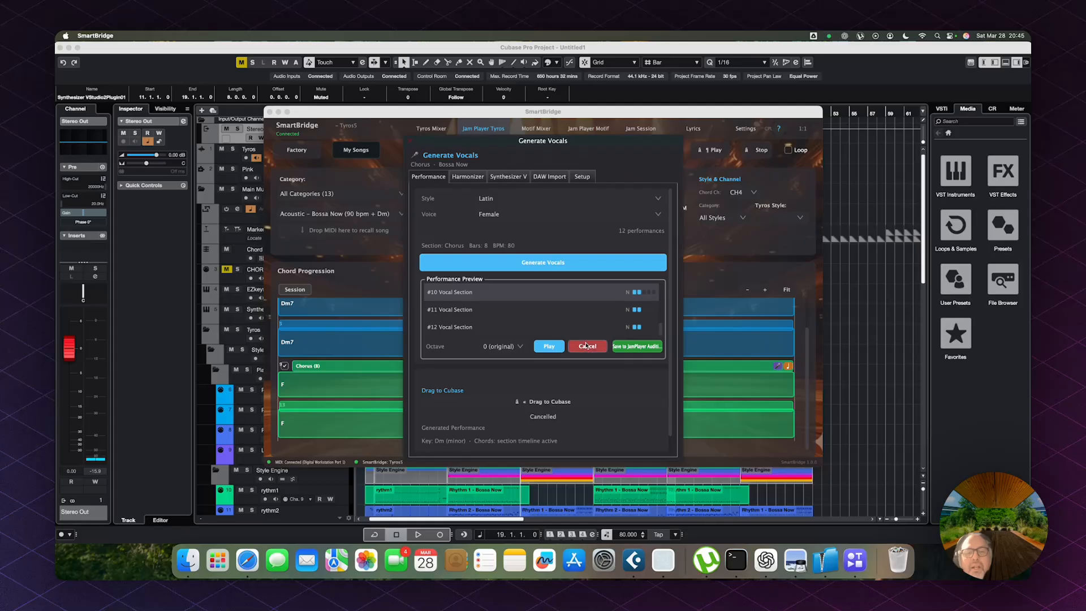
Place the #10 vocal section on Cubase's Synthesizer V track at bar 19 and check its notes and playback
drag(553, 405, 523, 237)
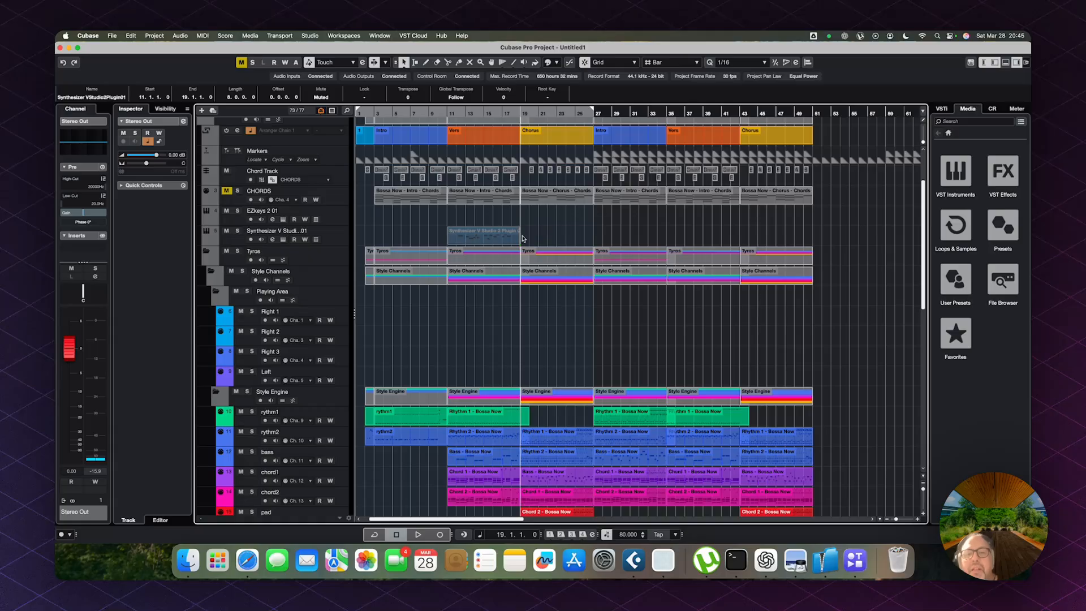
double_click(557, 240)
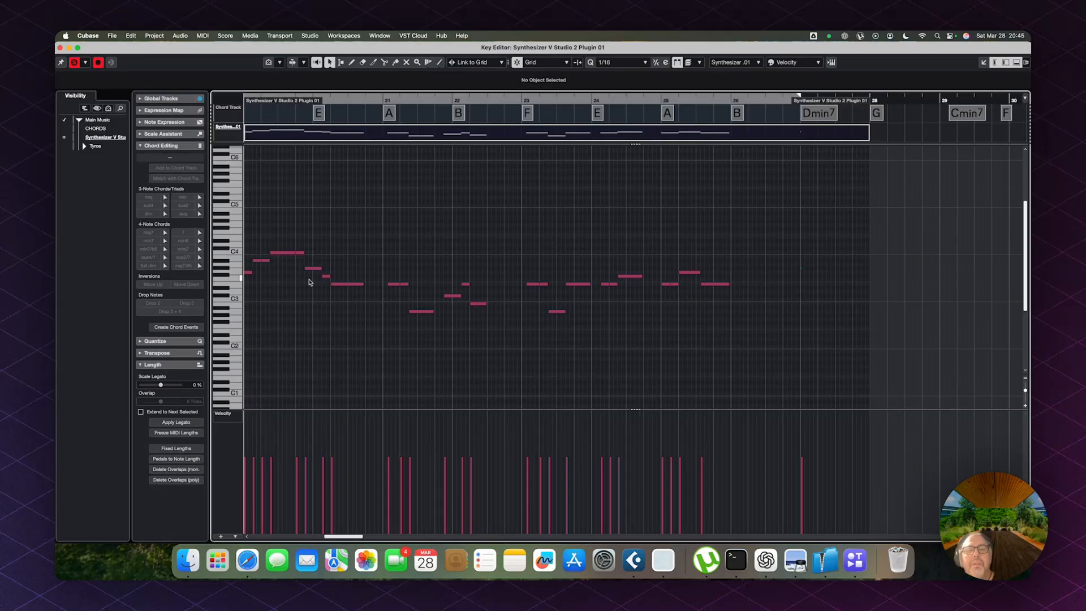
key(Escape)
key(space)
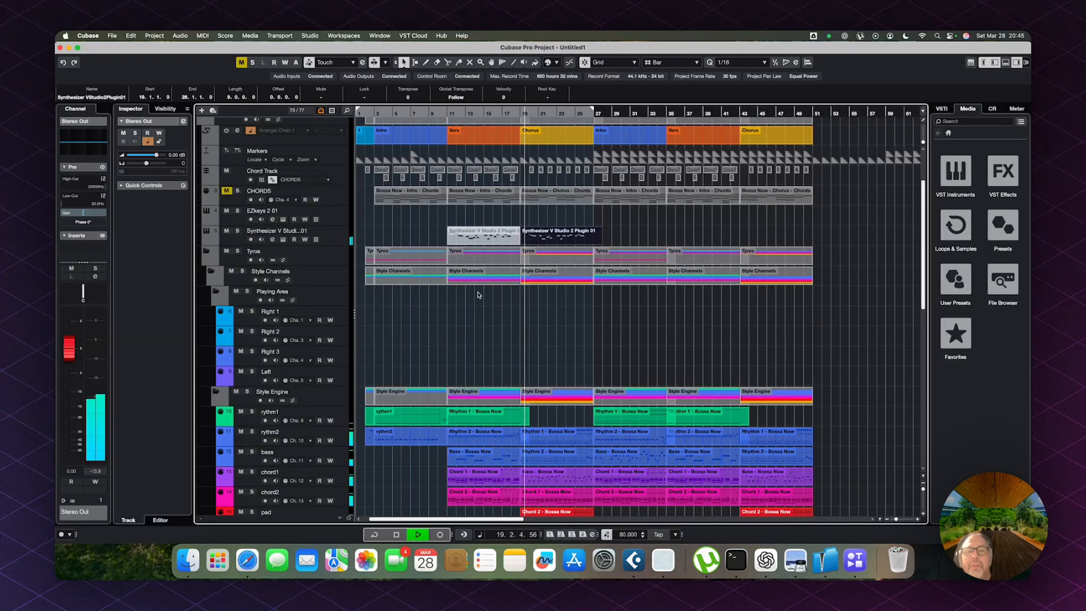
key(space)
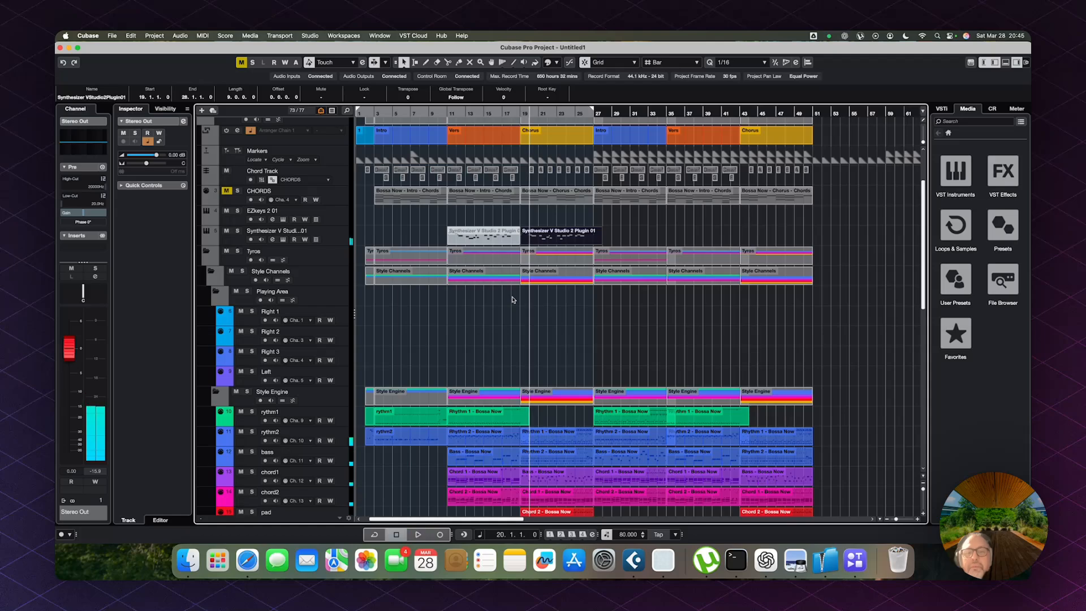
key(KP_Subtract)
Examine the notes of the chorus parts on the phrase1 and pad tracks in the Key Editor
scroll(536, 306, down, 5)
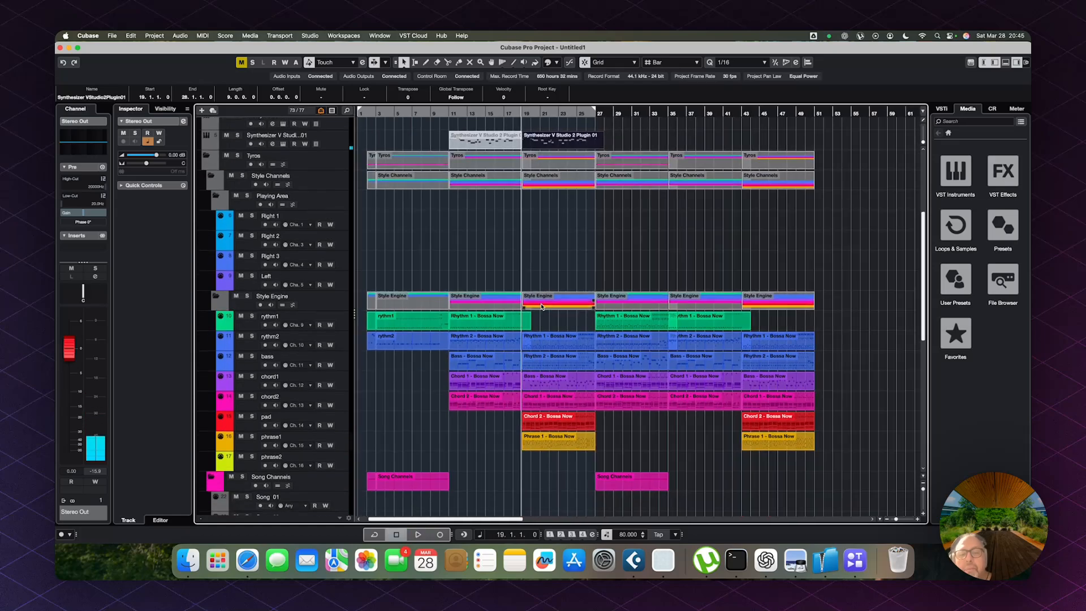
double_click(557, 439)
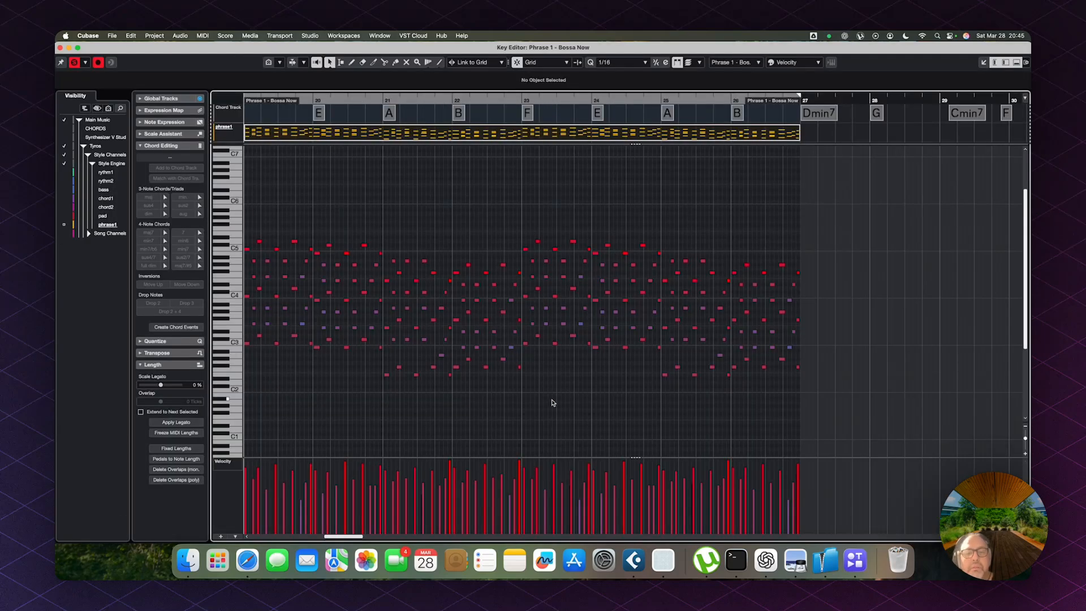
key(Escape)
double_click(540, 419)
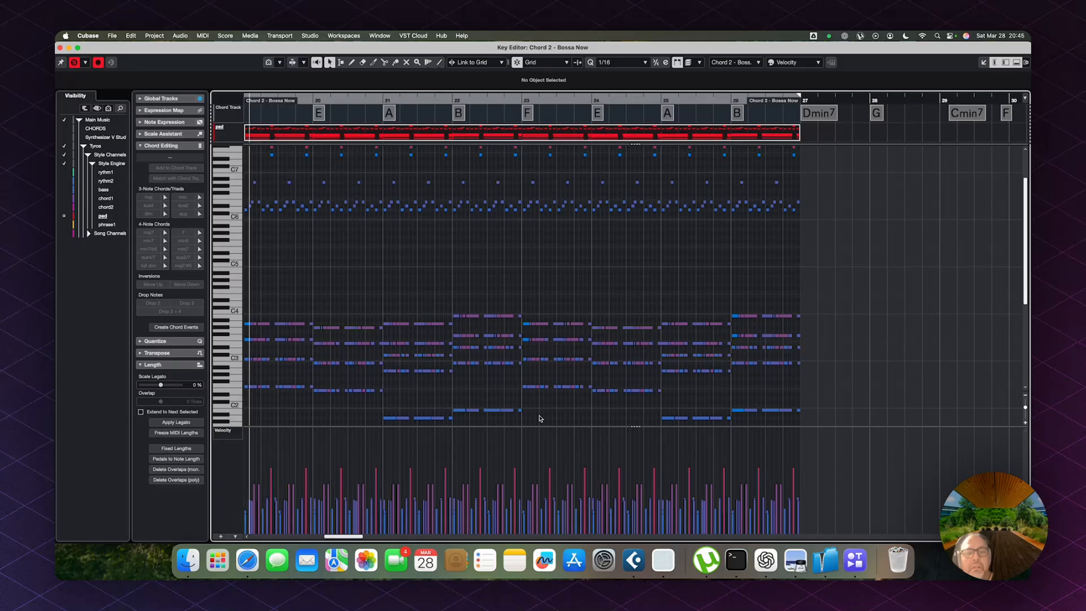
key(Escape)
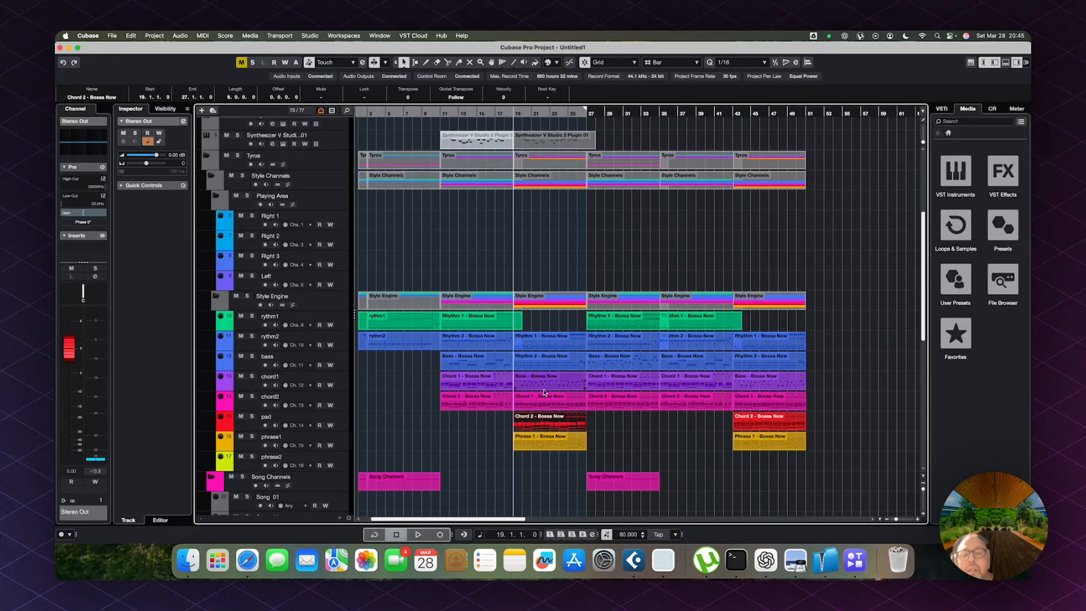
Move the five chorus parts at bar 19 from rythm2 through pad up one track each, starting at rythm1
click(551, 317)
drag(550, 407, 551, 418)
drag(547, 340, 548, 320)
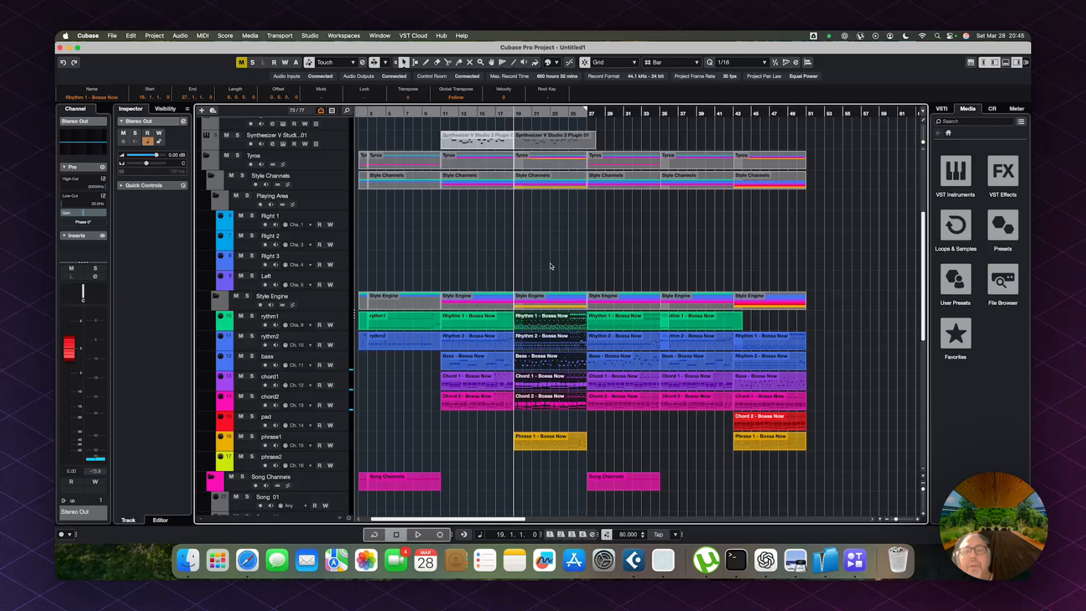
Play the chorus from bar 19, then open the chorus vocal part in the Key Editor and restart playback there
scroll(552, 243, up, 5)
key(space)
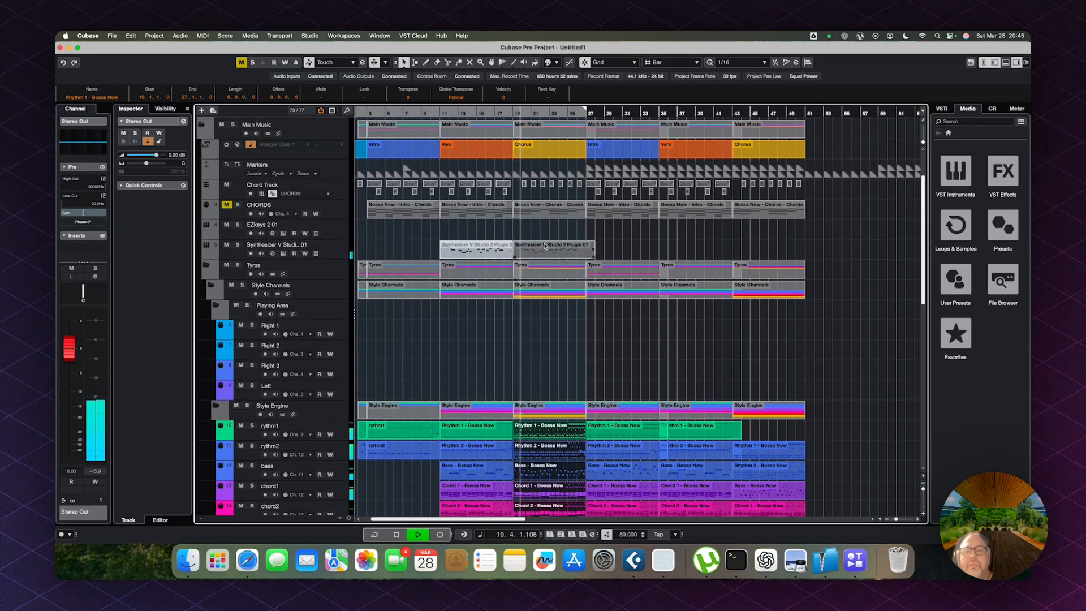
double_click(544, 245)
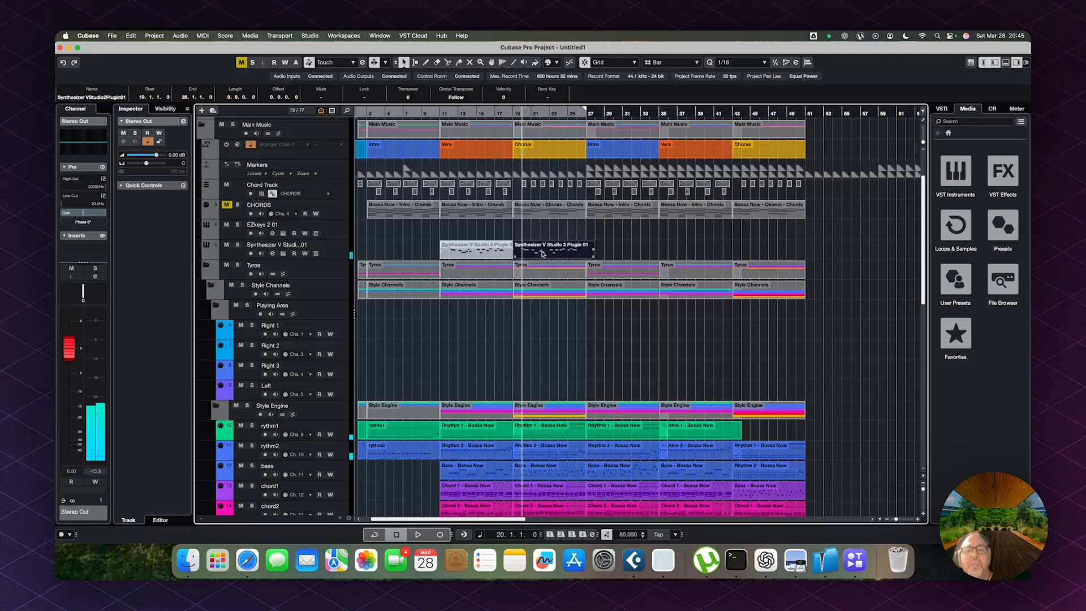
key(KP_Subtract)
key(space)
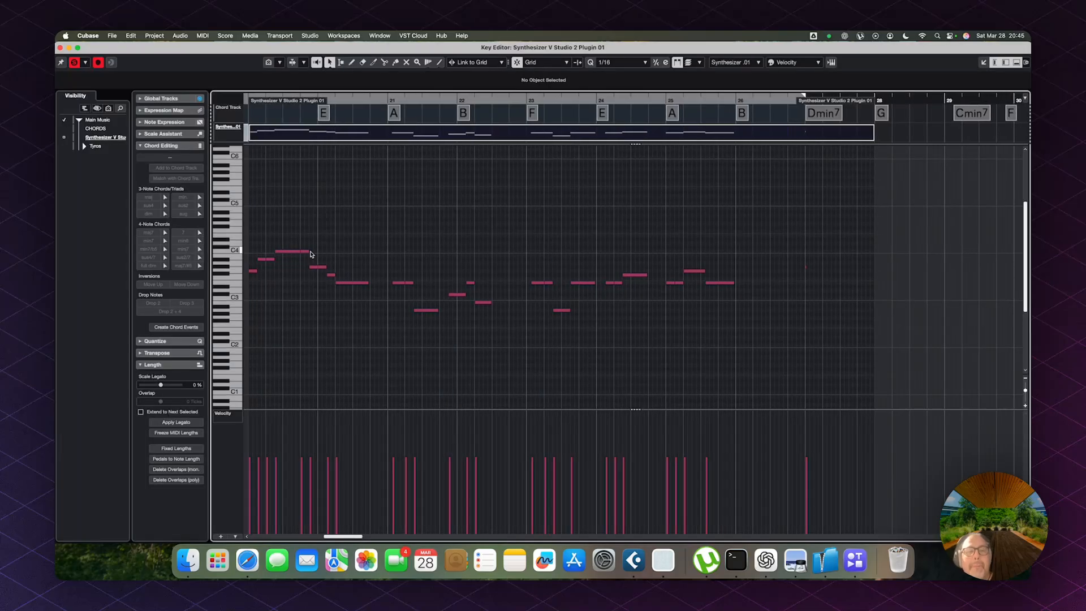
Stop playback and match the chorus vocal notes from the end of bar 19 through bar 20 with the chord track
key(space)
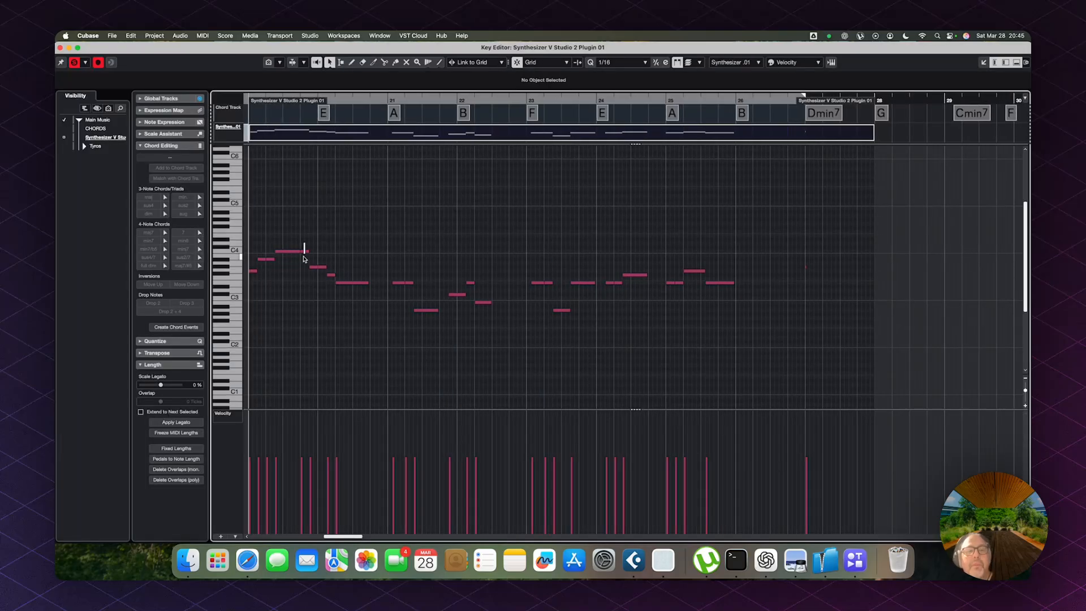
click(304, 252)
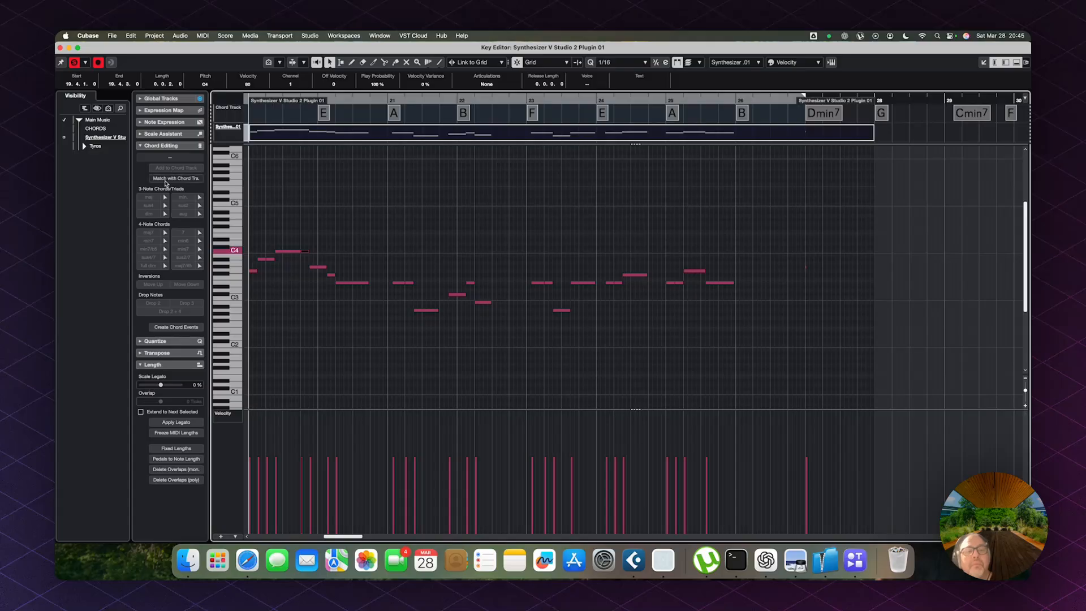
click(165, 180)
drag(320, 253, 318, 276)
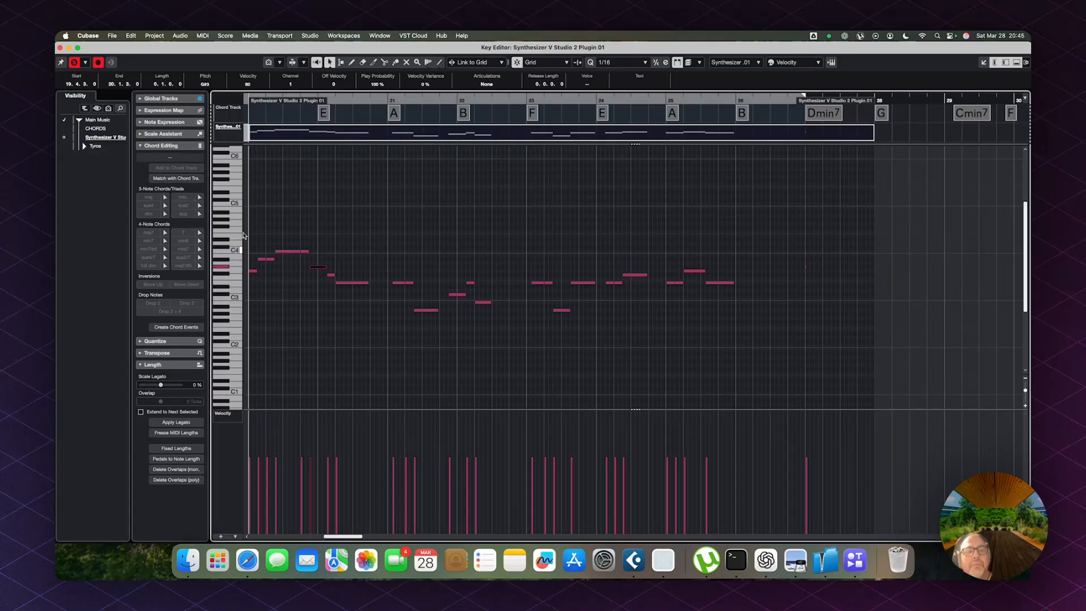
click(182, 181)
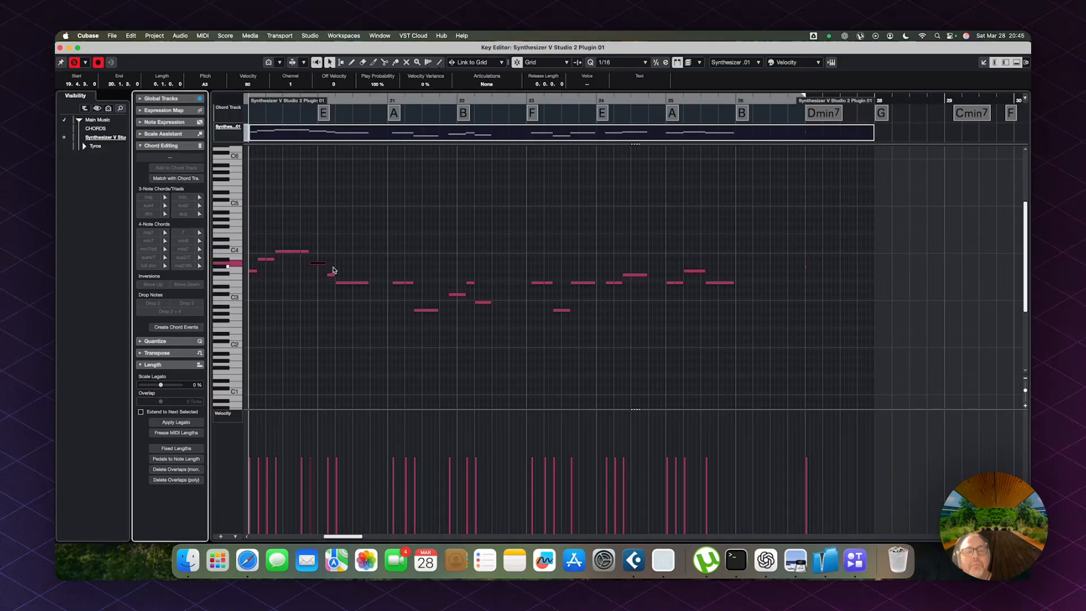
click(331, 274)
click(186, 180)
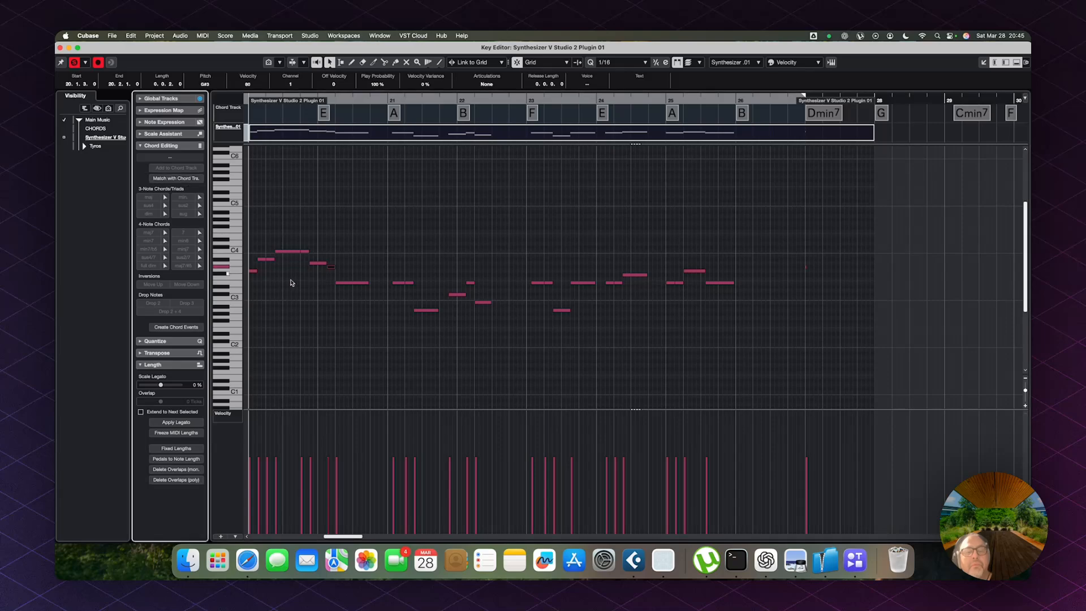
click(351, 282)
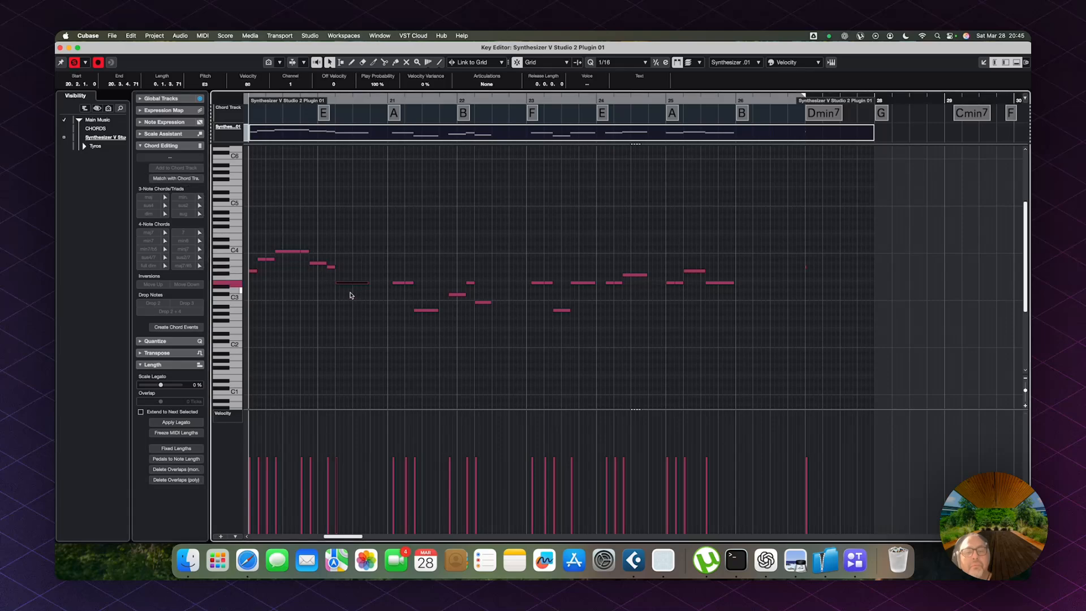
click(194, 180)
Match the chorus vocal notes in bars 21 and 22 with the chord track
click(403, 282)
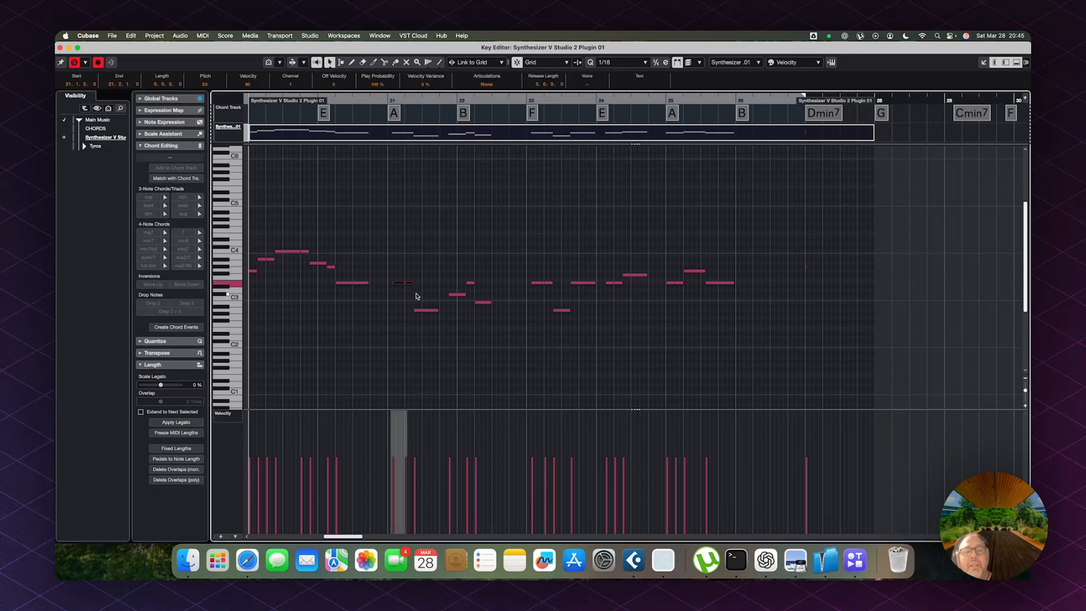
click(175, 179)
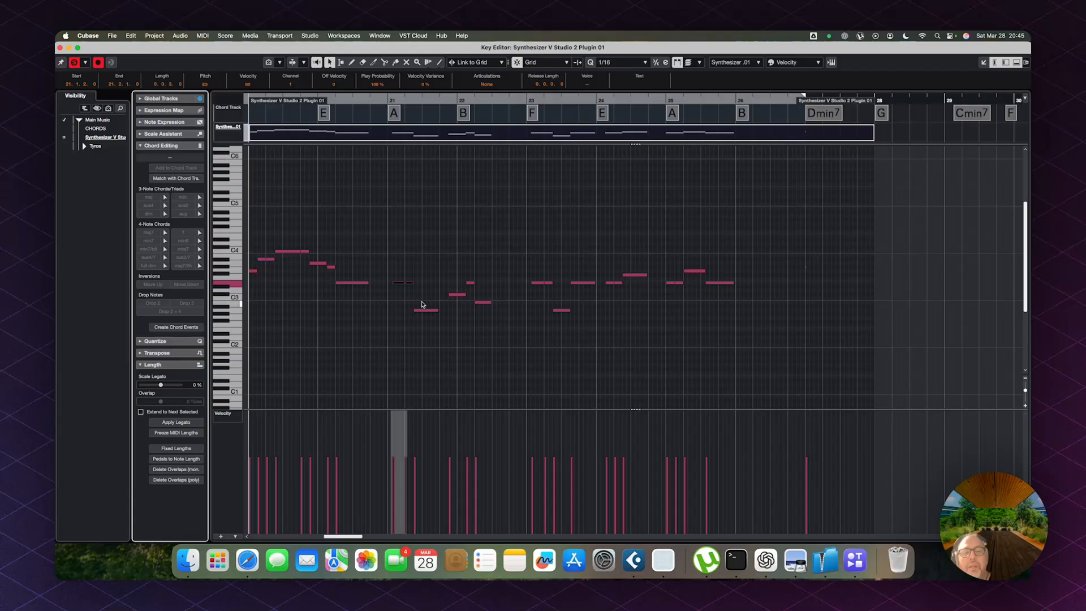
click(425, 310)
click(175, 179)
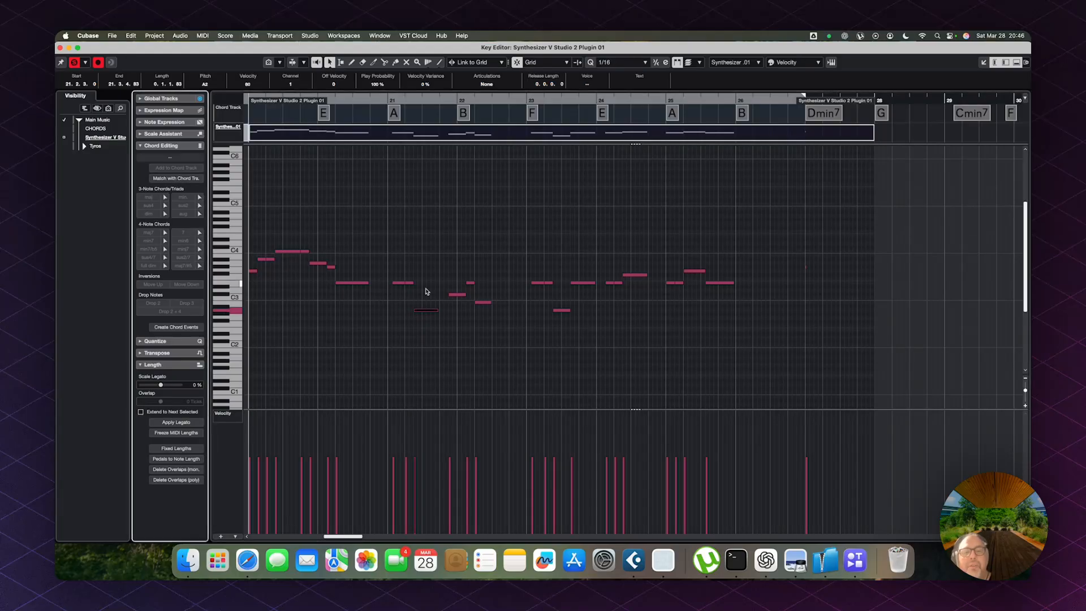
click(457, 294)
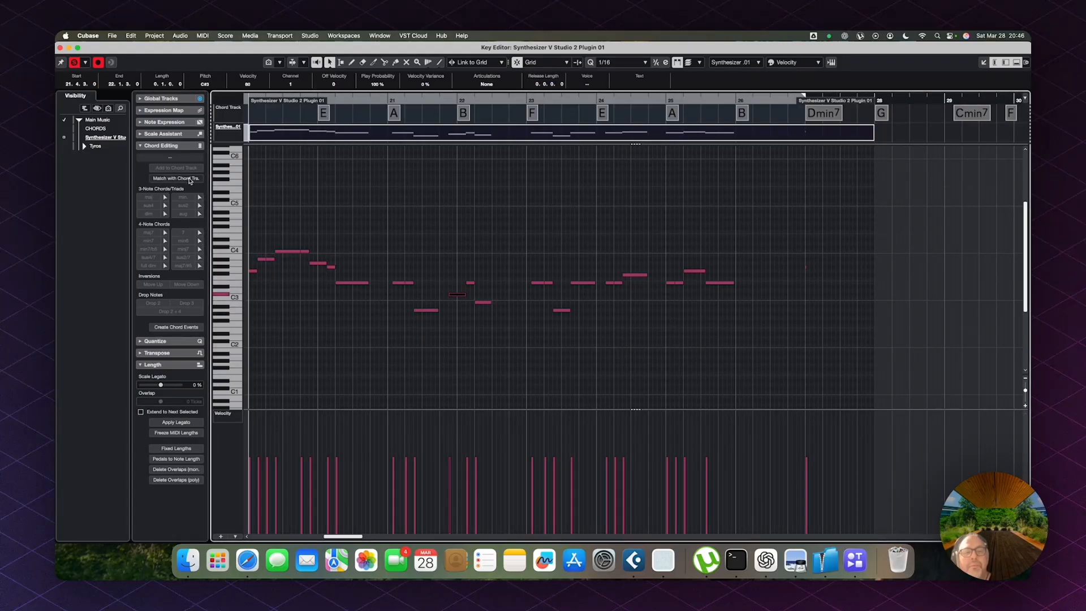
drag(472, 278, 484, 306)
click(179, 178)
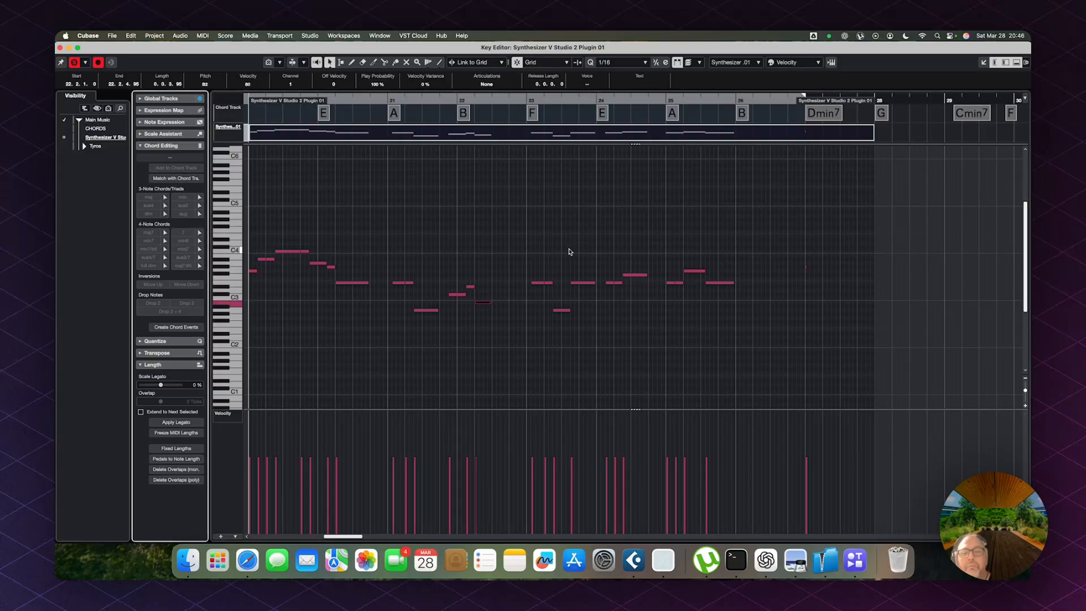
Match the chorus vocal notes in bars 23 and 24 with the chord track
drag(526, 257, 557, 300)
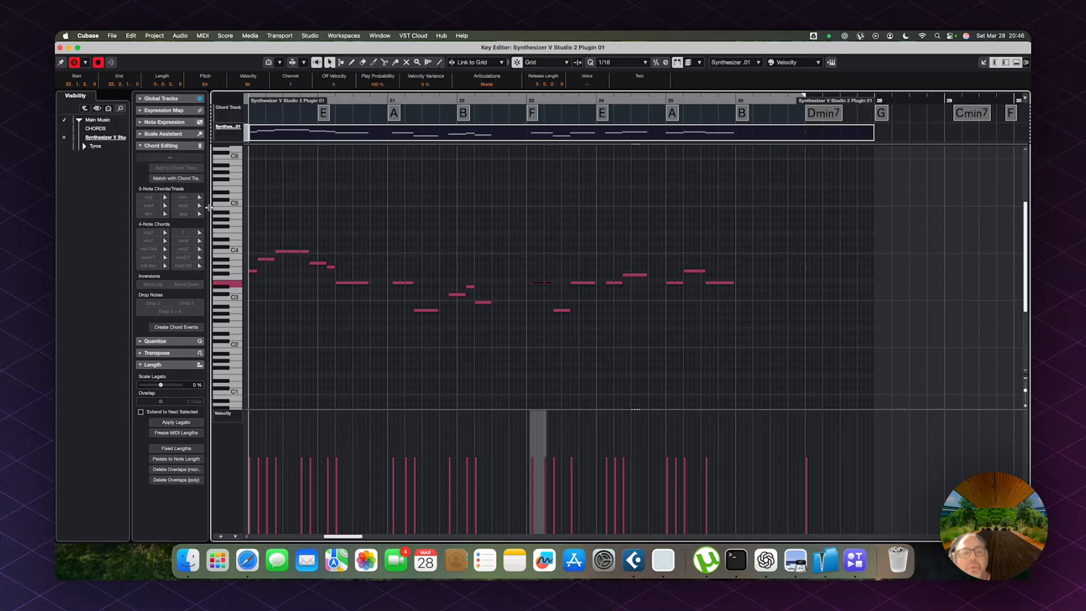
click(186, 180)
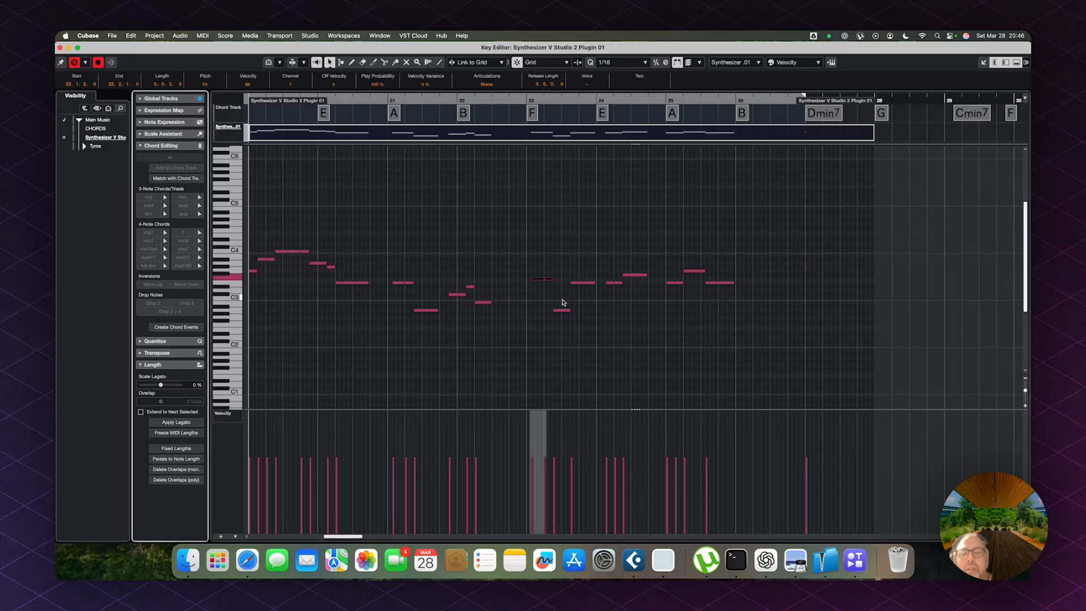
click(561, 310)
click(196, 179)
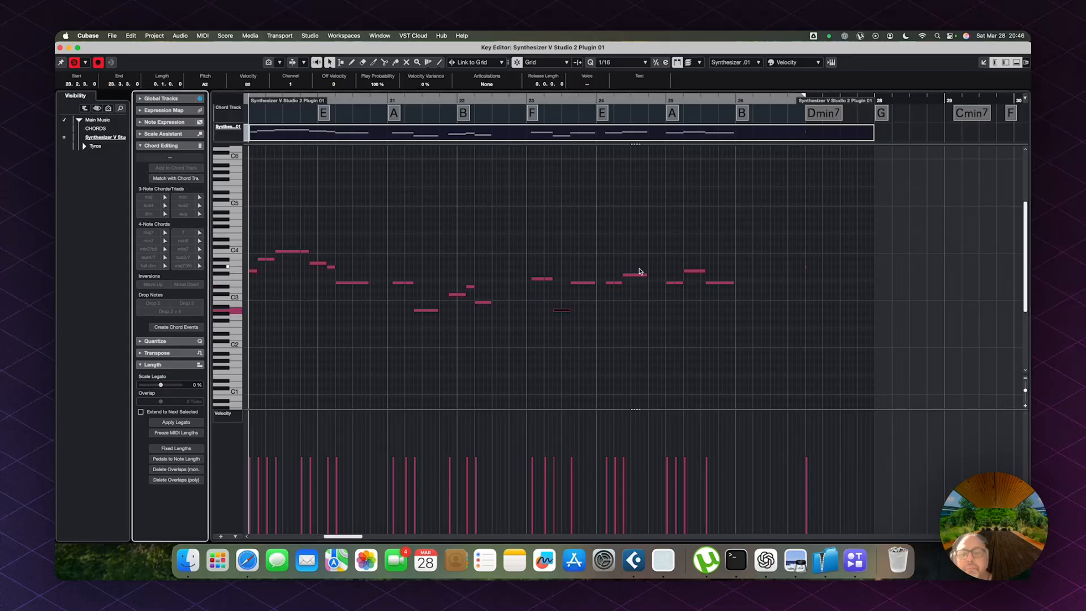
drag(579, 271, 621, 291)
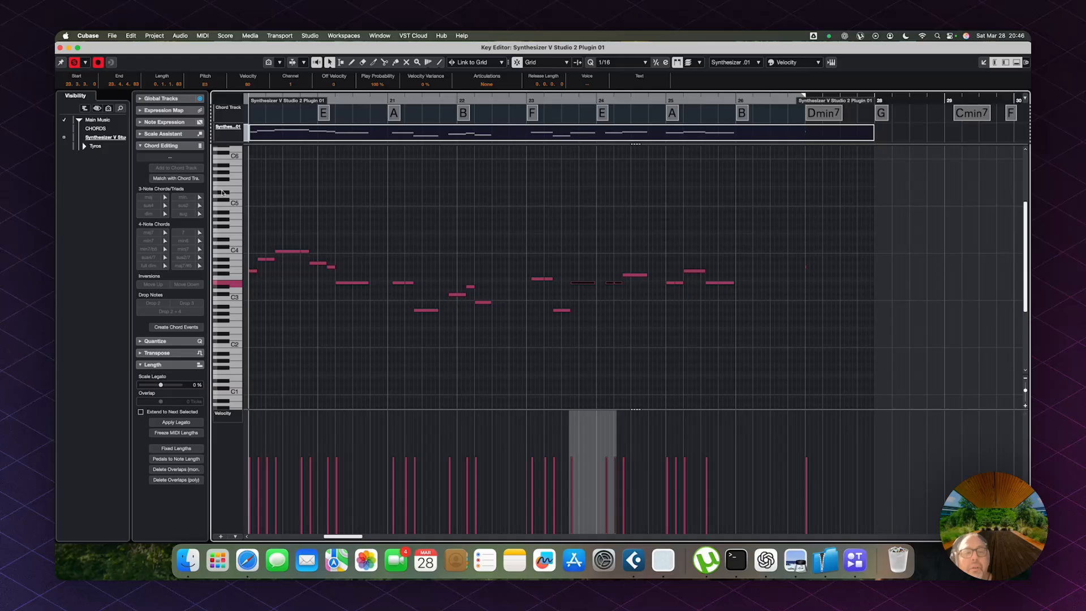
click(197, 181)
click(637, 275)
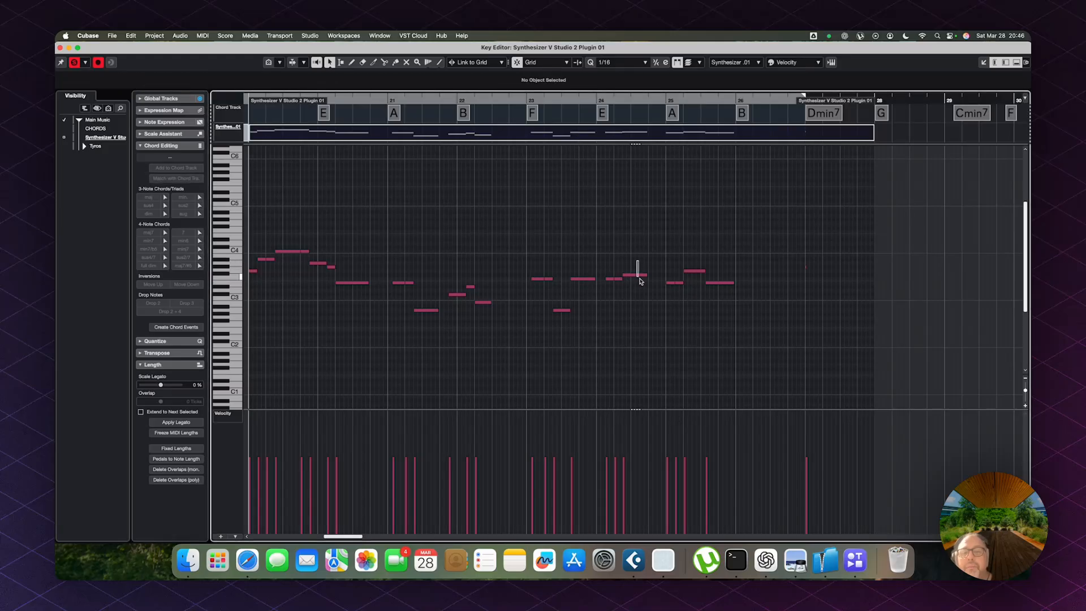
click(181, 178)
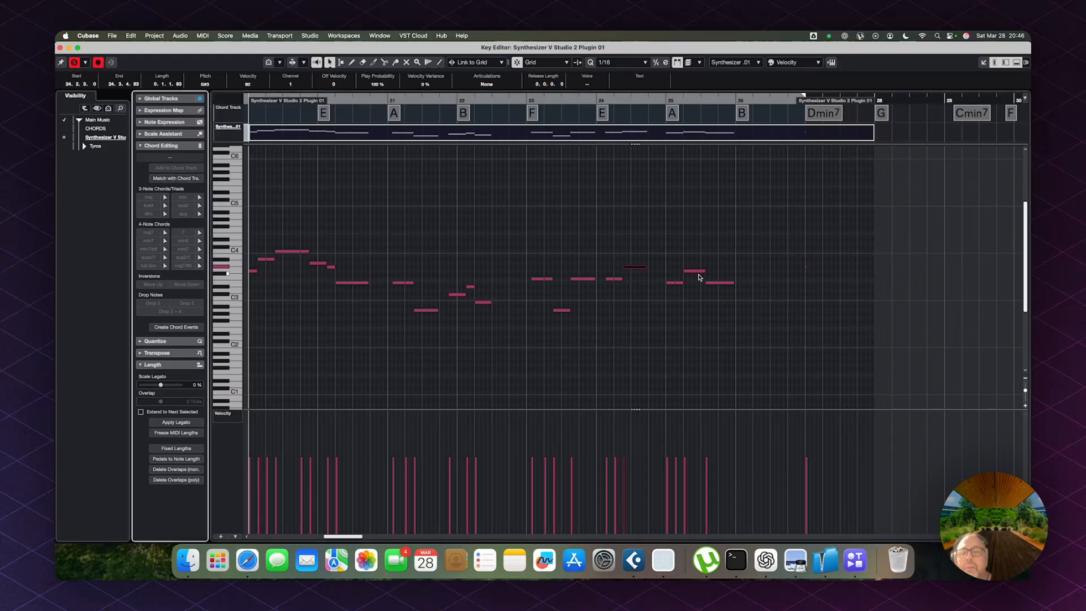
Match the chorus vocal notes in bar 25 with the chord track, then clear the note selection
drag(672, 263, 680, 293)
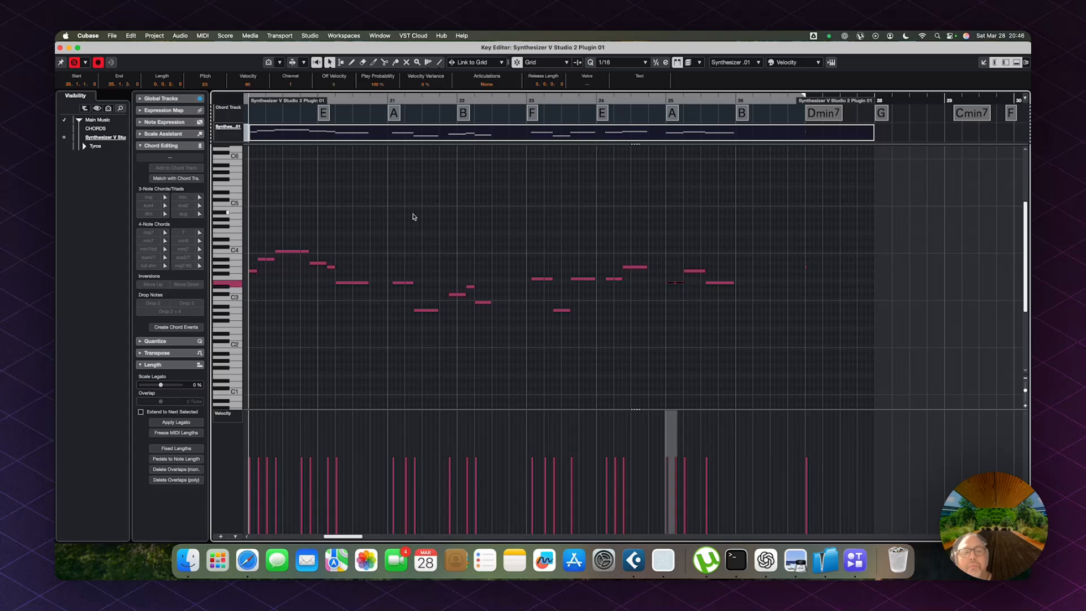
click(181, 178)
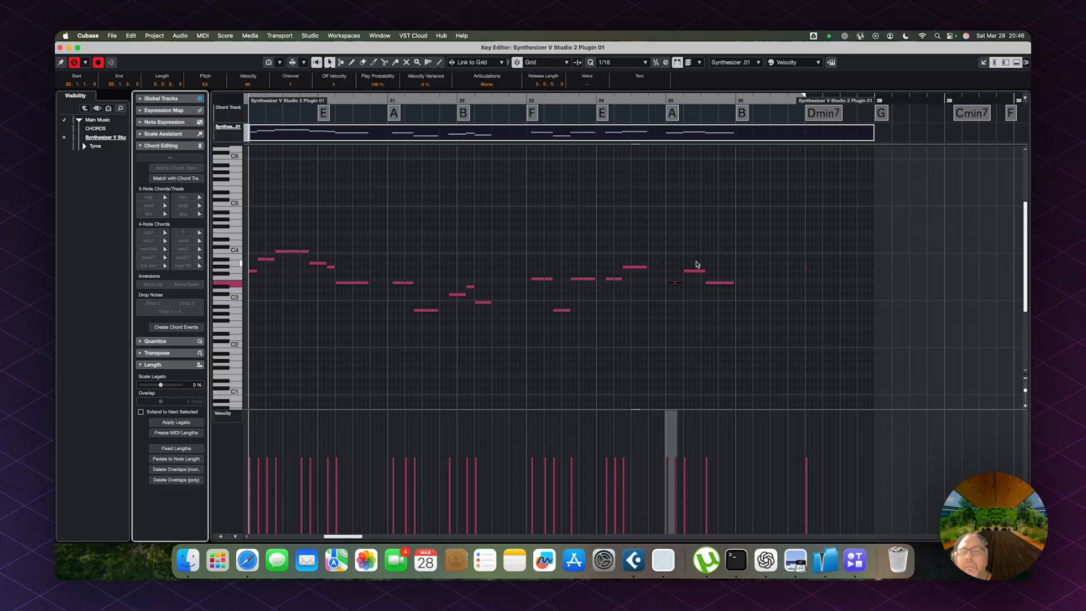
click(696, 270)
click(189, 178)
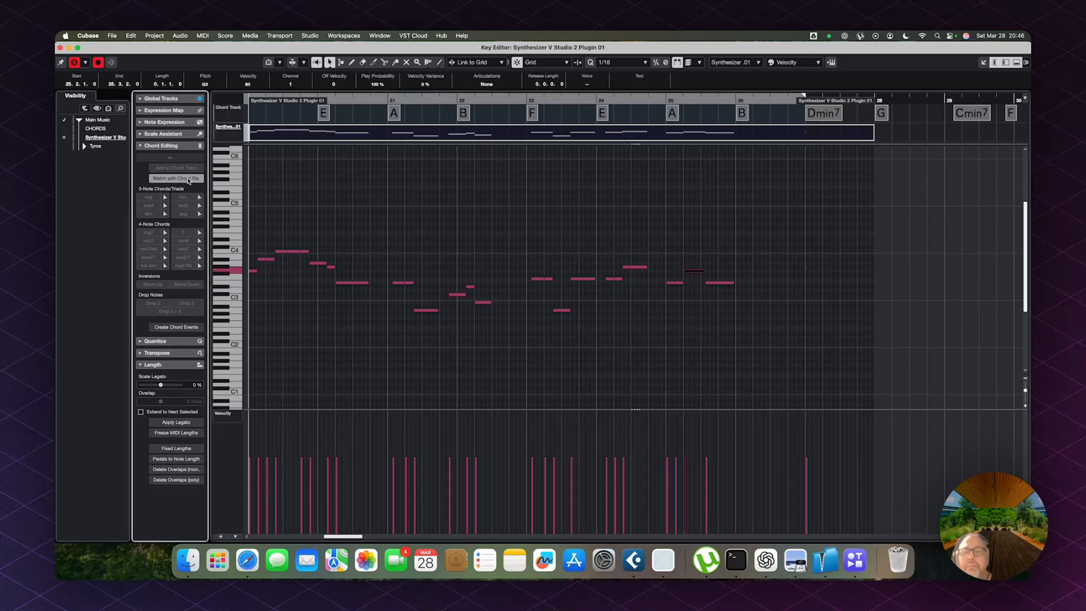
click(722, 282)
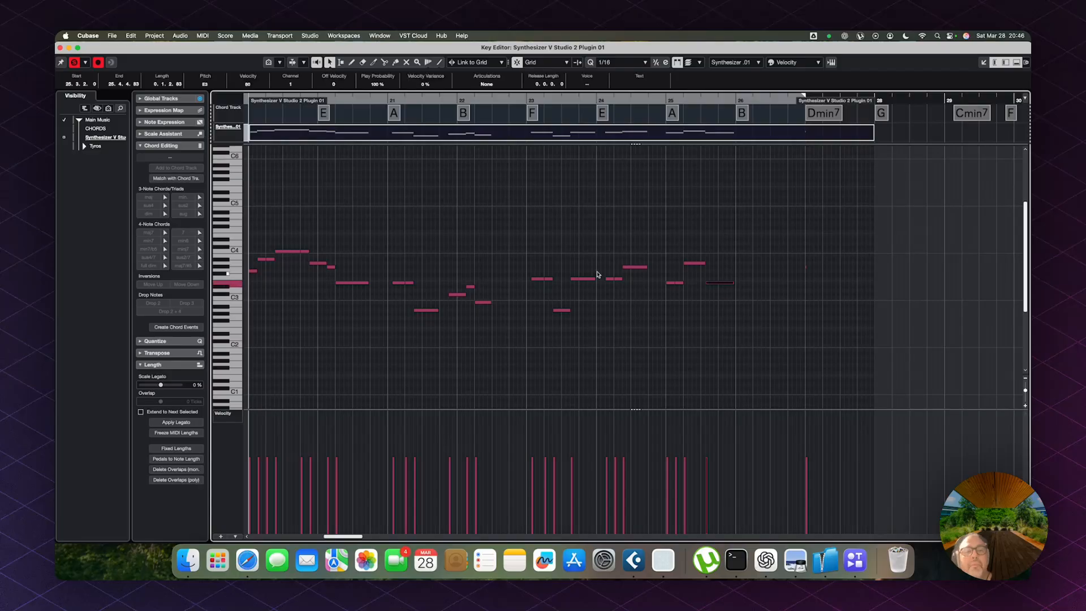
click(329, 300)
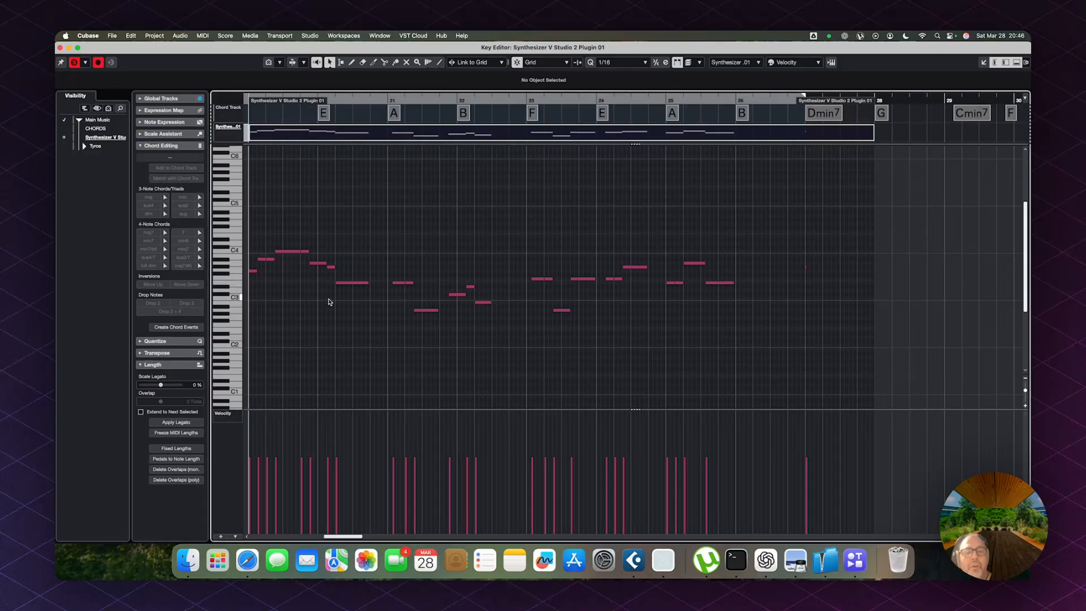
Delete the stray note at bar 27 from the chorus vocal part and close the Key Editor
scroll(327, 300, left, 2)
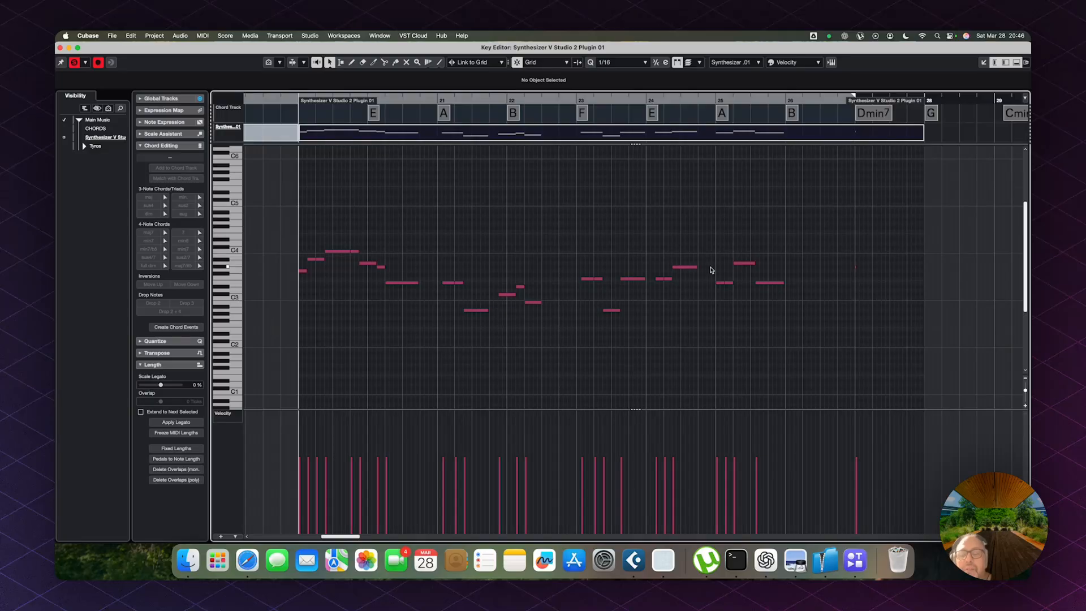
drag(827, 246, 871, 279)
key(Delete)
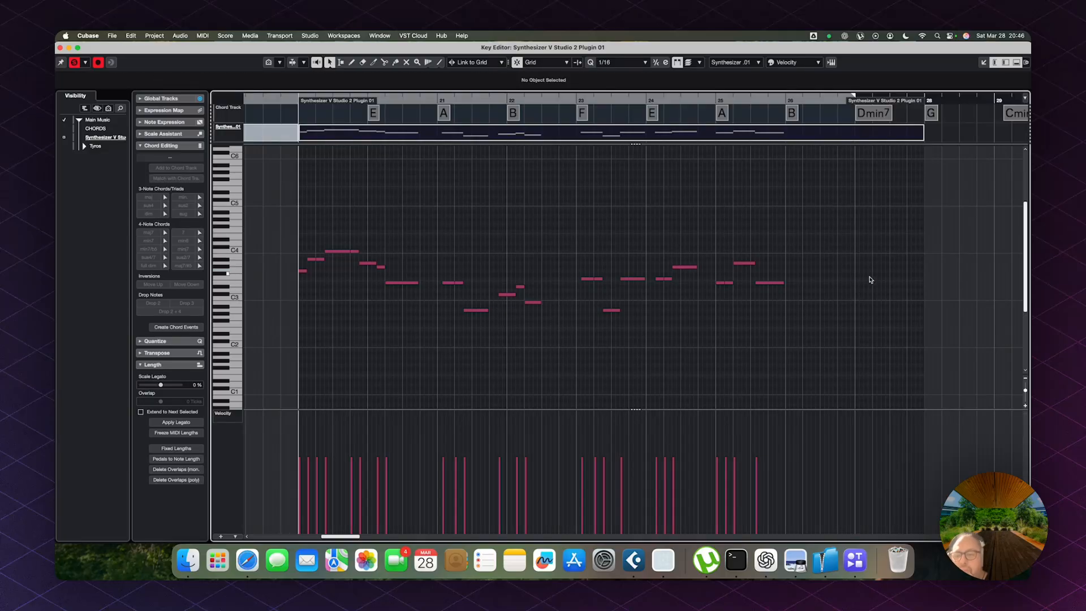
key(Return)
Split the chorus vocal part at bar 27 and delete the piece beyond the split
key(KP_Add)
key(KP_Add)
key(KP_Add)
key(KP_Add)
key(KP_Add)
key(KP_Add)
key(KP_Add)
key(KP_Add)
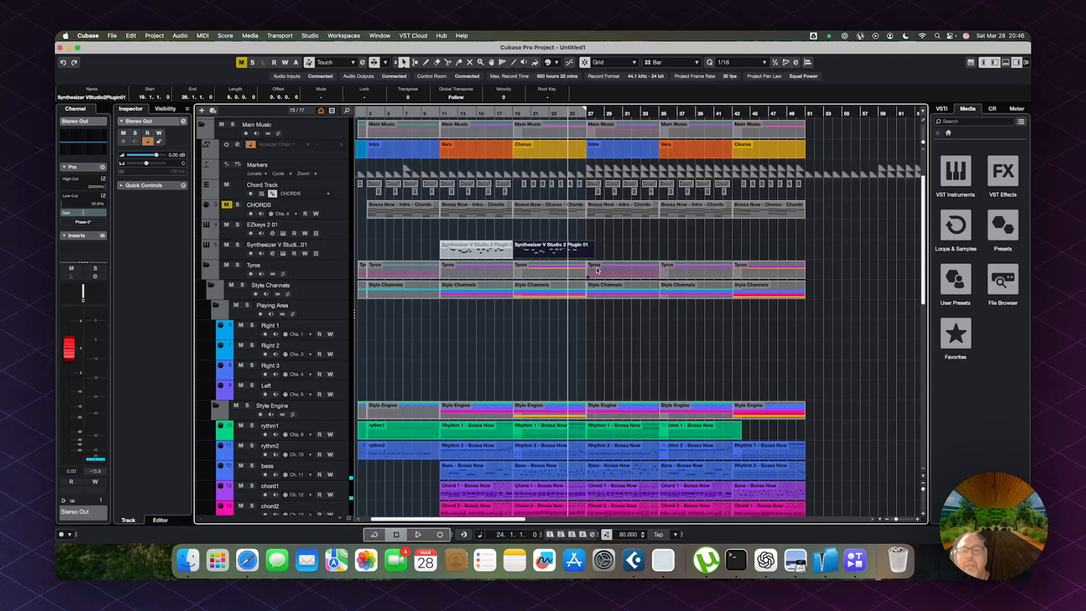
key(3)
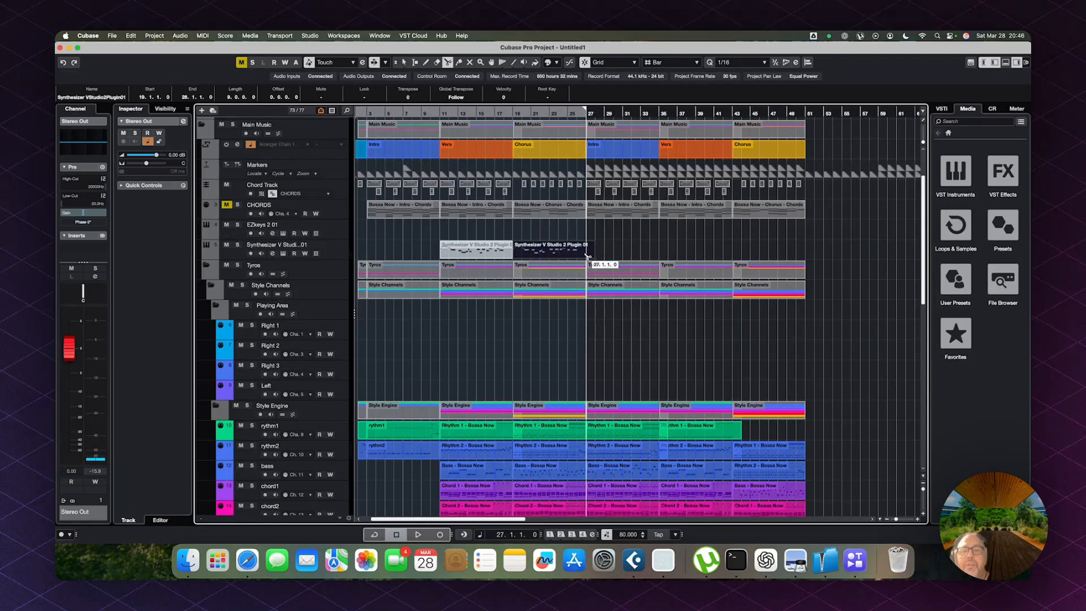
click(588, 256)
key(1)
key(Delete)
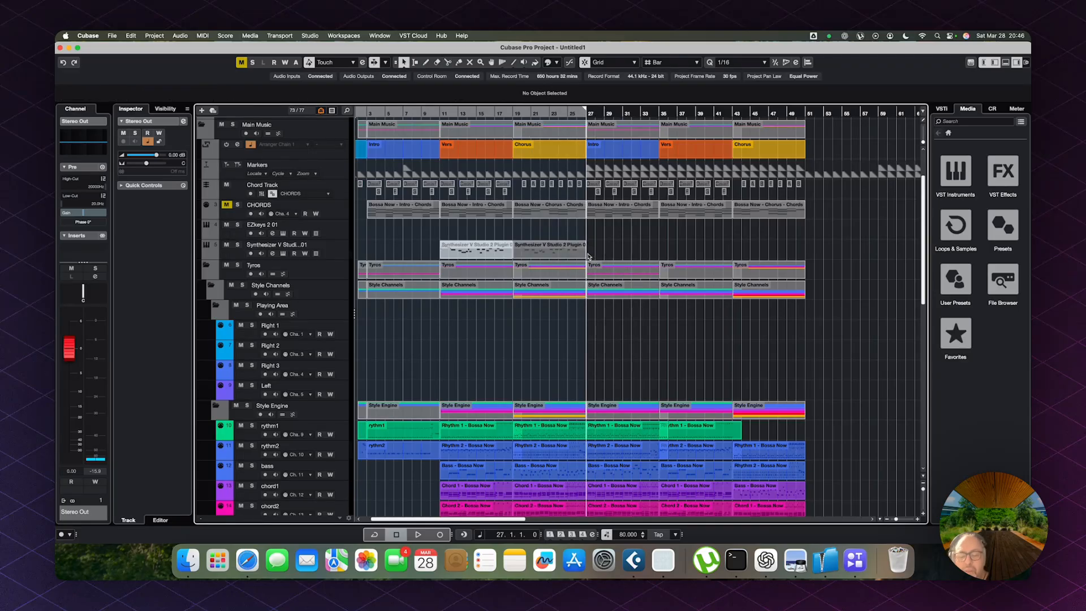
Mute the chorus vocal part and bring it as the melody into SmartBridge's DAW import for generating vocals
click(547, 246)
key(2)
key(super+Tab)
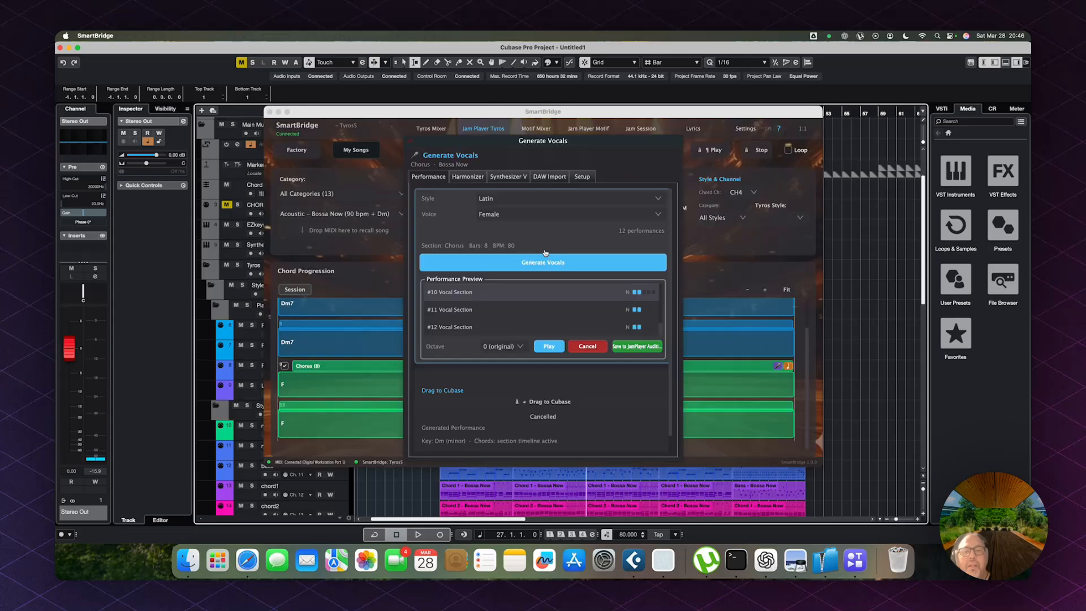
click(548, 177)
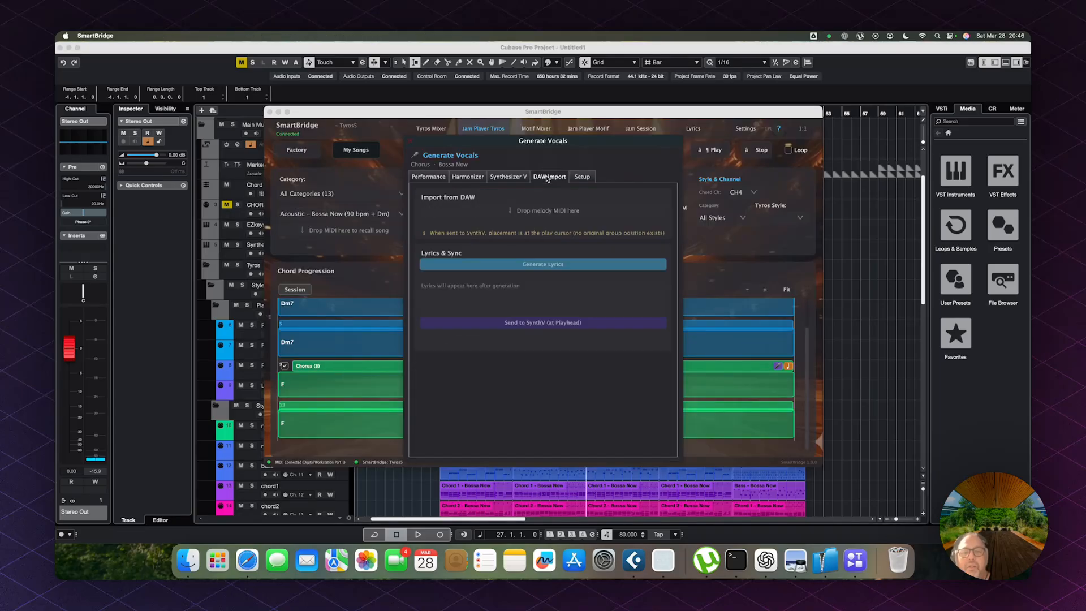
key(super+Tab)
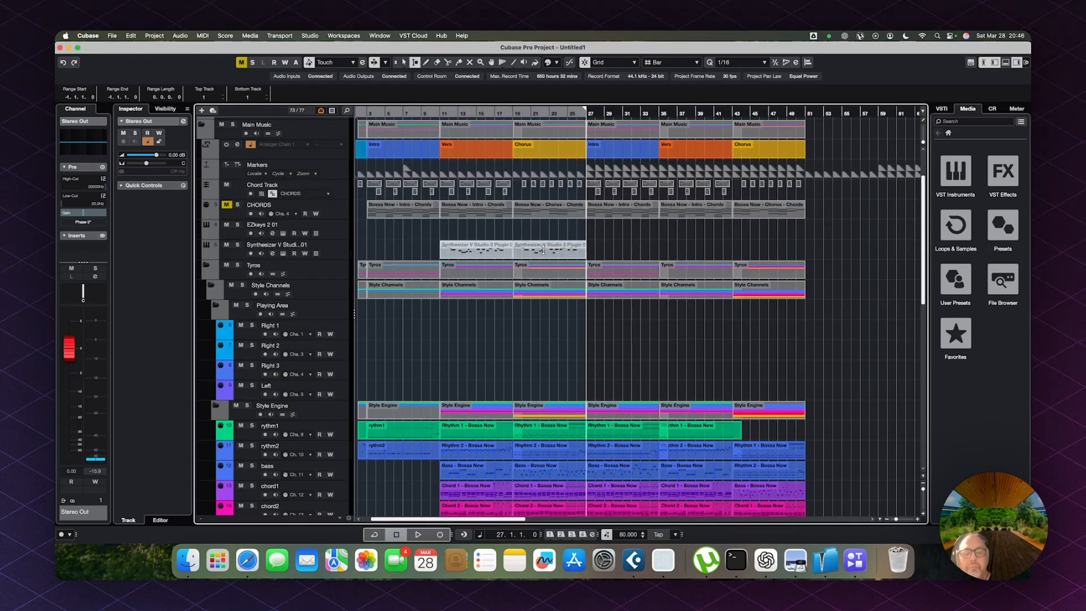
key(1)
mouse_move(544, 250)
mouse_down()
mouse_move(548, 271)
mouse_move(533, 249)
mouse_up()
key(super+Tab)
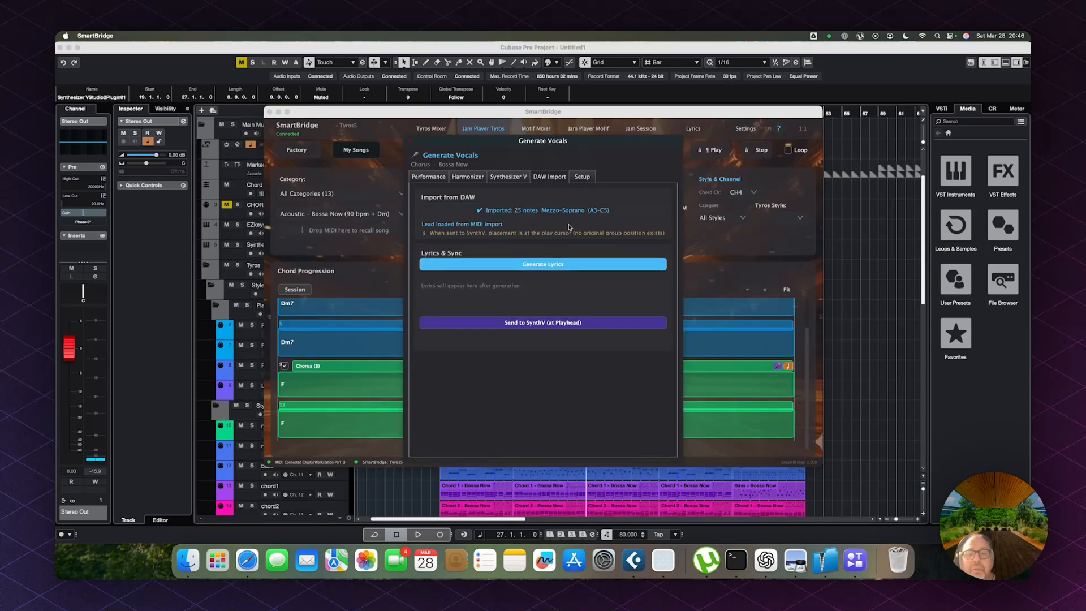
Generate lyrics for the imported chorus melody, send it to SynthV at the playhead, and return to Cubase
click(550, 264)
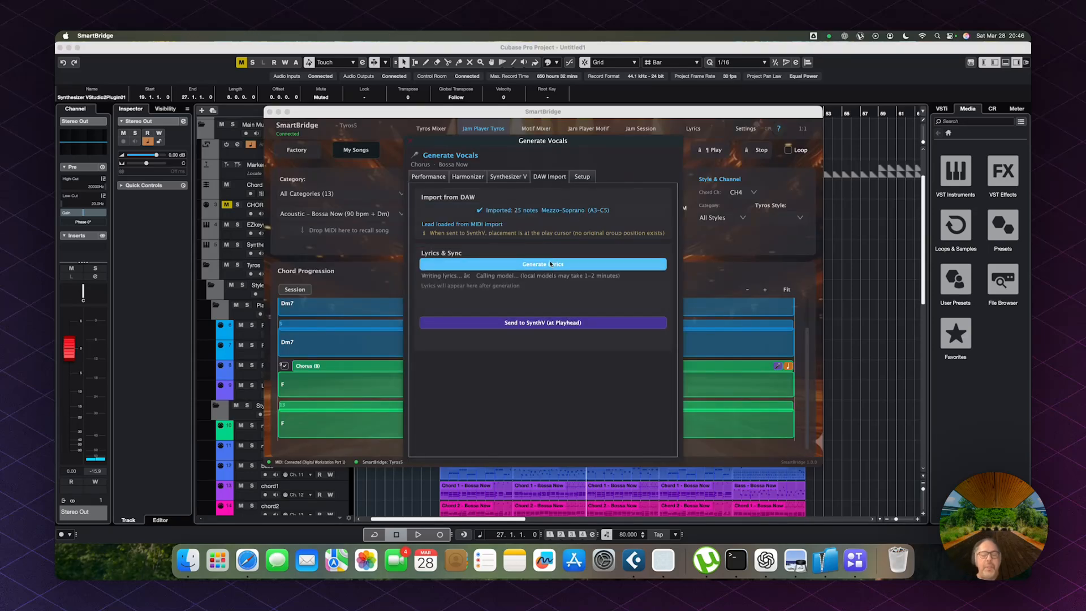
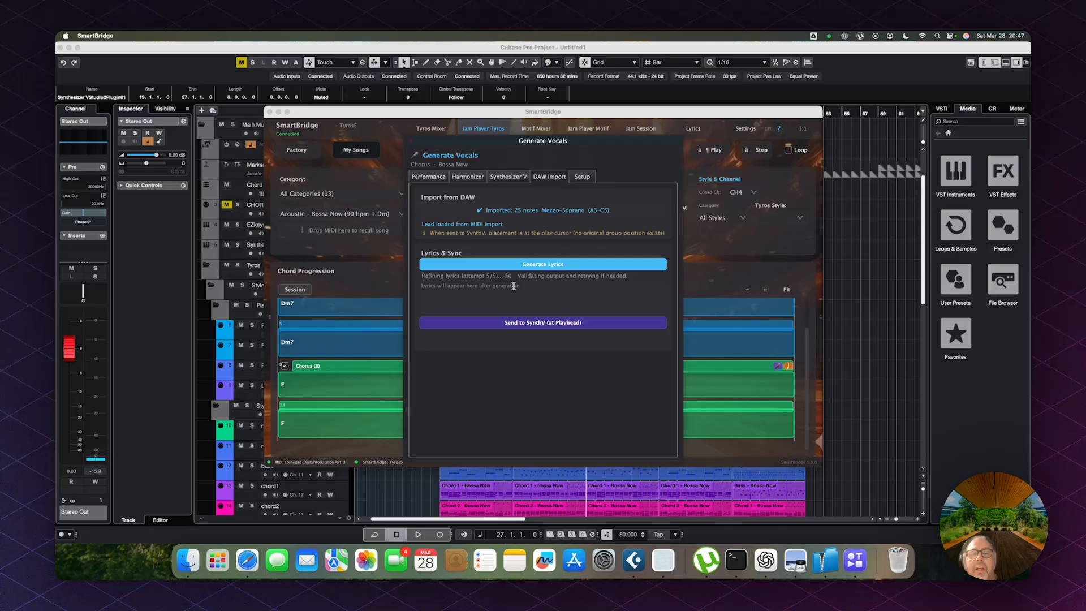
click(540, 327)
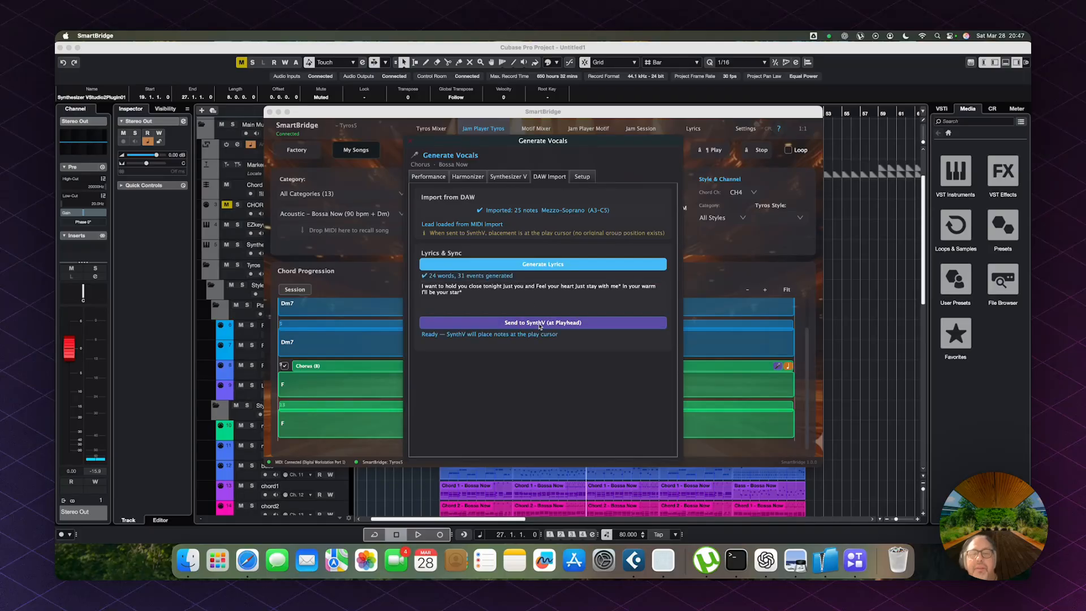
click(842, 293)
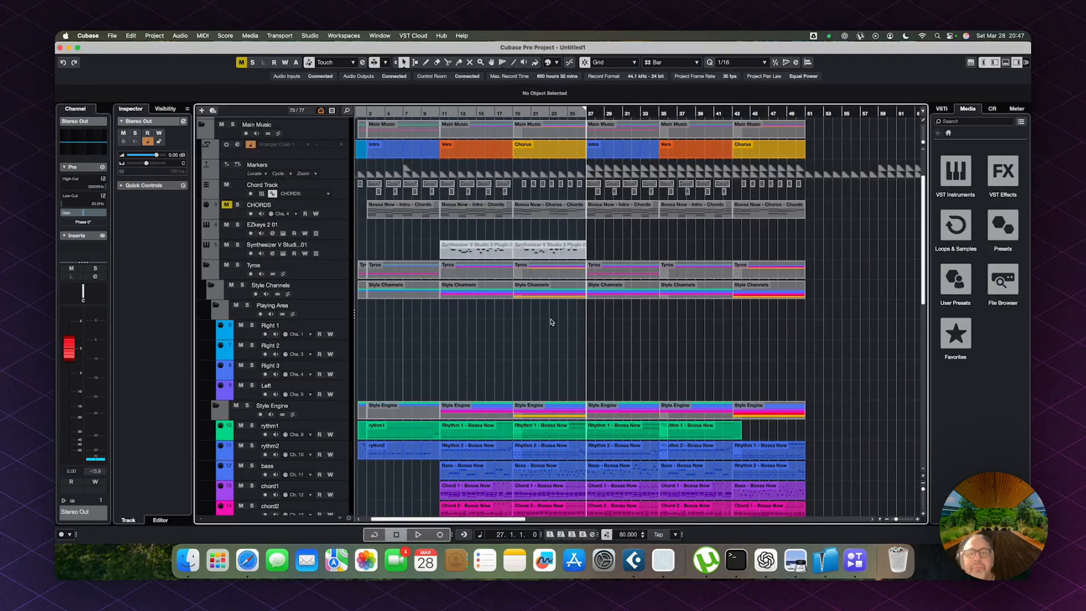
Open Synthesizer V from its track, set the playhead to bar 29, and get the chorus notes with lyrics from SmartBridge there
click(283, 254)
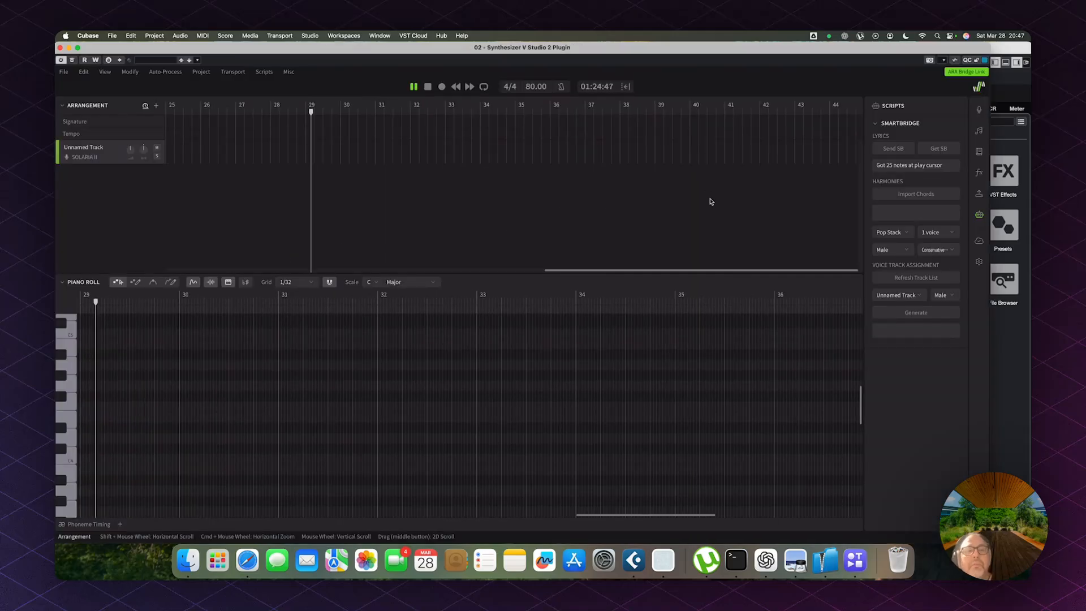
click(306, 109)
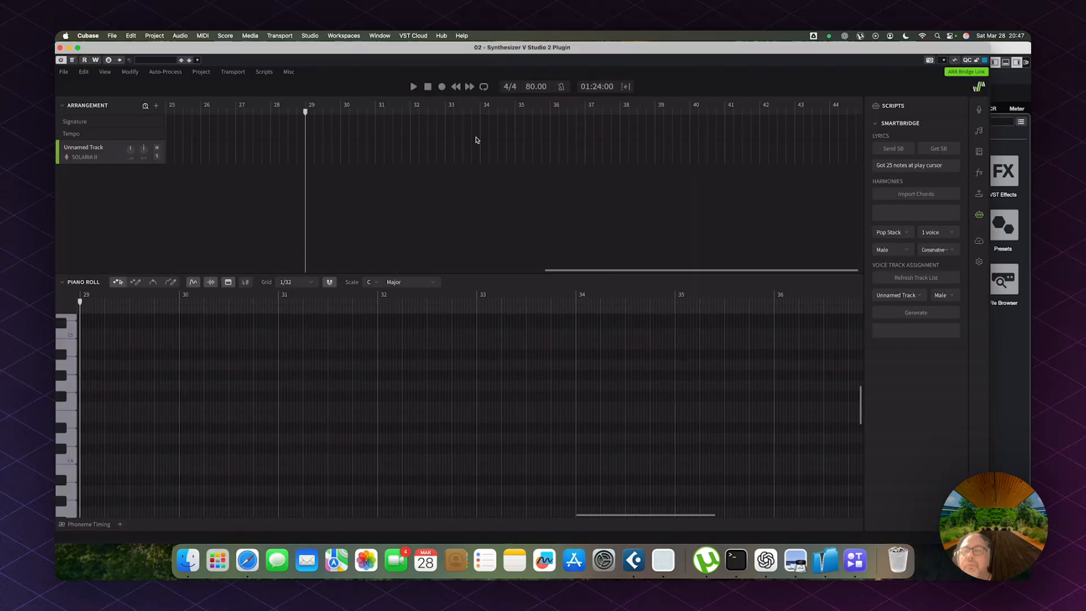
click(937, 150)
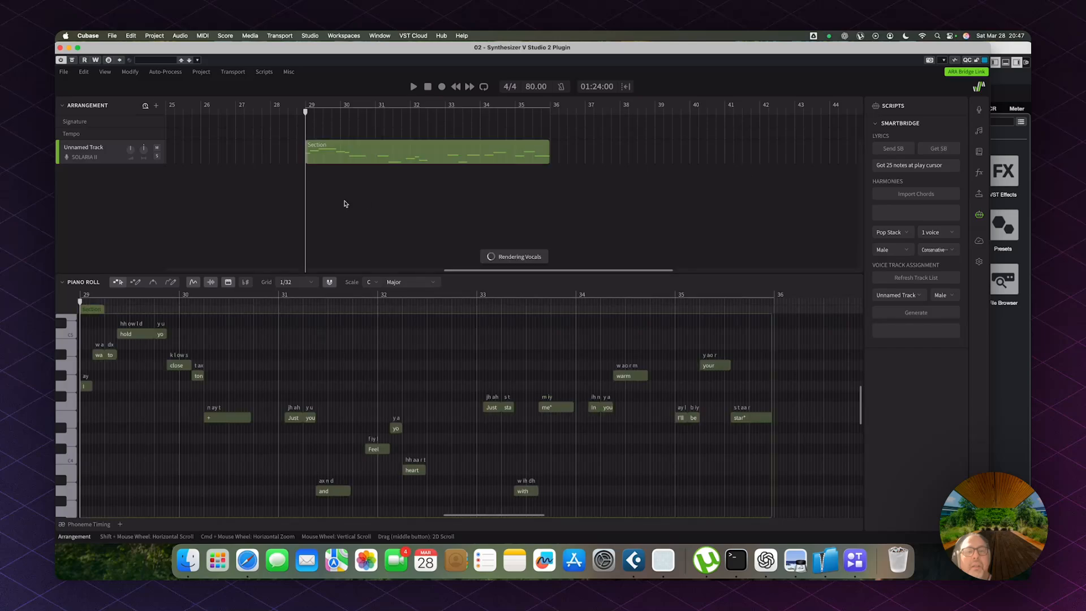
scroll(302, 356, left, 5)
scroll(304, 355, up, 2)
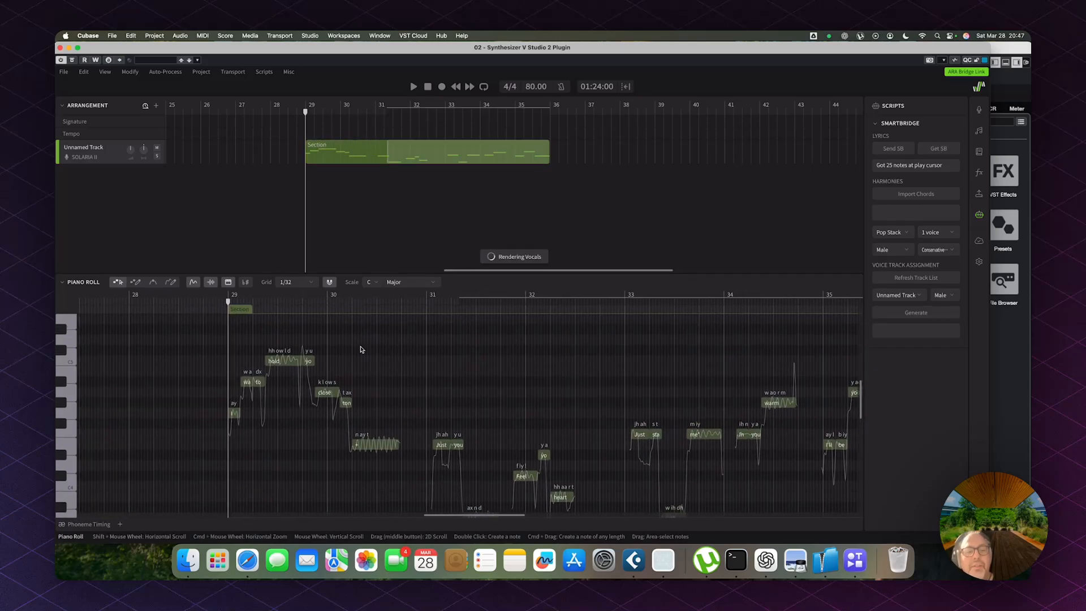
Play the imported chorus section and raise the "Feel" note just before bar 32 by one semitone
key(space)
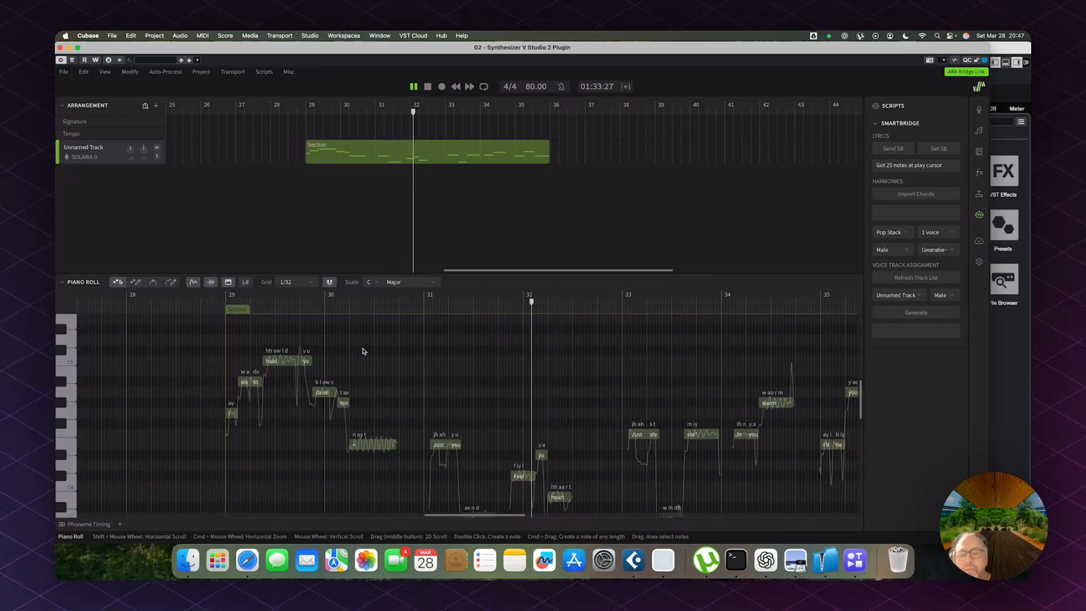
key(space)
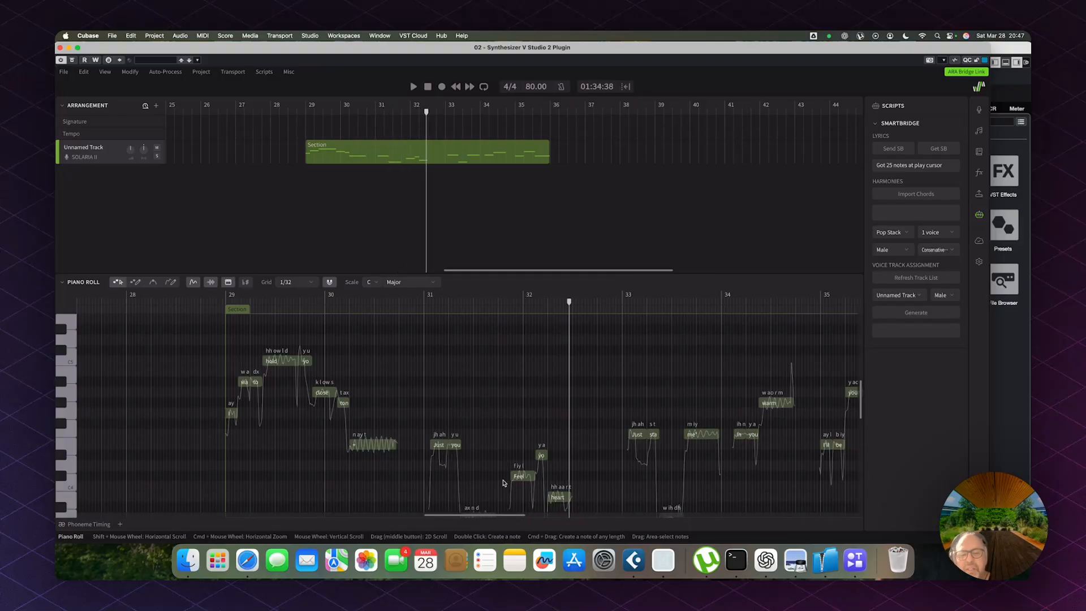
scroll(512, 436, down, 2)
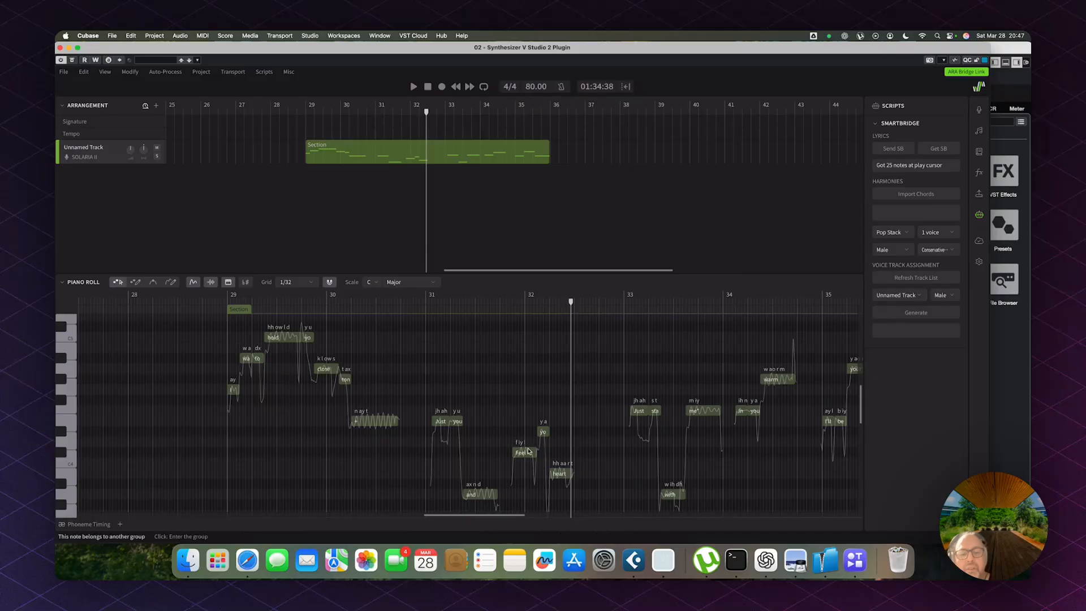
click(527, 453)
drag(527, 452, 527, 442)
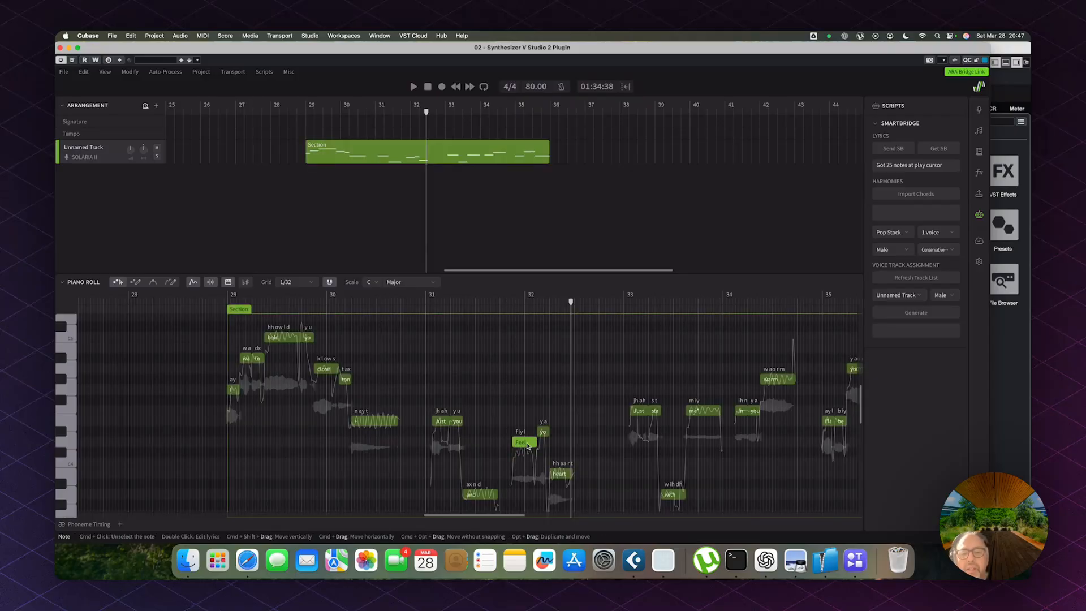
Replay the section from bar 29 and lower the first syllable of "tonight" near bar 30 by one semitone
click(228, 300)
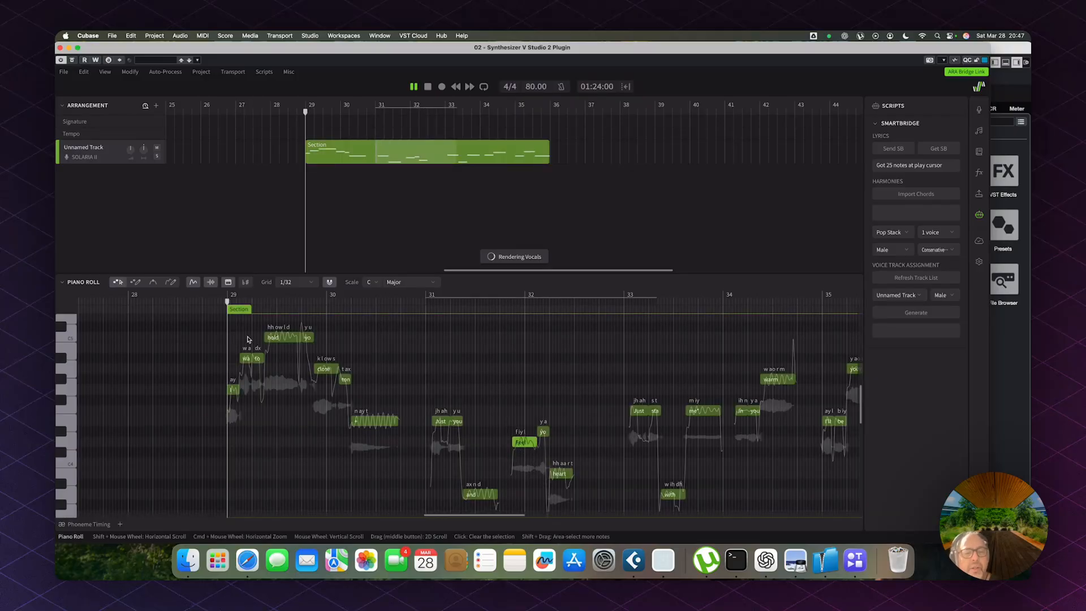
key(space)
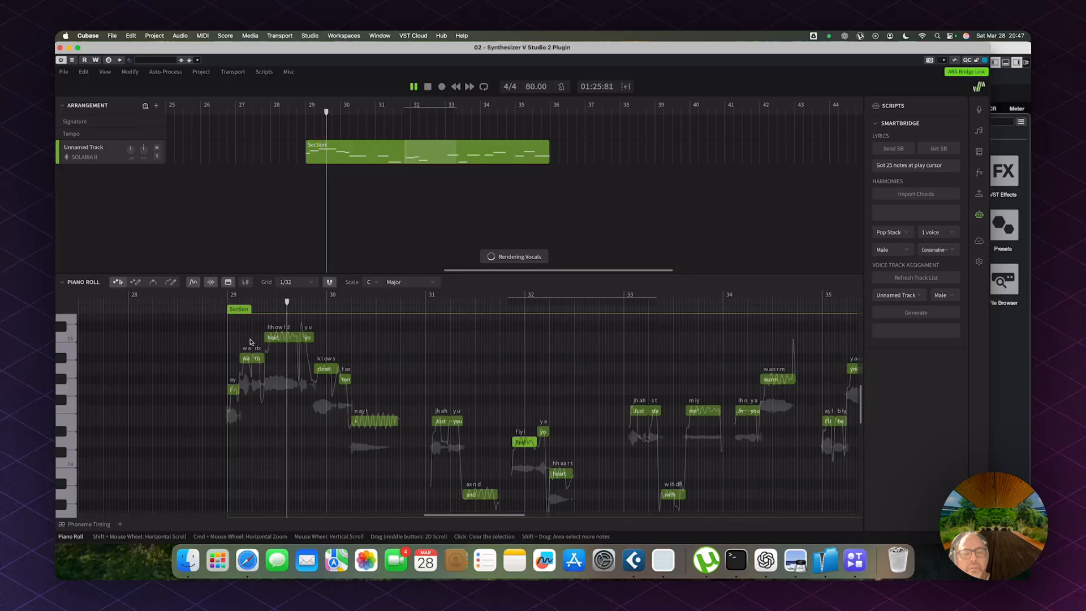
key(space)
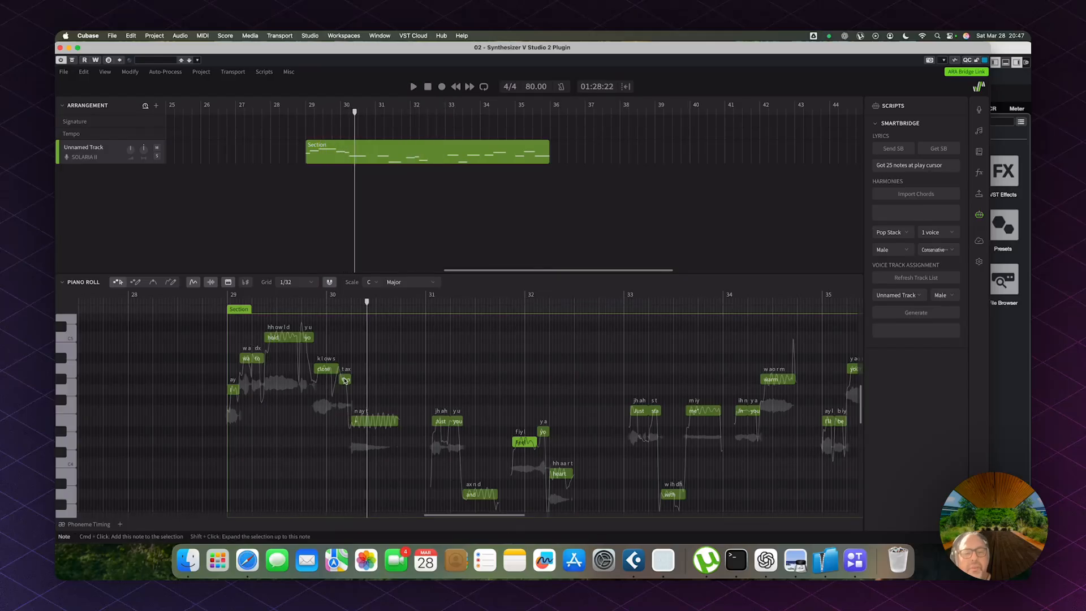
drag(340, 377, 340, 387)
Play the section again from bar 29 and raise the short note between "Feel" and "heart" by one semitone
click(228, 304)
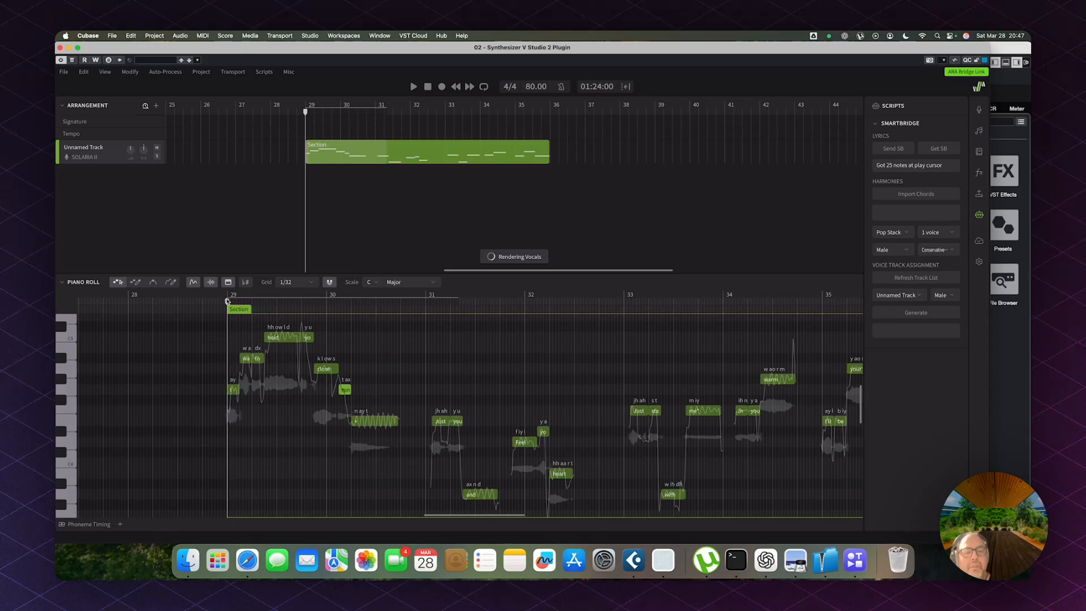
key(space)
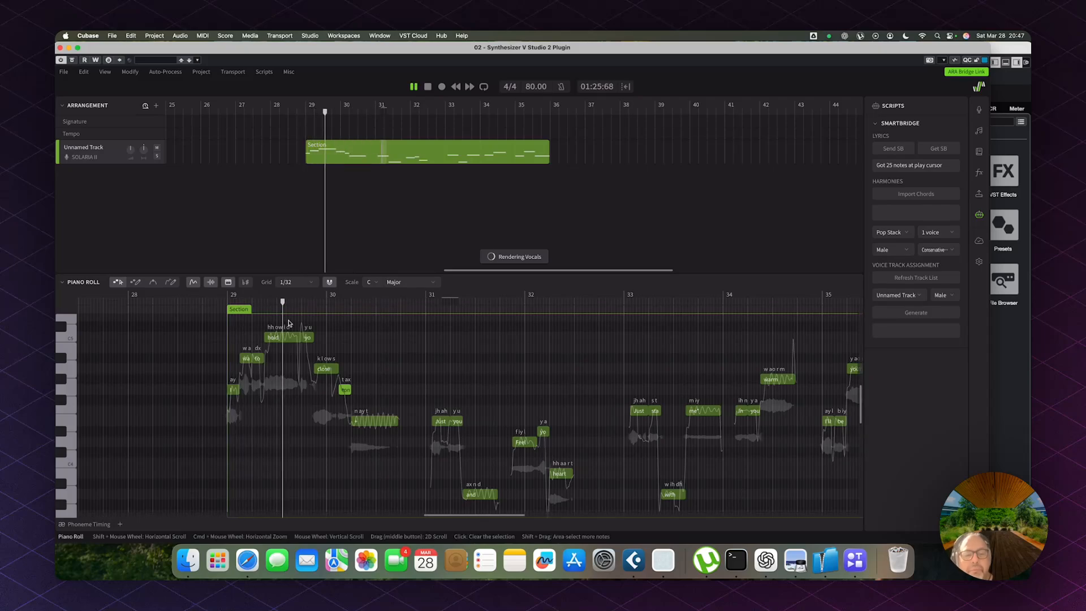
scroll(289, 324, left, 1)
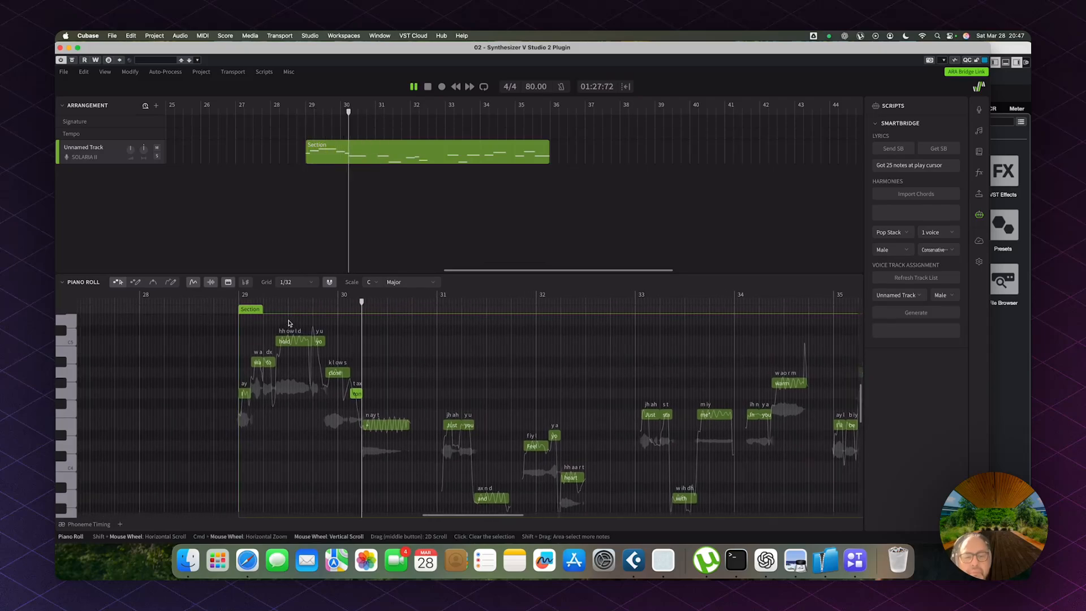
scroll(483, 389, left, 2)
scroll(484, 390, down, 1)
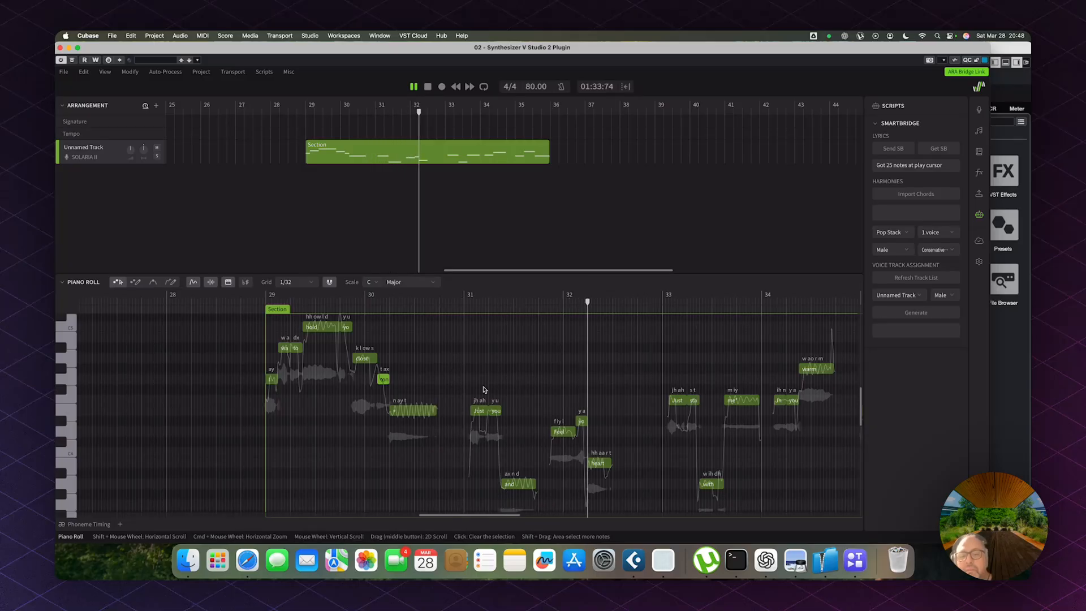
key(space)
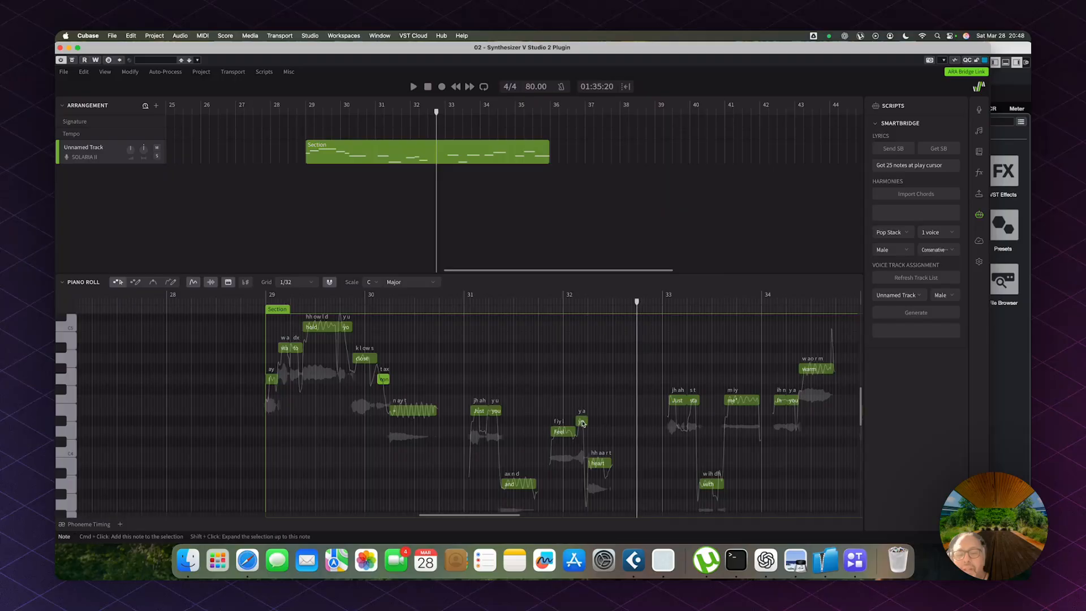
drag(581, 421, 582, 411)
Listen to the rest of the chorus vocal from just before bar 33 to the end of the section
key(space)
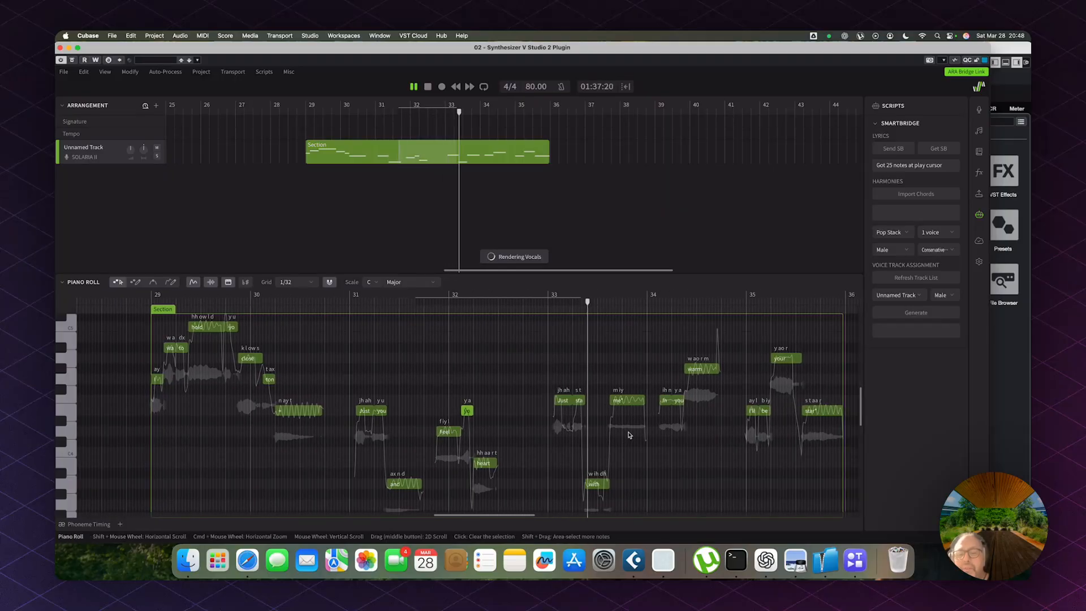
key(space)
click(536, 301)
key(space)
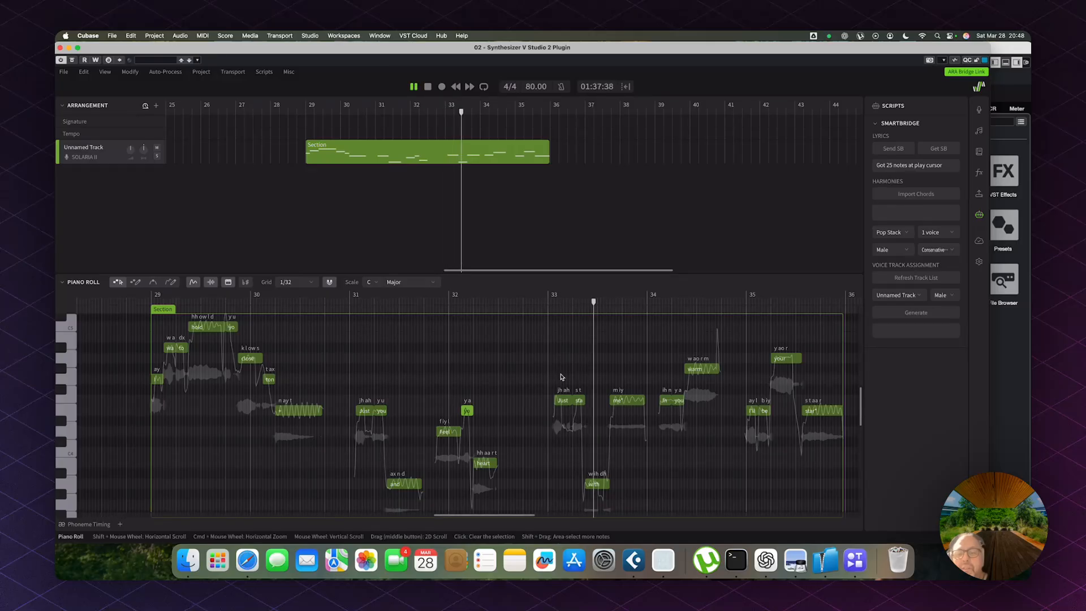
scroll(615, 378, right, 2)
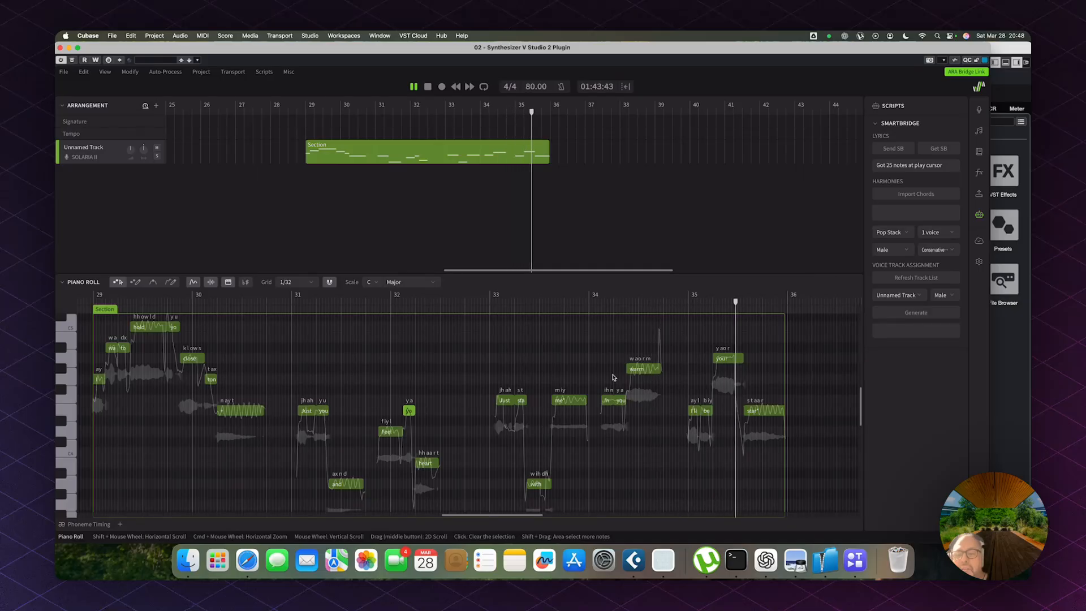
key(space)
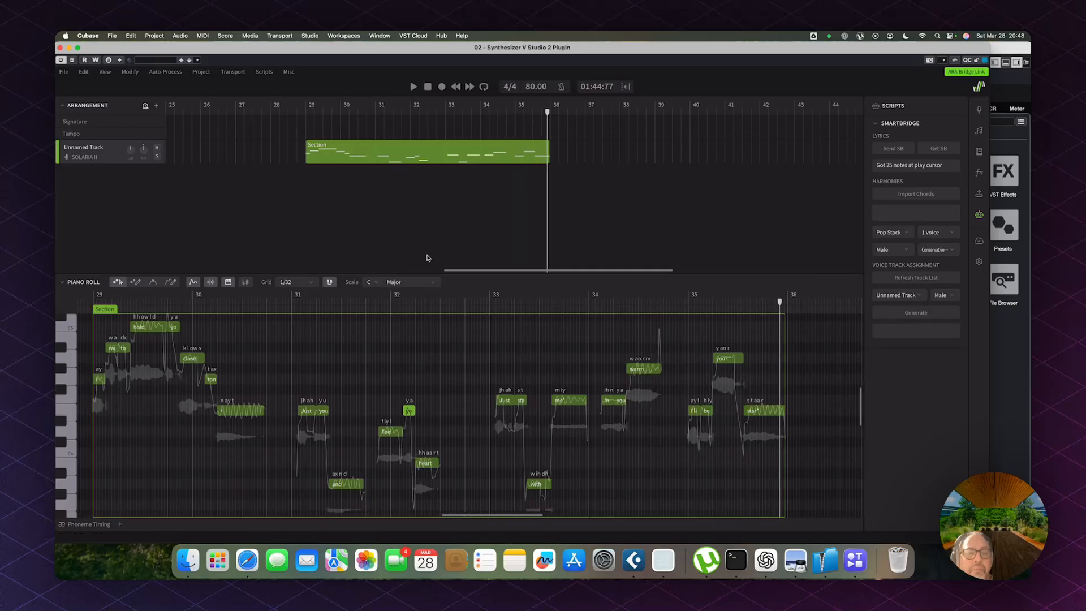
Close the Synthesizer V window and move the Cubase playhead back to the chorus start at bar 19
click(60, 48)
key(KP_Subtract)
key(KP_Subtract)
key(KP_Subtract)
key(KP_Subtract)
key(KP_Subtract)
key(KP_Subtract)
key(KP_Subtract)
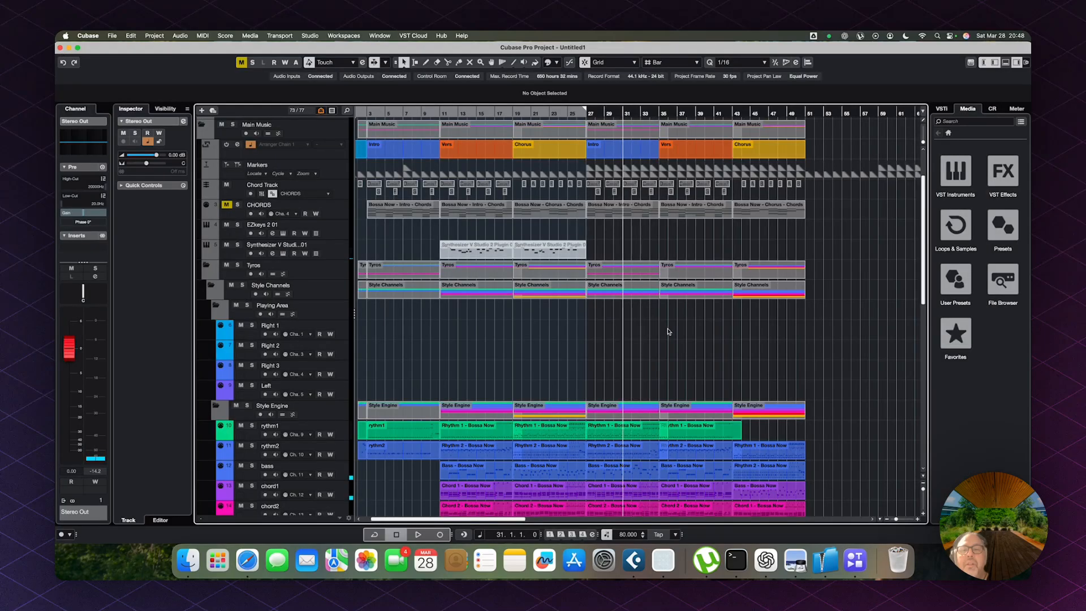
key(space)
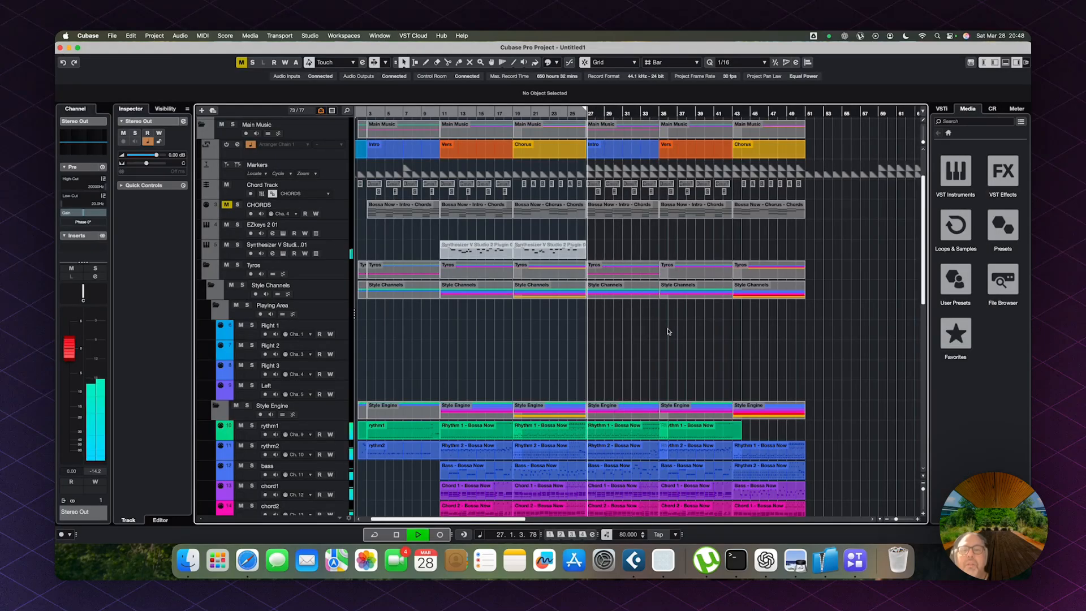
key(space)
key(KP_Subtract)
key(KP_Subtract)
key(KP_Subtract)
key(KP_Subtract)
key(KP_Subtract)
key(KP_Subtract)
key(KP_Subtract)
key(KP_Subtract)
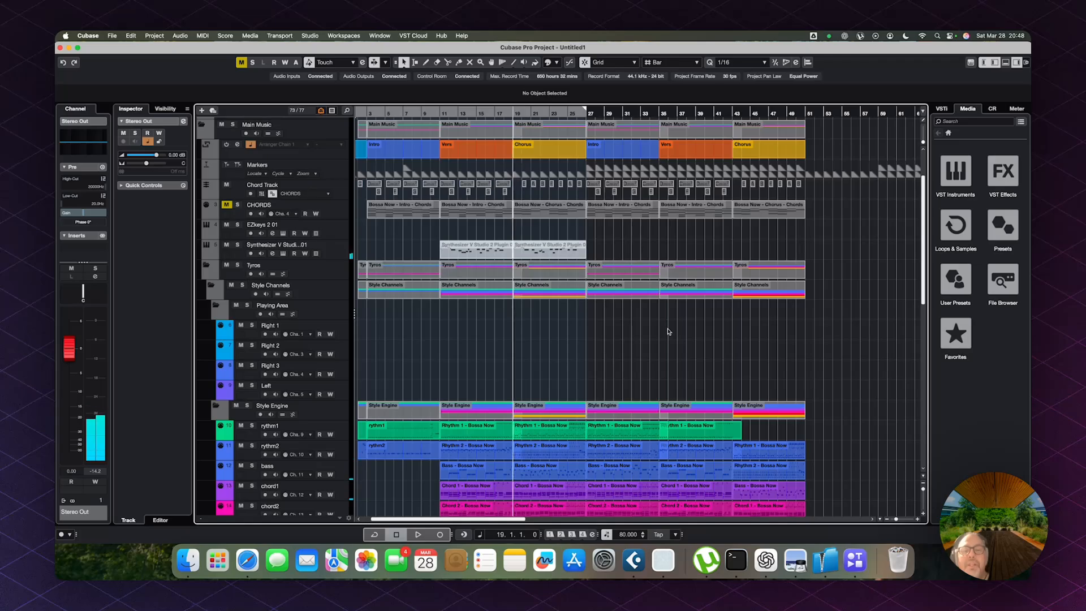
Play the transition into the chorus briefly from bar 18
scroll(499, 309, left, 1)
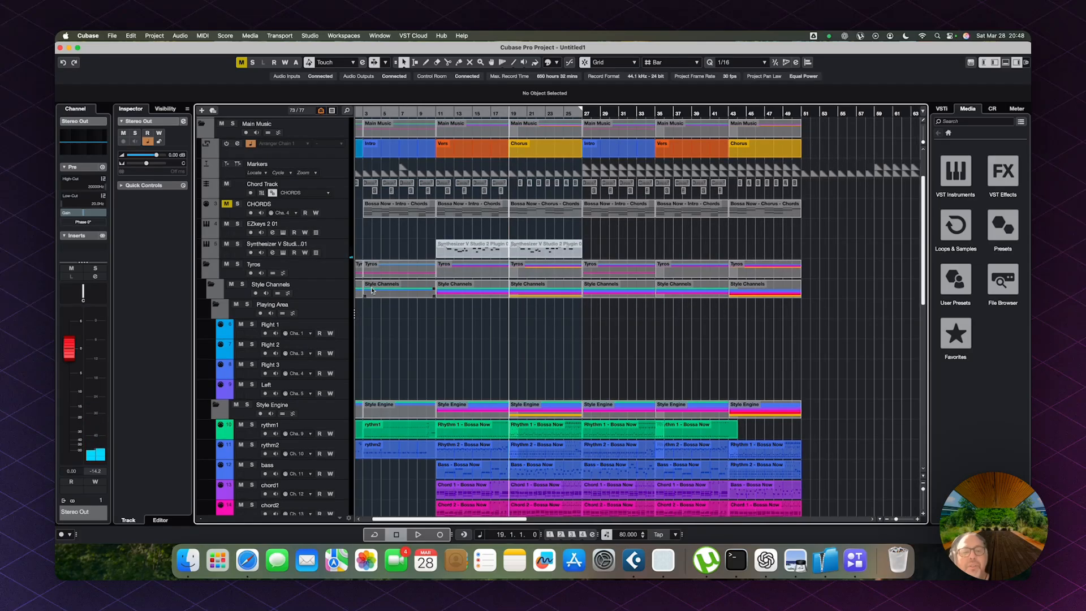
key(KP_Subtract)
key(space)
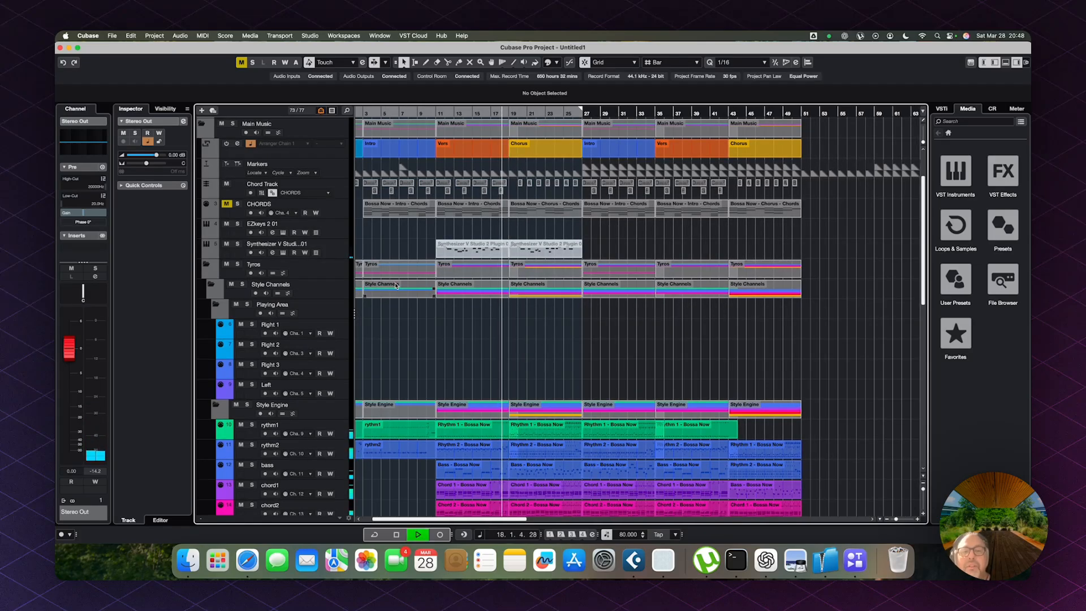
key(space)
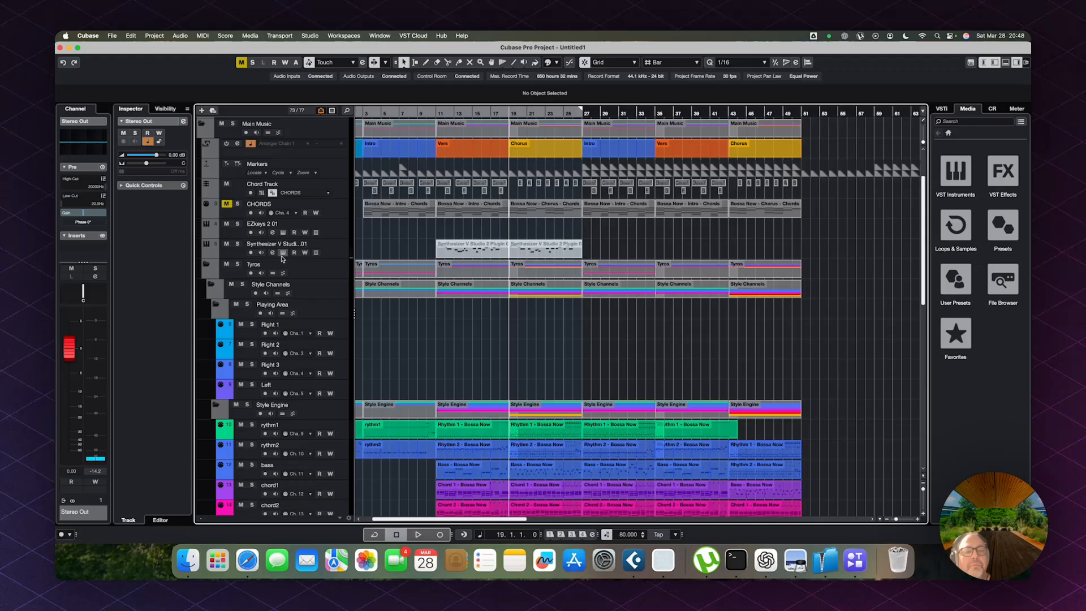
Reopen Synthesizer V and move the chorus vocal section from bar 29 to start at bar 20, directly after the verse section
click(283, 252)
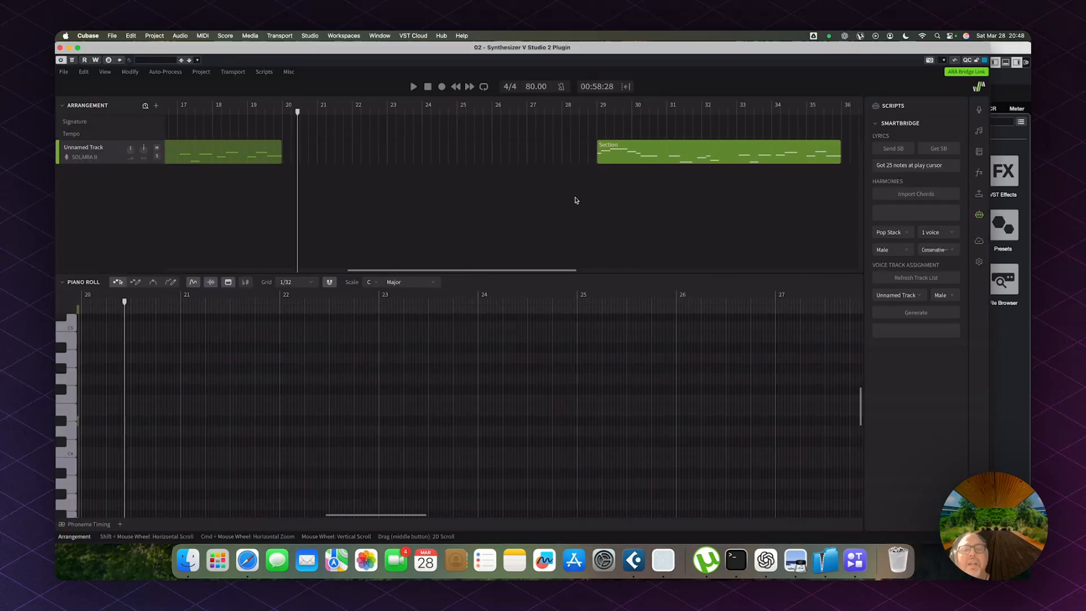
drag(656, 160, 338, 168)
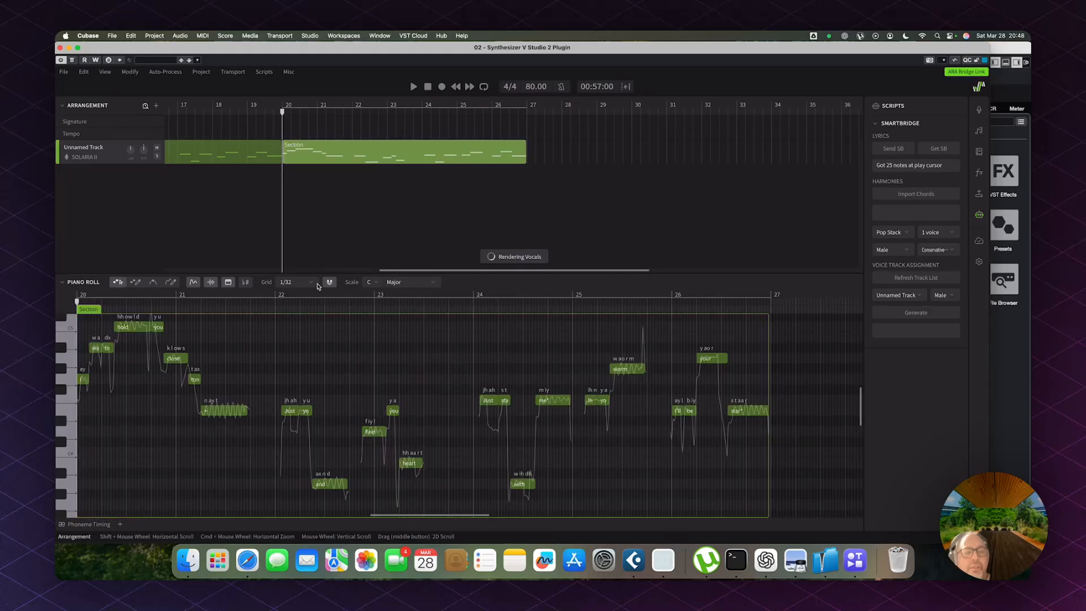
scroll(276, 371, left, 3)
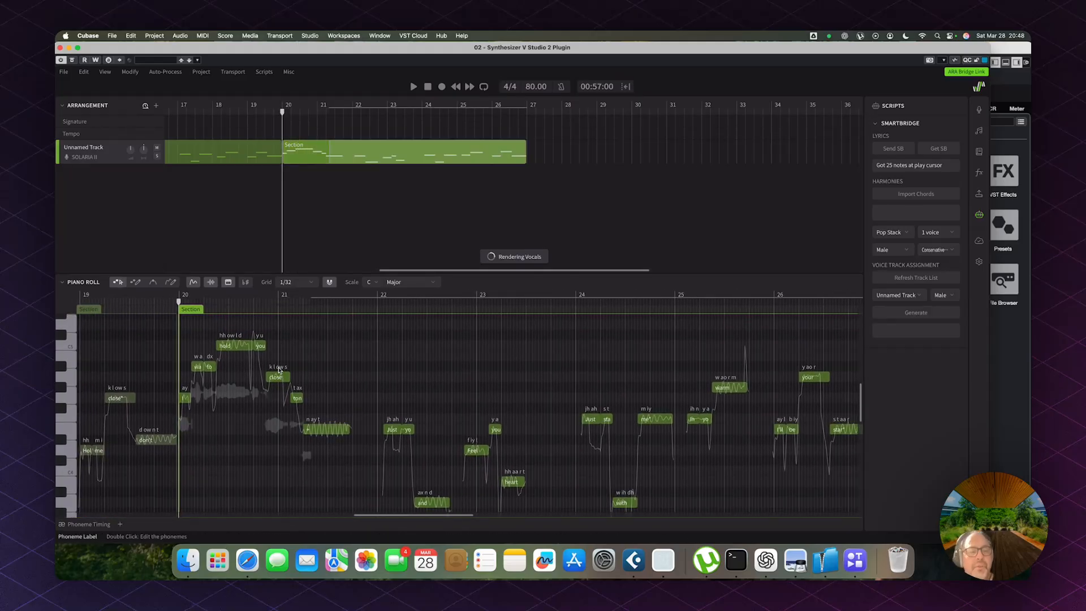
Listen to the moved chorus section and its transition from the verse, starting playback again from about bar 19
key(space)
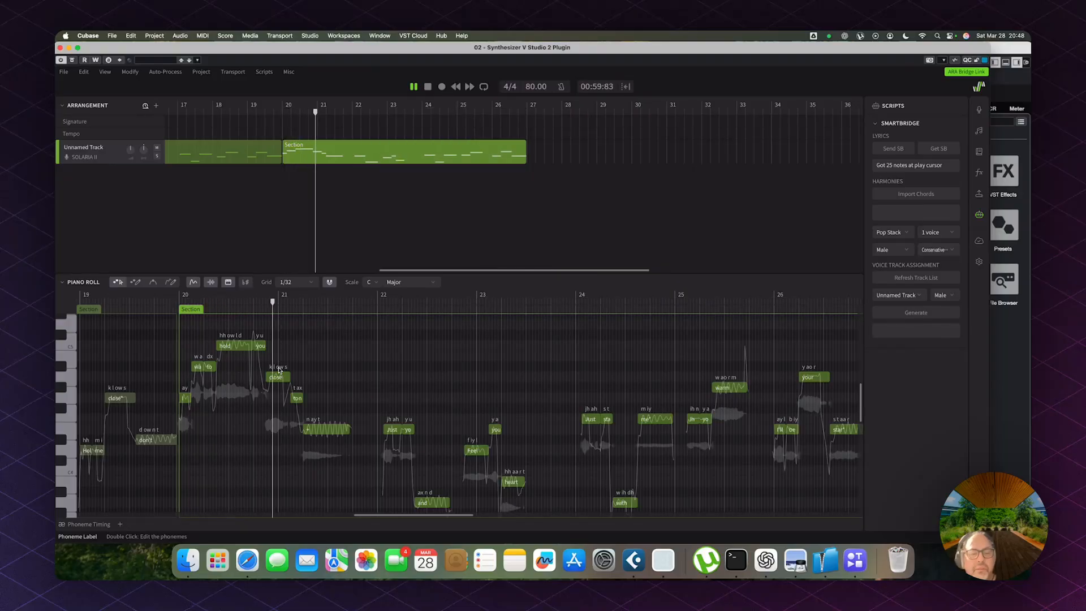
scroll(278, 370, right, 1)
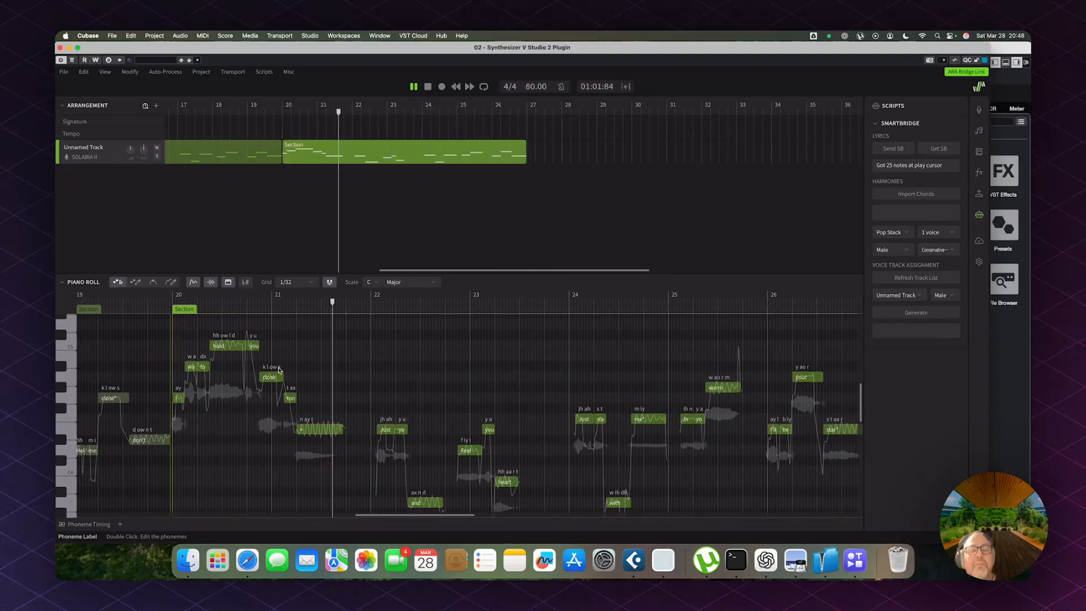
key(space)
click(264, 112)
key(space)
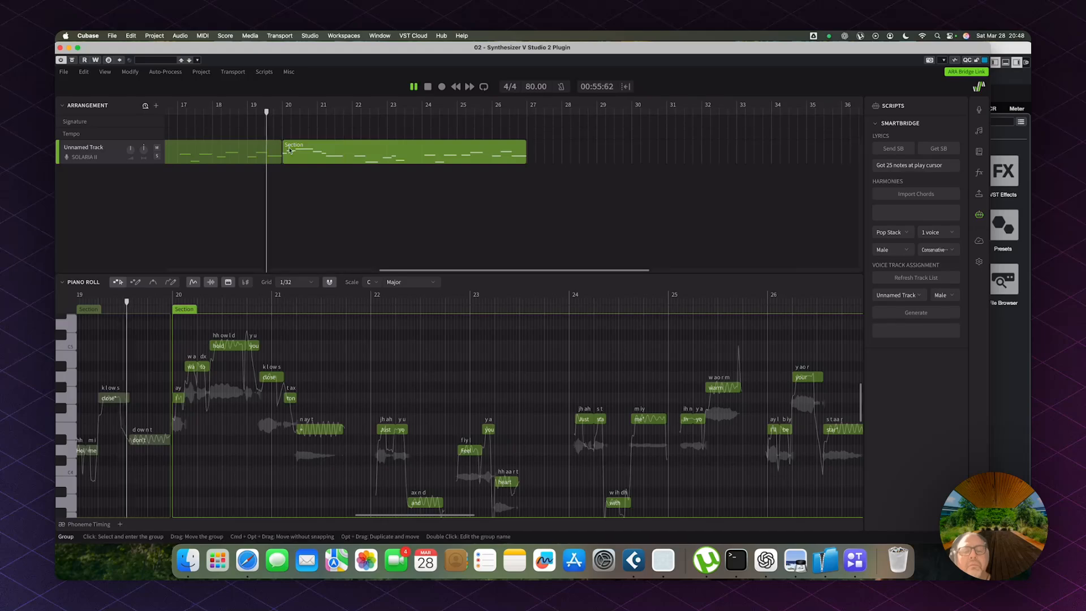
scroll(287, 177, left, 1)
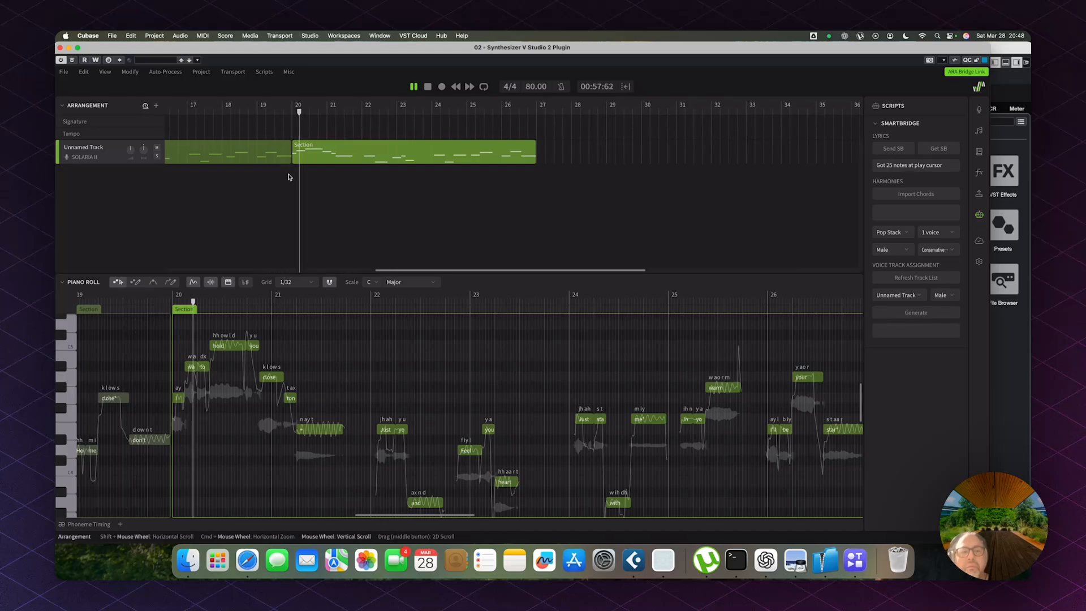
scroll(290, 175, left, 1)
key(space)
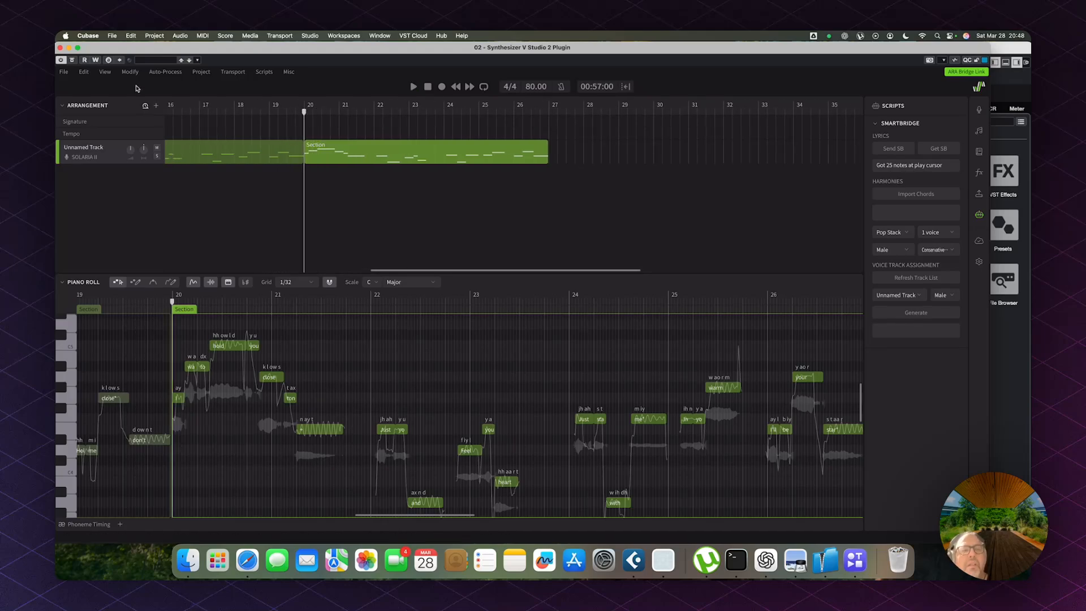
Close the Synthesizer V window and play the arrangement with vocals from bar 18 in Cubase
click(60, 49)
key(space)
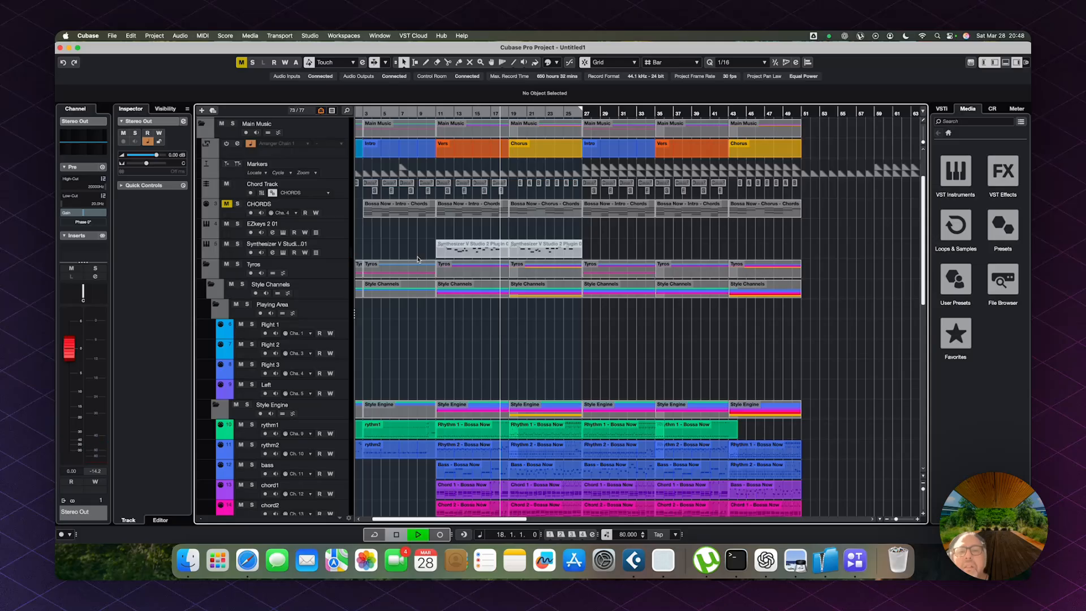
Stop playback, reopen Synthesizer V and move the chorus vocal section to start at bar 21
scroll(418, 257, down, 1)
key(space)
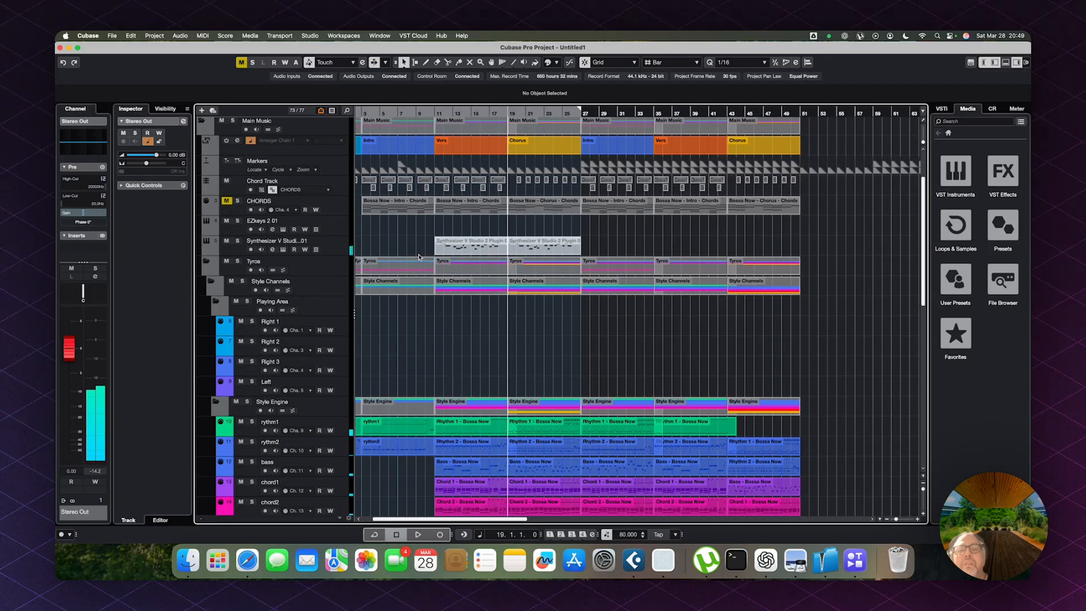
click(283, 250)
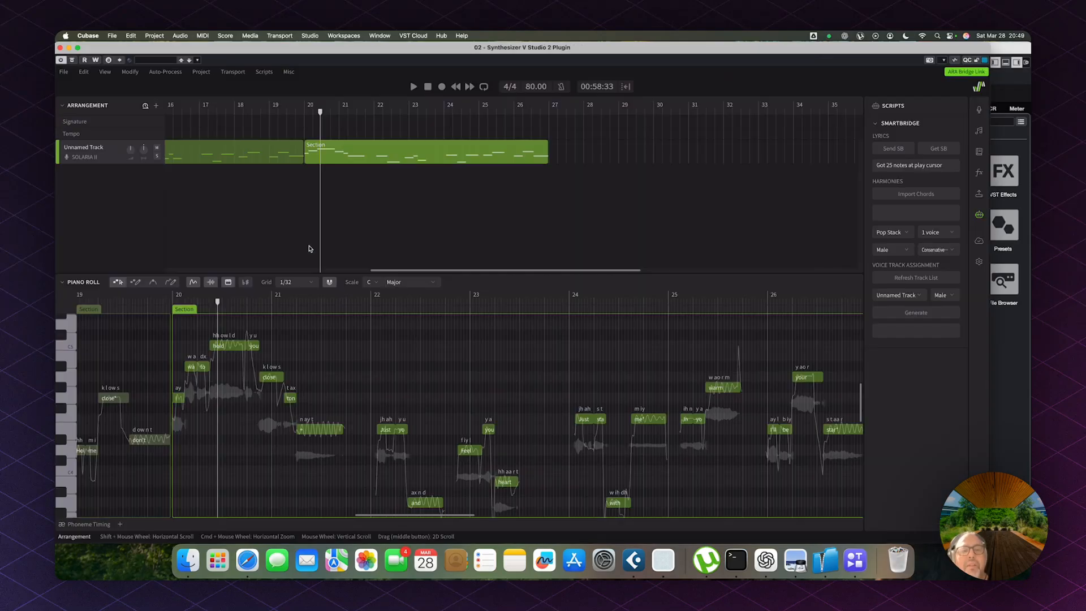
drag(340, 153, 374, 156)
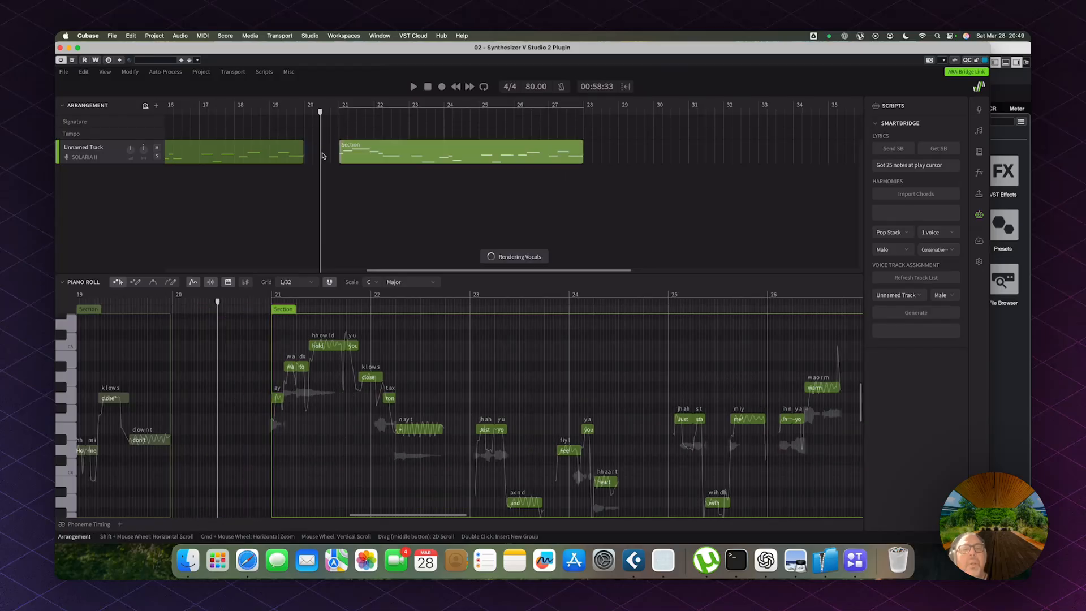
Listen to the moved chorus section, starting playback from bar 20
click(306, 106)
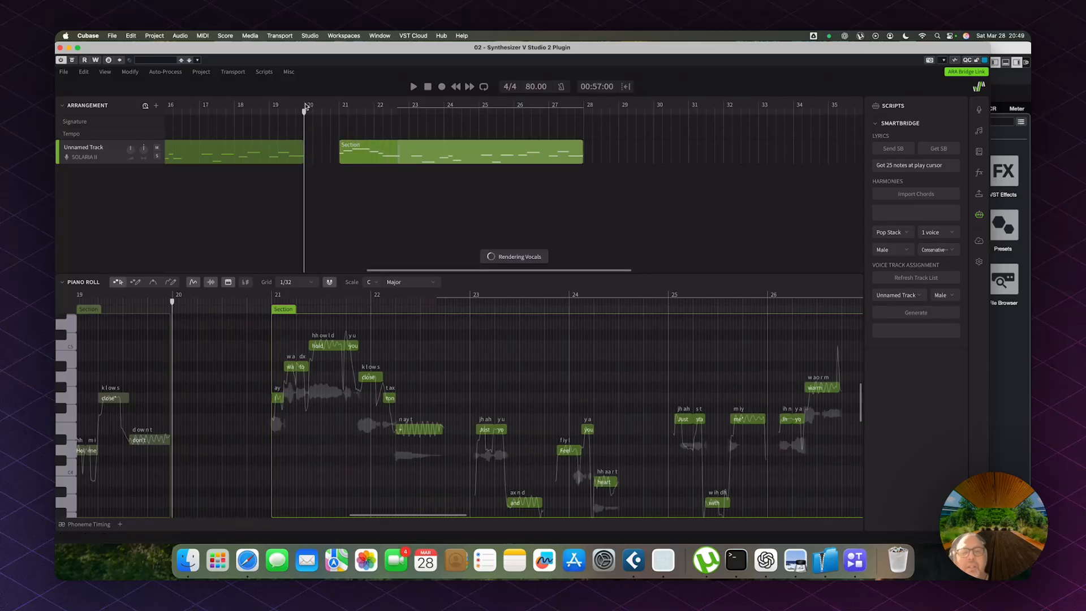
key(space)
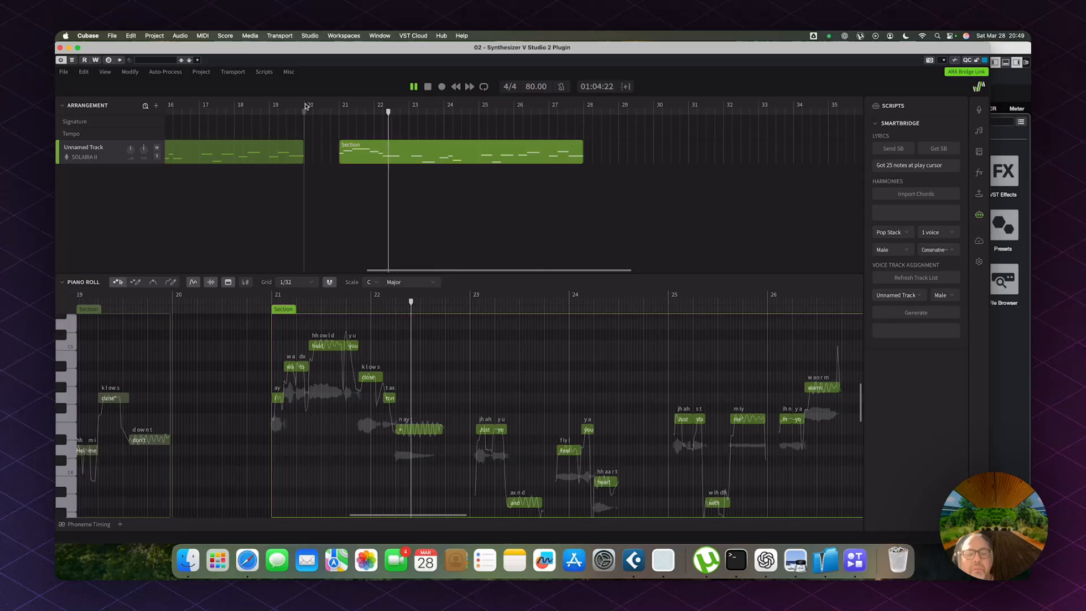
key(space)
Raise the chorus note "close" before bar 22 by one semitone and listen to the phrase from bar 21
click(371, 378)
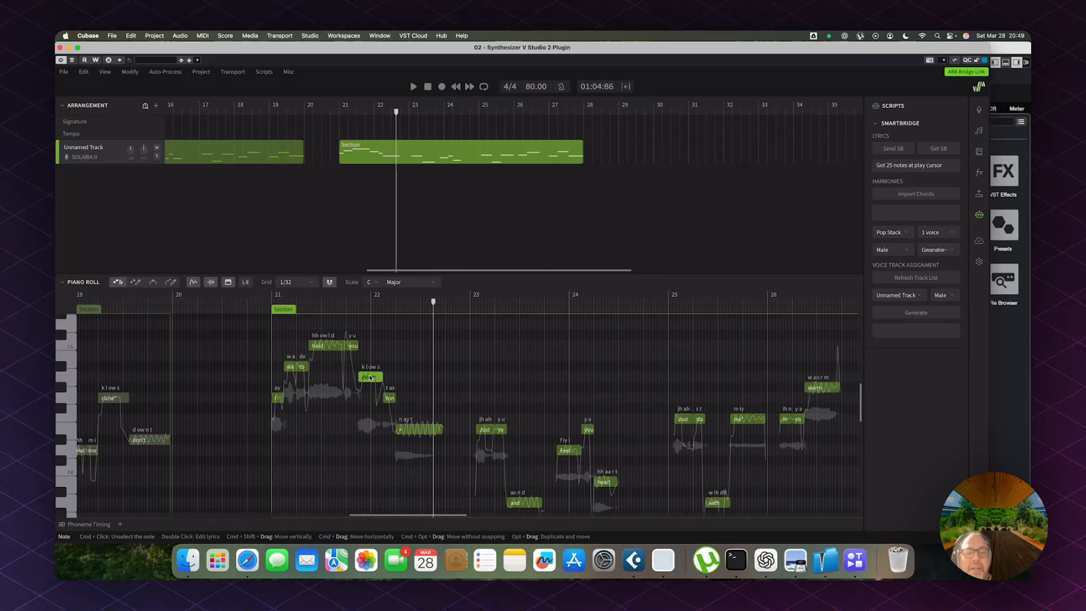
drag(371, 378, 371, 368)
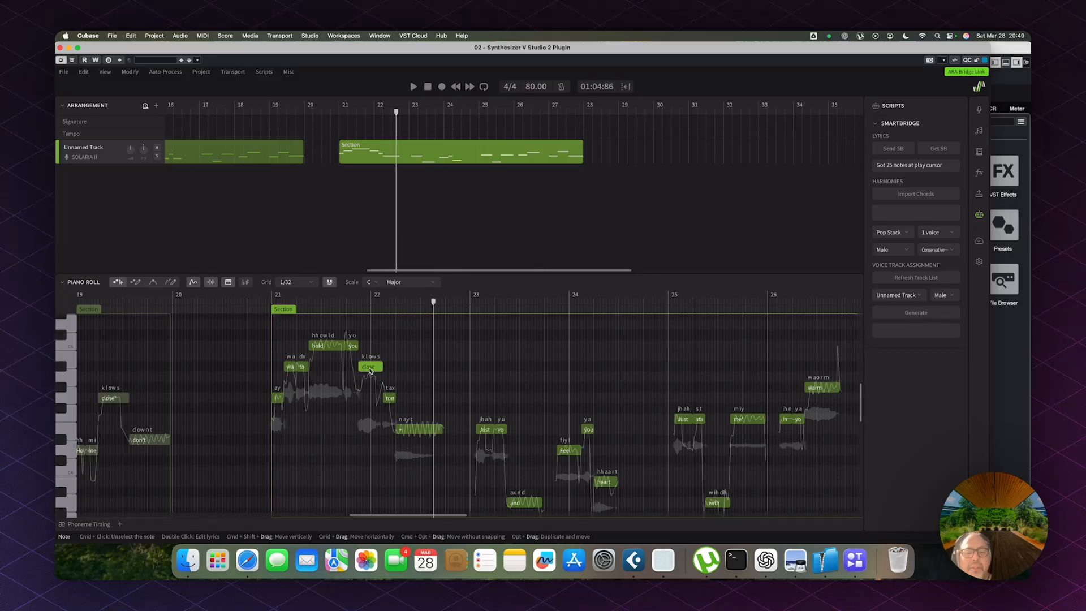
click(272, 300)
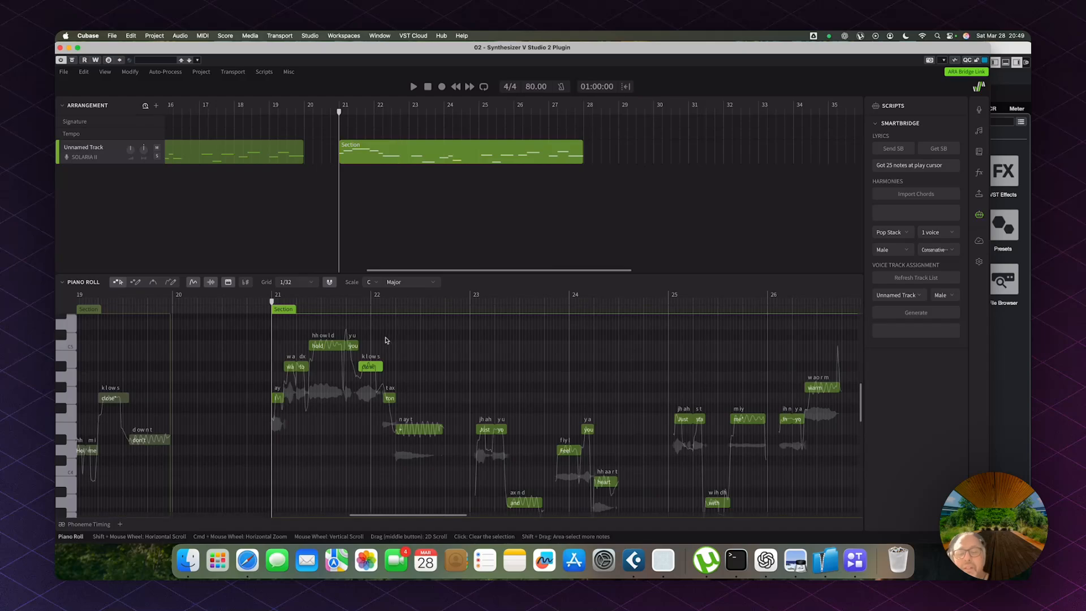
key(space)
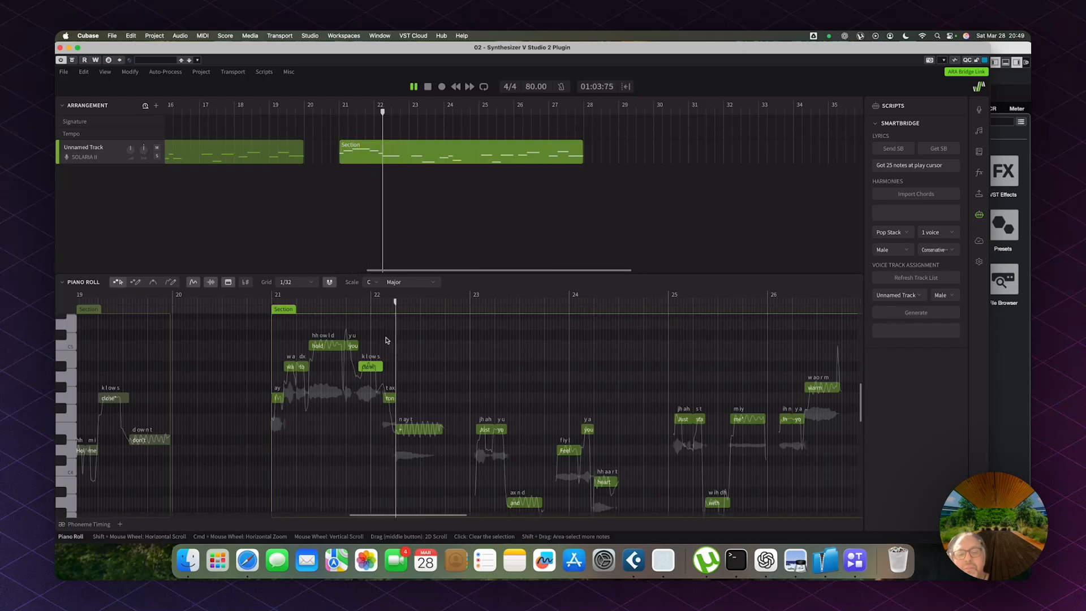
key(space)
Lower the first note of "tonight", the "you" after "feel" and the "just you" notes by one semitone each
drag(390, 398, 388, 407)
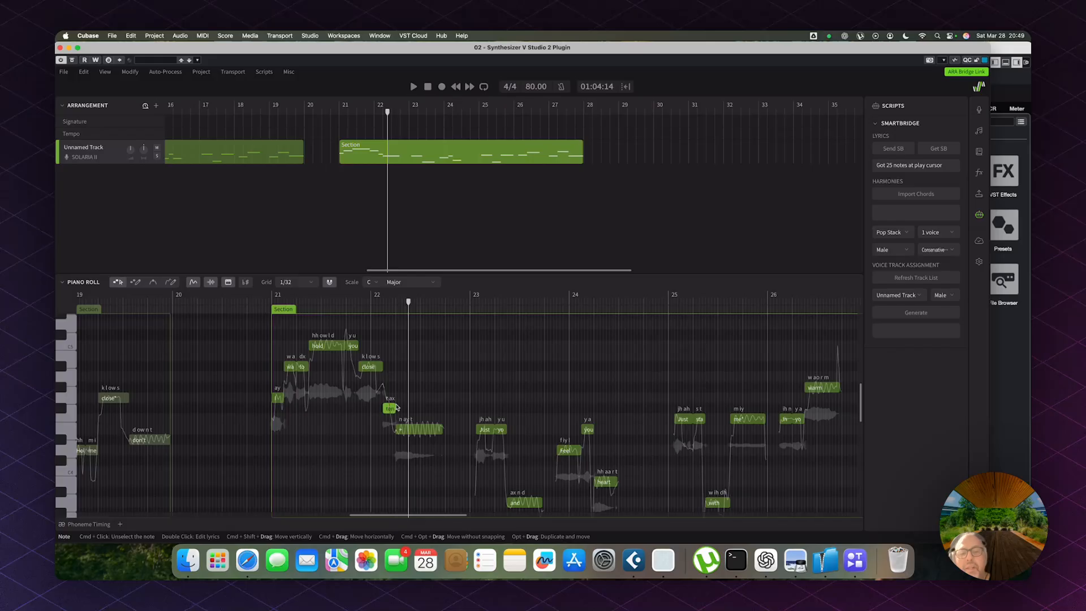
scroll(475, 402, down, 1)
drag(474, 399, 507, 425)
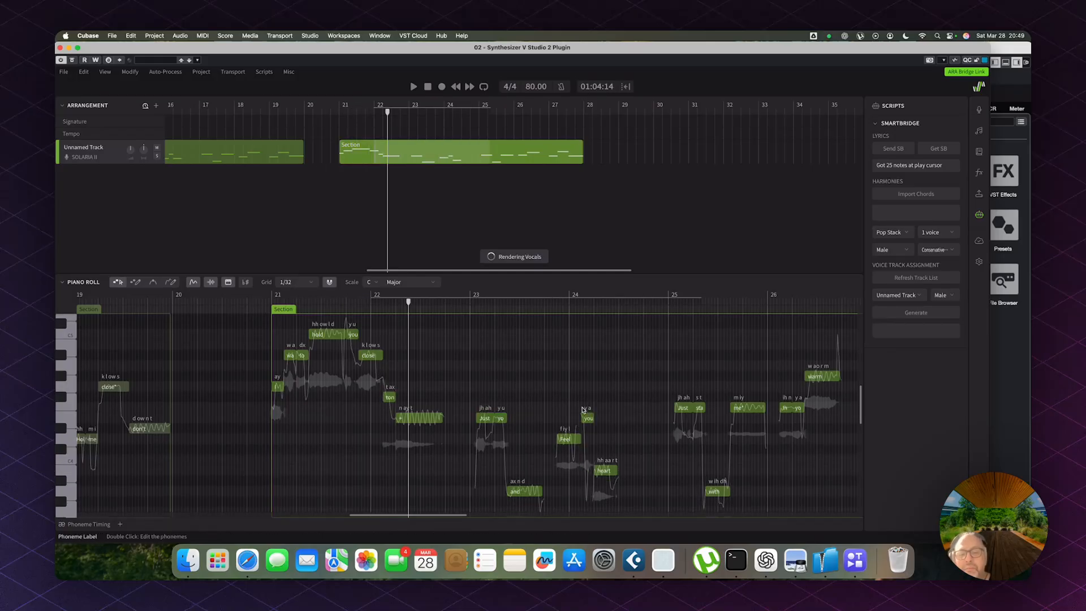
drag(586, 419, 586, 429)
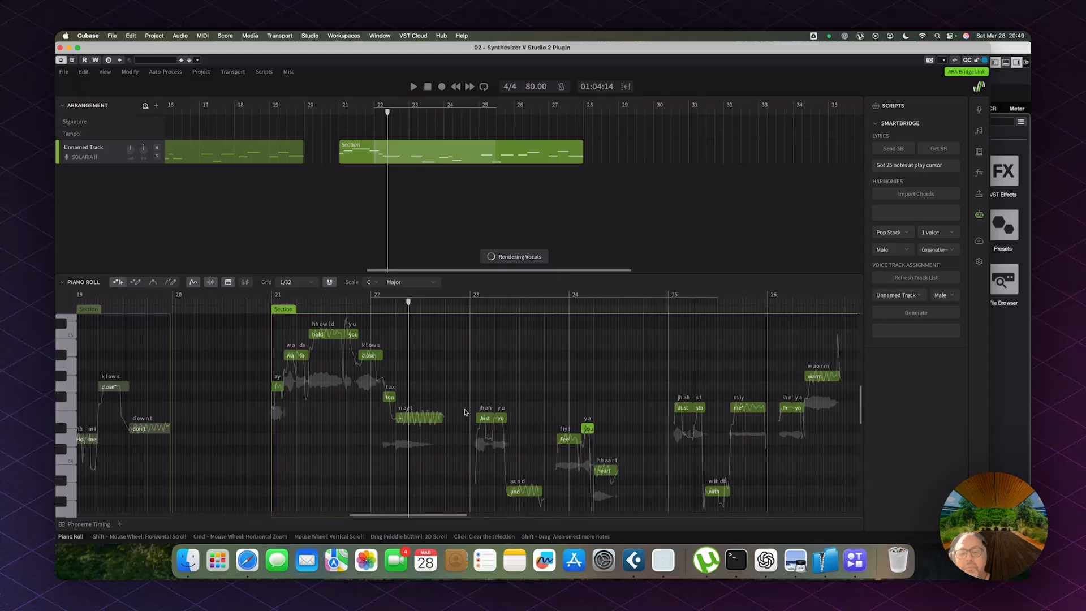
drag(467, 409, 485, 429)
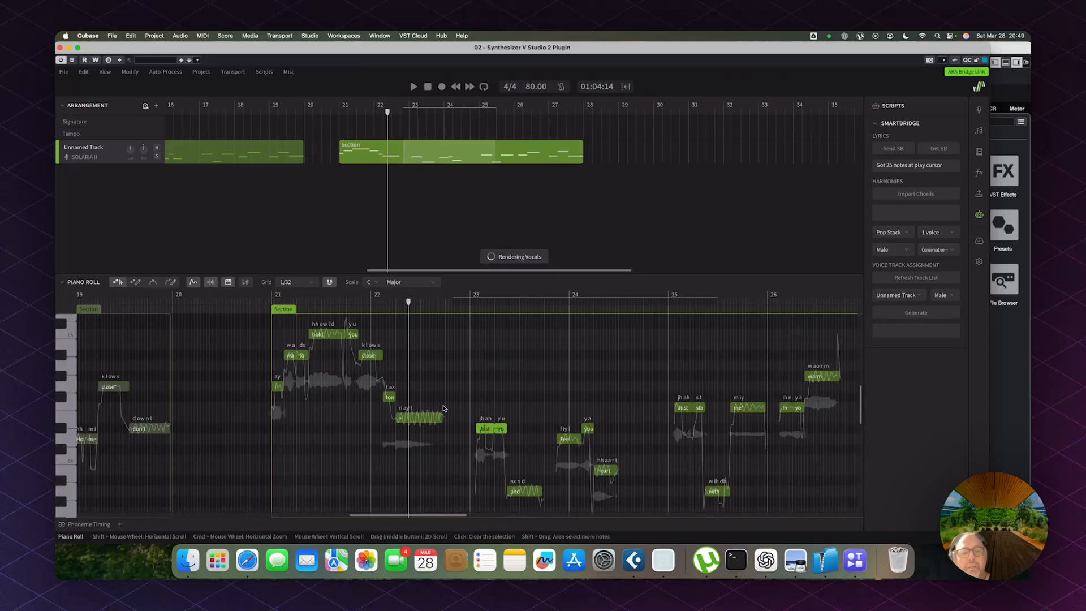
Play the edited chorus section from bar 21 to its end and return the playhead to bar 21
click(272, 300)
key(space)
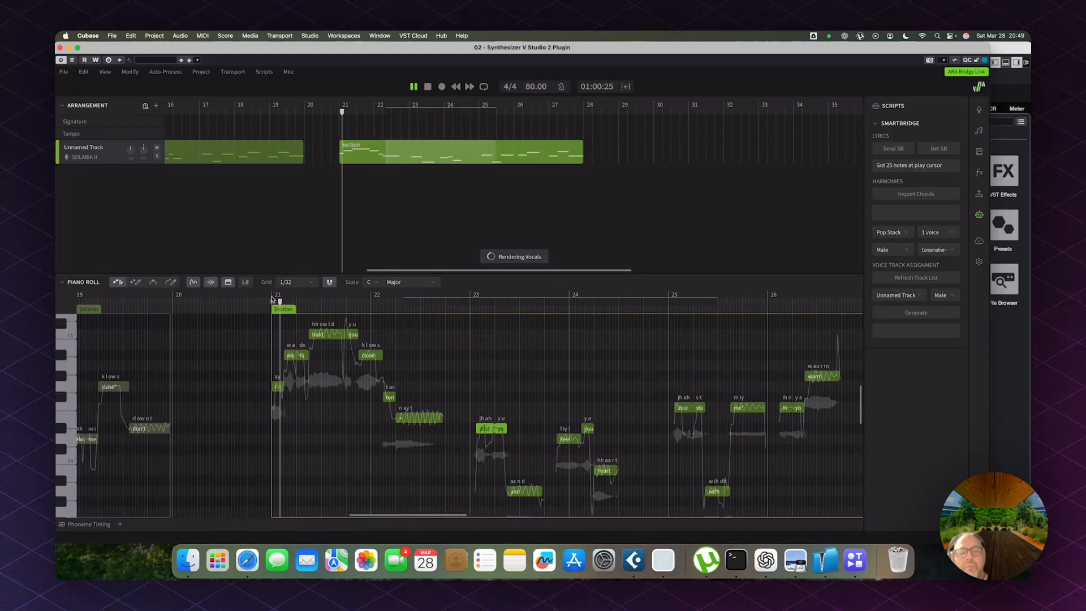
scroll(475, 365, down, 2)
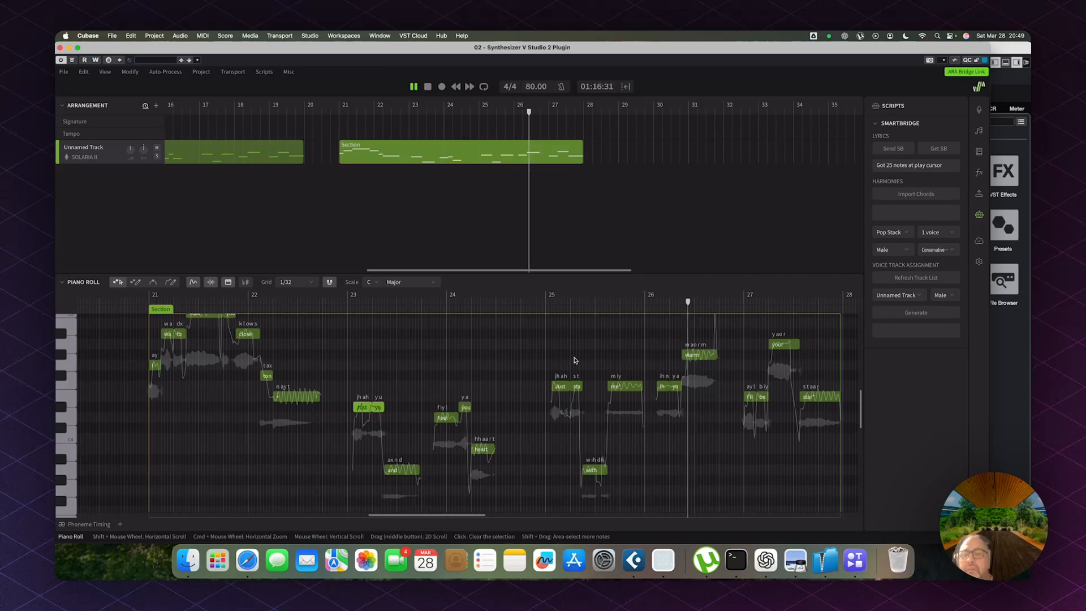
scroll(575, 361, up, 1)
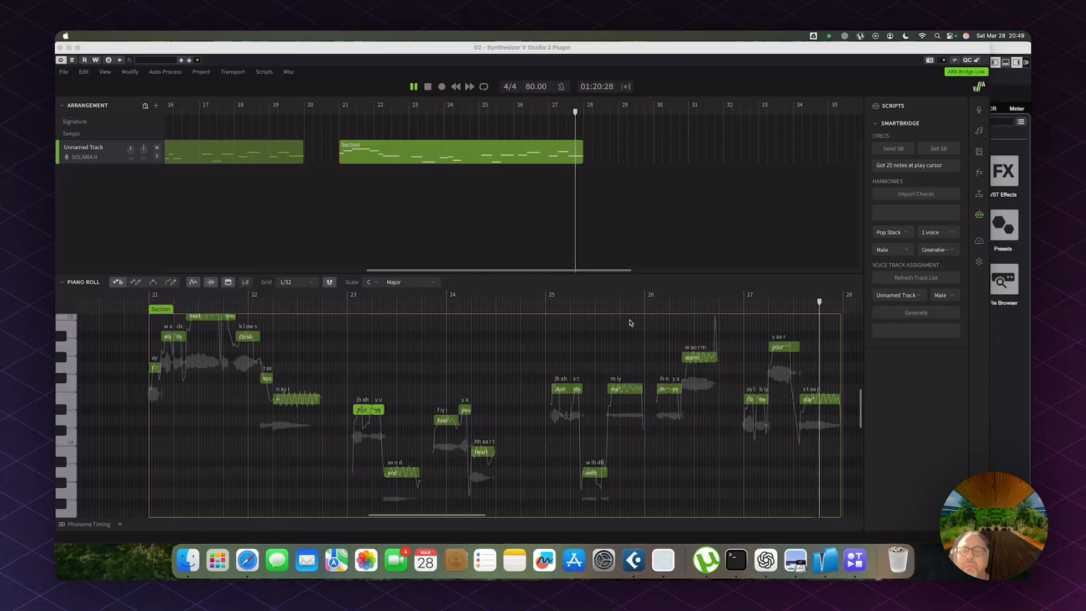
click(593, 228)
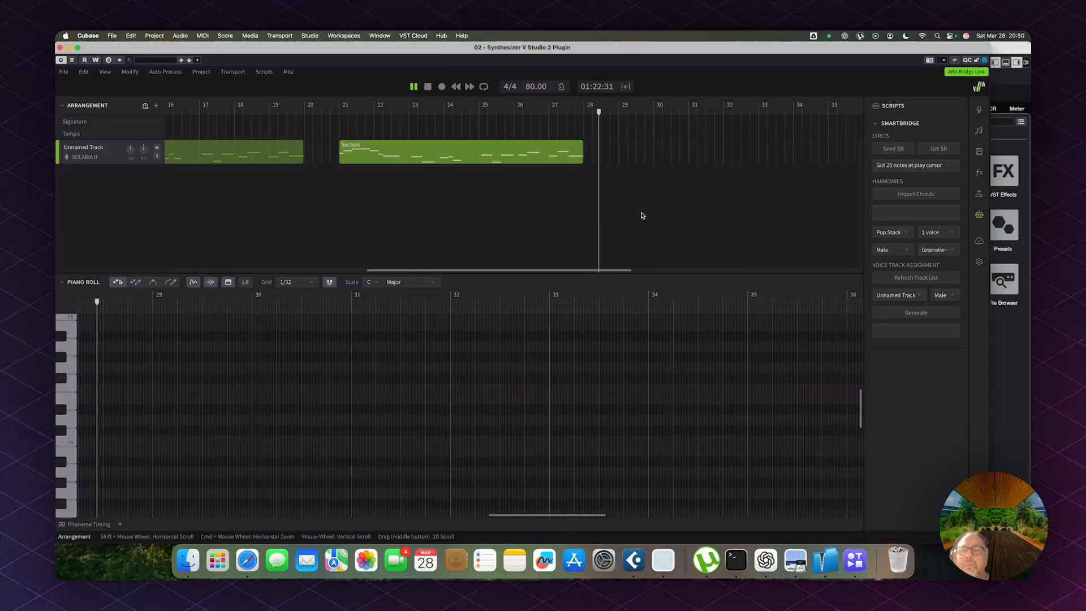
key(space)
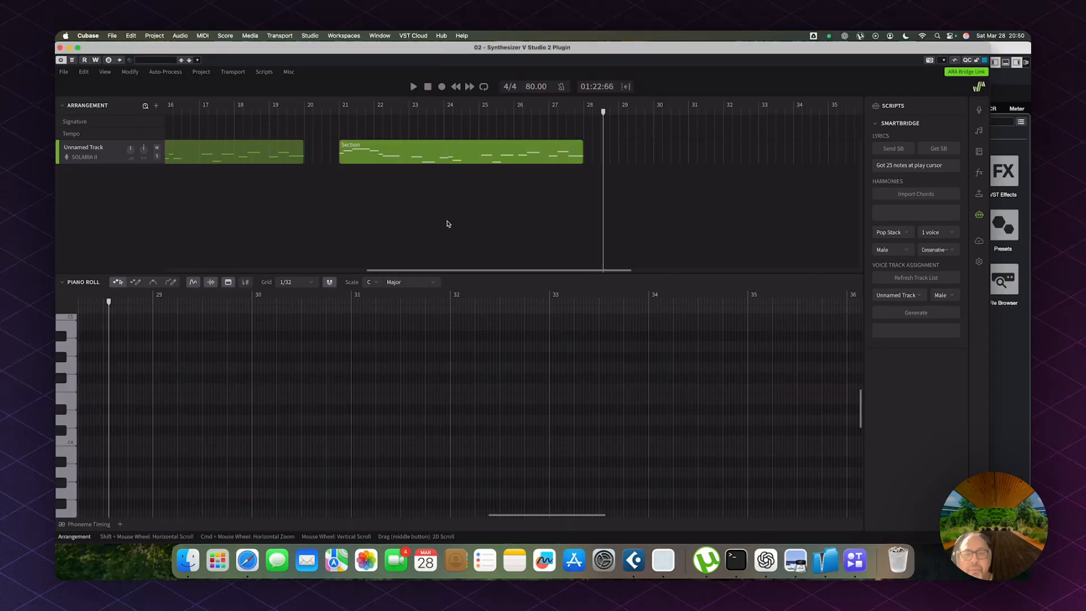
click(341, 118)
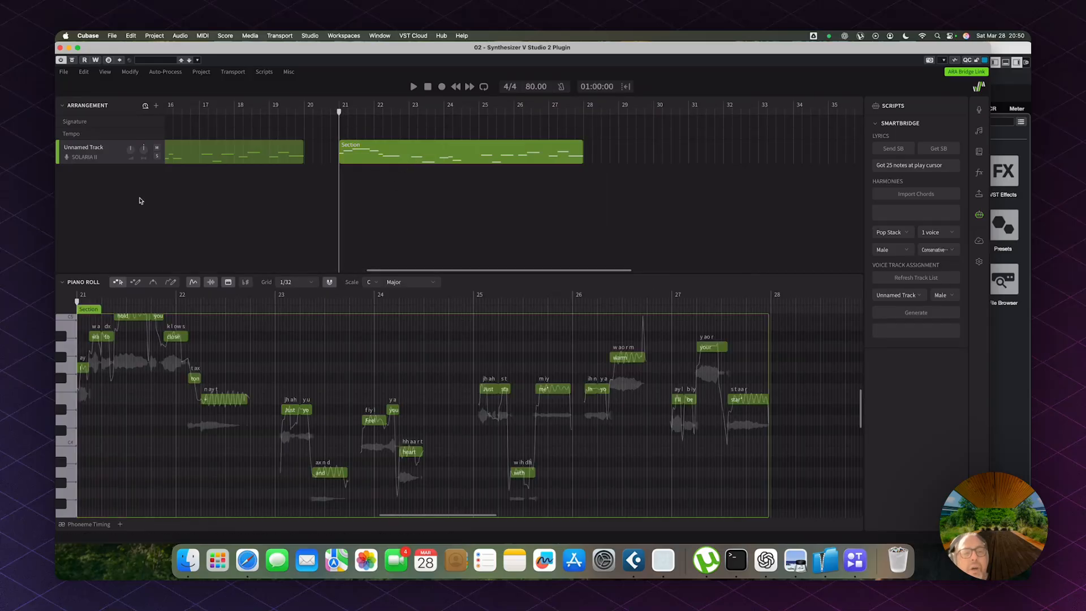
Create a new vocal track with the SAROS II voice and name it Harmony 1
right_click(126, 184)
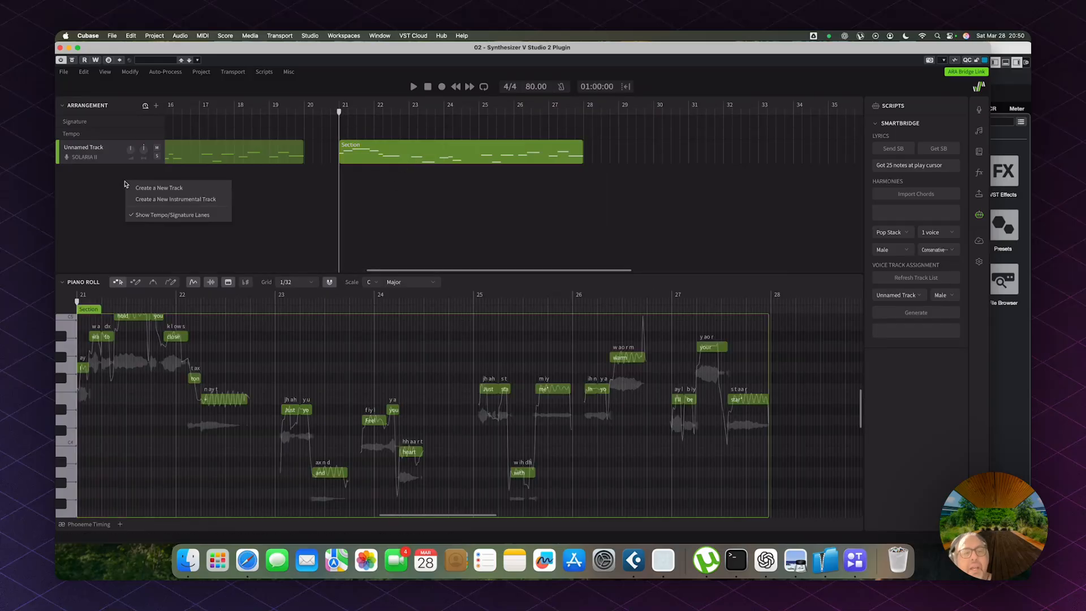
click(151, 192)
click(90, 183)
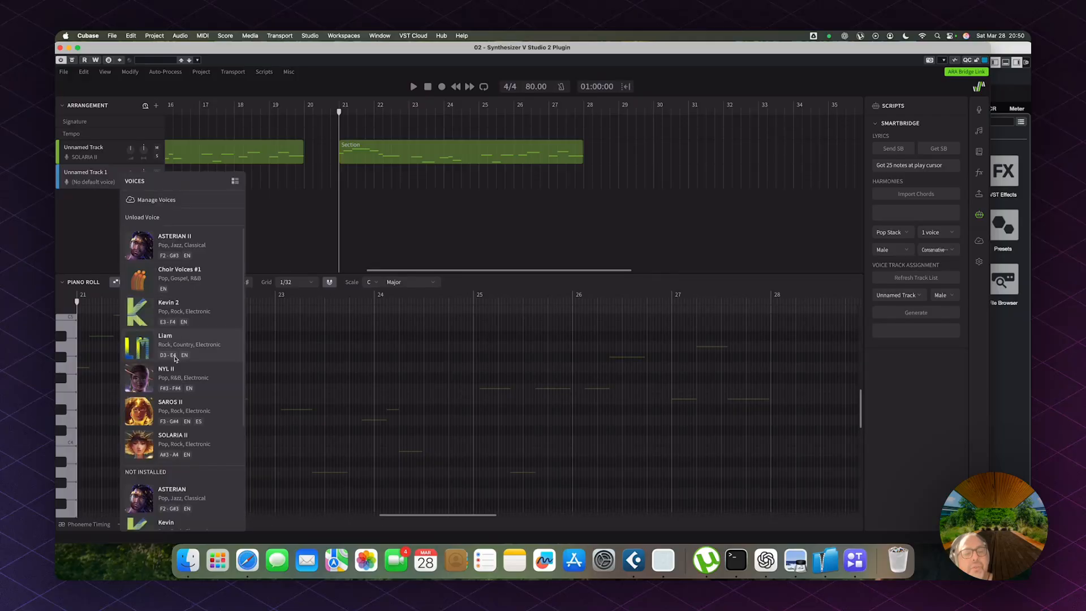
click(178, 412)
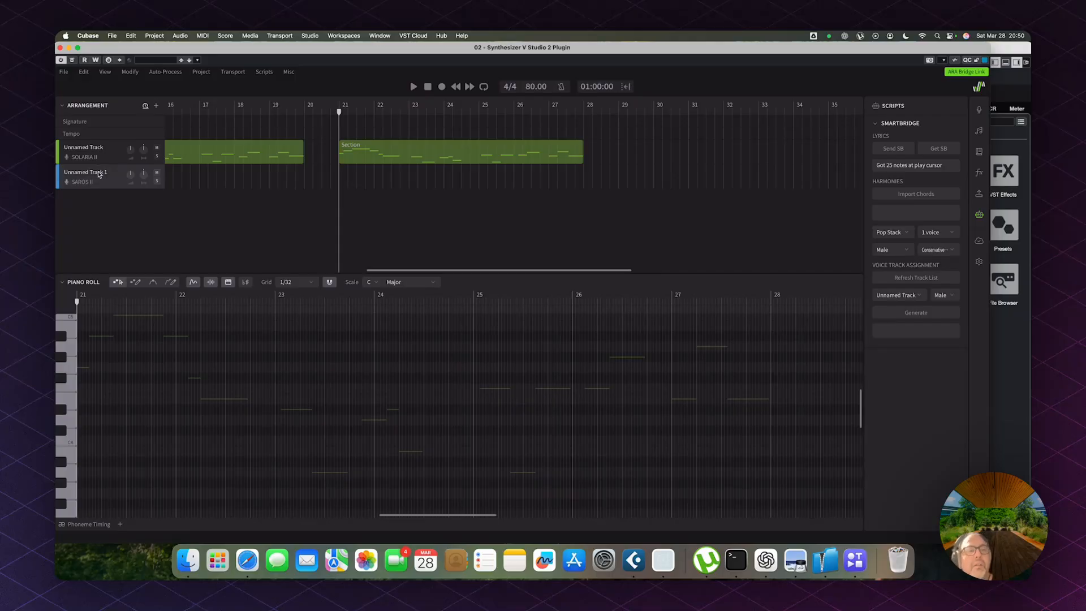
double_click(99, 173)
text(Harmony)
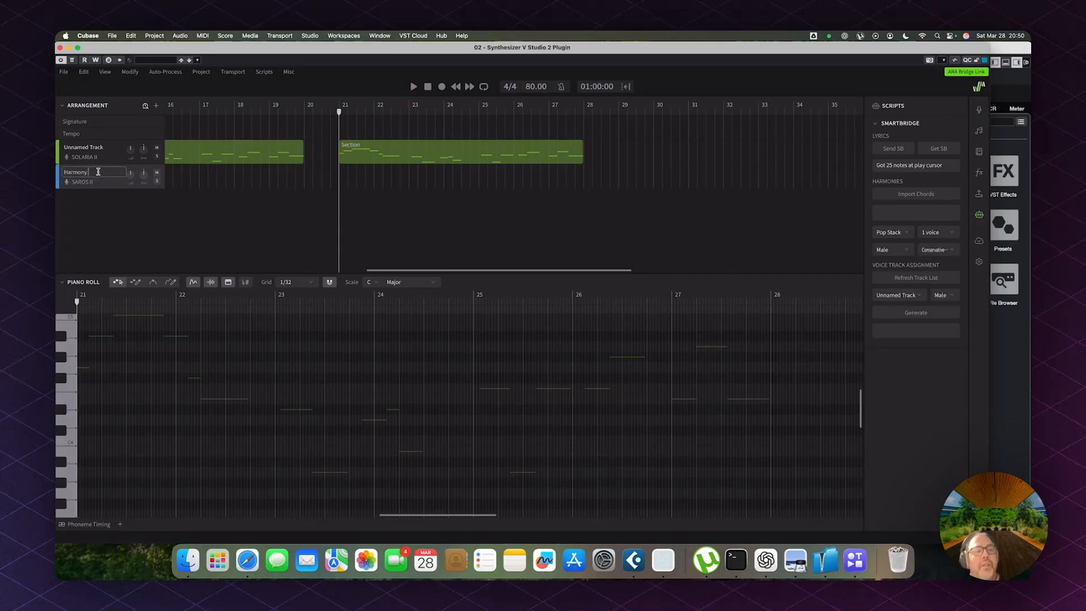
text( 1)
key(Return)
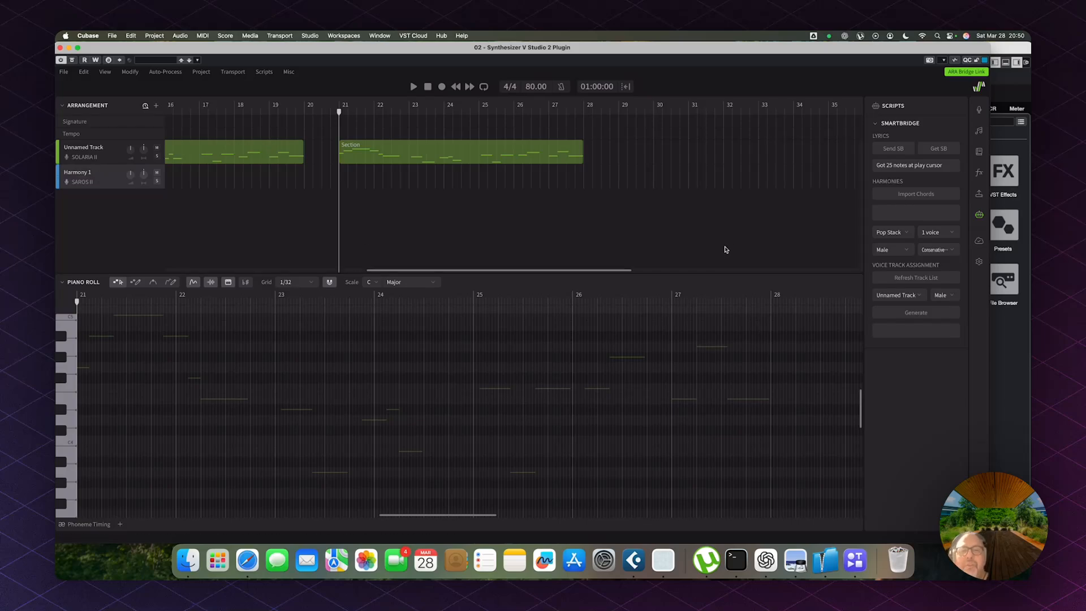
Select the chorus section on the lead track, switch to SmartBridge and close its open Generate Vocals dialog
click(507, 150)
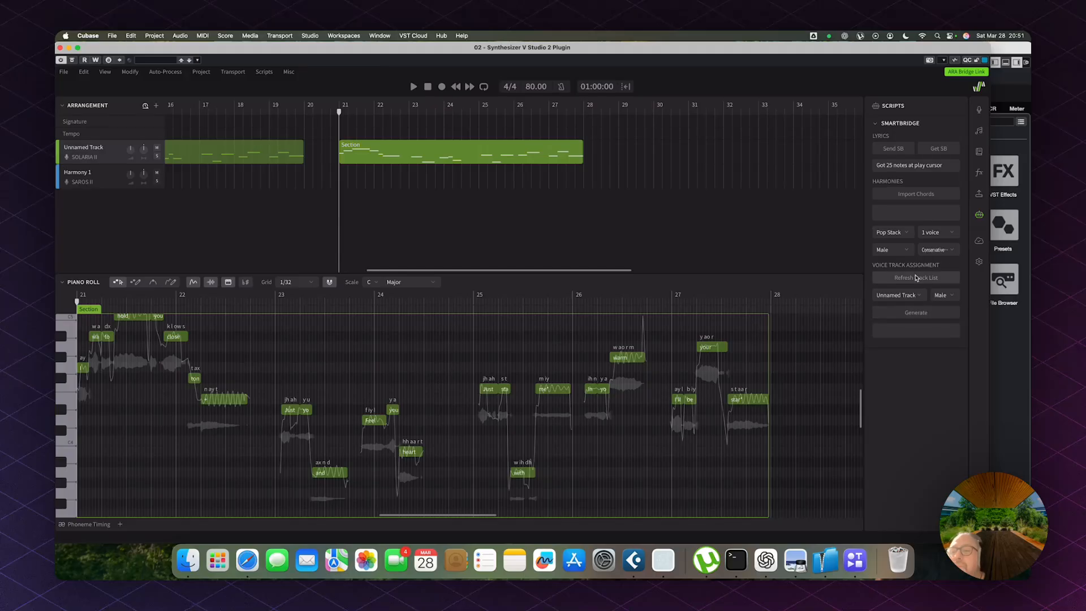
key(super+Tab)
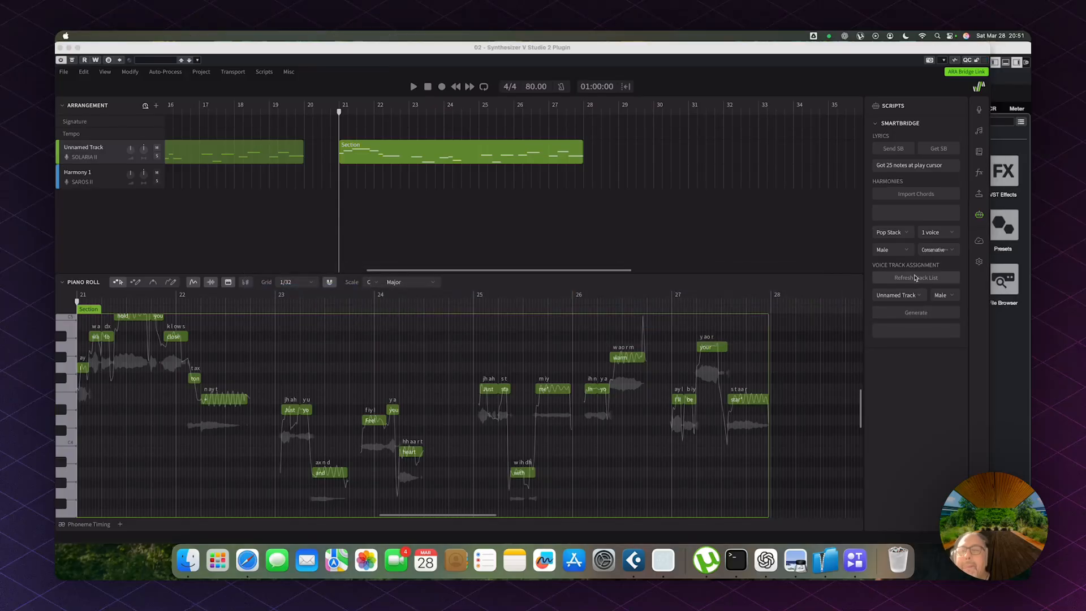
key(super+Tab)
key(super+Tab)
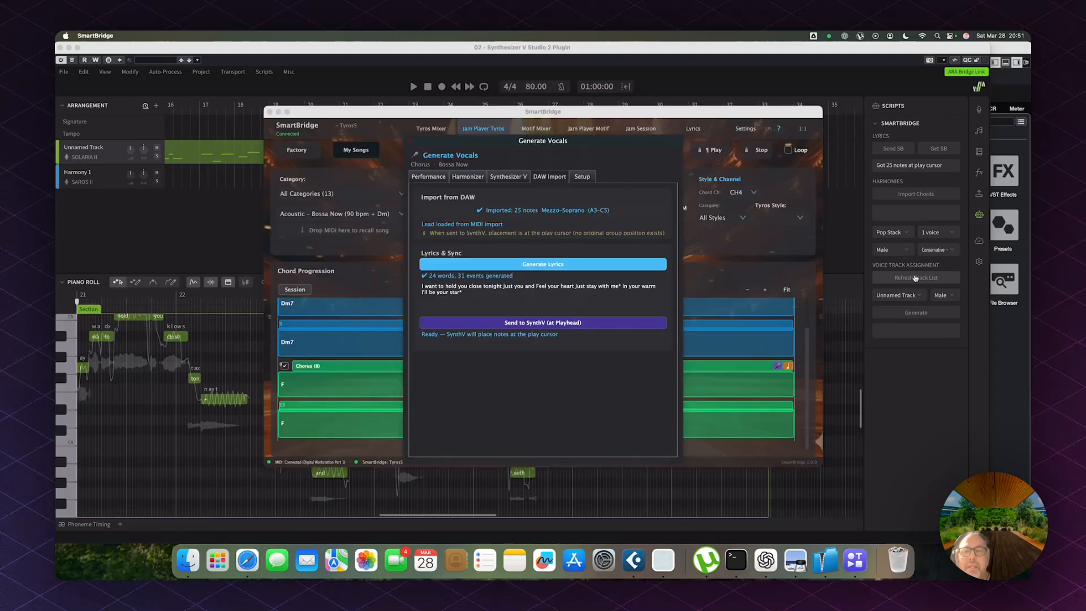
click(510, 177)
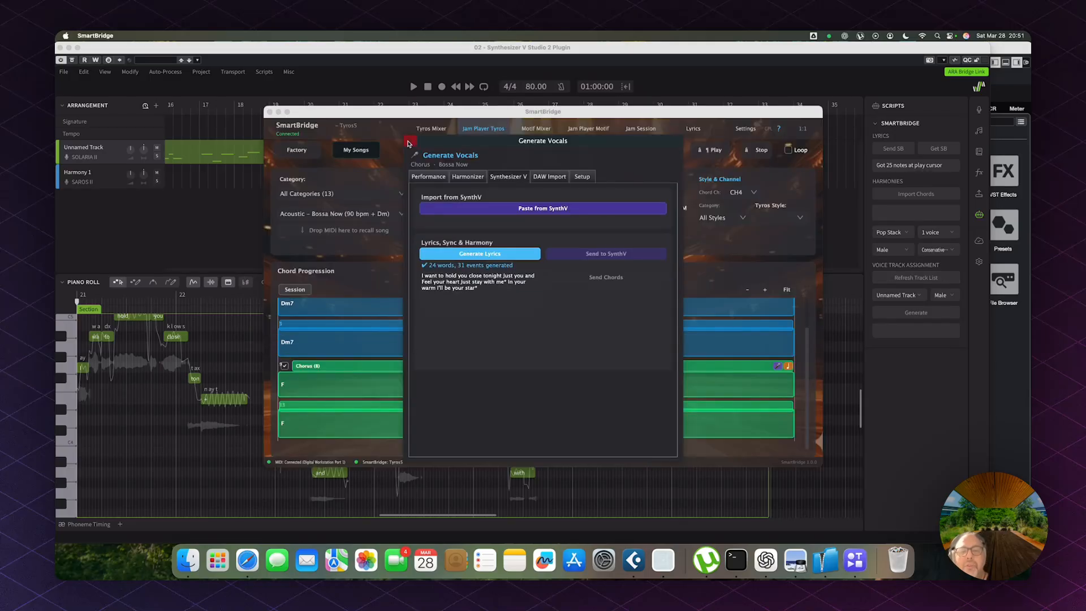
click(409, 142)
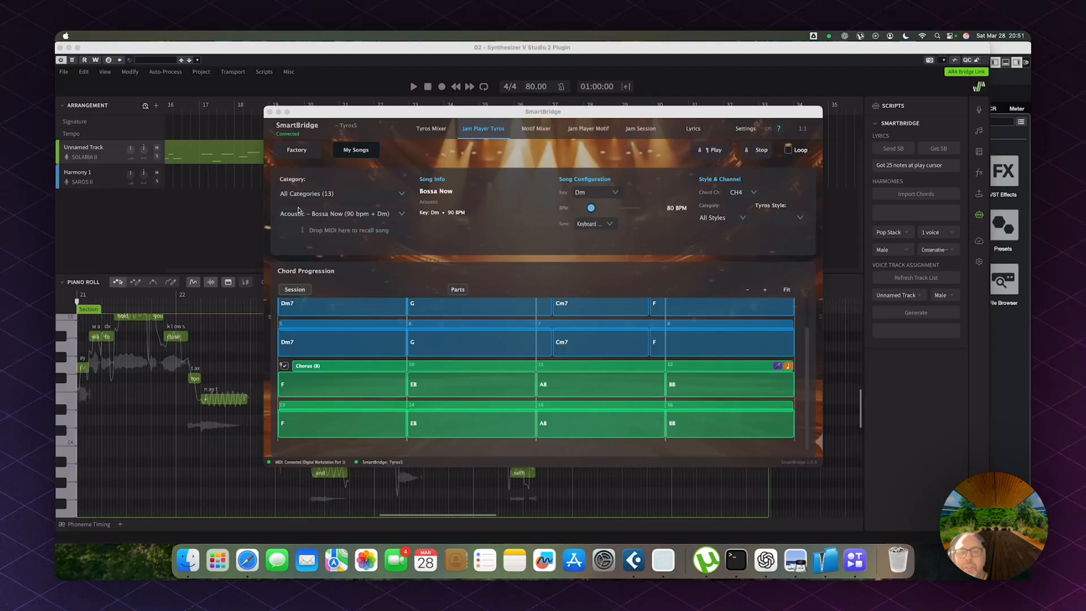
Reopen Generate Vocals for the Chorus part and send its chords to Synthesizer V
click(747, 375)
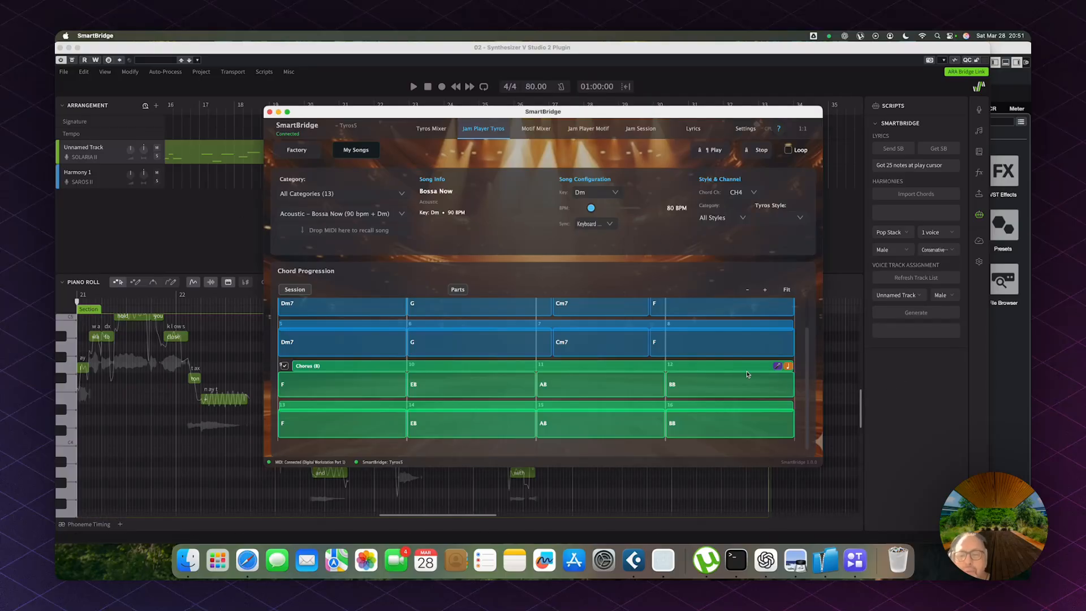
click(778, 367)
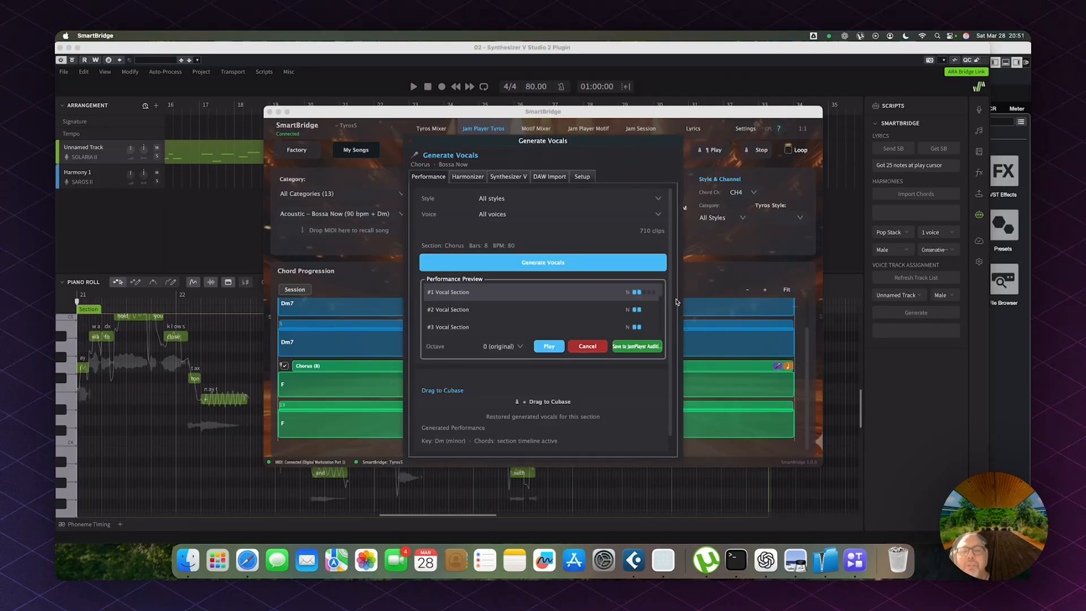
click(511, 175)
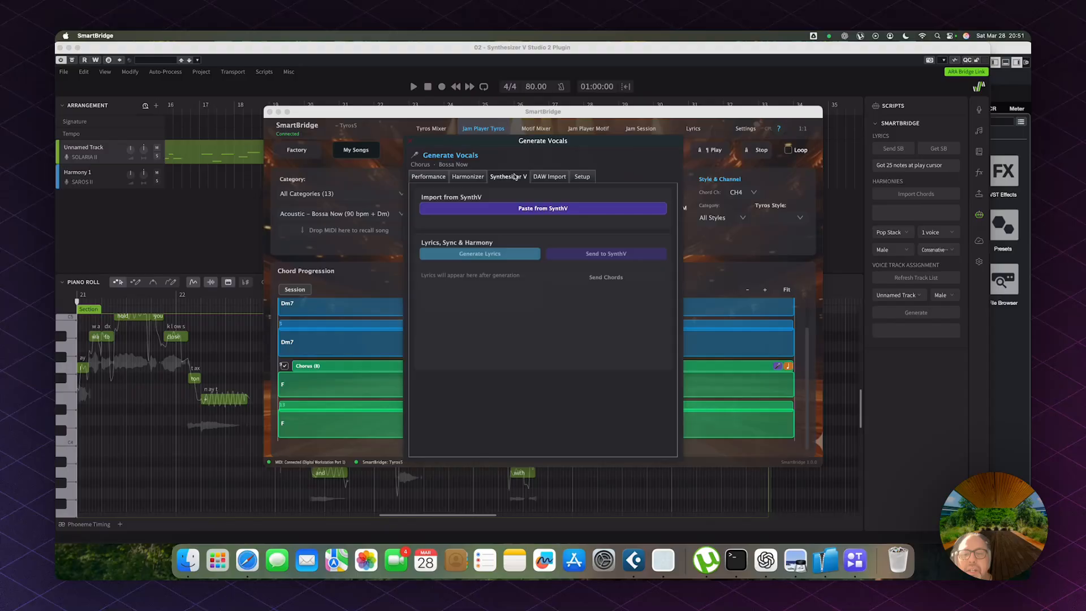
click(609, 278)
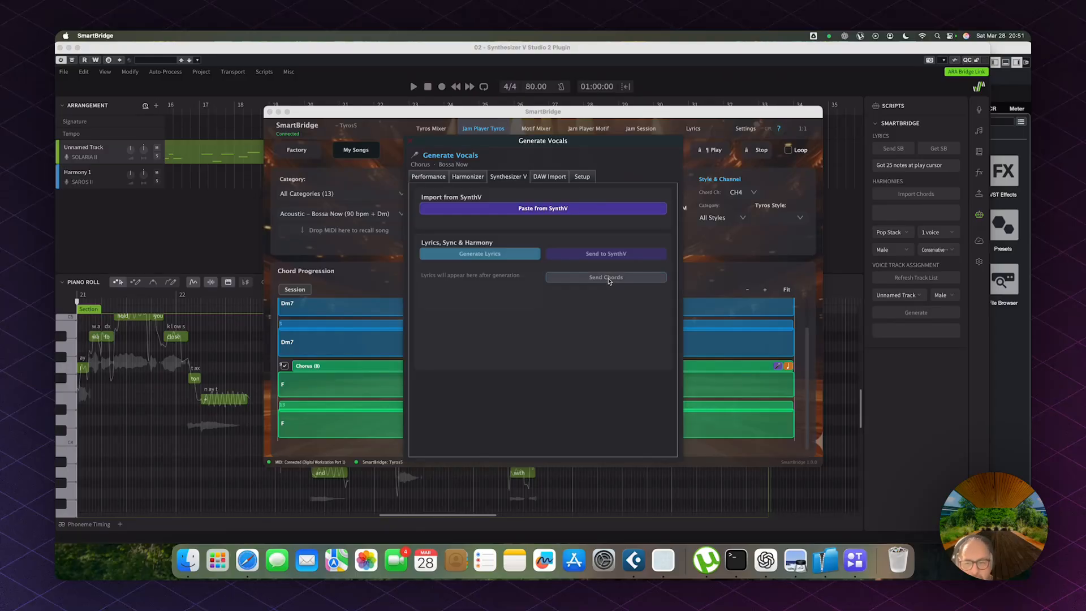
Import the SmartBridge chords and configure the harmony as 1 voice, Female, assigned to the Harmony 1 track
click(918, 194)
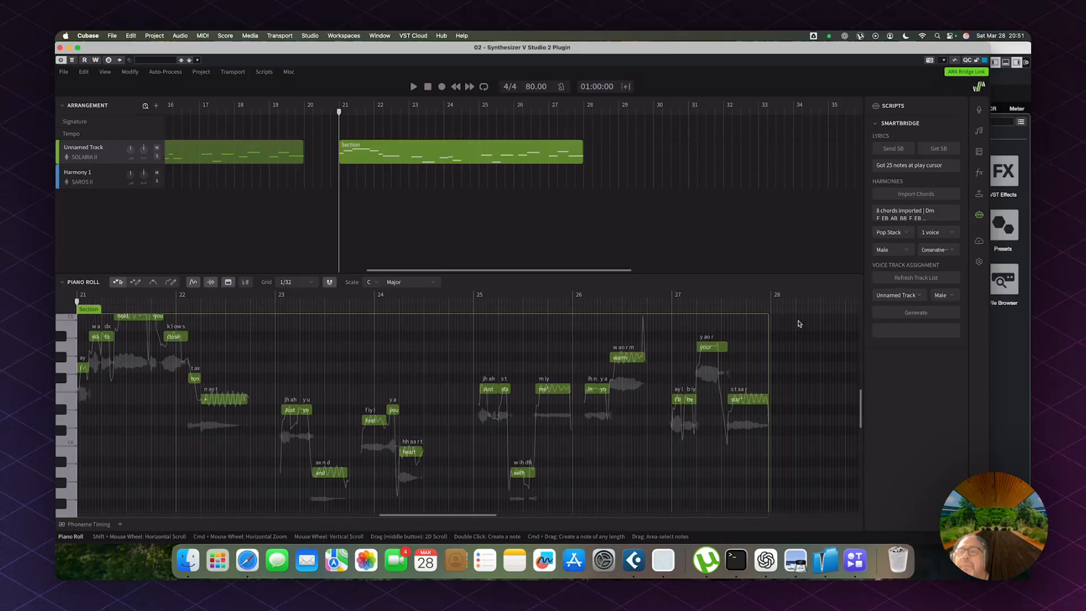
click(935, 232)
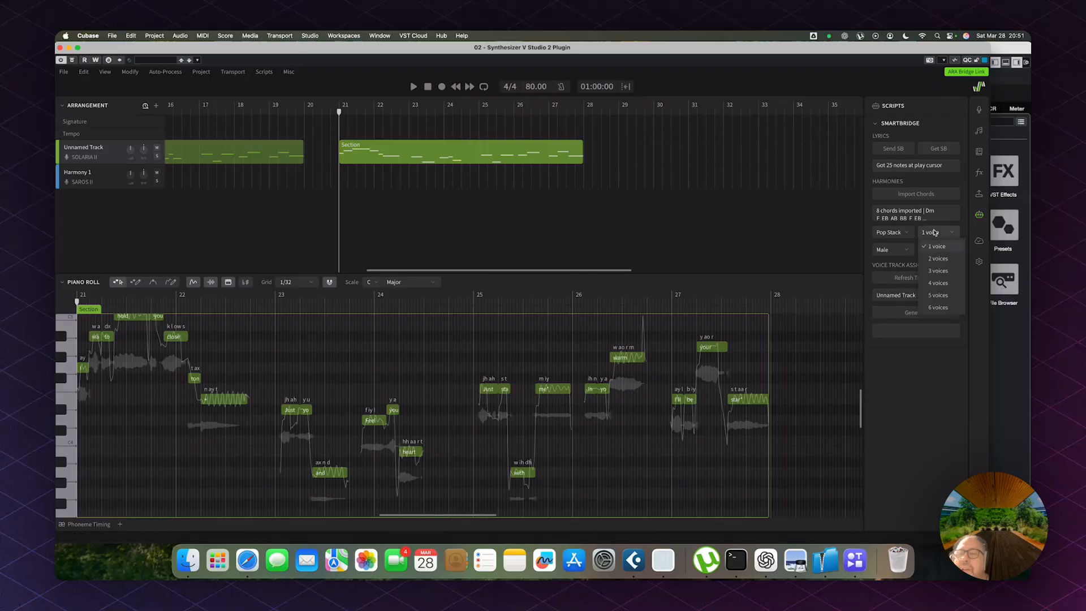
click(935, 247)
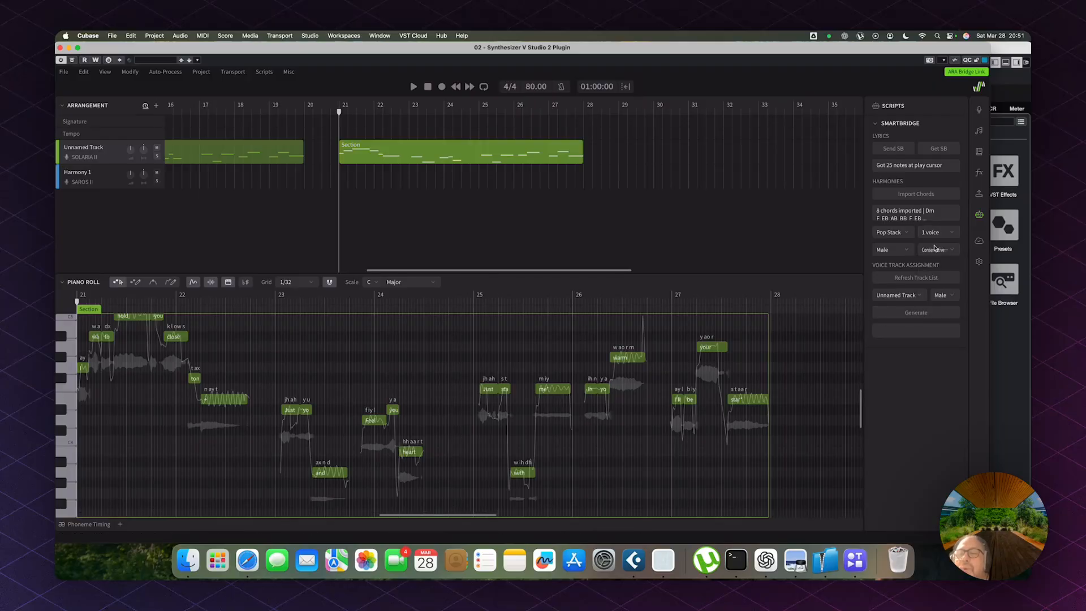
click(889, 252)
click(888, 276)
click(898, 296)
click(902, 321)
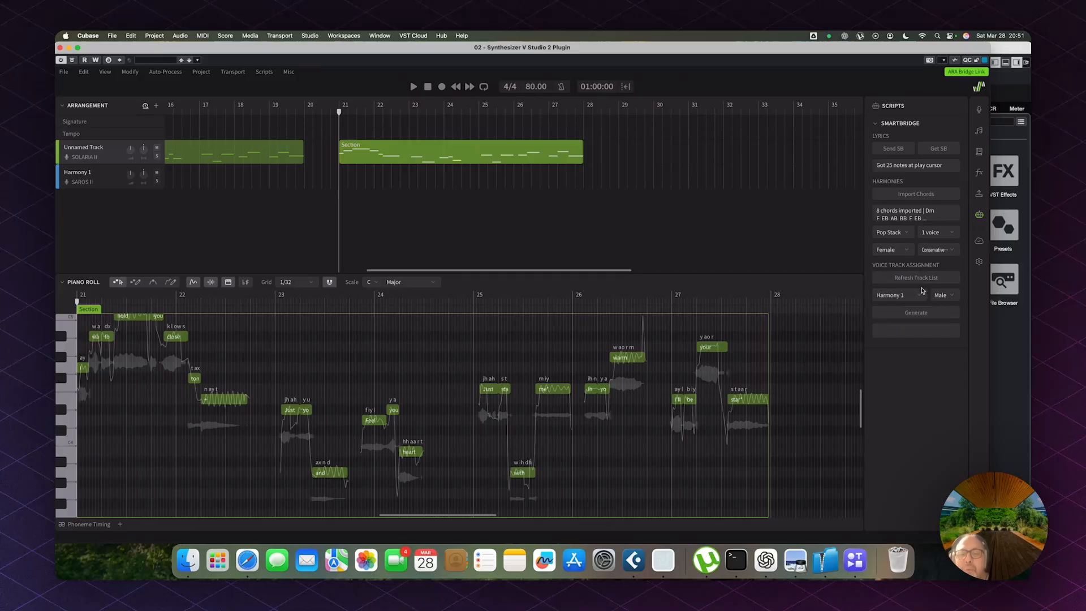
Generate a Lower Support harmony for the chorus section and play the result
click(897, 235)
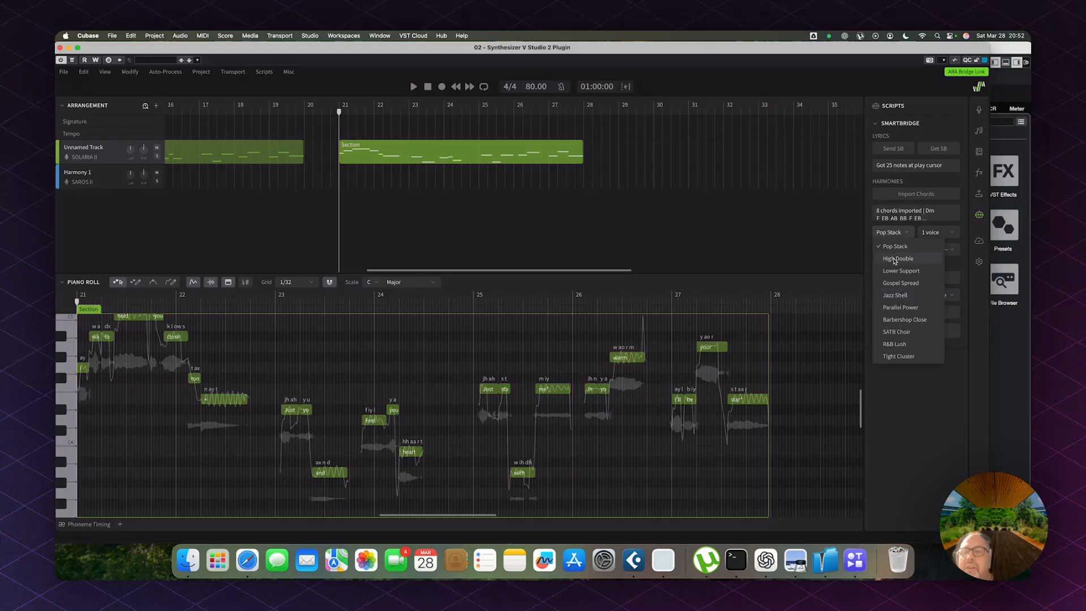
click(898, 271)
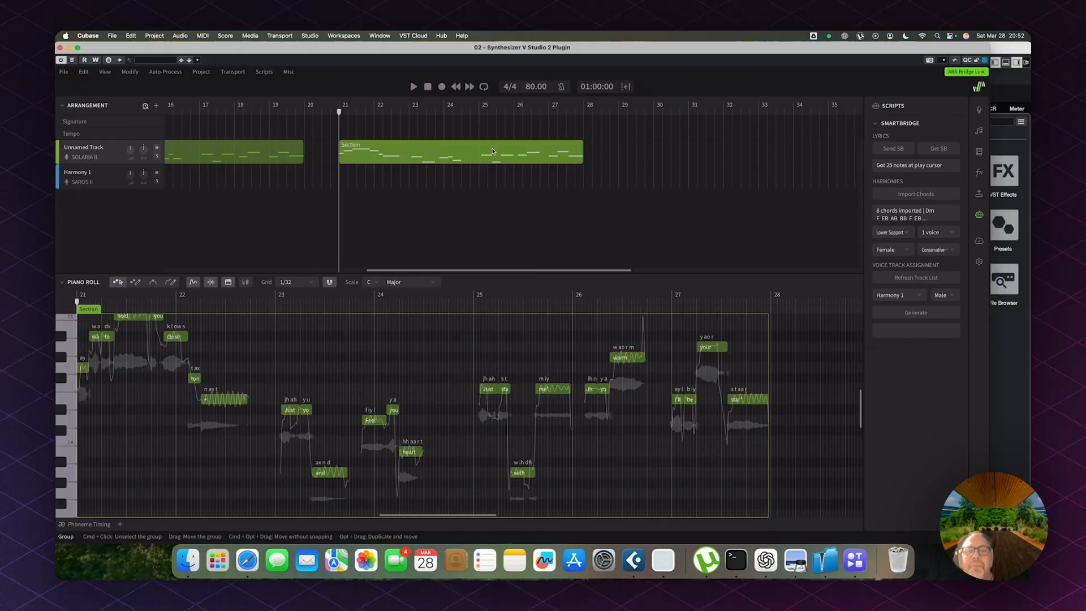
click(907, 315)
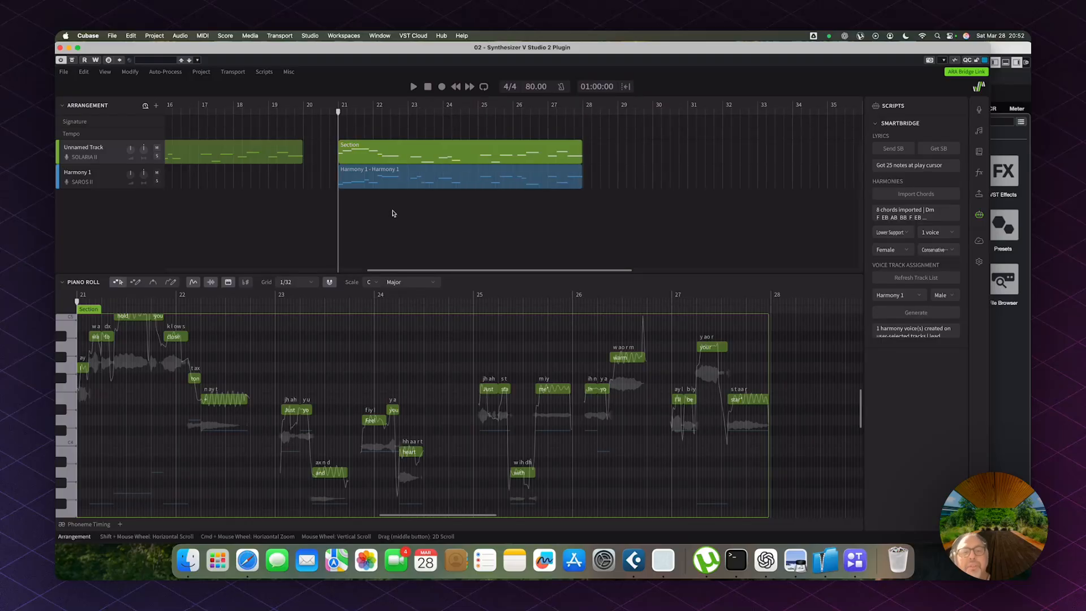
key(space)
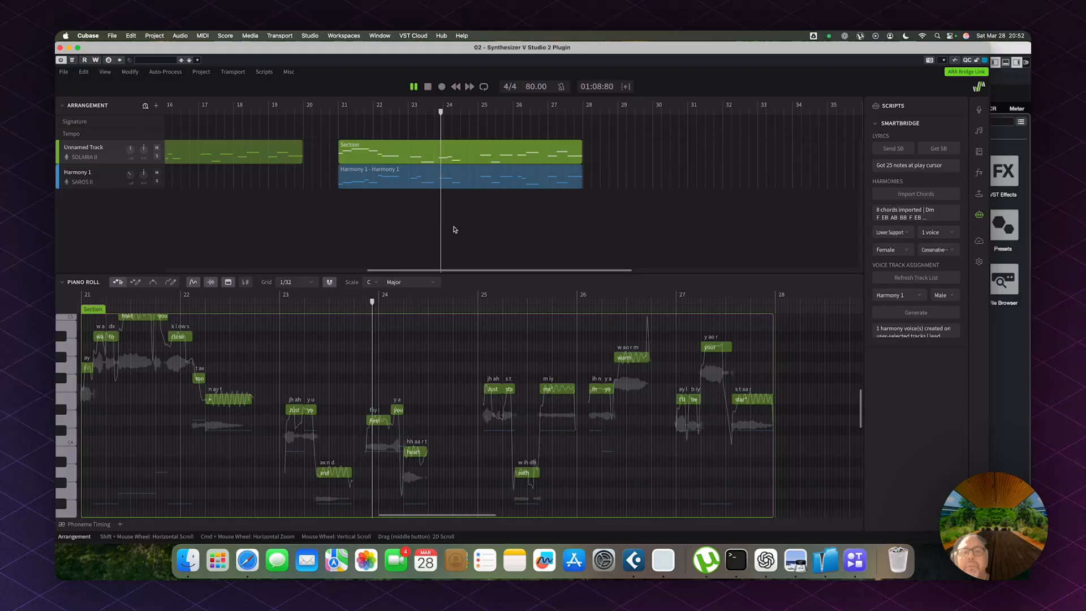
key(space)
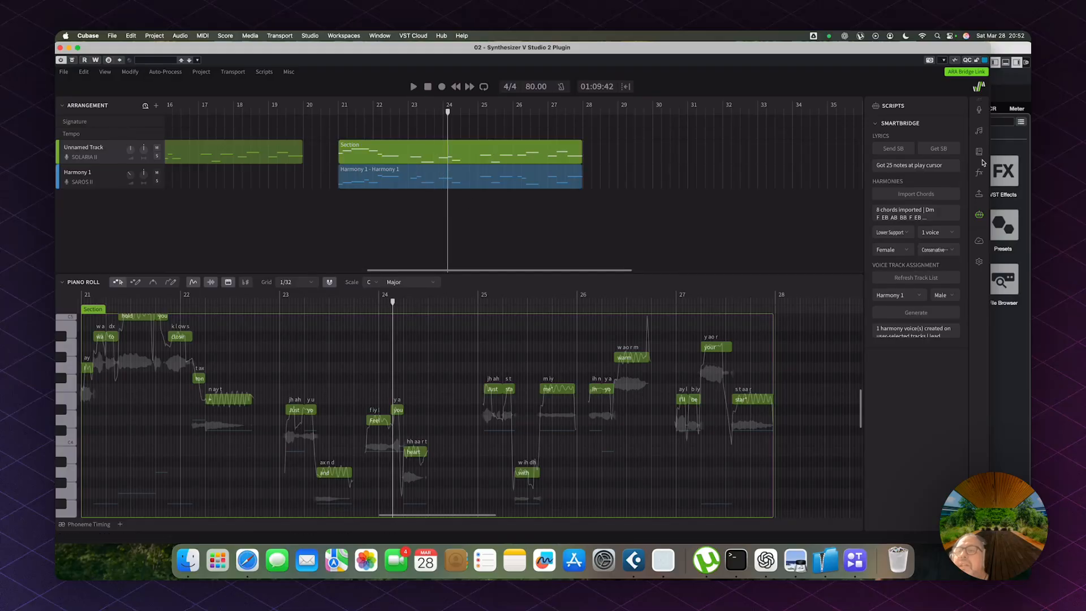
Raise the Power vocal mode of the lead track's SOLARIA II voice
click(980, 110)
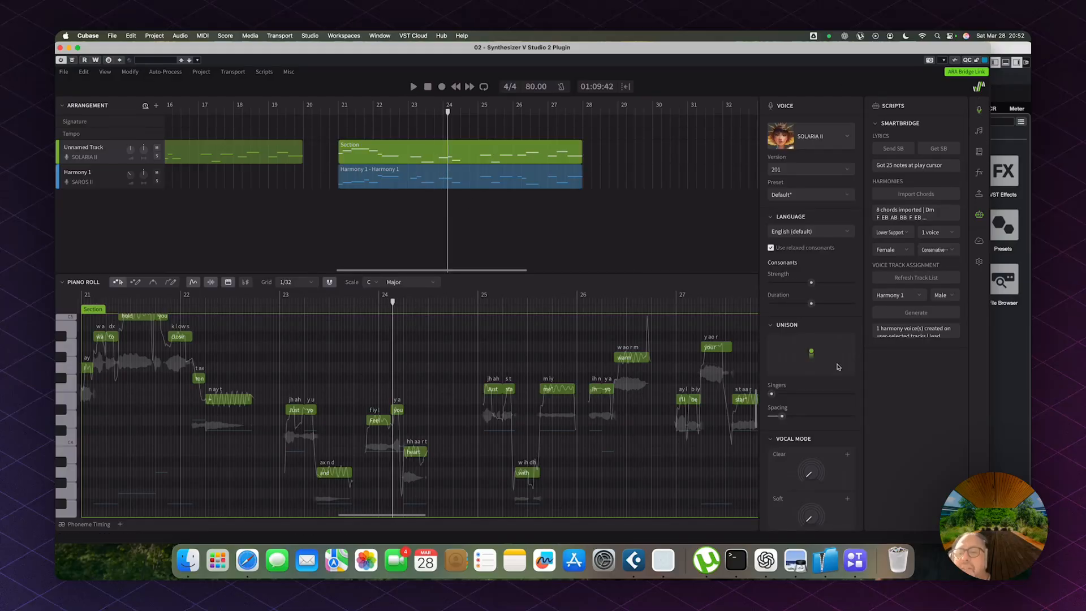
scroll(821, 443, down, 5)
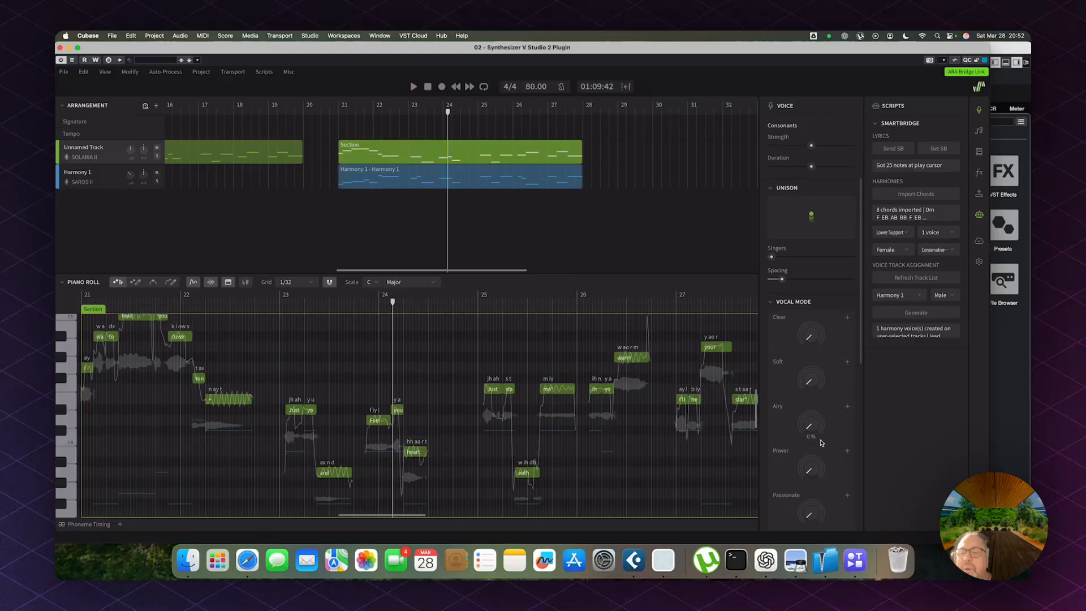
drag(821, 444, 814, 435)
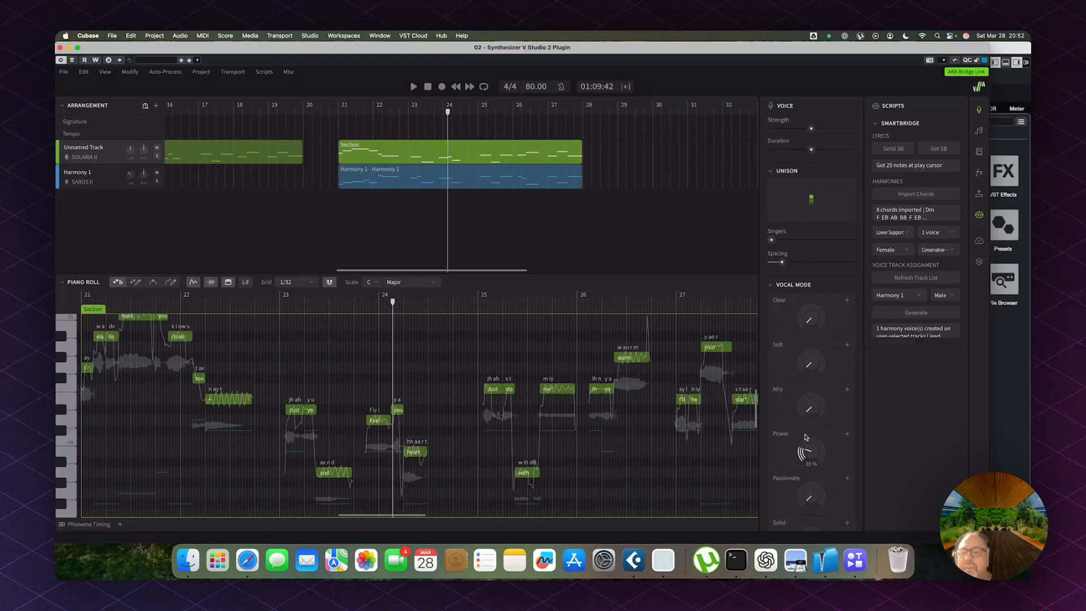
Select the Harmony 1 section and raise the Full vocal mode of its SAROS II voice
click(478, 178)
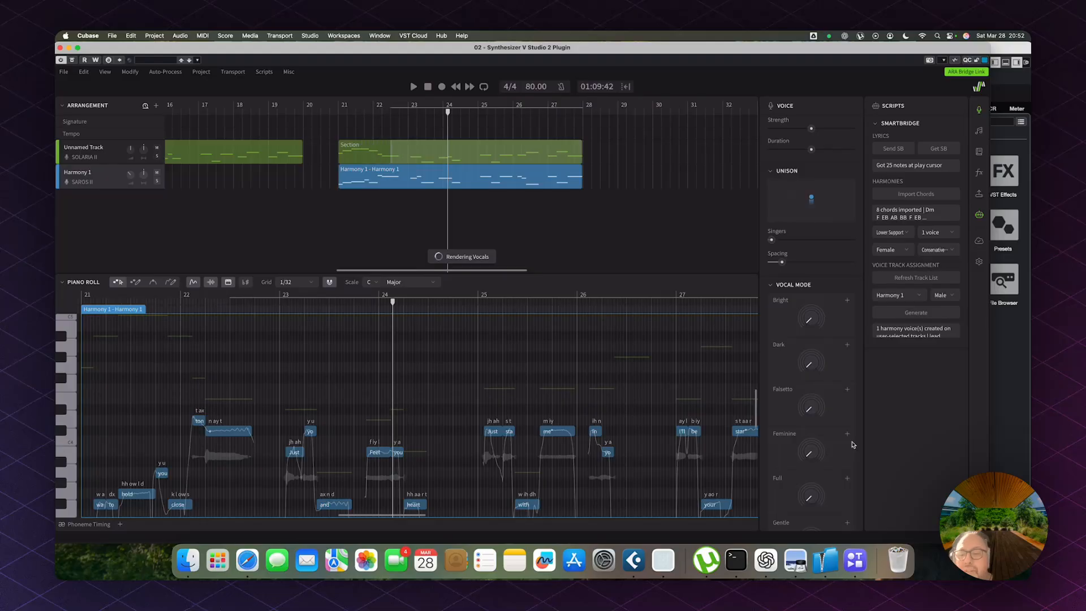
scroll(851, 445, down, 2)
scroll(852, 444, down, 1)
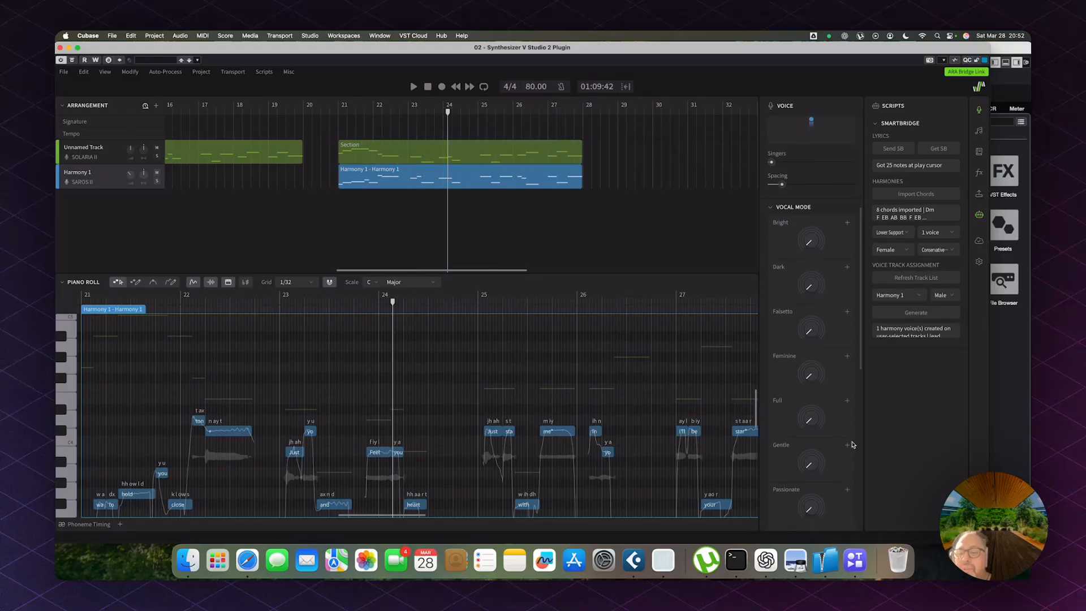
drag(812, 417, 812, 392)
Move the playhead to bar 21, hide the voice settings and play the chorus with its harmony
click(338, 112)
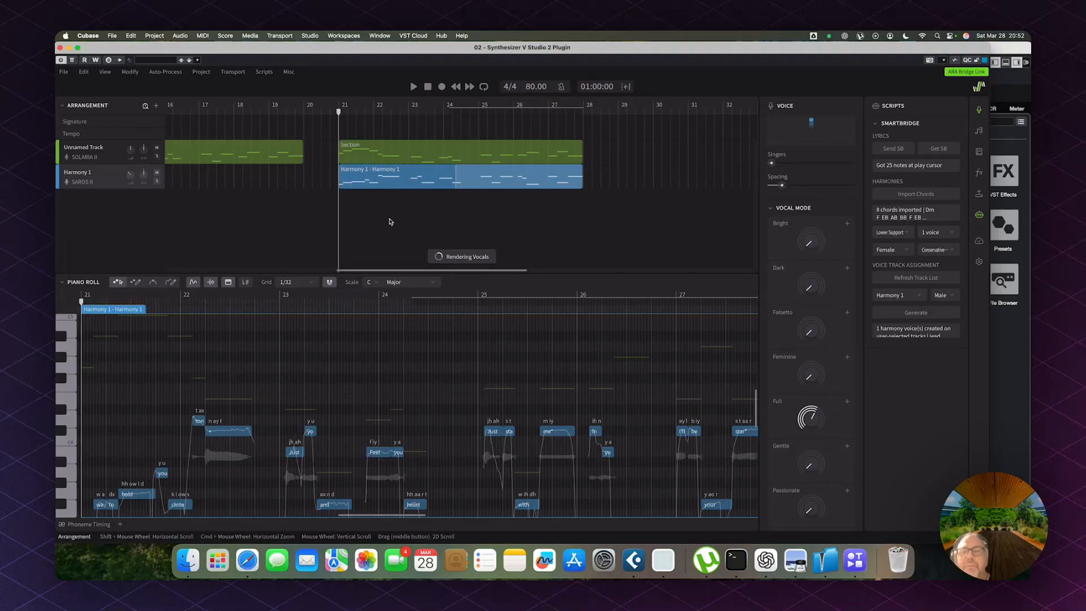
click(979, 109)
key(space)
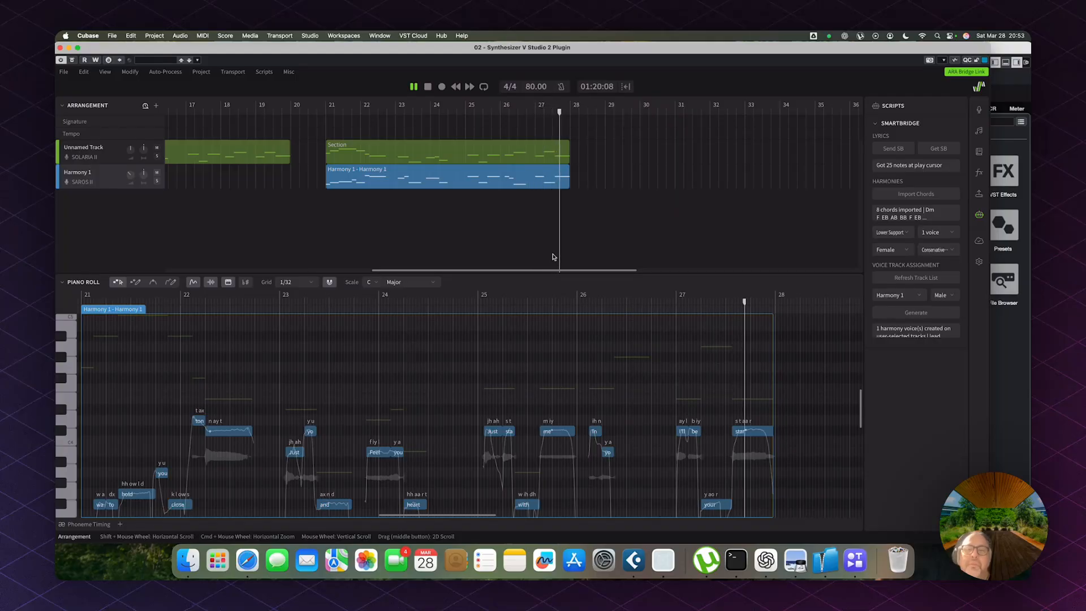
key(space)
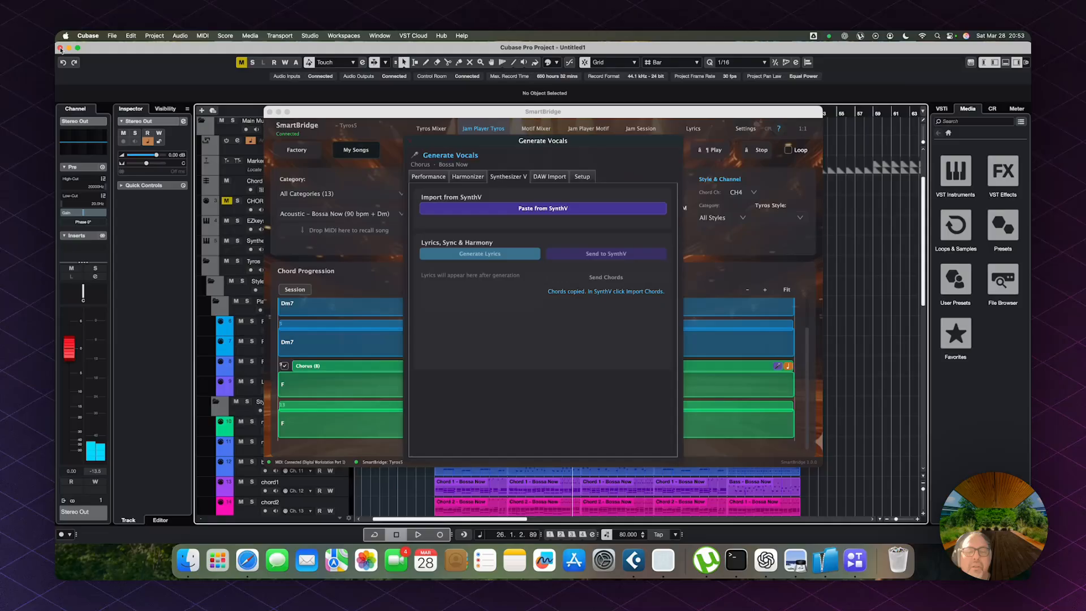
Close the Synthesizer V window and the Generate Vocals dialog, and place the Cubase project cursor at bar 27
click(60, 47)
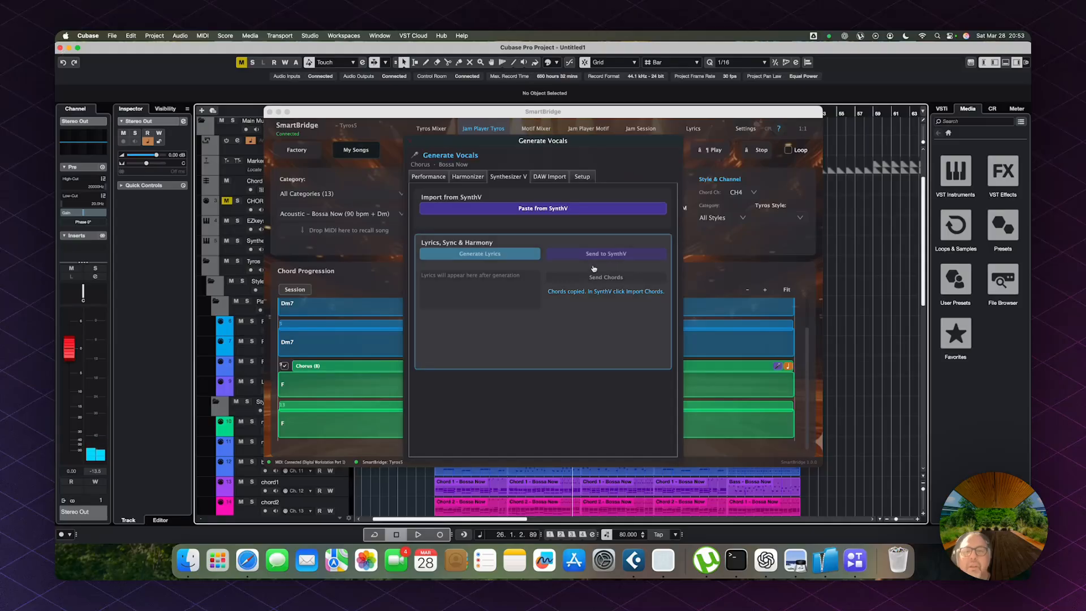
click(411, 141)
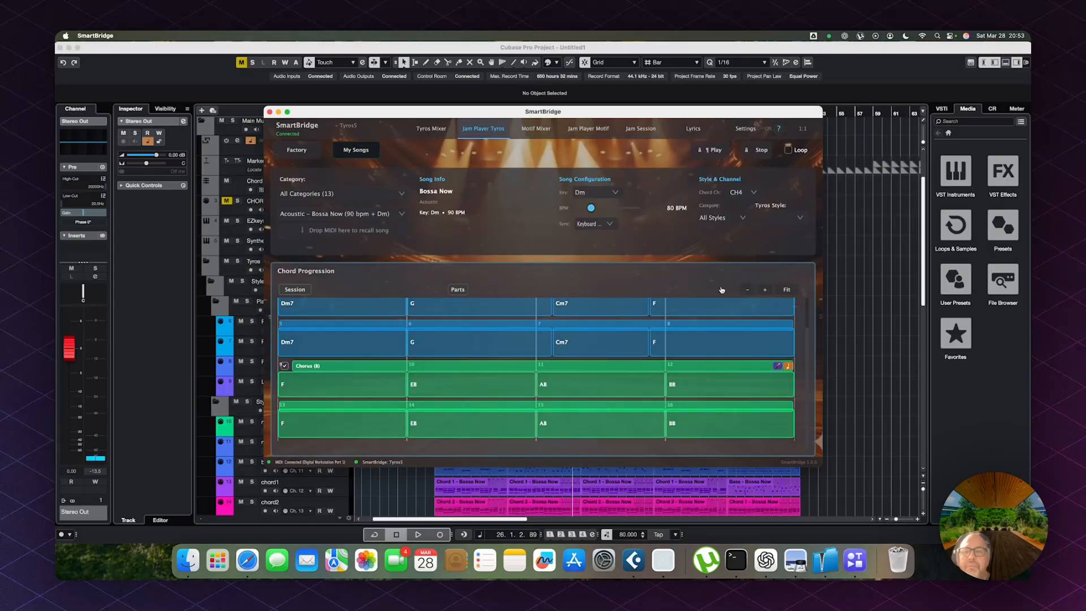
click(879, 287)
click(577, 305)
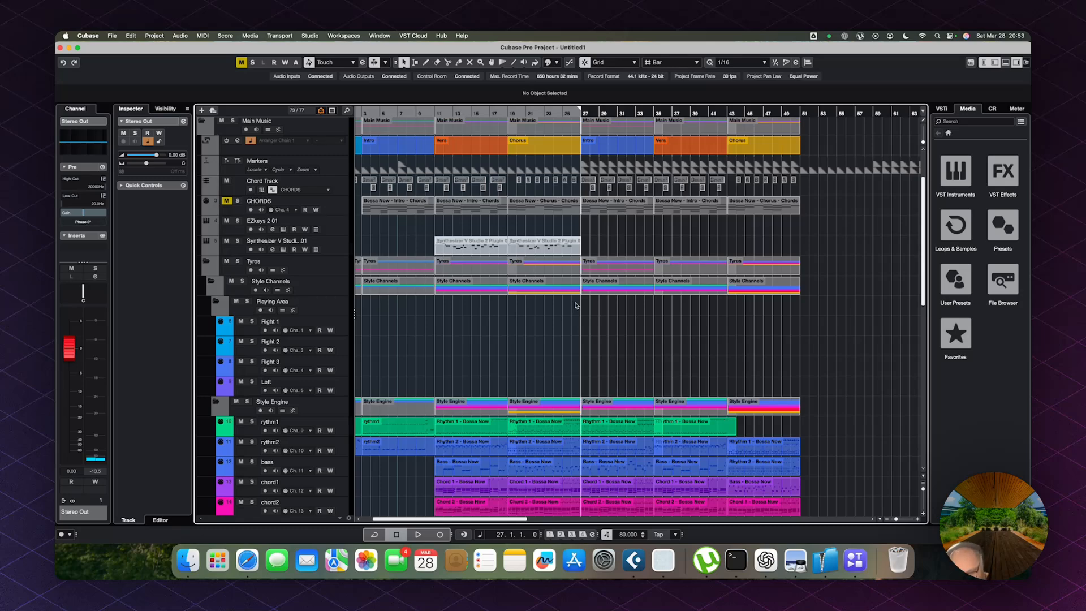
Switch to SmartBridge and open Generate Instrumental Solo for the Intro part with the Latin genre
key(super+Tab)
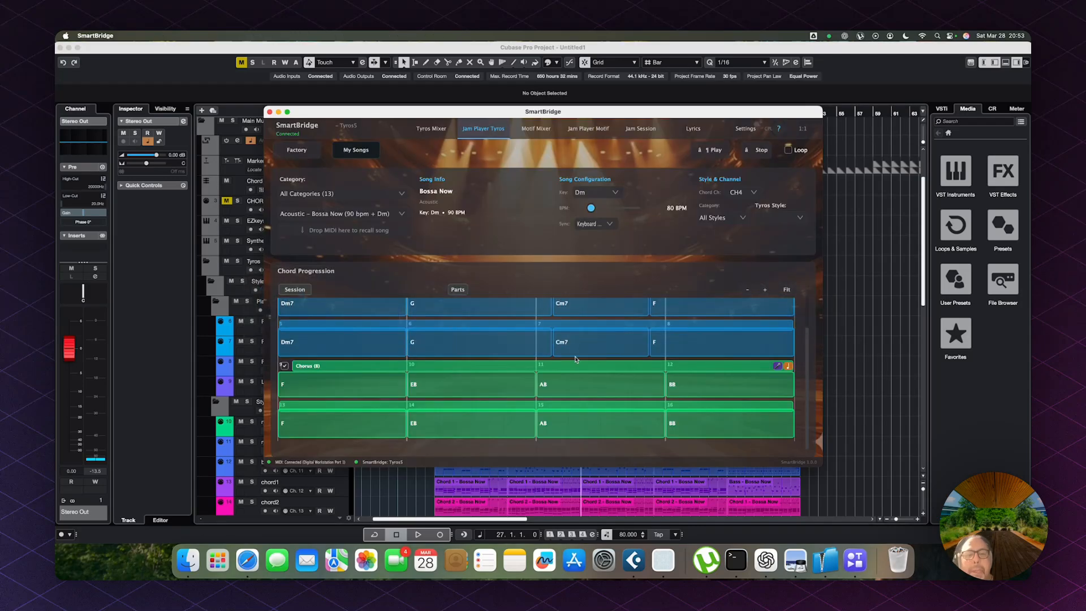
scroll(689, 357, down, 1)
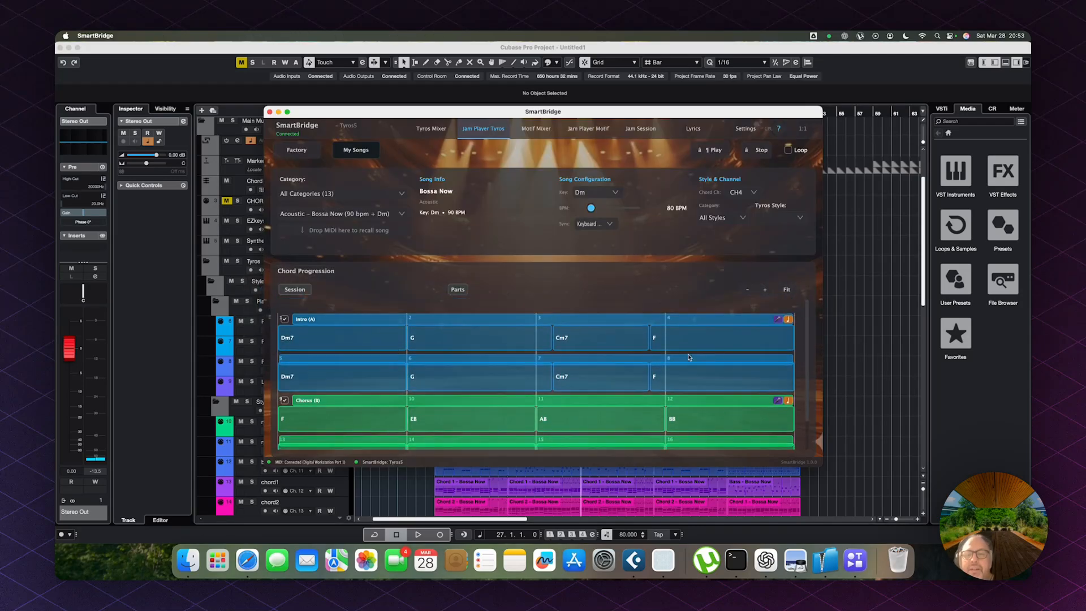
click(788, 319)
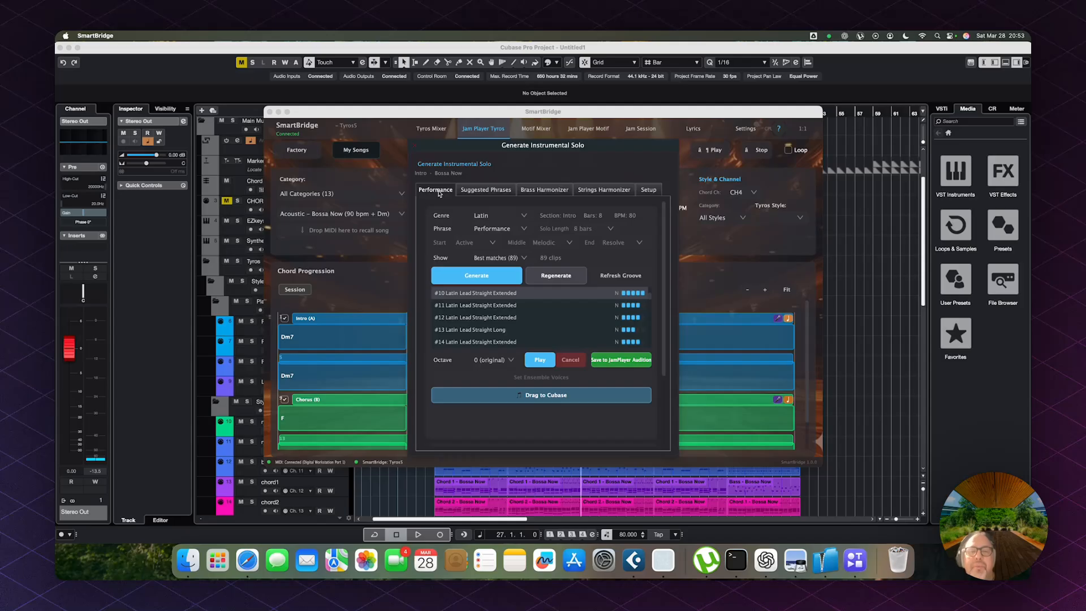
click(501, 216)
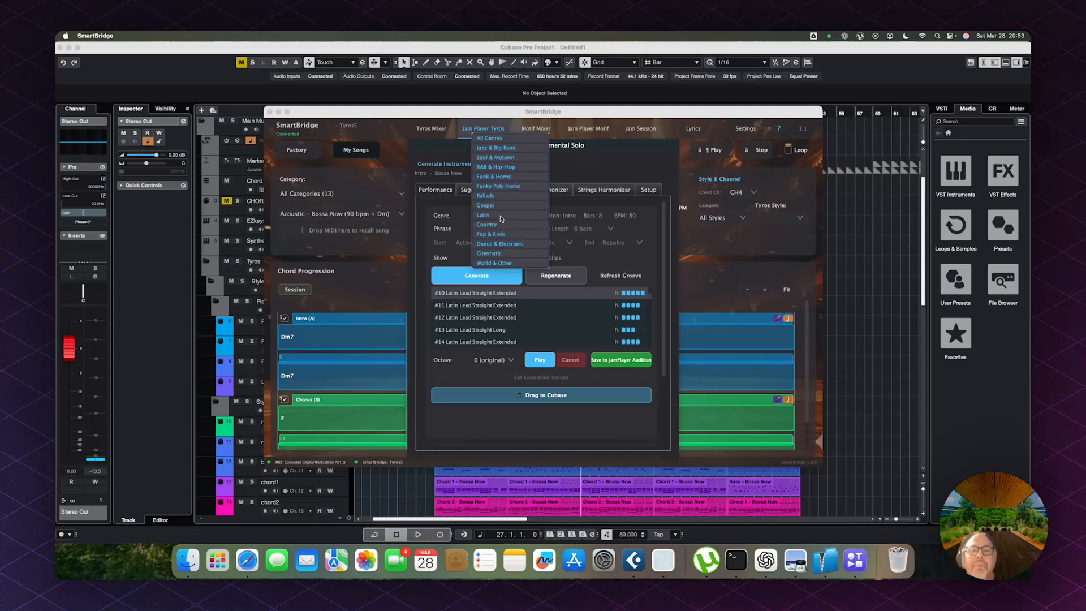
click(501, 216)
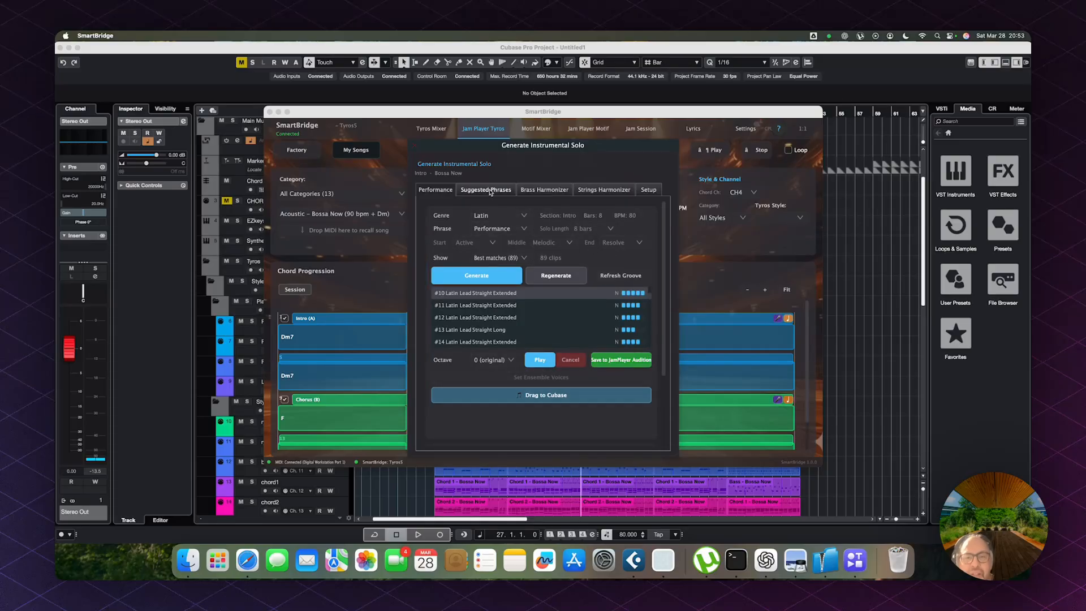
Look over the Suggested Phrases, set the Brass Harmonizer preset to Brass Section and view its style presets and export options
click(491, 190)
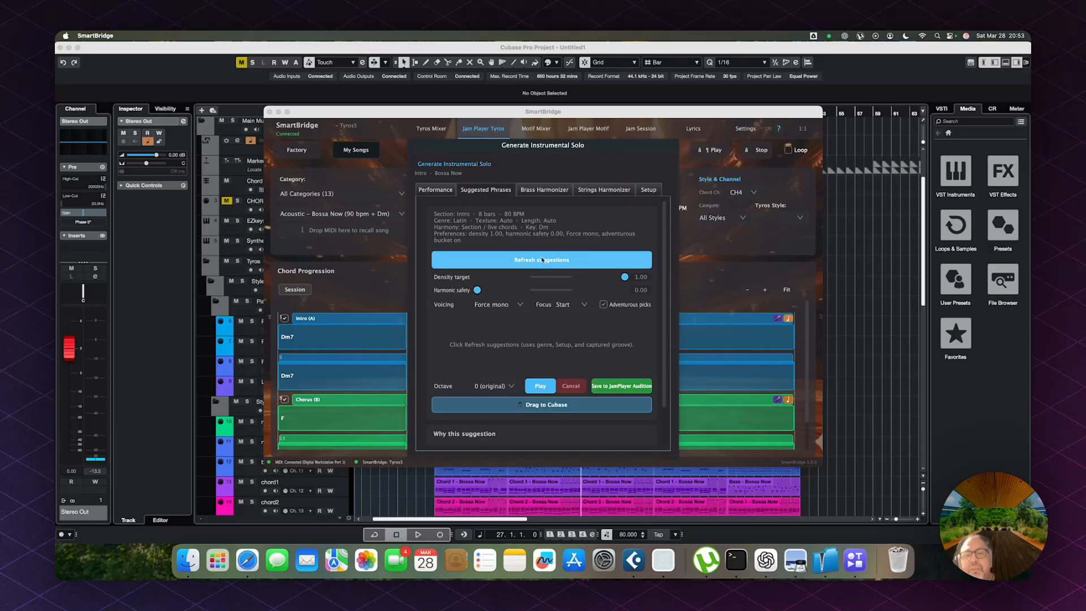
click(546, 191)
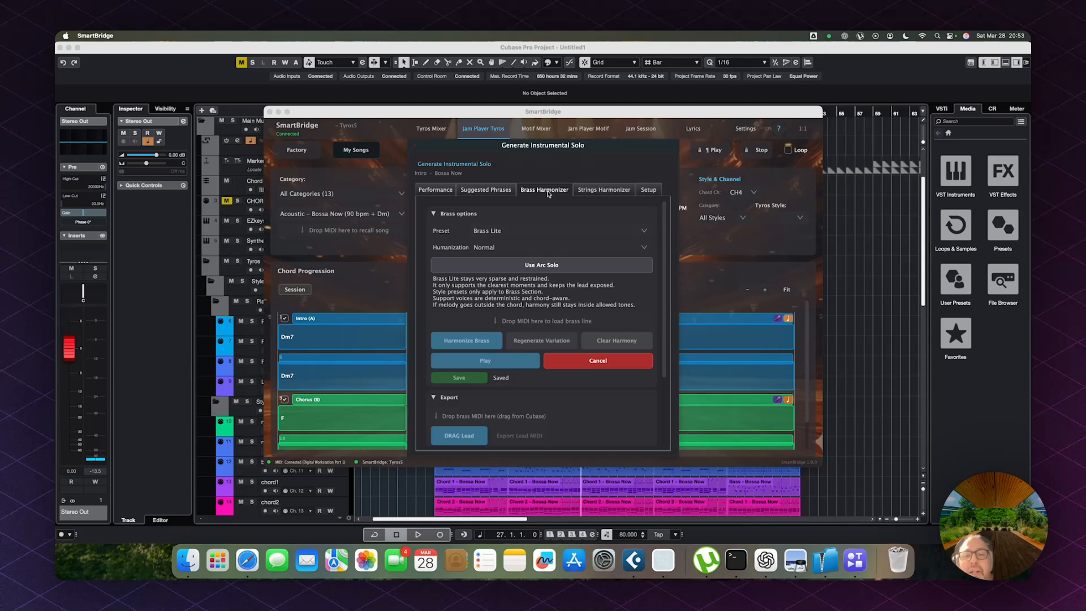
click(506, 231)
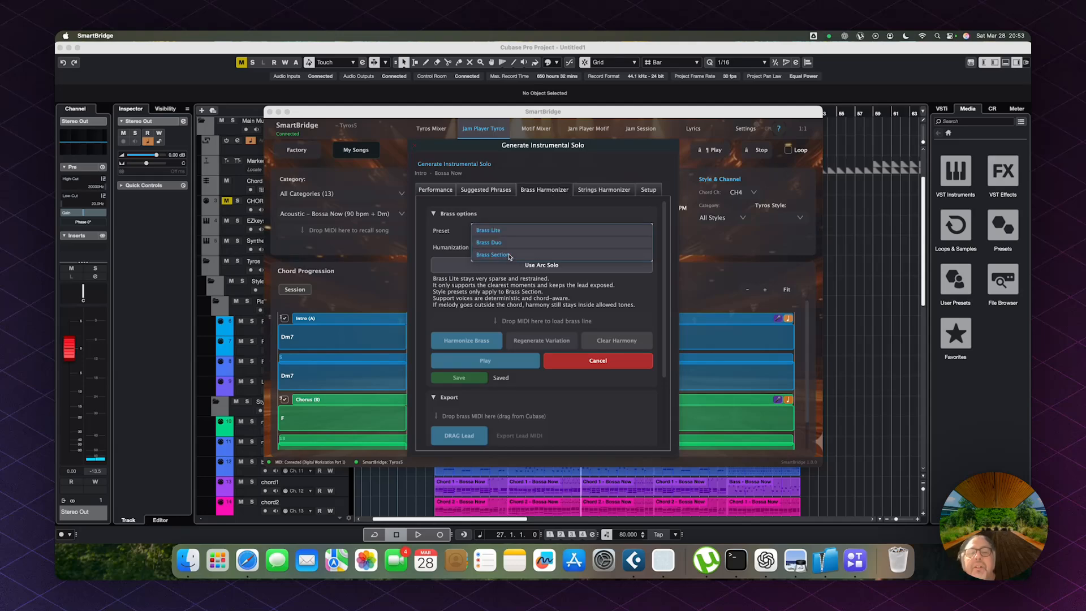
click(510, 255)
click(509, 248)
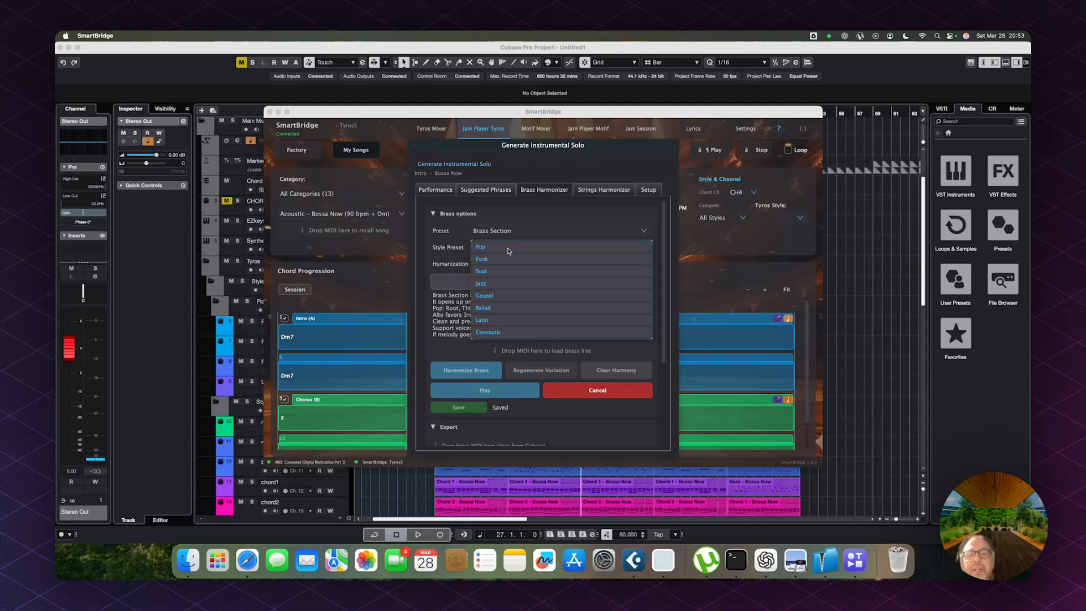
click(545, 219)
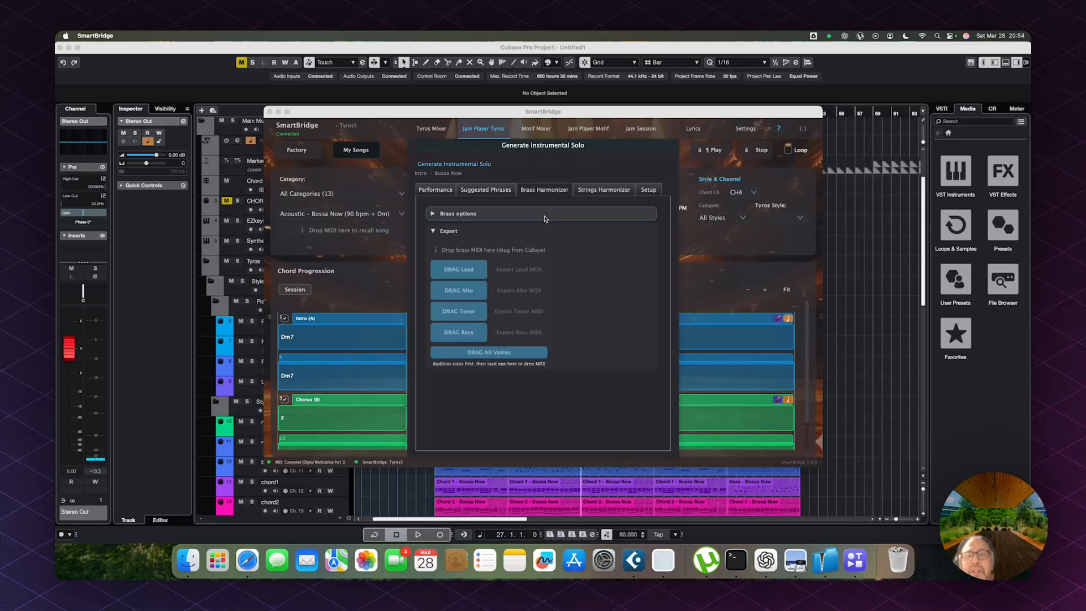
Review the available Strings Harmonizer presets while keeping Strings Lite
click(603, 190)
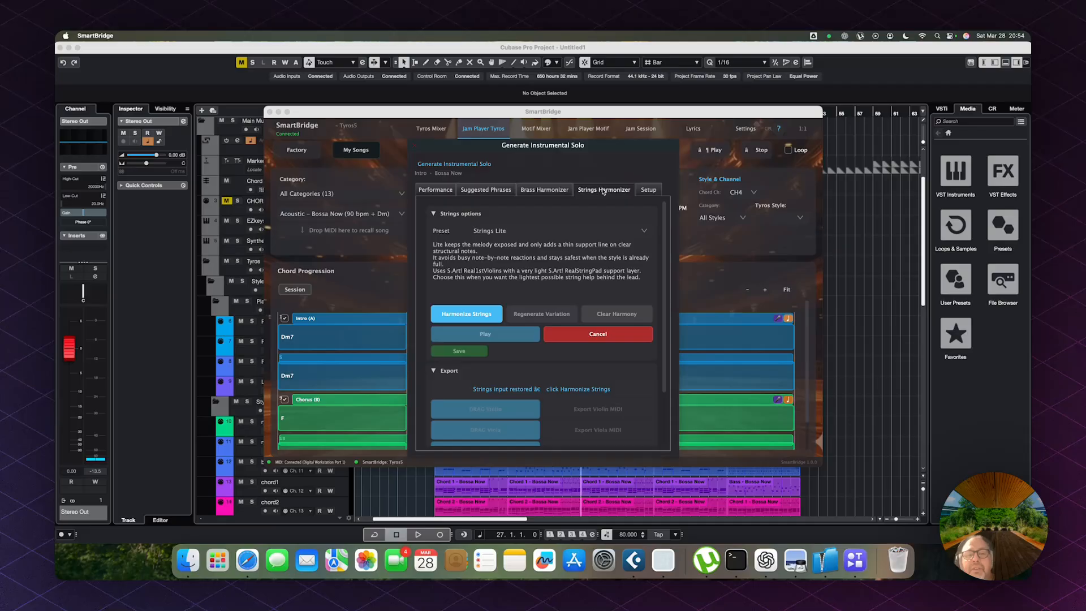
click(512, 233)
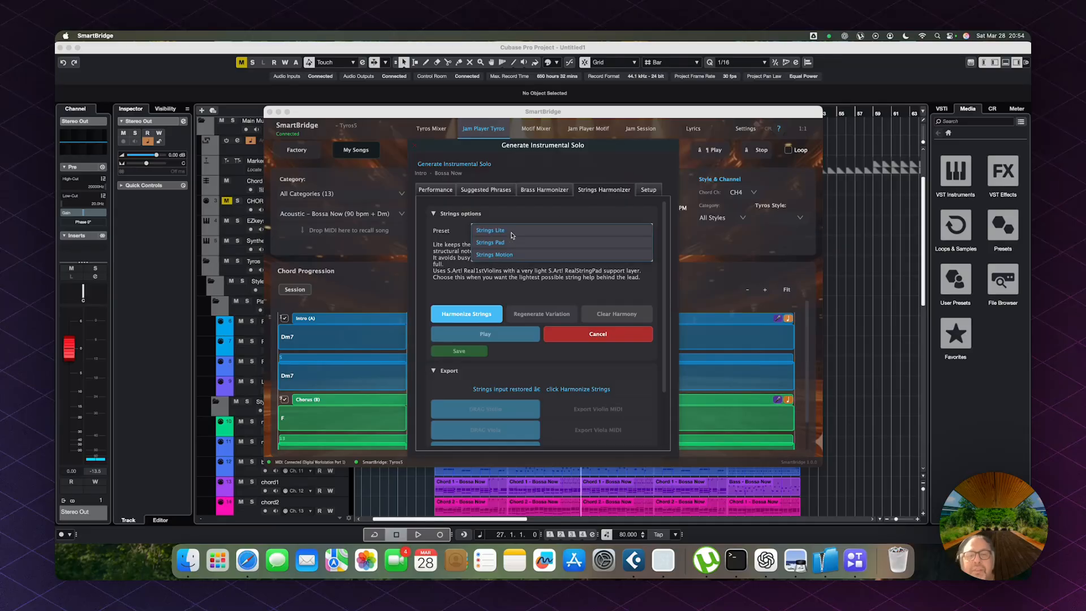
click(523, 276)
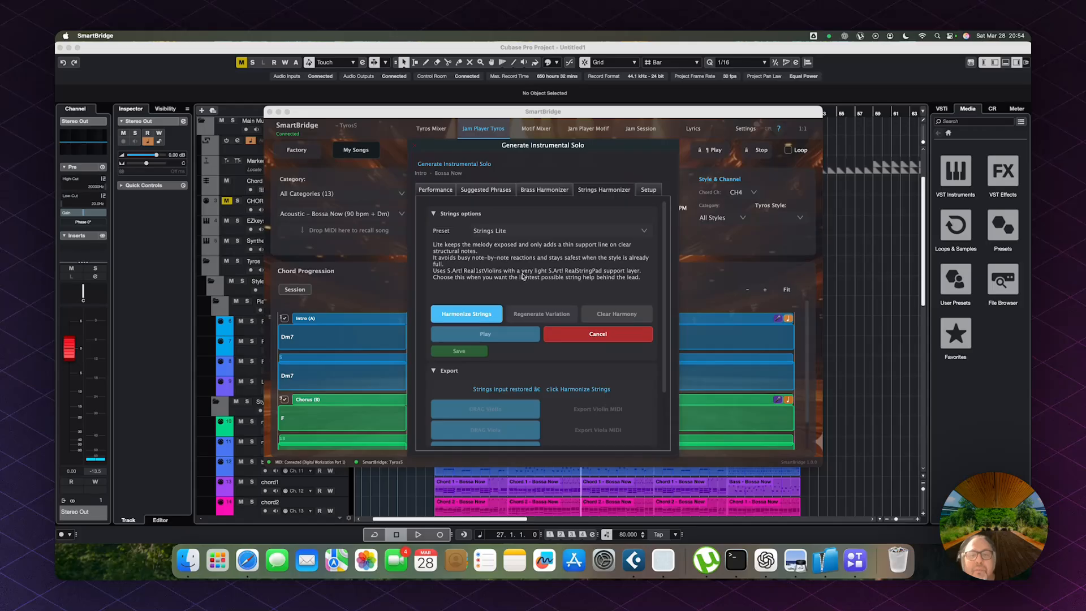
Generate the Latin performance solo clips for the Intro and look through the best-match list
click(435, 190)
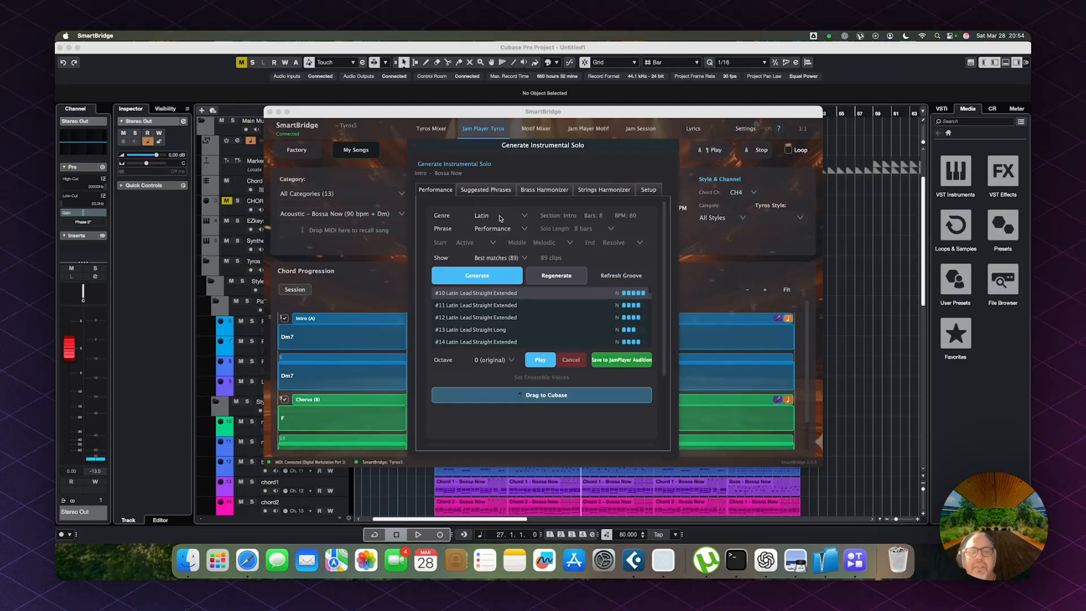
click(608, 277)
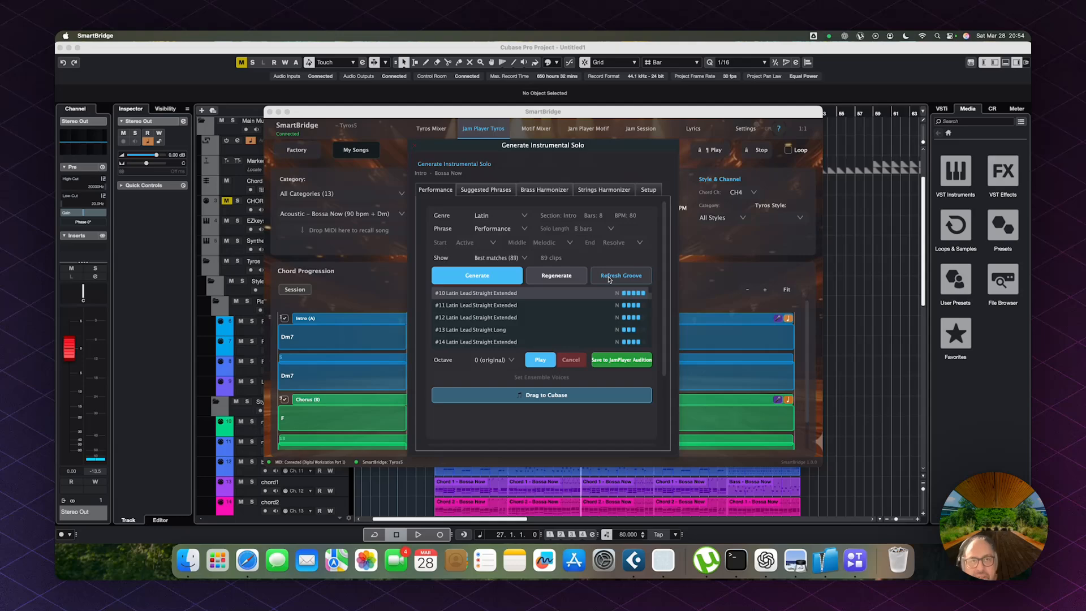
click(478, 277)
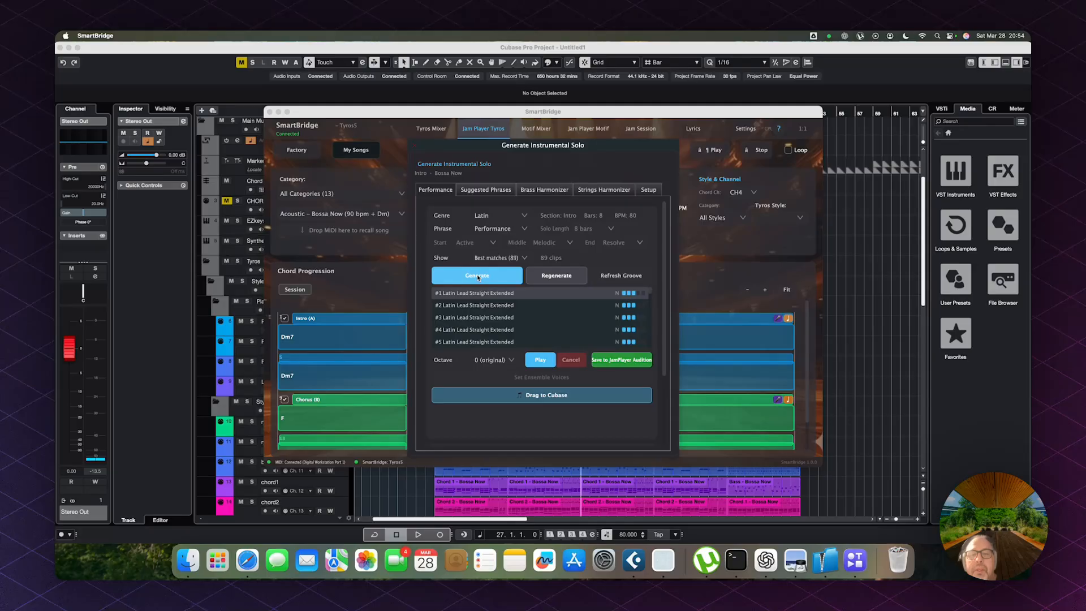
scroll(494, 312, down, 4)
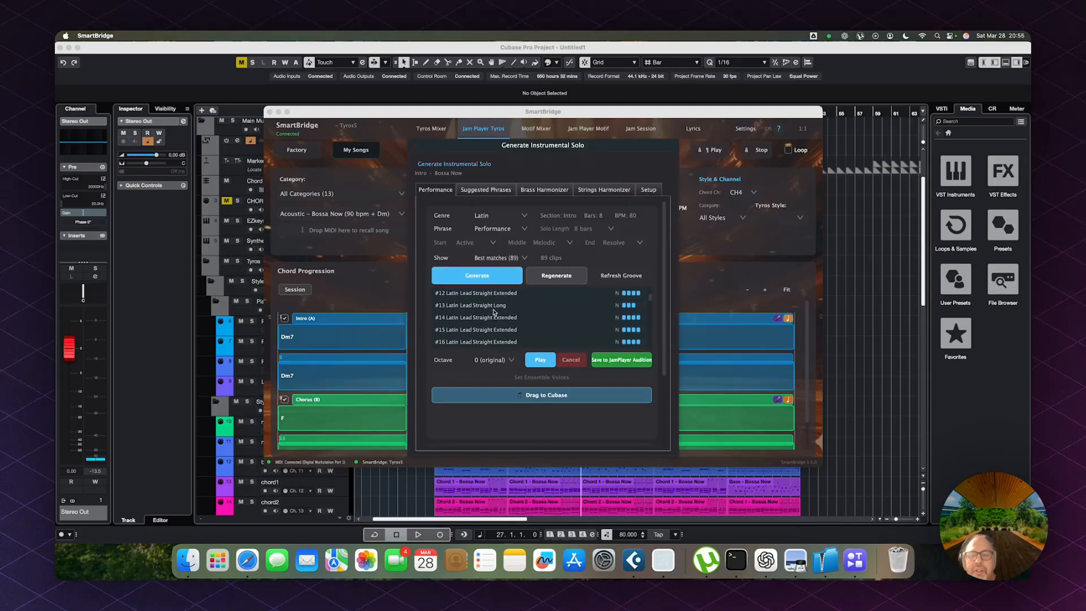
scroll(495, 312, up, 4)
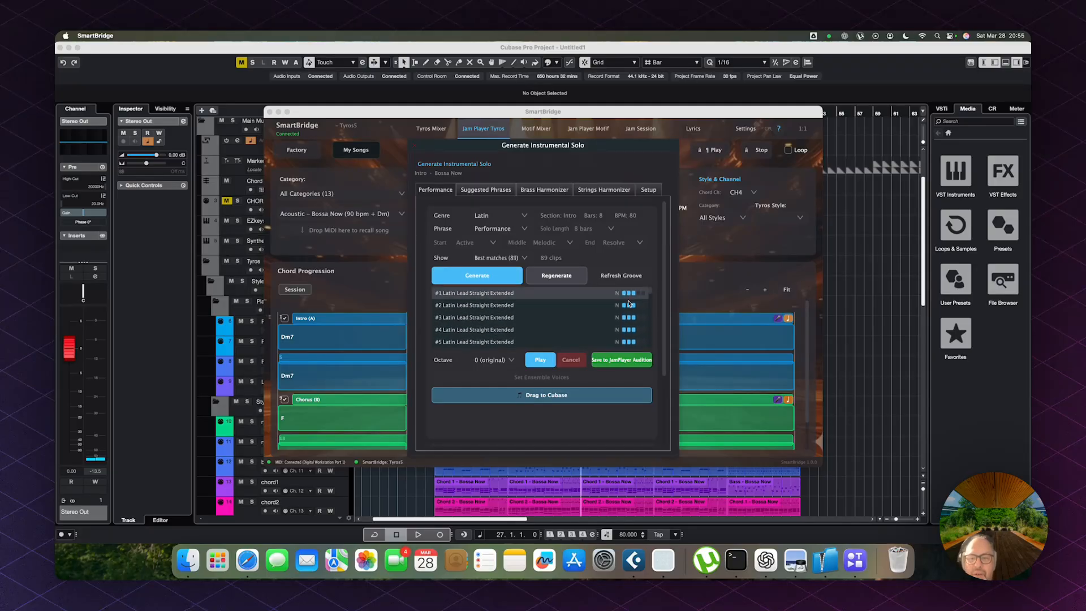
scroll(633, 315, down, 4)
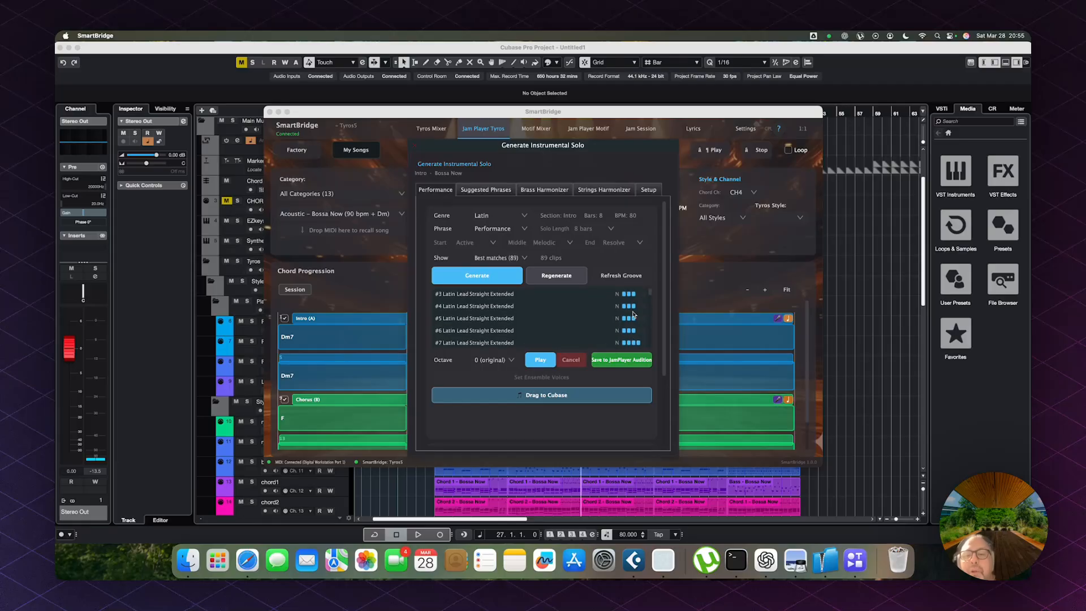
scroll(633, 315, down, 1)
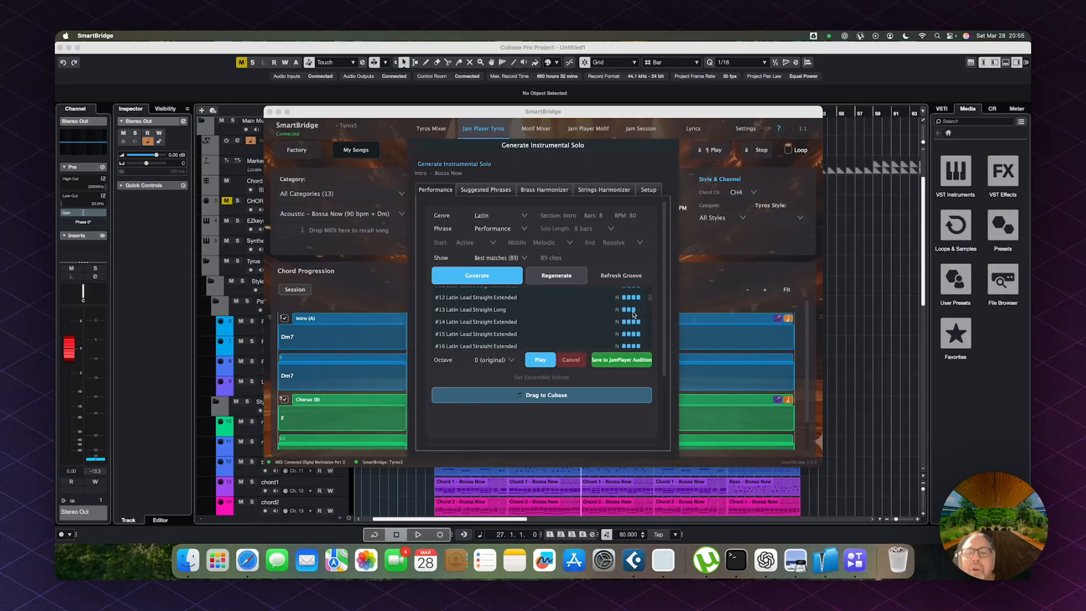
Audition the Latin Lead clips #13, #16, #19, #21 and #23 from the generated list
click(478, 311)
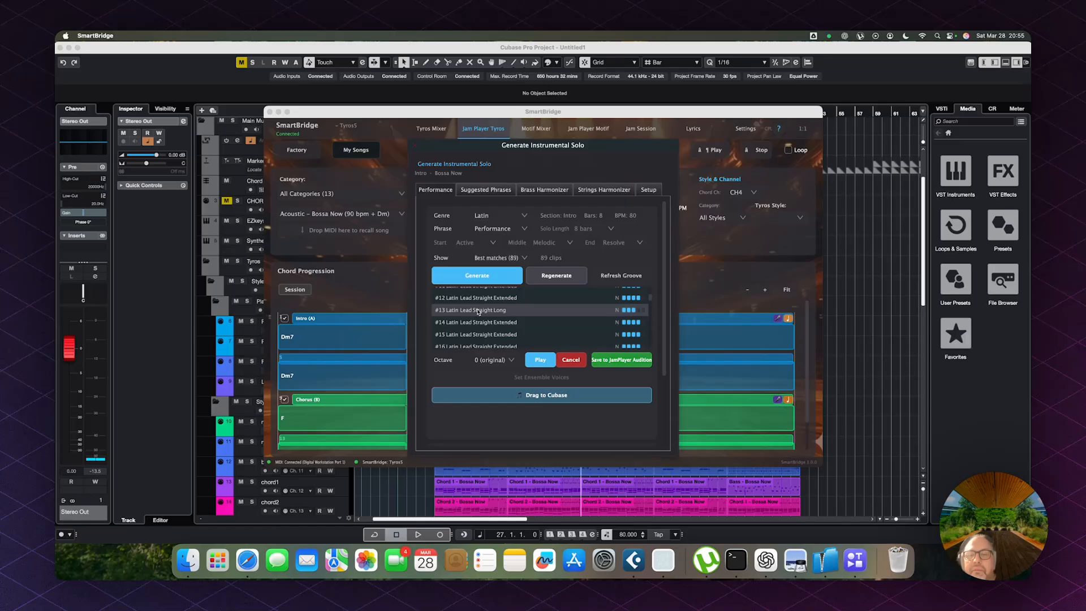
click(570, 361)
scroll(504, 338, down, 2)
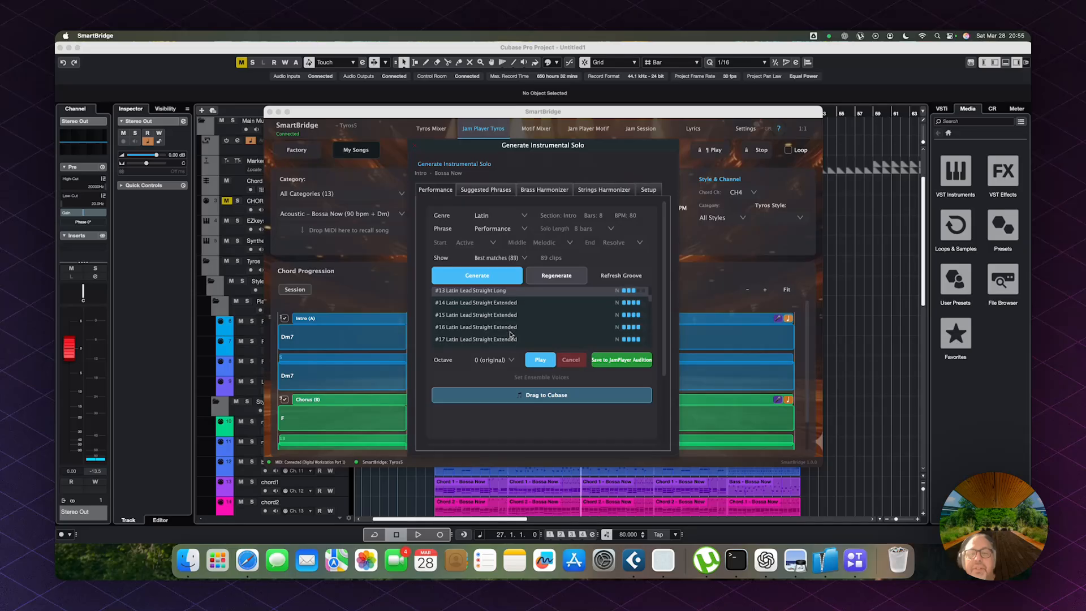
click(491, 328)
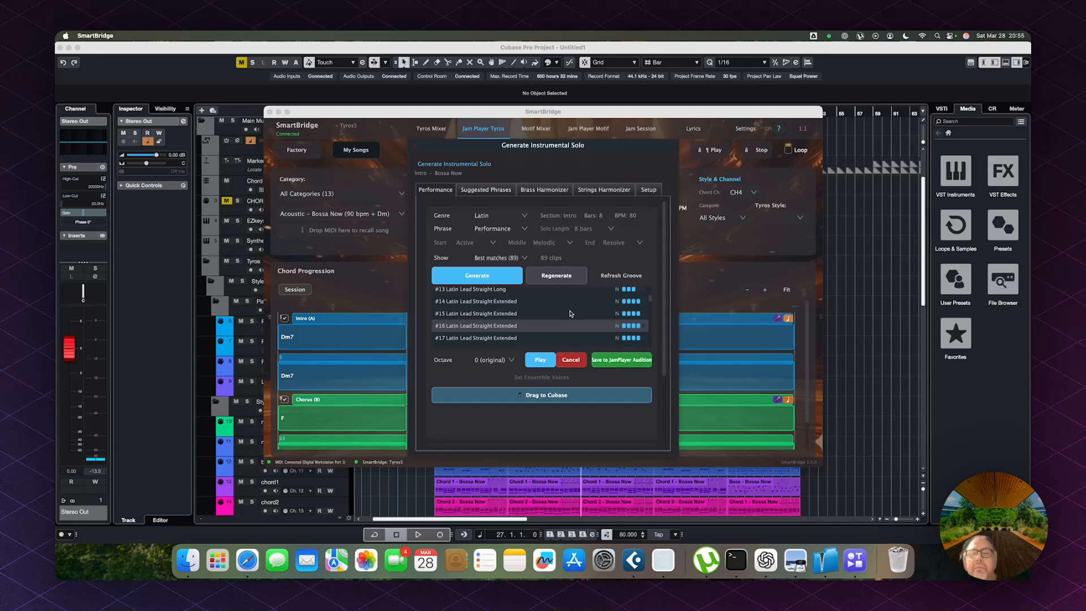
scroll(573, 314, down, 4)
click(520, 313)
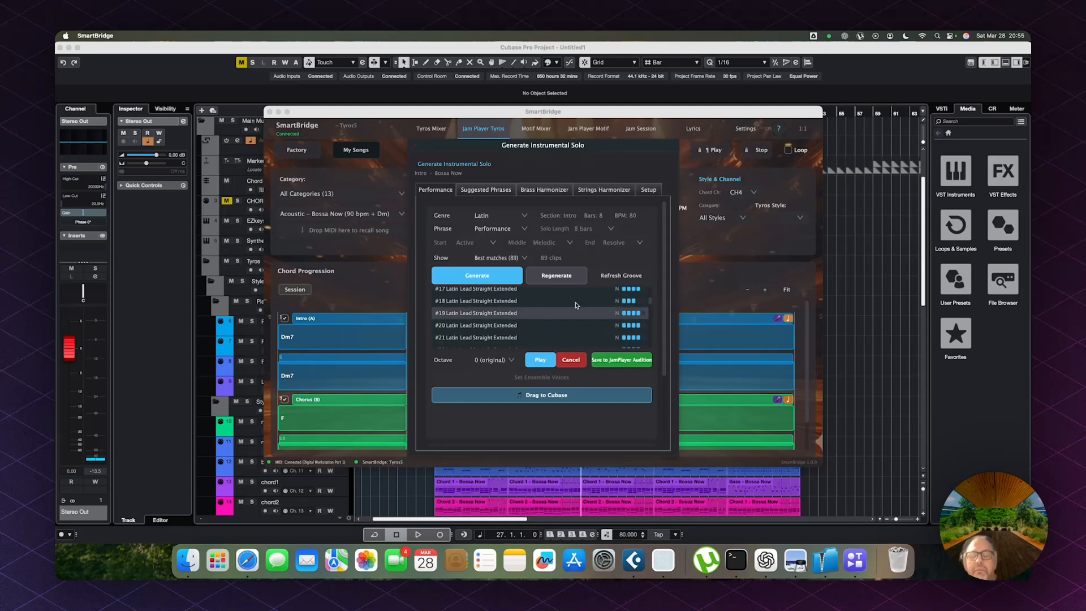
scroll(577, 305, down, 2)
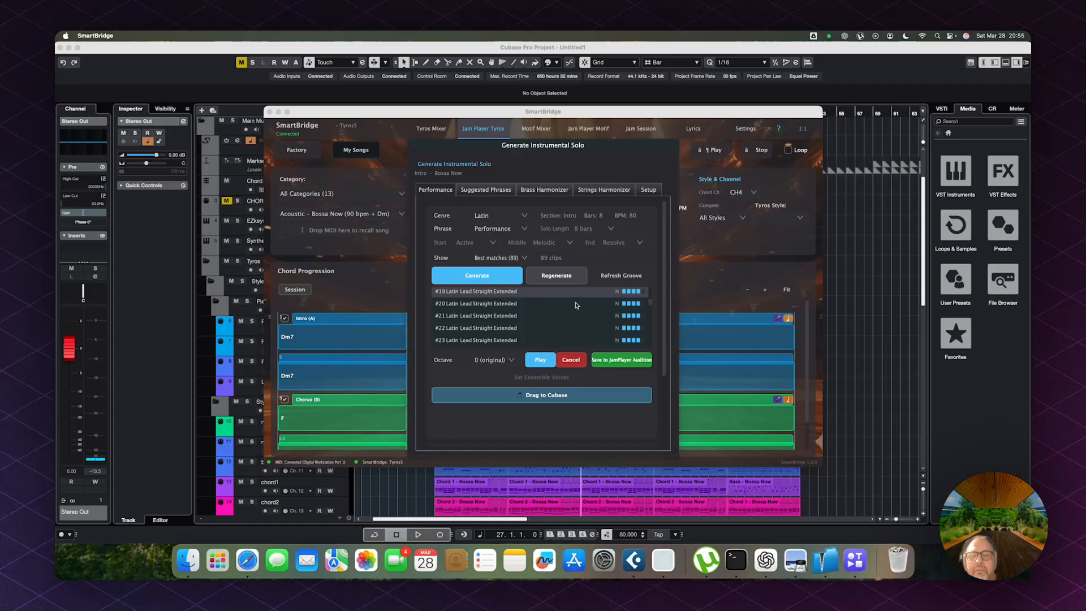
click(508, 317)
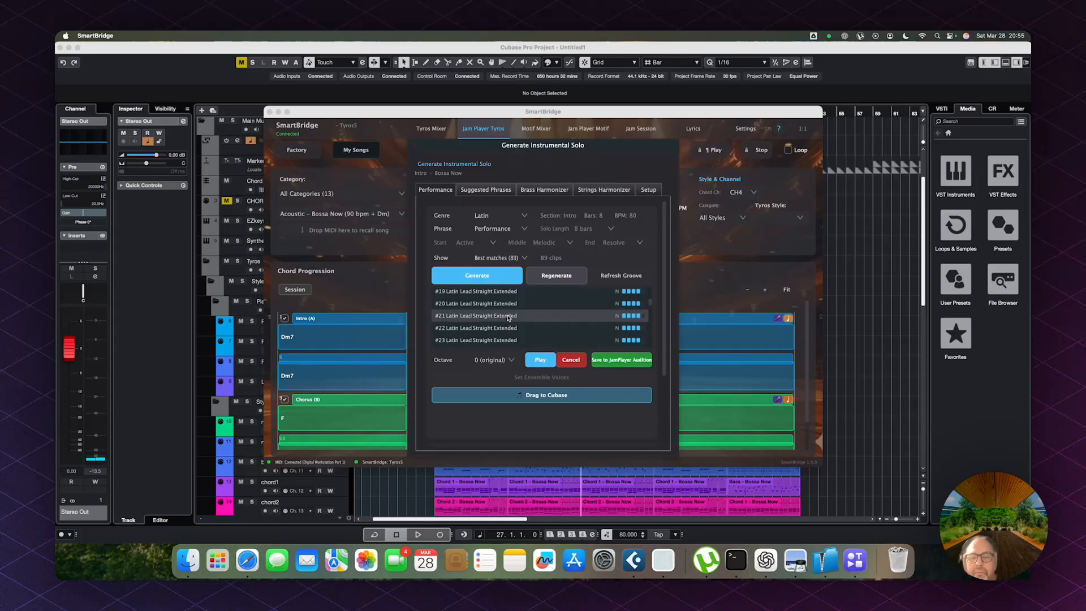
scroll(537, 318, down, 3)
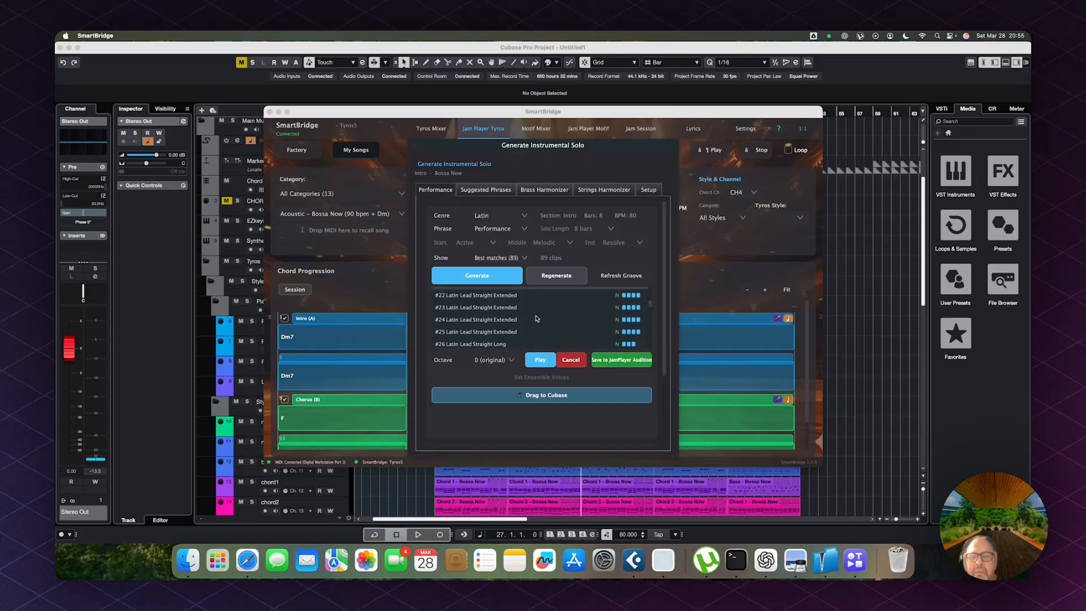
click(507, 308)
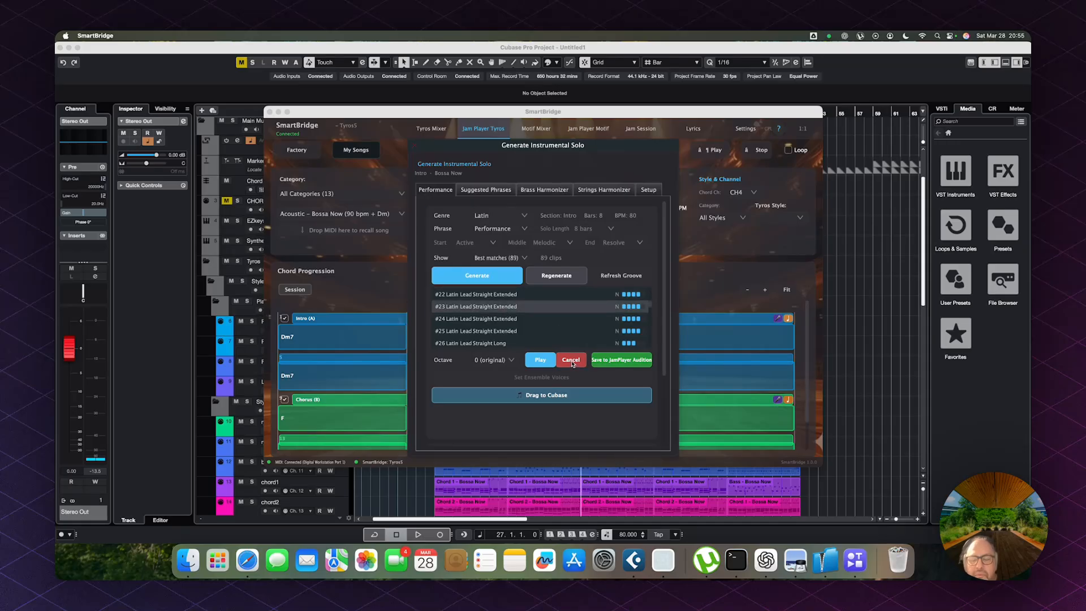
Choose clip #27 Latin Lead Straight Extended, place it on Cubase's Right 1 track at bar 27 and play it with the arrangement
scroll(497, 322, down, 3)
click(497, 319)
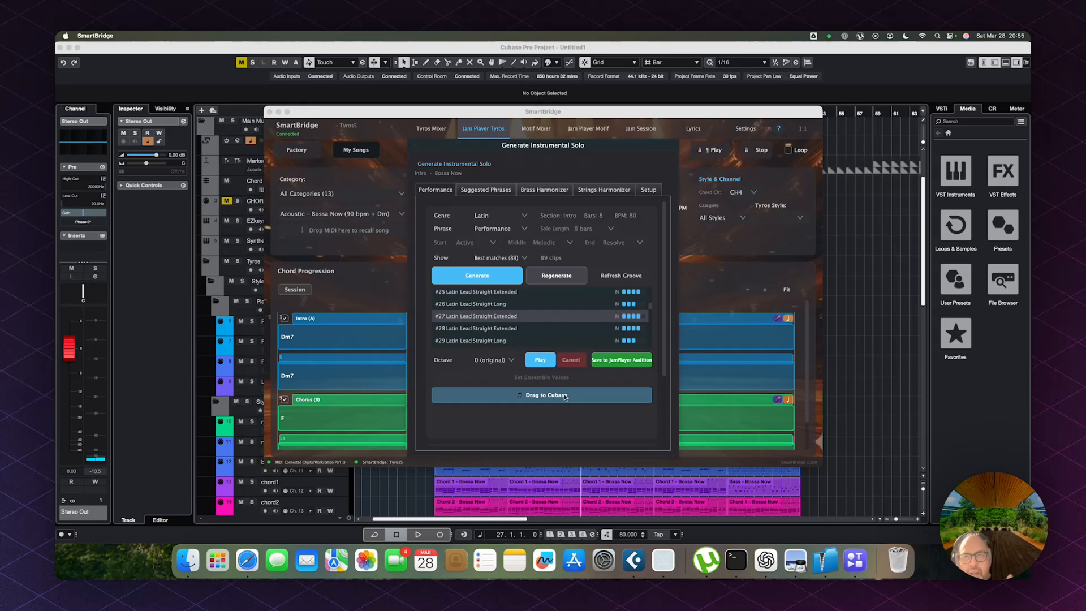
drag(559, 396, 587, 323)
scroll(694, 333, right, 3)
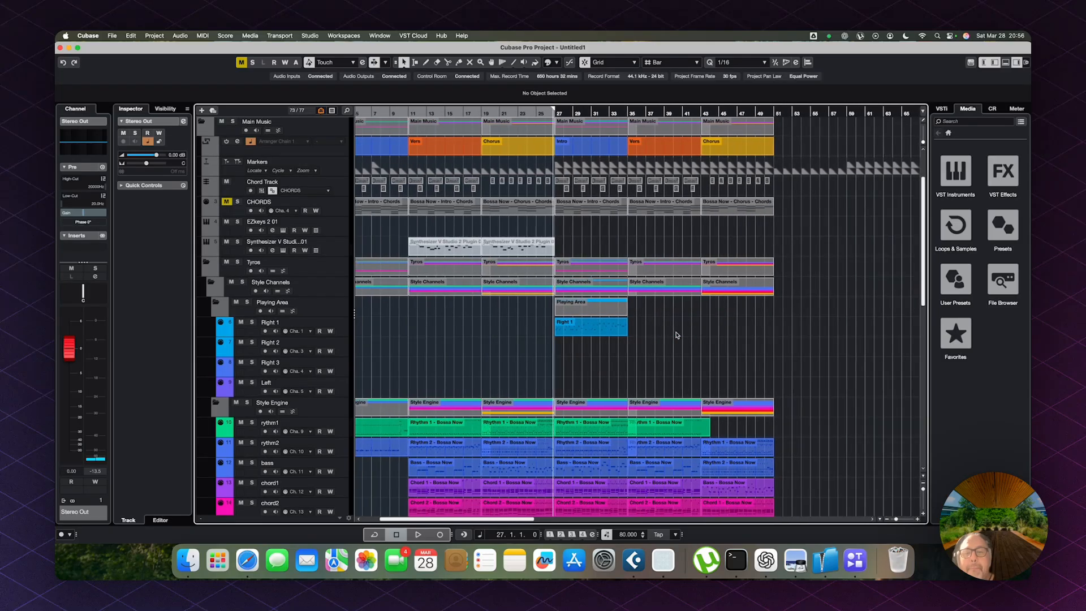
key(space)
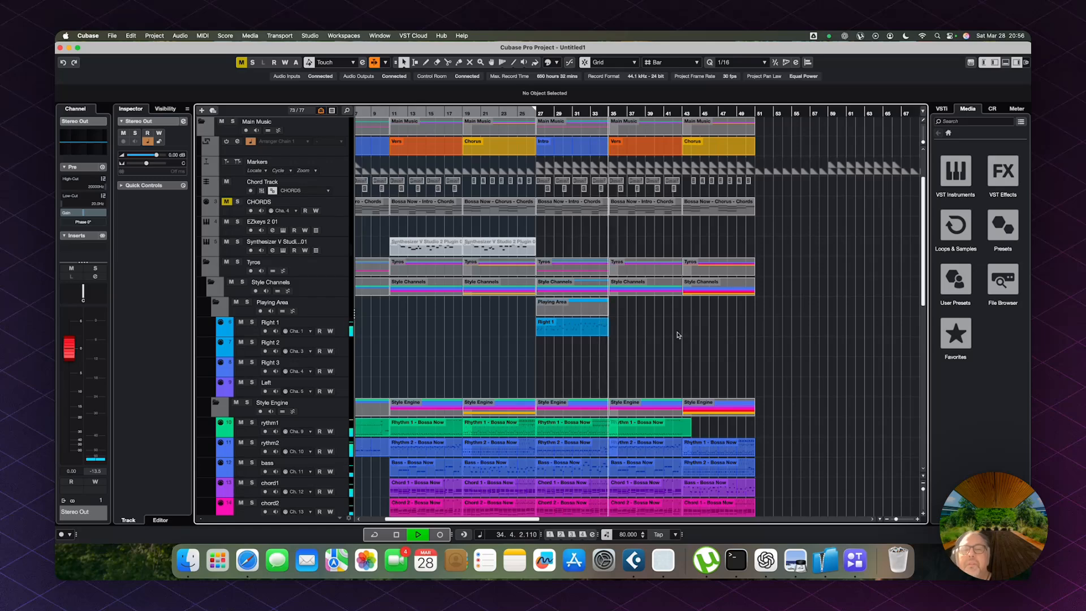
key(space)
Place the project cursor at bar 35 and copy the Synthesizer V part from bar 11 to that bar
key(KP_Subtract)
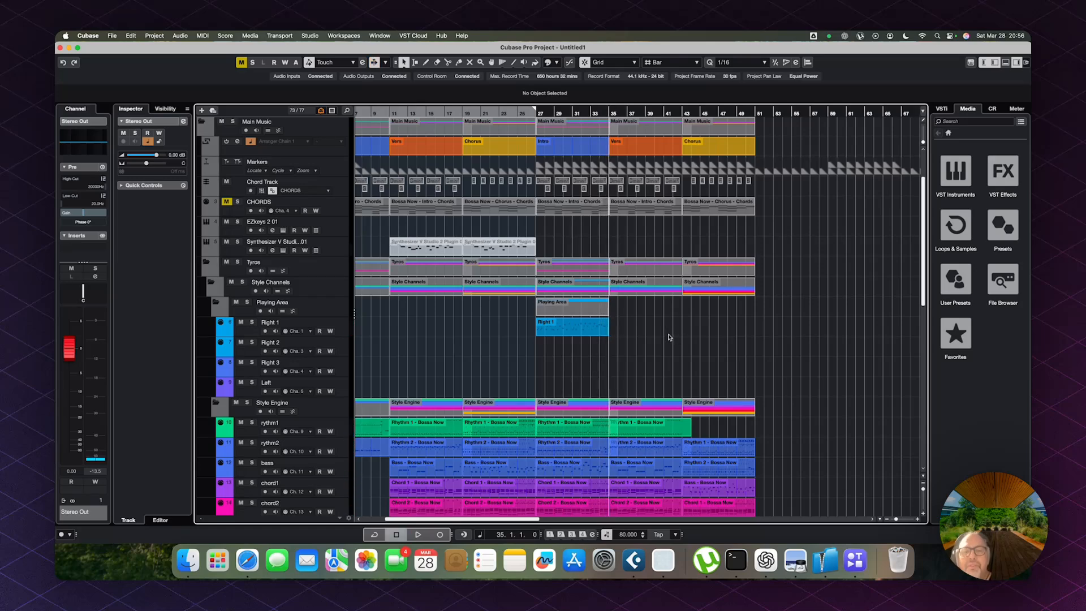
click(418, 240)
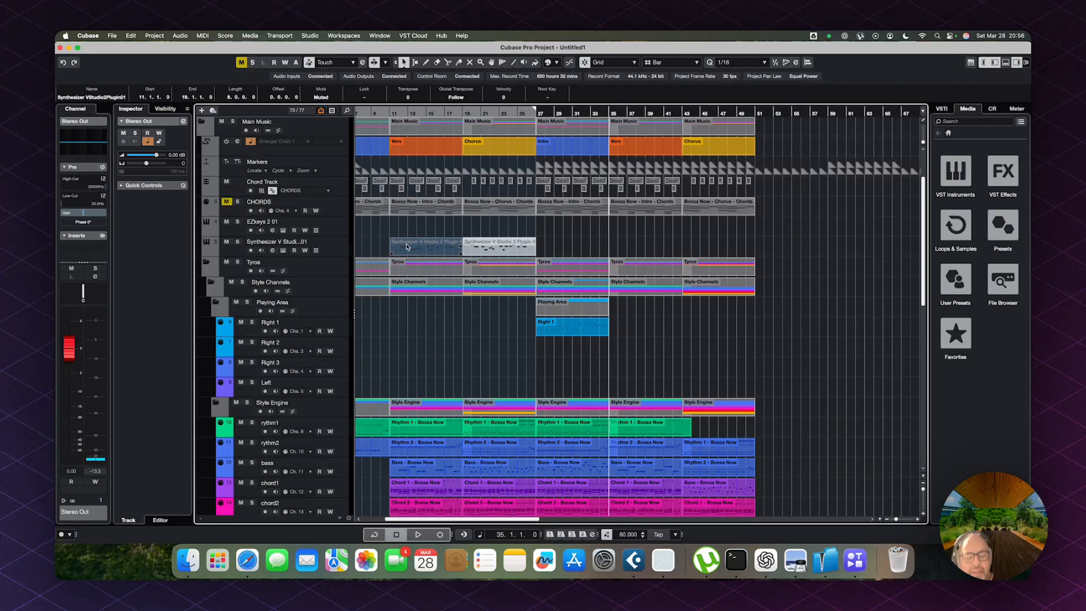
drag(407, 246, 625, 252)
Switch to SmartBridge, open DAW Import in the Intro's Generate Vocals, and import the Synthesizer V part at bar 35 as the melody
key(super+Tab)
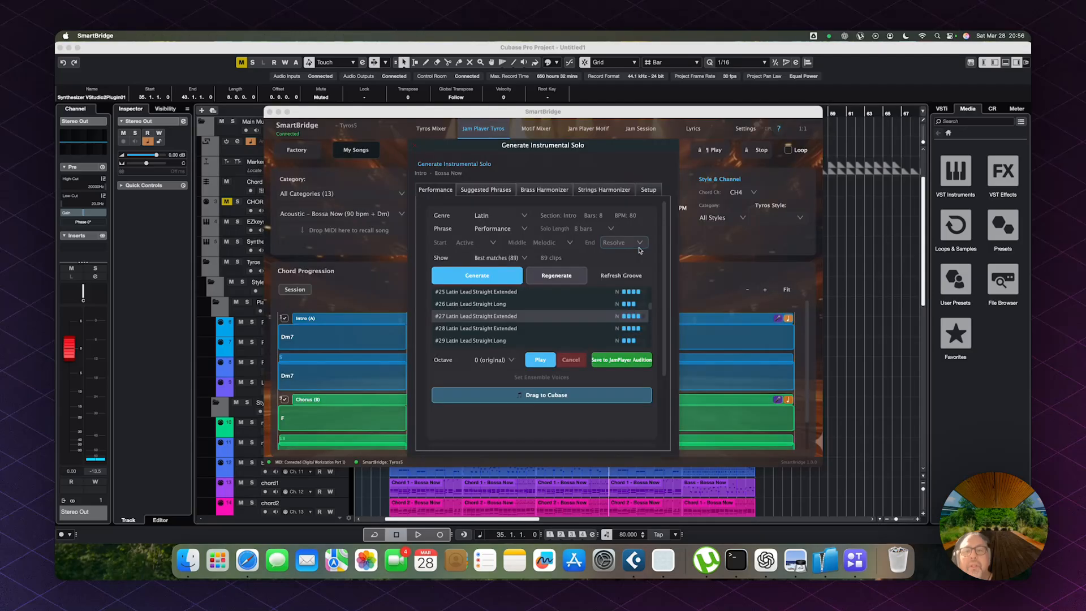
key(Escape)
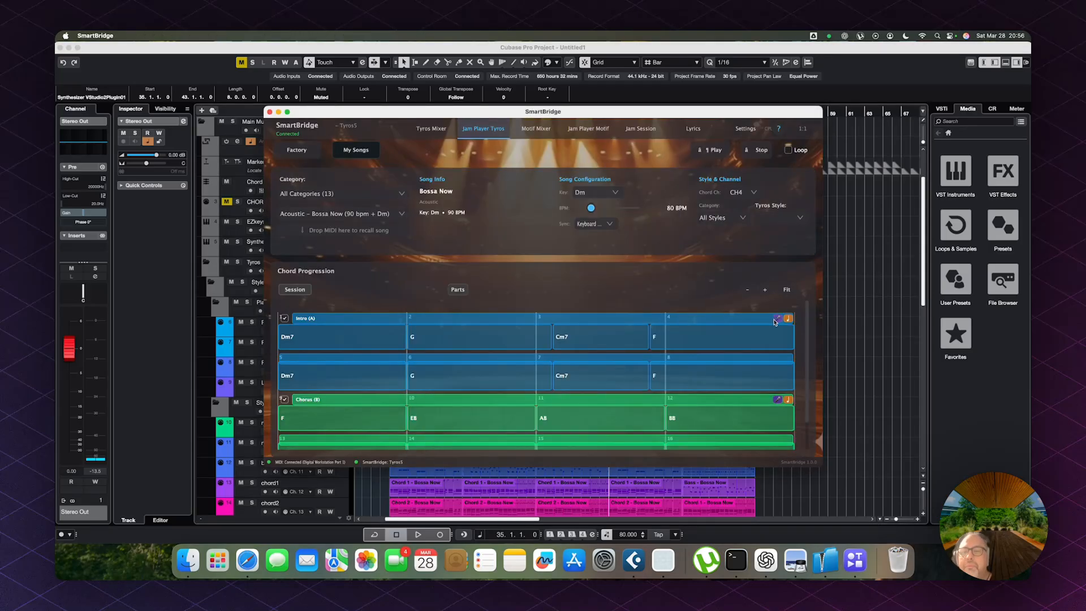
click(777, 318)
click(554, 178)
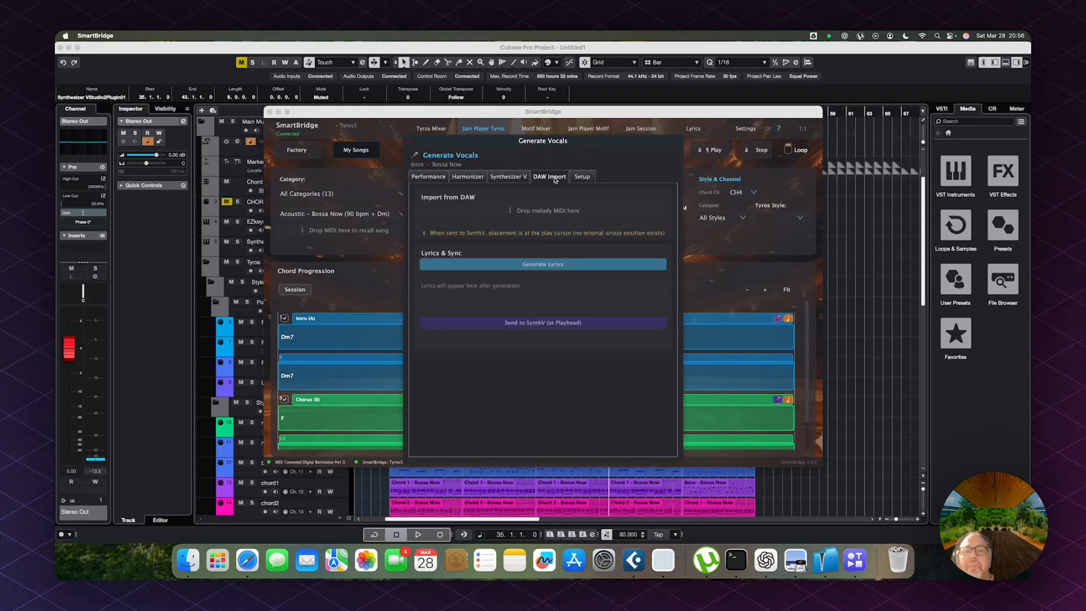
key(super+Tab)
drag(637, 245, 554, 276)
key(super+Tab)
Generate lyrics for the imported melody, send them to SynthV at the playhead, and return to the Cubase project
click(547, 264)
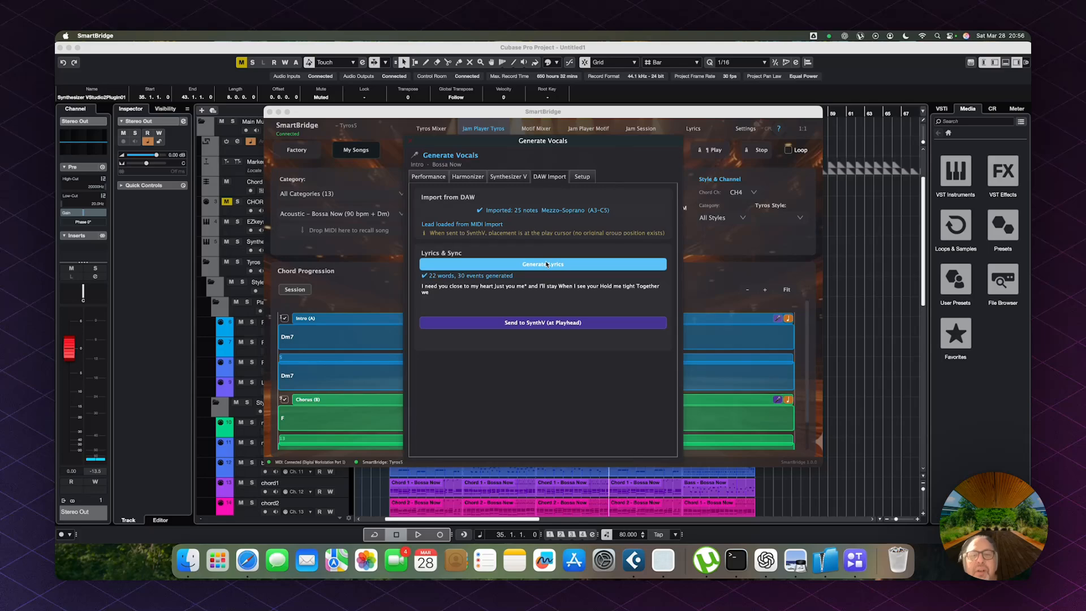
click(560, 323)
click(413, 141)
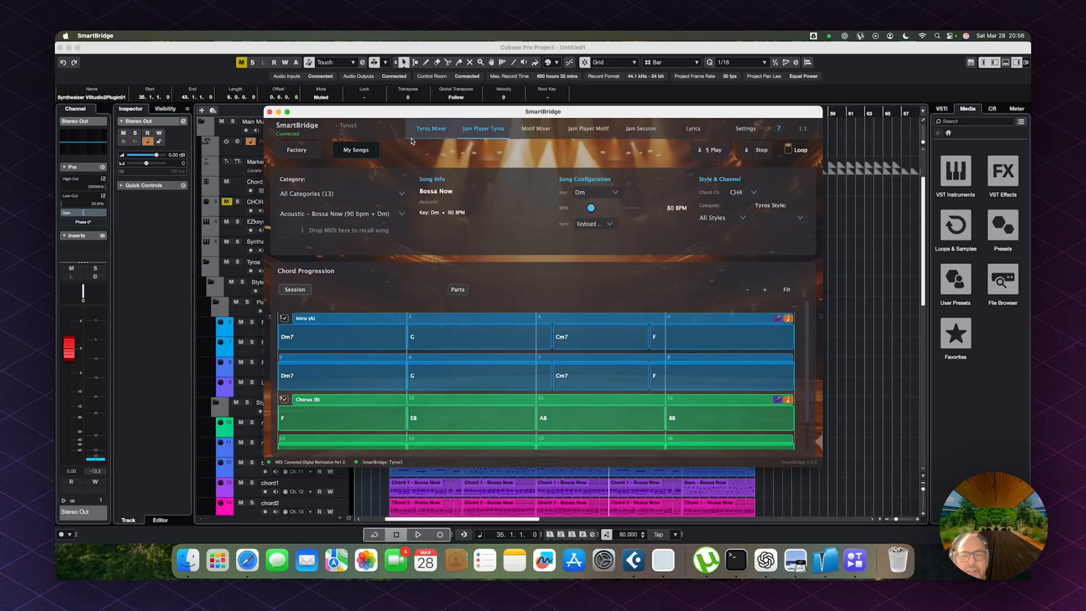
click(849, 339)
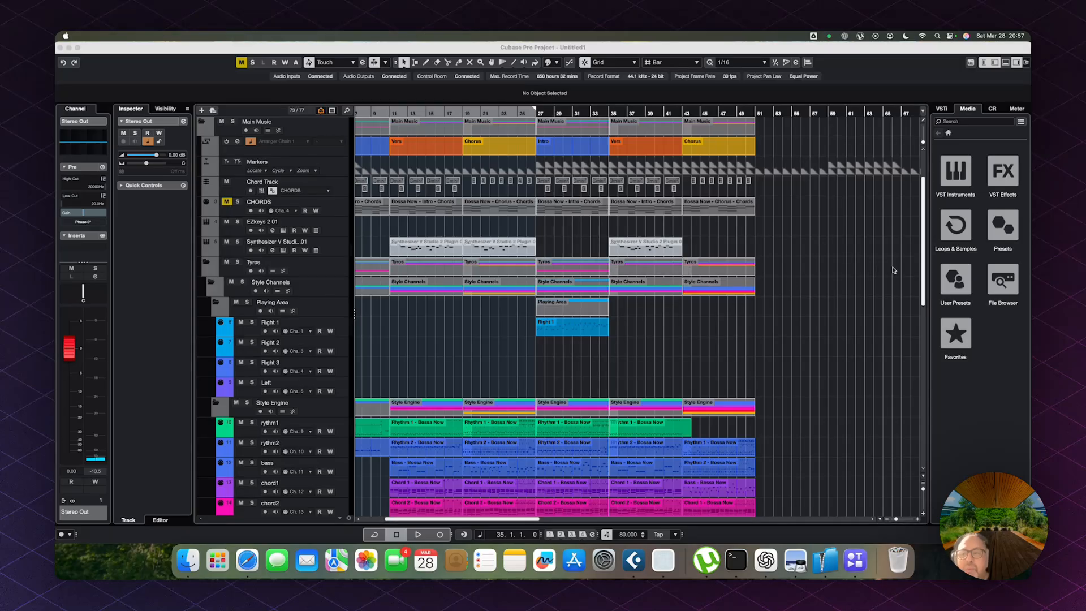
Open the Synthesizer V editor, set its playhead to bar 37, and fetch the SmartBridge vocal section onto the SOLARIA II track
click(282, 253)
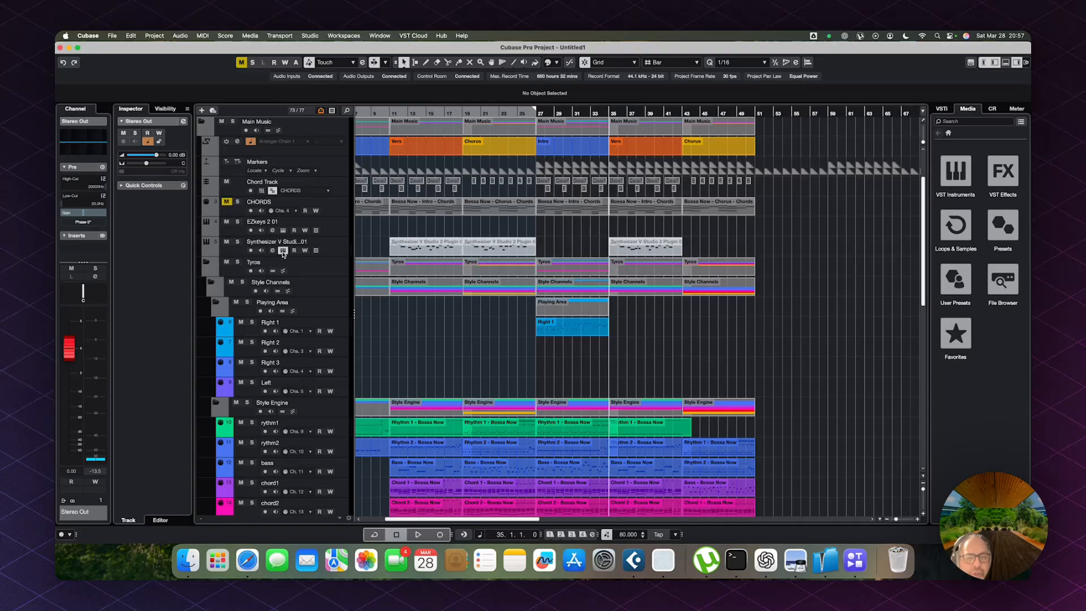
key(space)
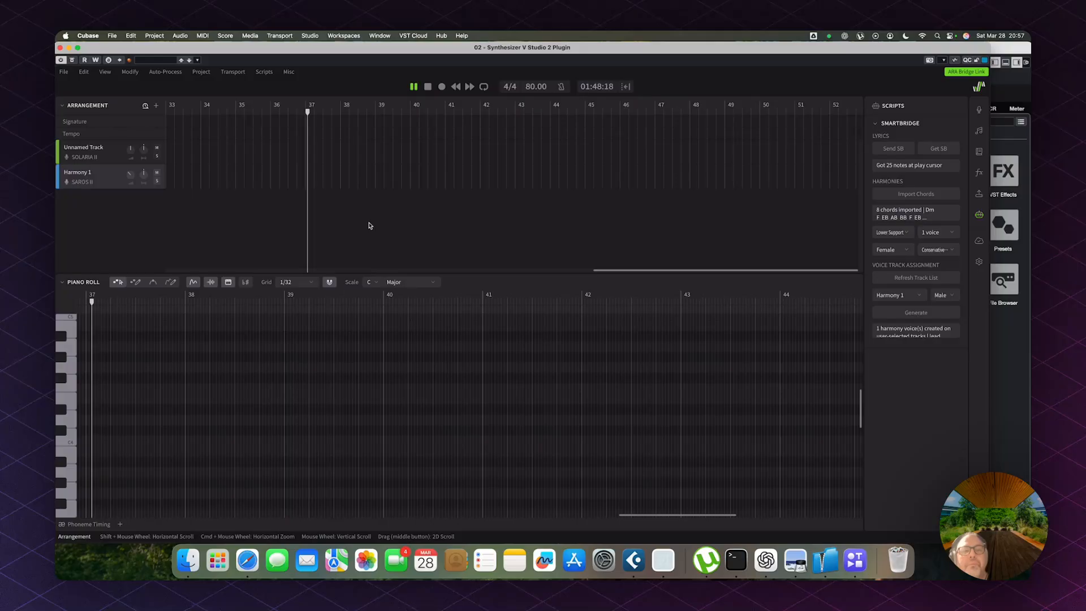
key(space)
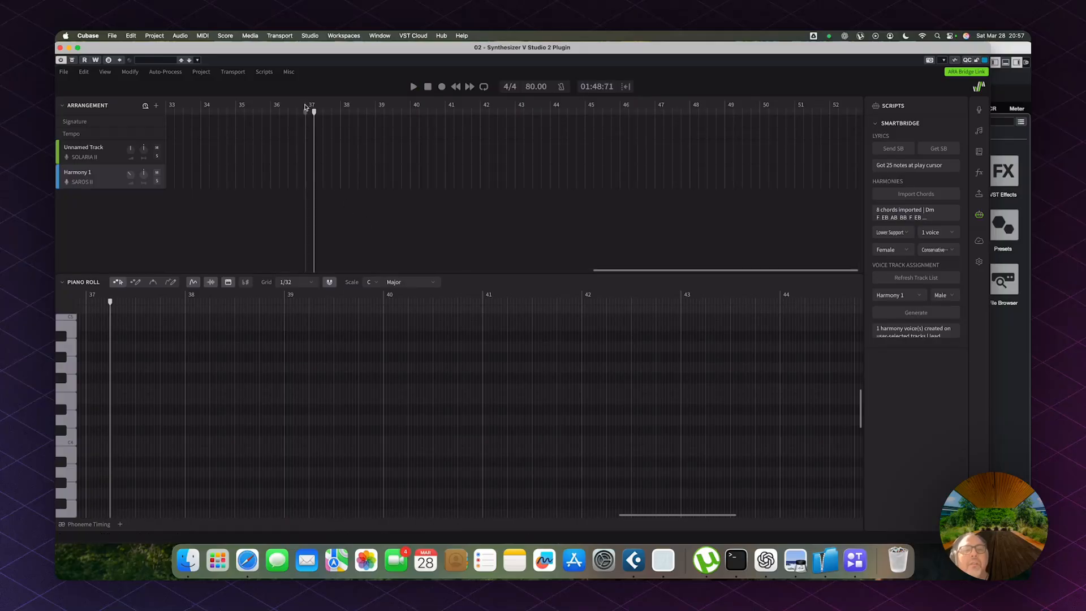
click(305, 107)
click(114, 150)
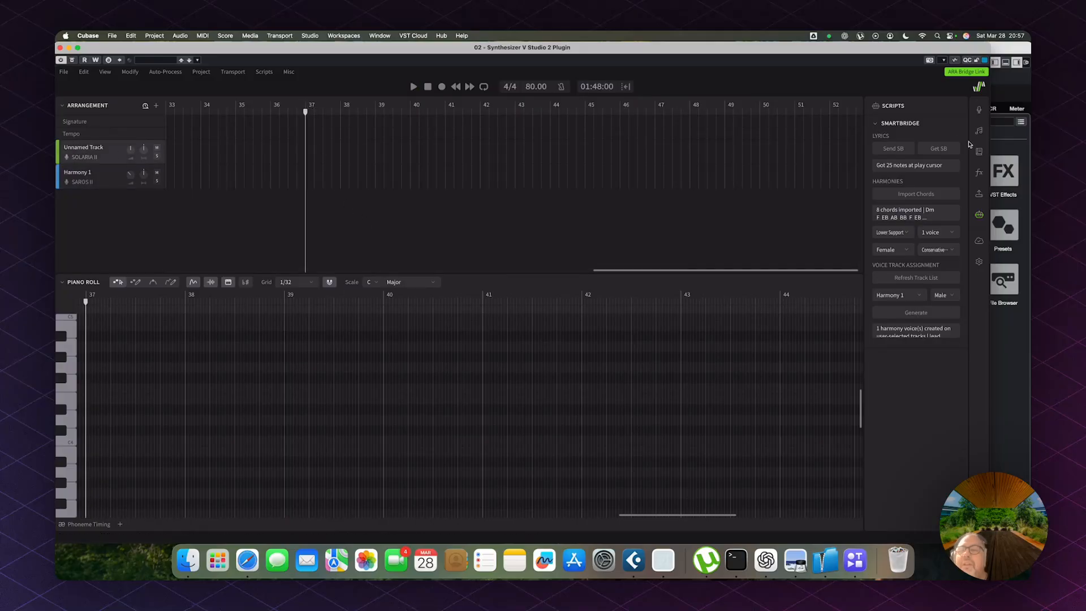
click(939, 150)
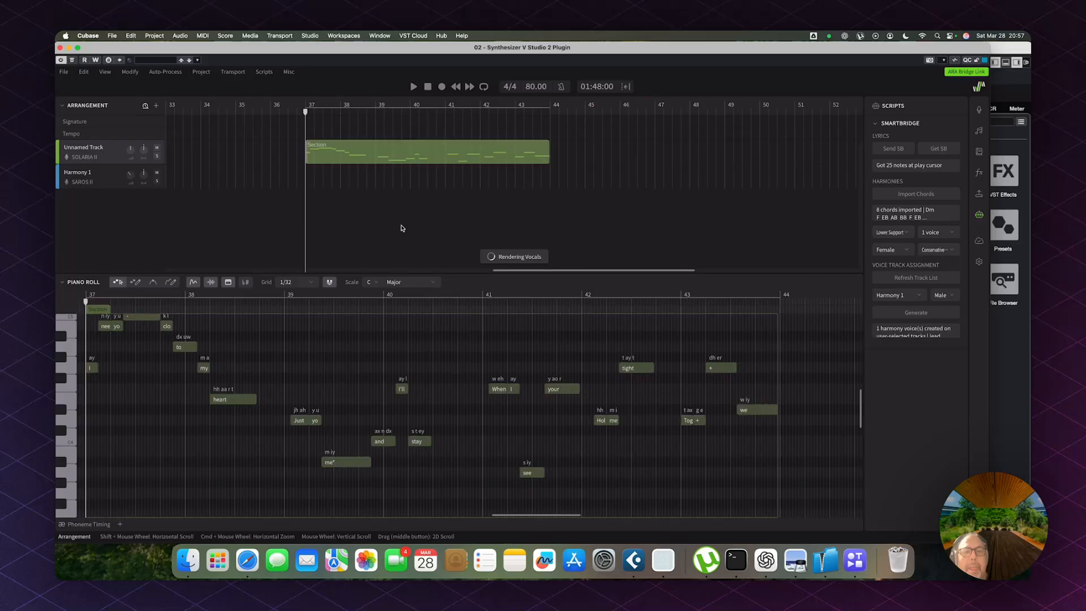
Copy the chorus lead and Harmony 1 groups from bar 21 to bar 45, then close the Synthesizer V editor
scroll(435, 216, left, 10)
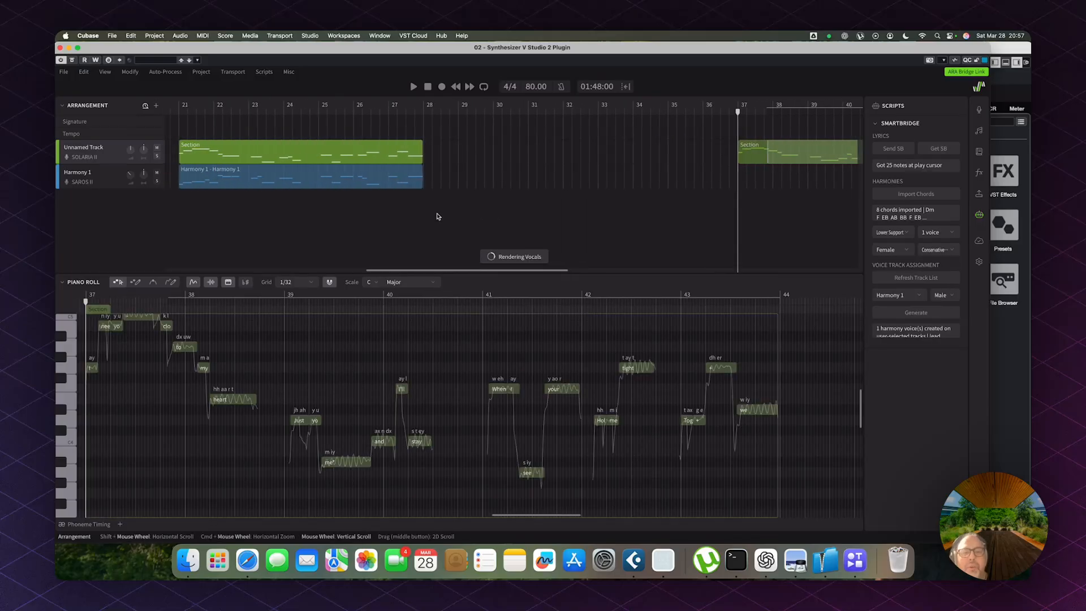
scroll(437, 217, left, 3)
click(398, 158)
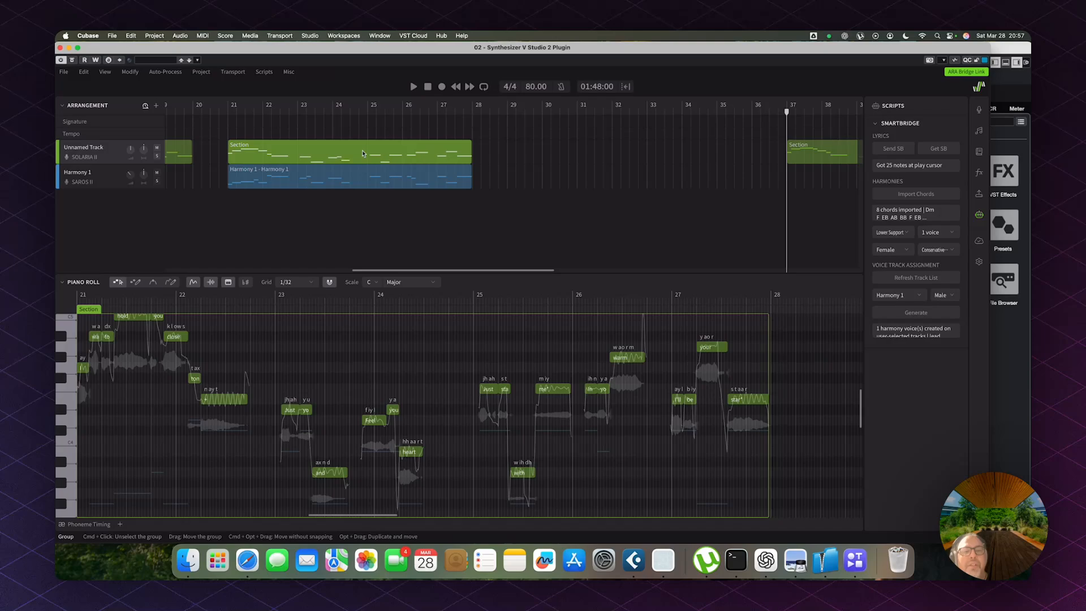
click(364, 179)
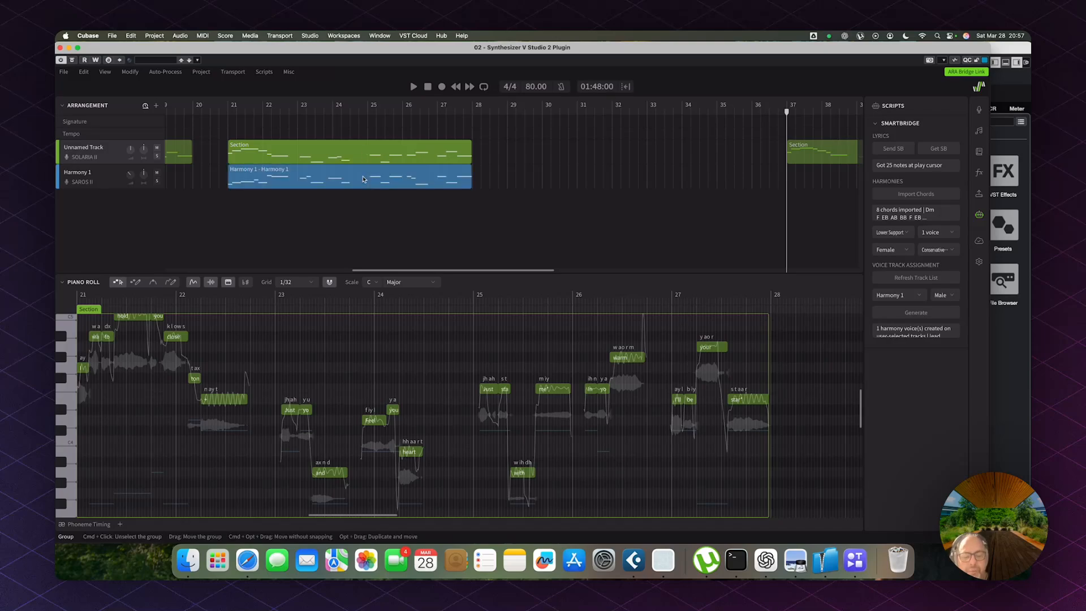
scroll(363, 179, right, 10)
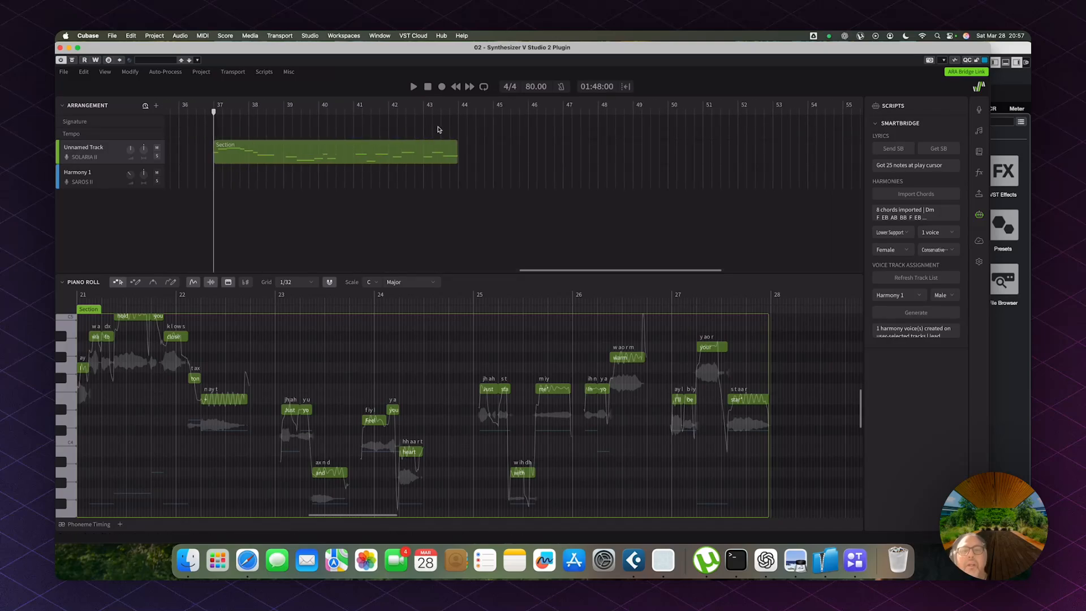
click(496, 111)
key(space)
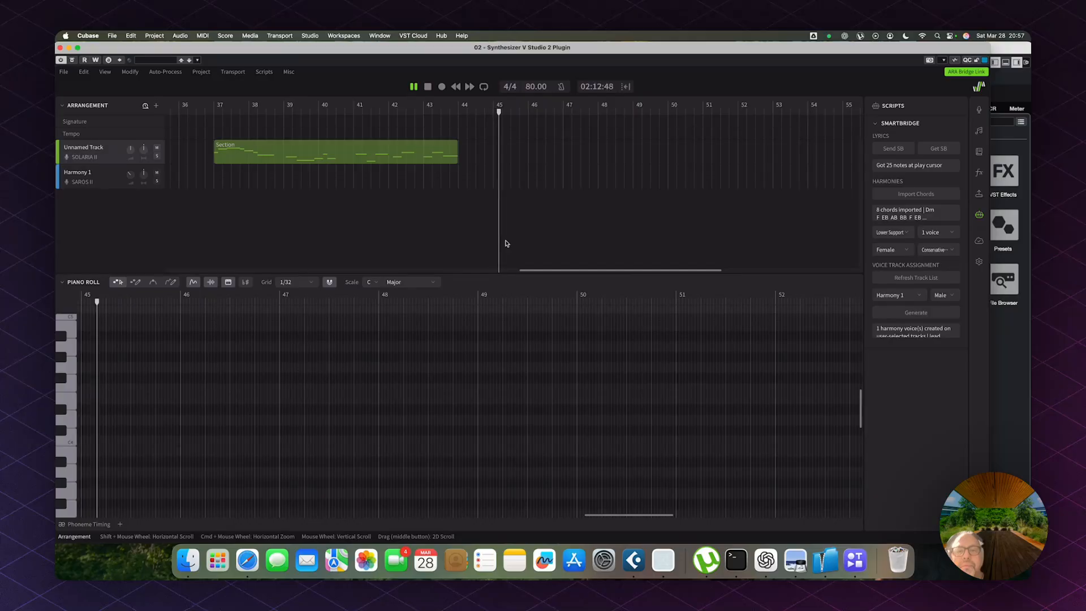
key(space)
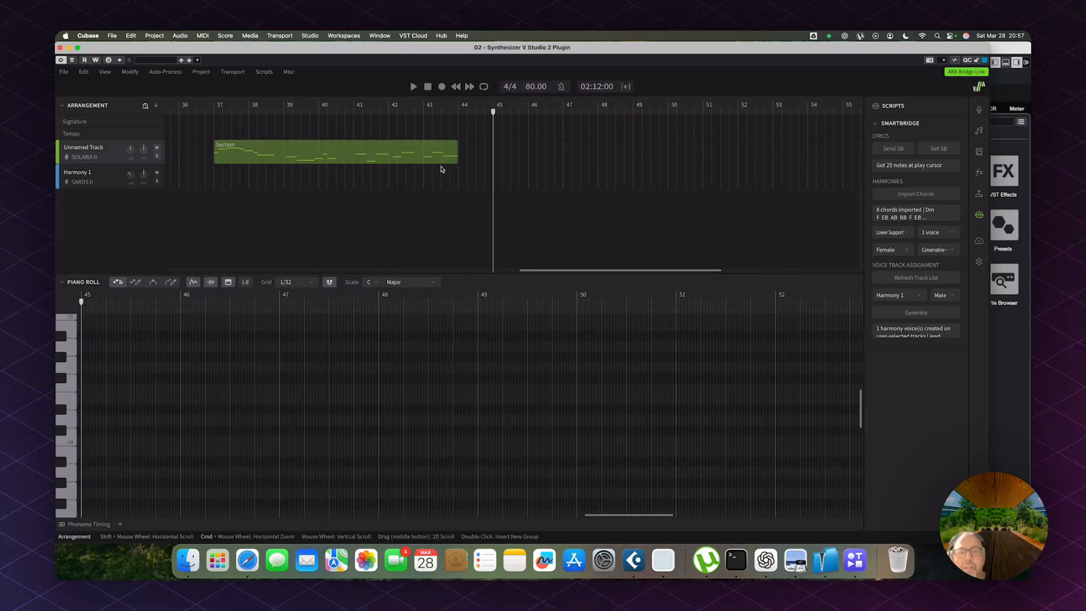
key(super+v)
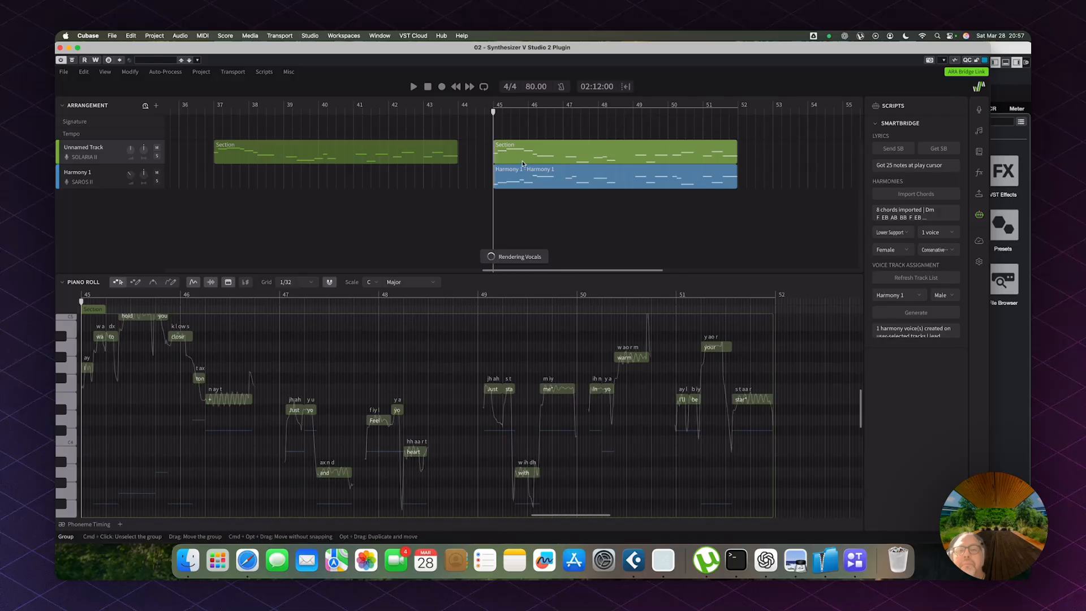
click(60, 48)
Move the Rhythm, Bass, Chord and Phrase parts at bar 43 up one track, starting Rhythm 1 on the rythm1 track
scroll(628, 310, down, 5)
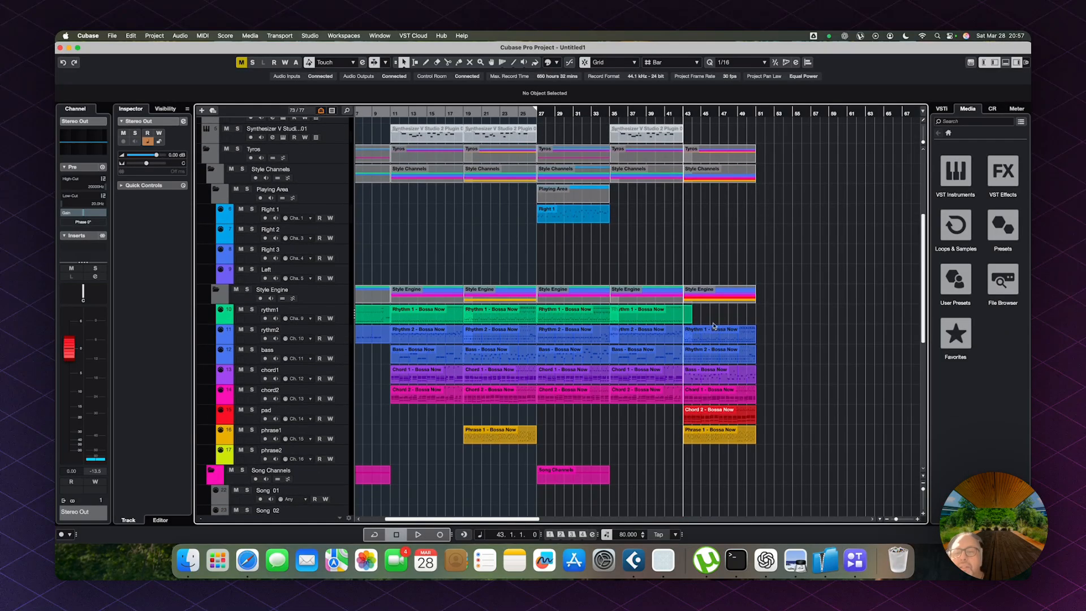
drag(712, 349, 710, 447)
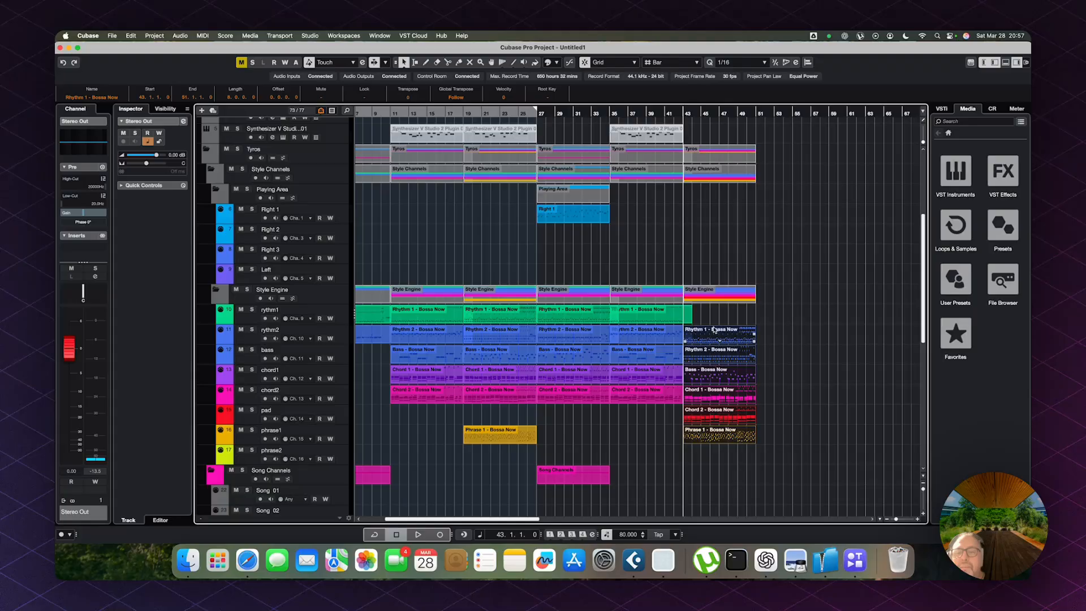
drag(713, 330, 714, 318)
click(706, 453)
Move the Phrase 1 parts at bars 43 and 19 down to the Song 06 track
scroll(705, 447, down, 3)
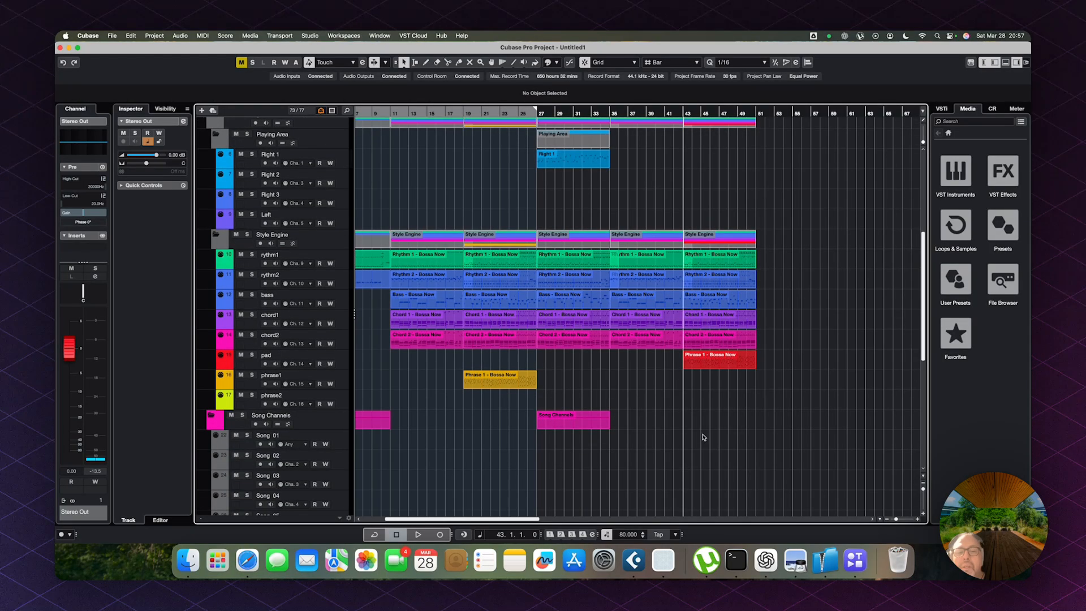
scroll(704, 438, down, 2)
drag(706, 331, 703, 470)
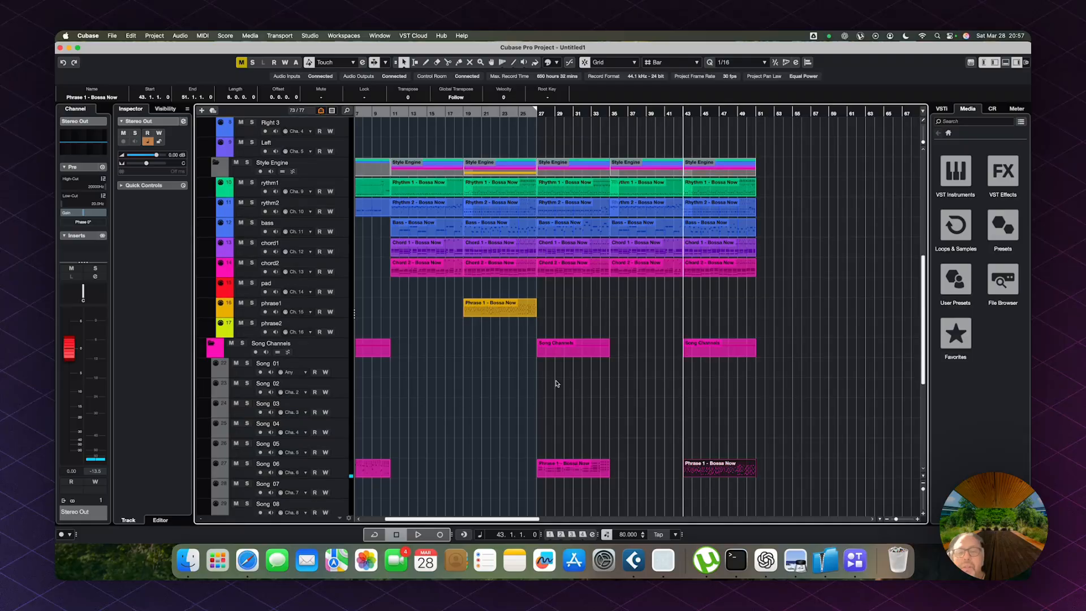
drag(479, 307, 479, 467)
Play the relocated Phrase 1 part from bar 19 to check its sound, and stop playback
key(l)
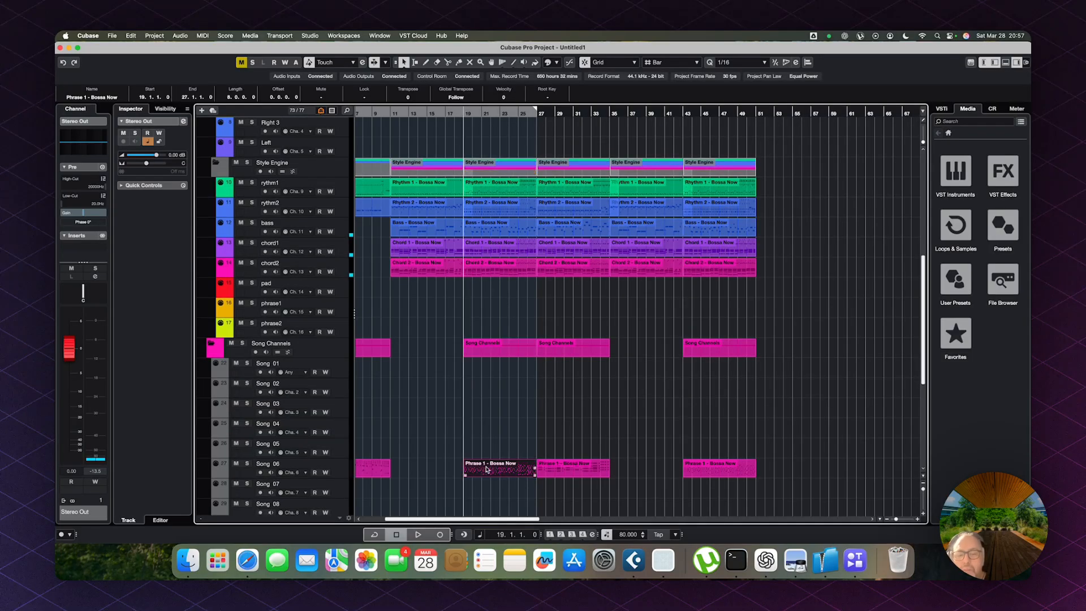
key(space)
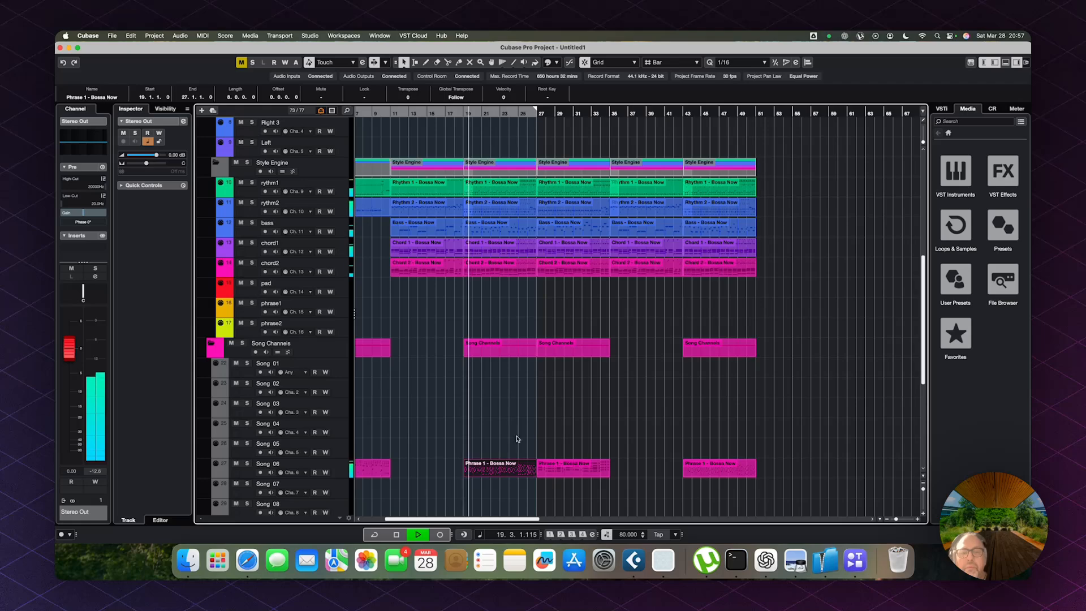
scroll(526, 412, down, 3)
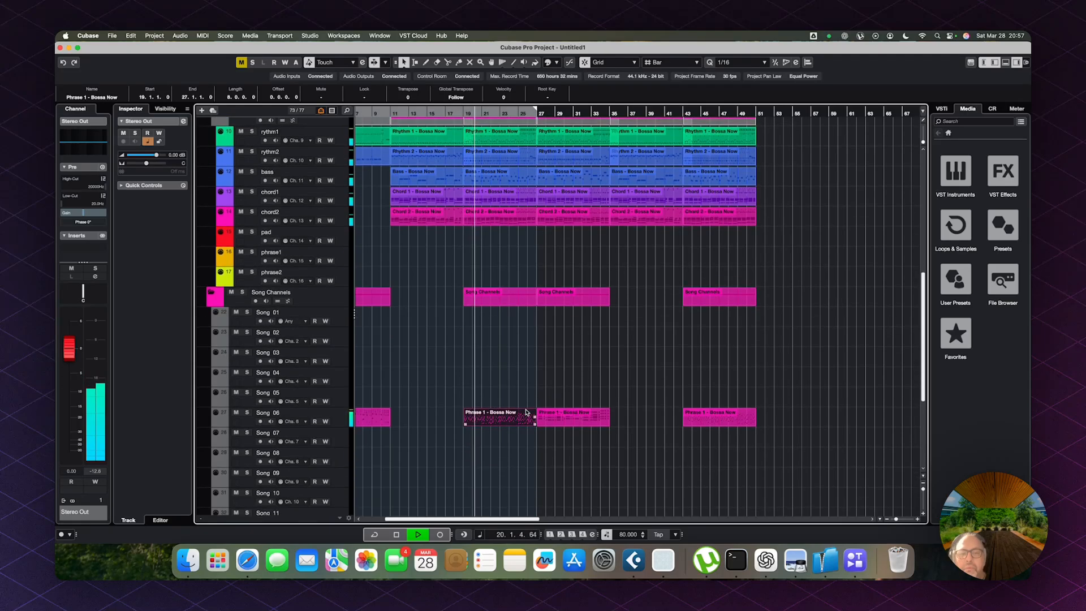
key(space)
key(KP_Subtract)
key(KP_Subtract)
key(KP_Subtract)
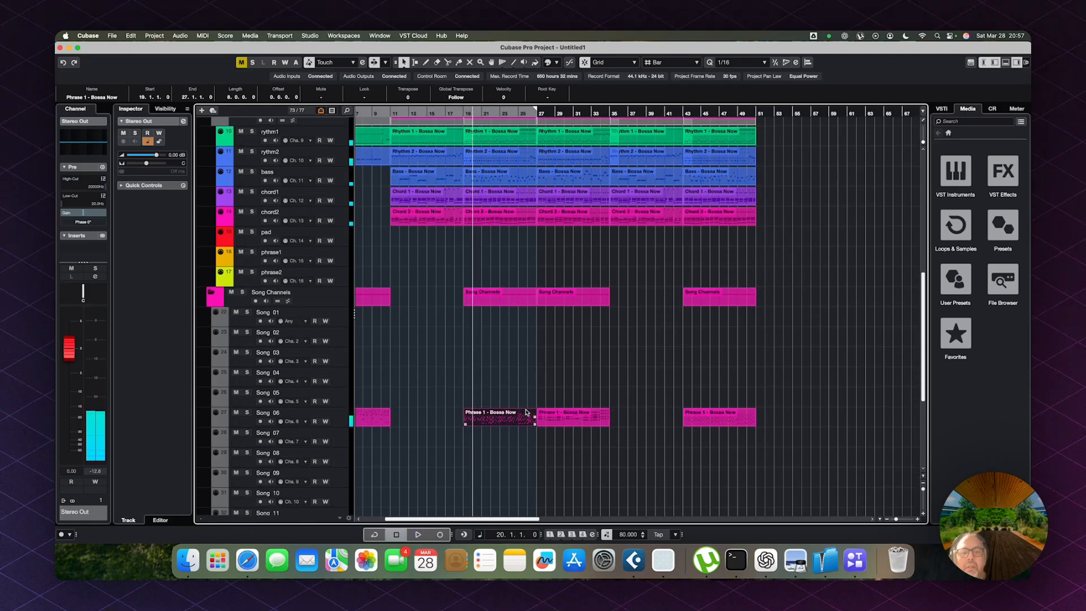
Locate the project cursor to the start of the Tyros intro part, step back to bar 2, and play the arrangement
scroll(526, 413, up, 9)
scroll(526, 412, down, 1)
scroll(526, 413, down, 3)
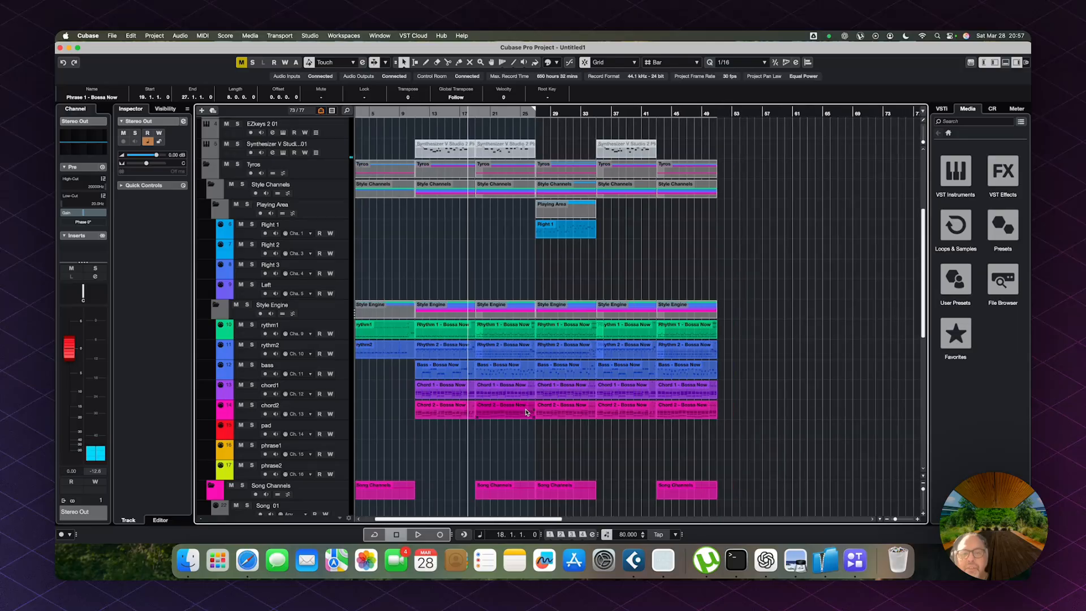
scroll(526, 413, left, 2)
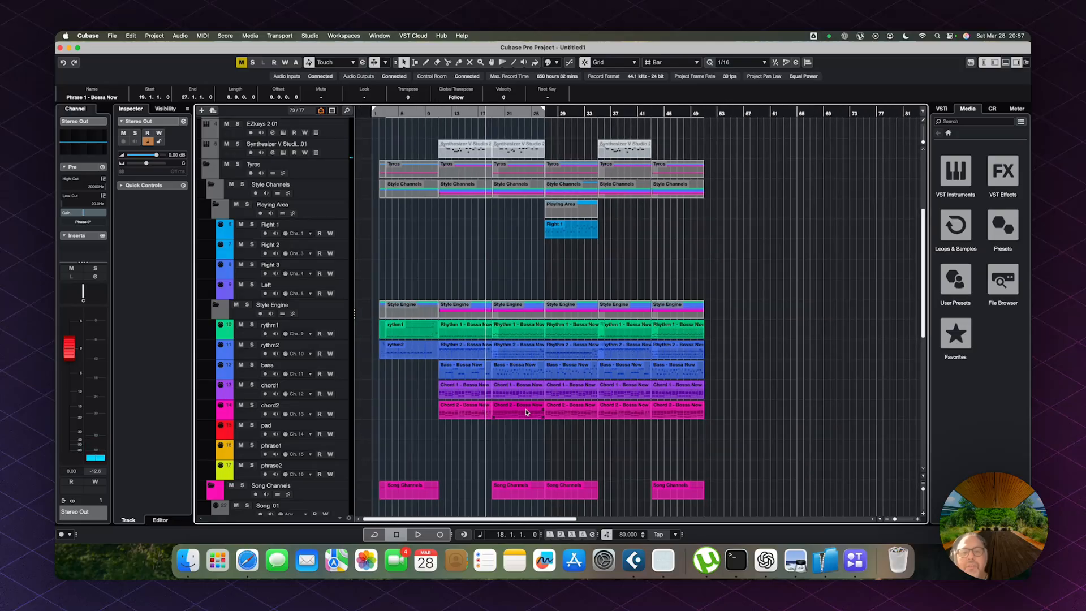
click(399, 168)
key(l)
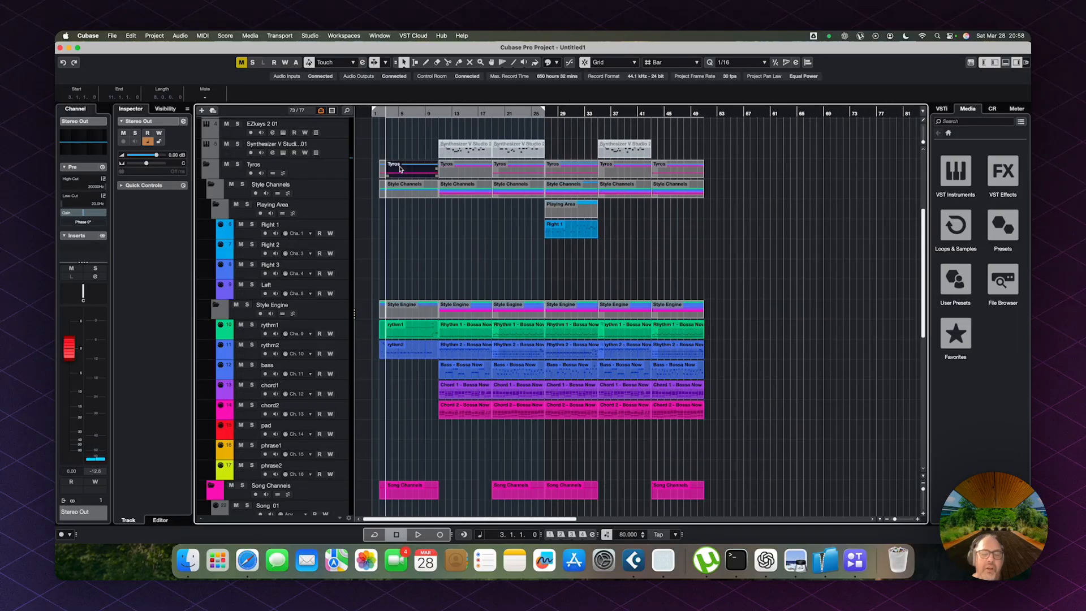
key(KP_Subtract)
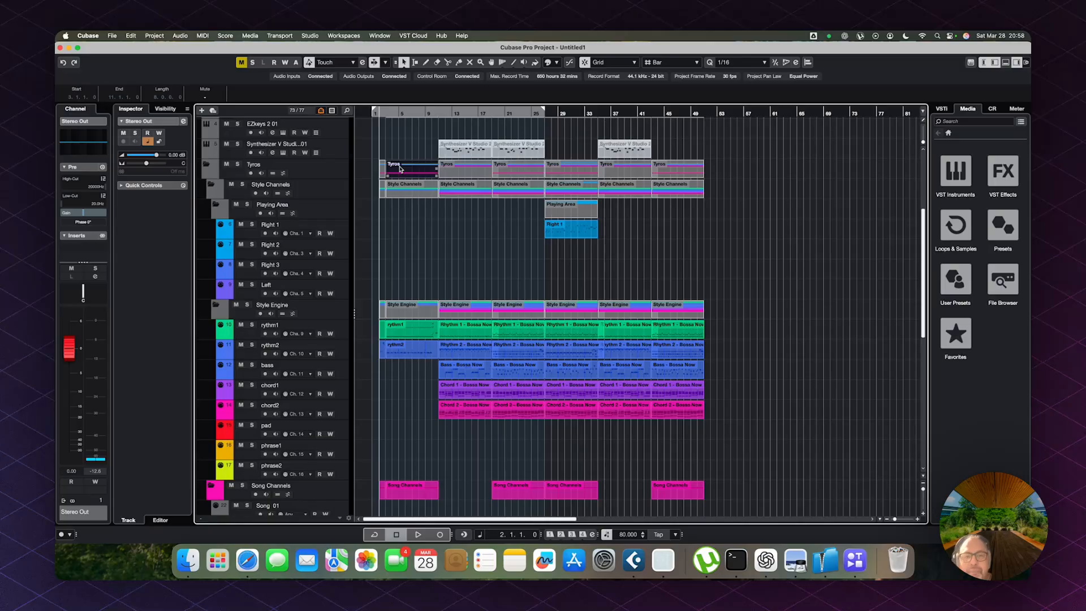
key(space)
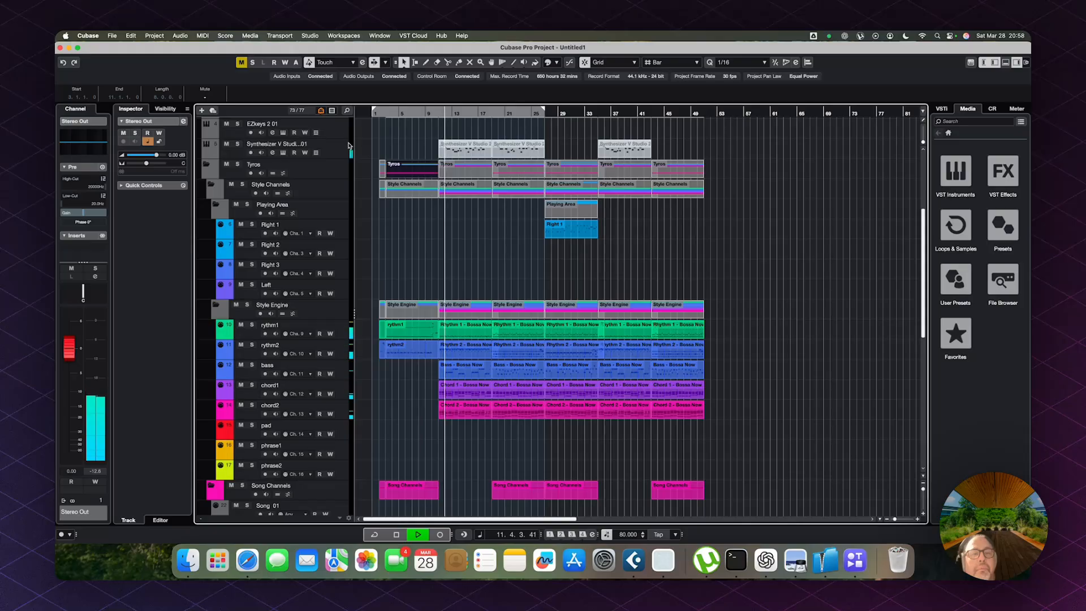
Select the Synthesizer V track and lower its volume to about -8.75 dB during playback
click(329, 157)
drag(69, 348, 73, 381)
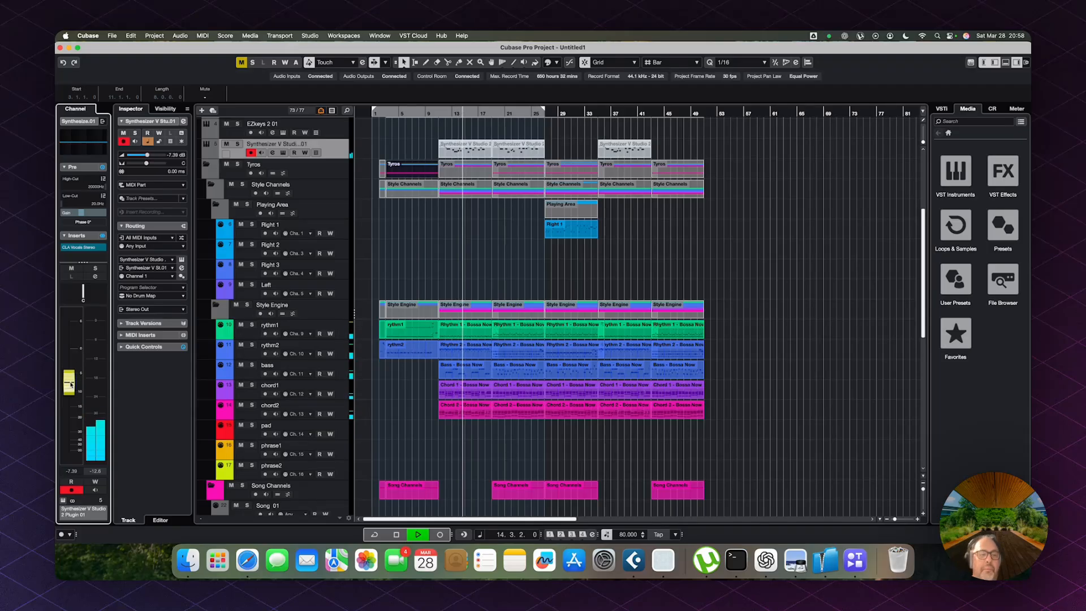
drag(70, 384, 70, 391)
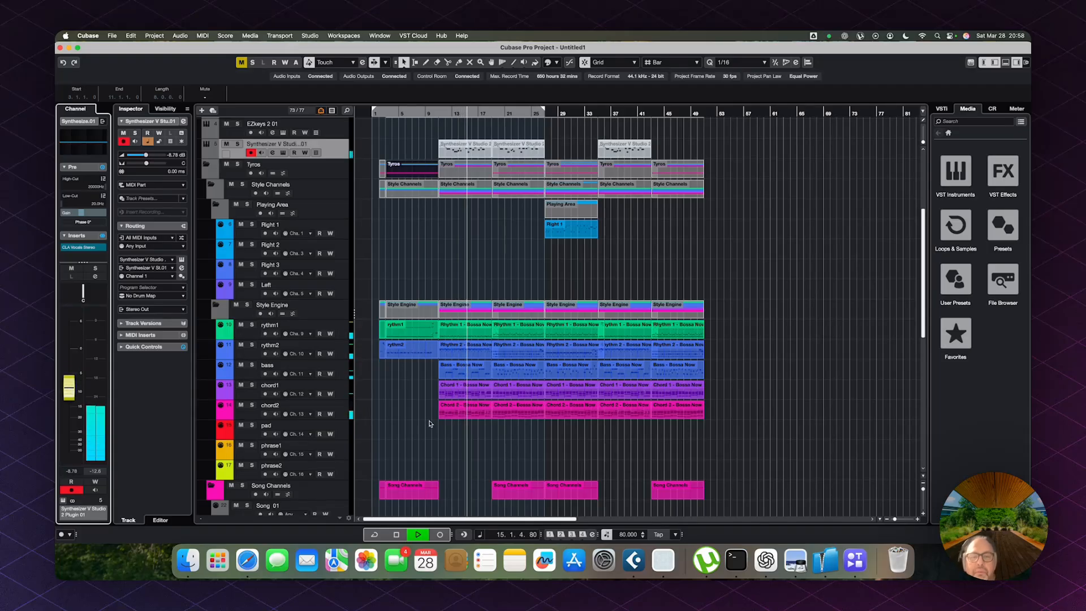